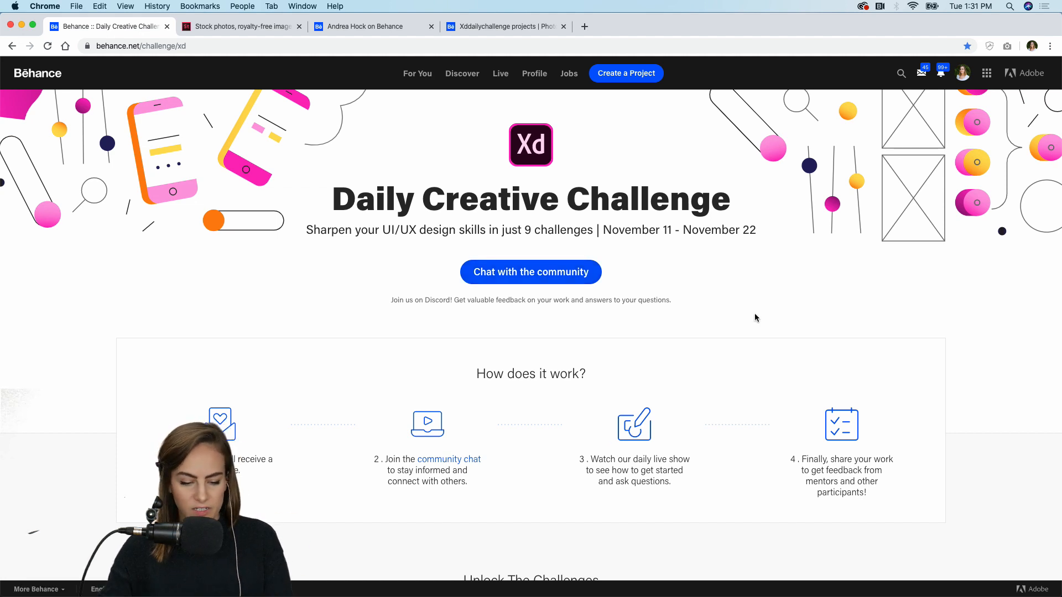
Open the starter file page of the Asset Management challenge, check its direct download option, and return to the challenge list.
scroll(755, 314, down, 2)
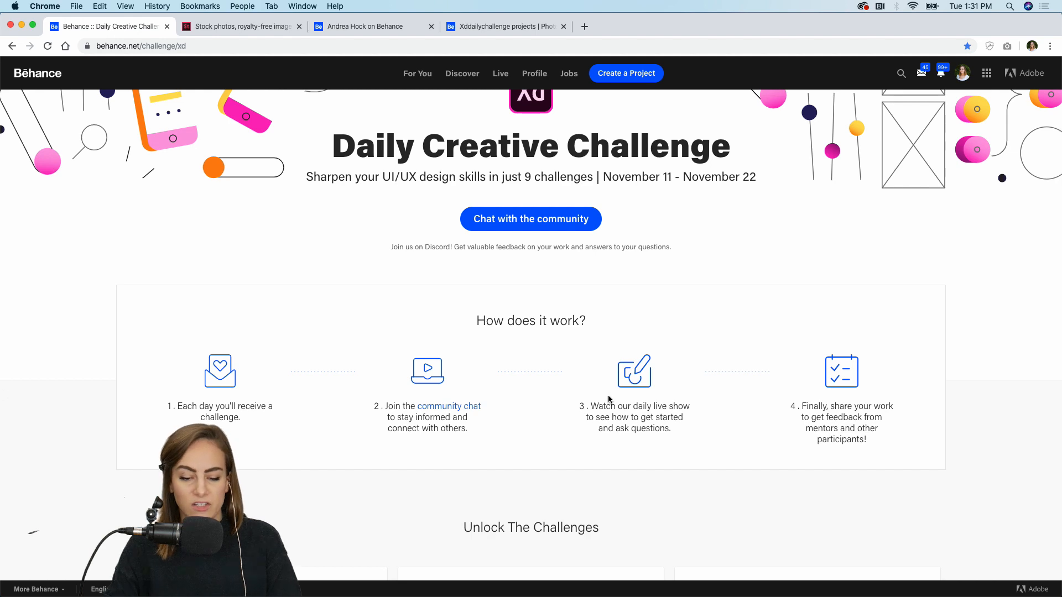
scroll(608, 398, down, 5)
scroll(609, 399, down, 3)
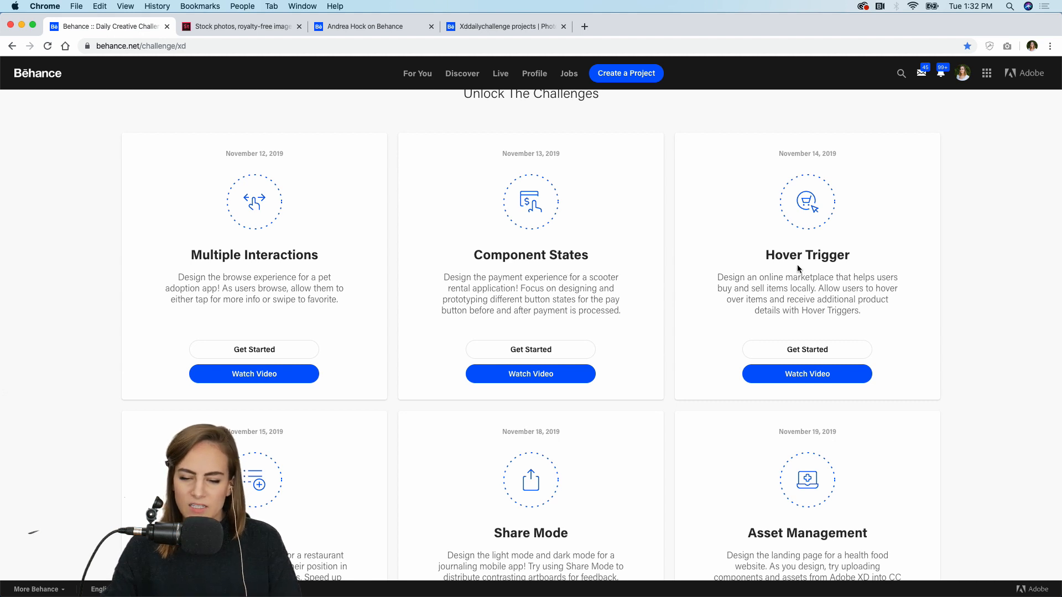
scroll(799, 268, down, 5)
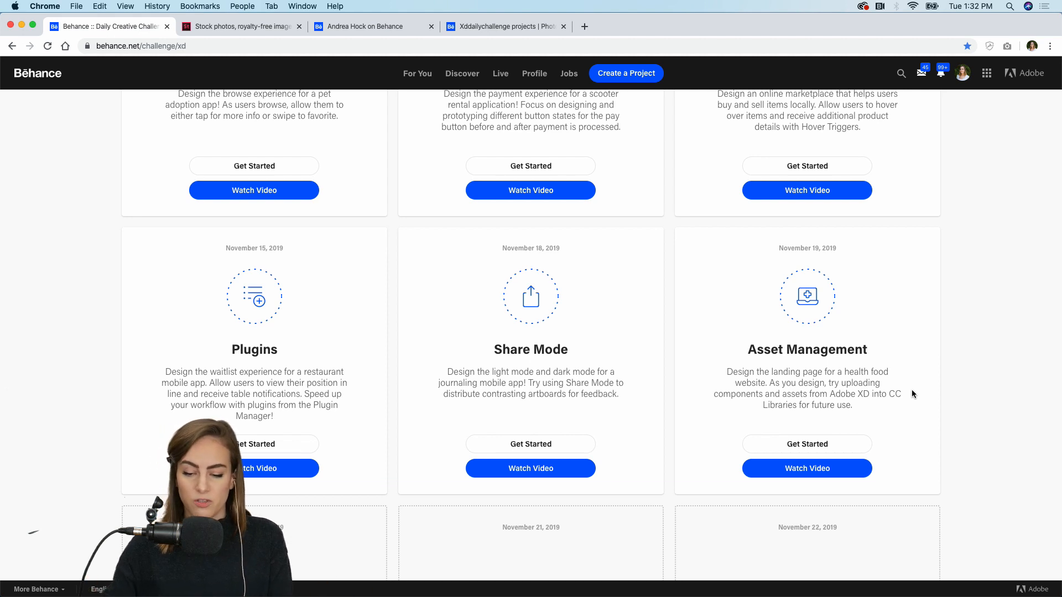
click(831, 444)
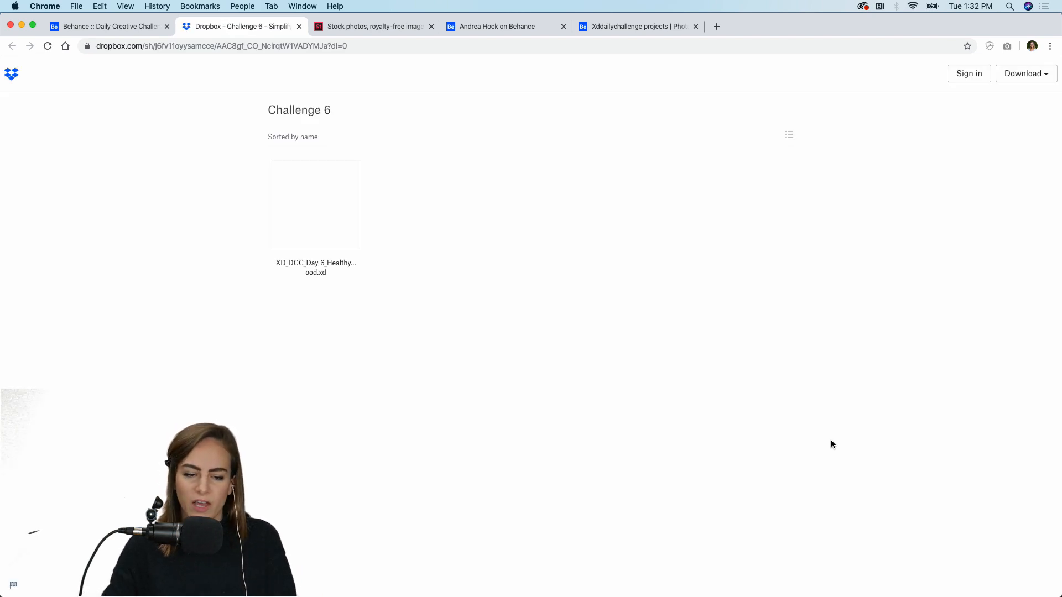
click(1043, 76)
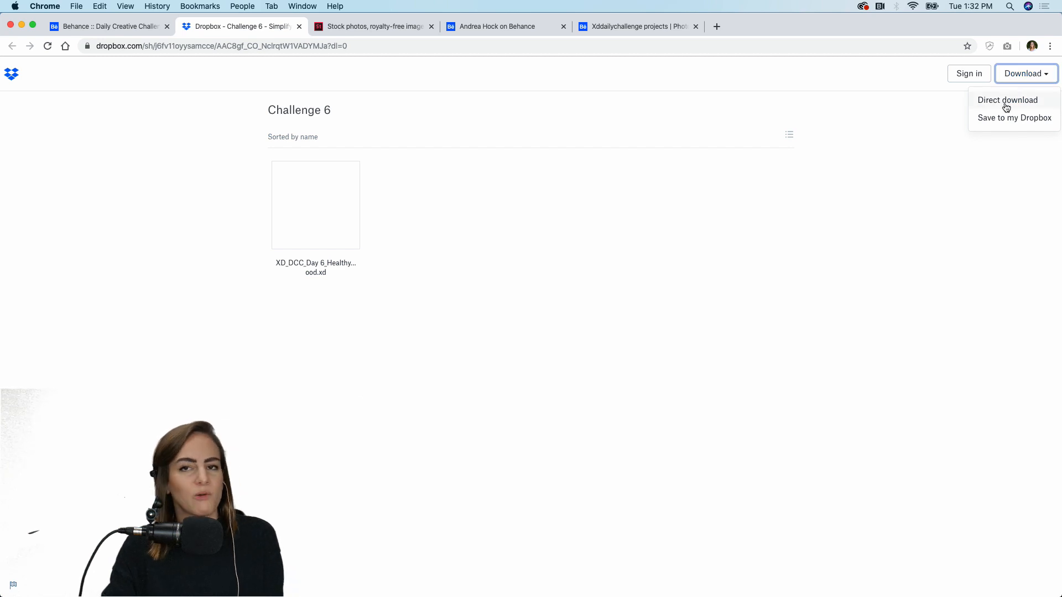
click(1006, 108)
click(300, 26)
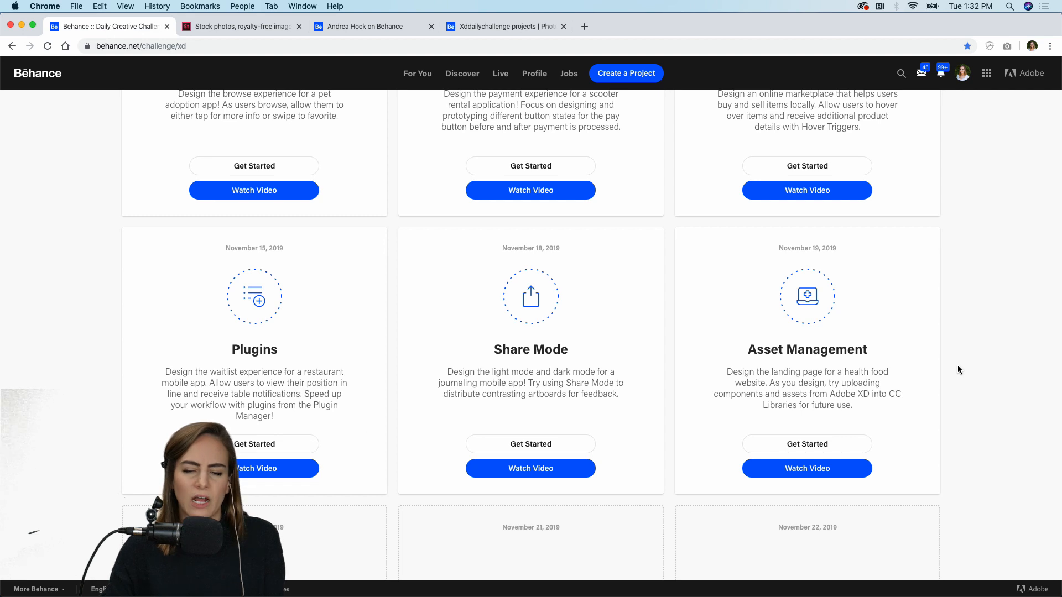
Look over the locked challenges, the subscription offer and the Next Steps section of the challenge page.
scroll(958, 367, down, 3)
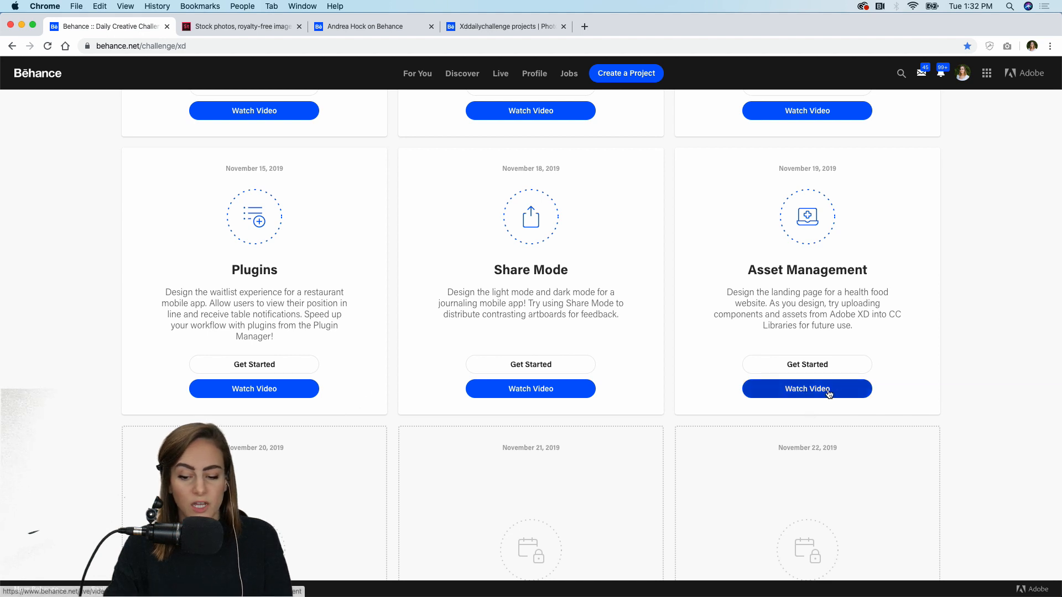
scroll(788, 443, down, 10)
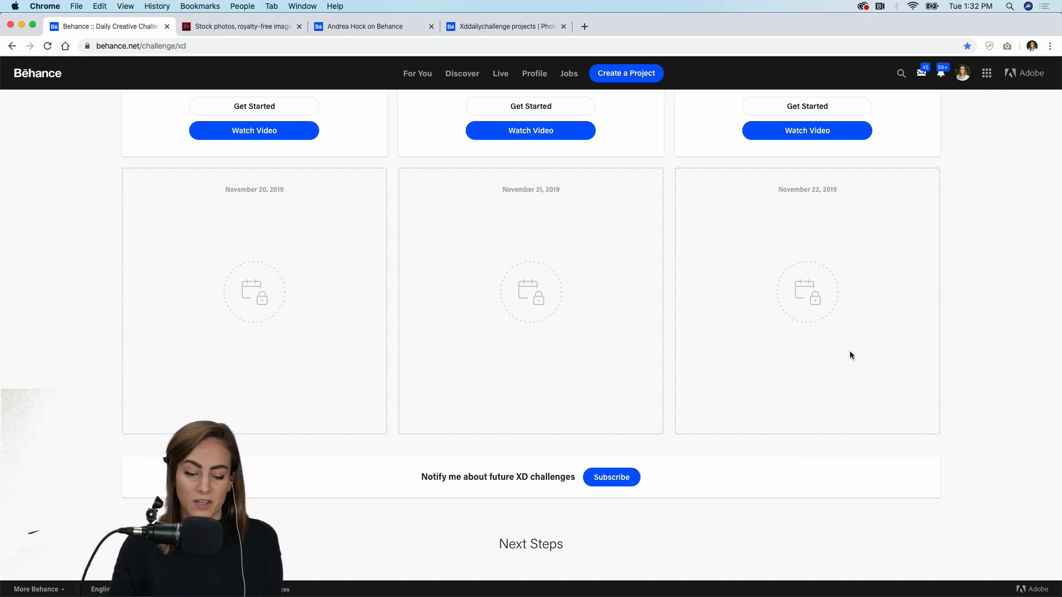
scroll(851, 354, down, 7)
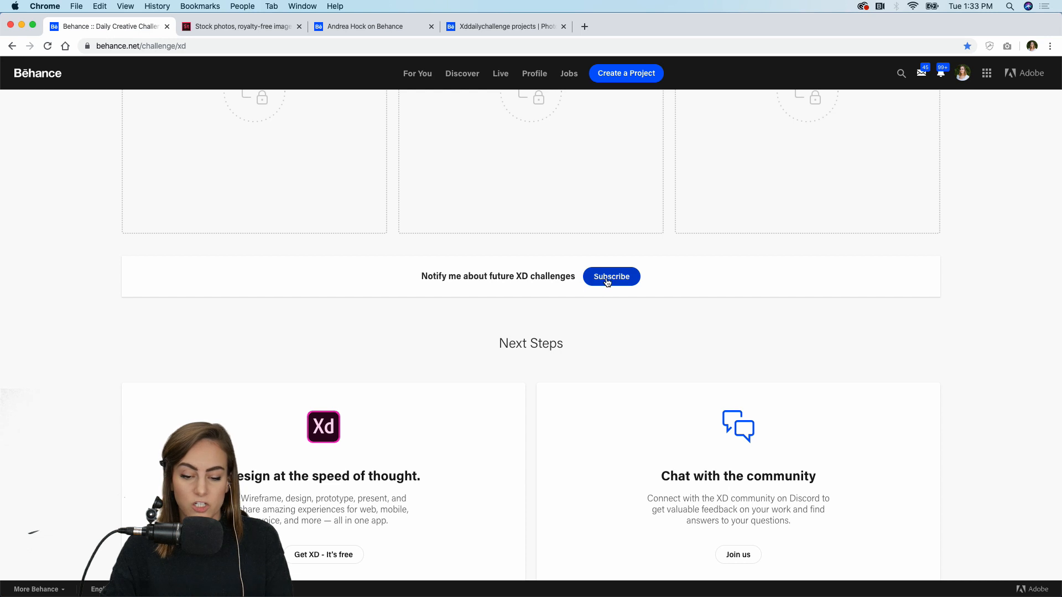
scroll(594, 346, down, 1)
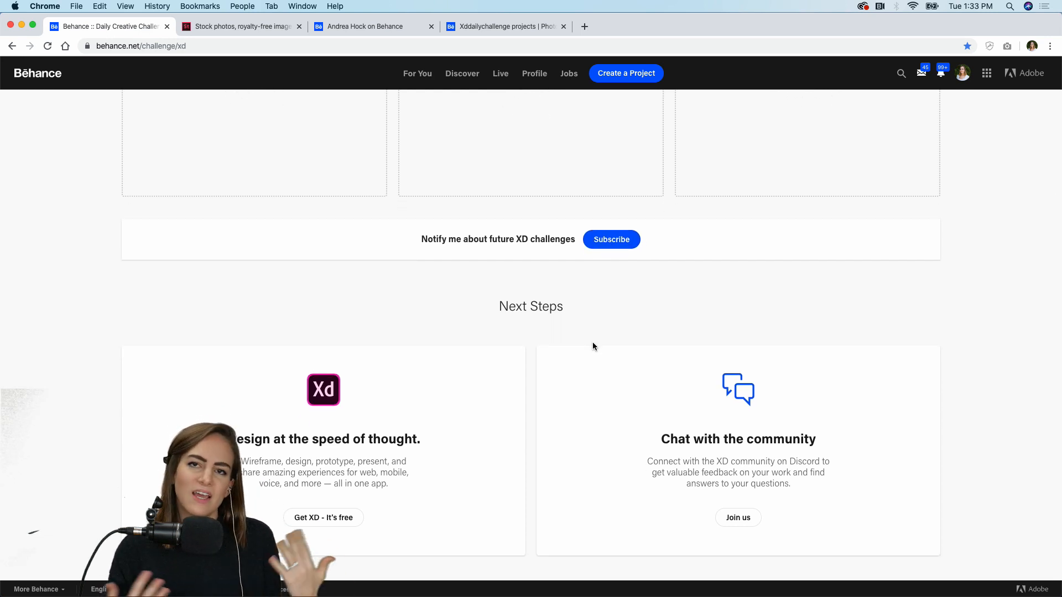
scroll(593, 346, down, 3)
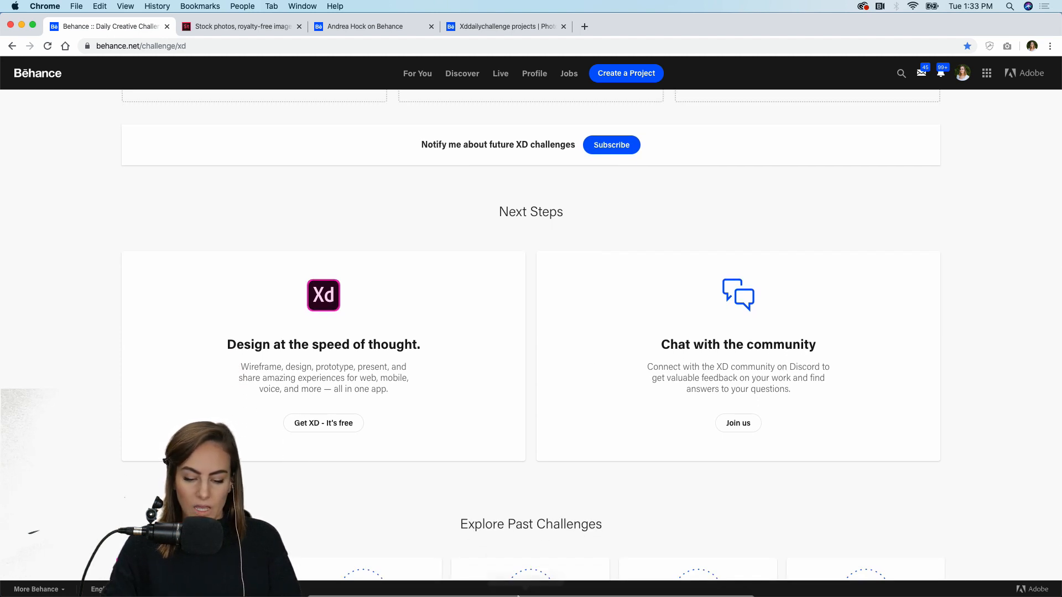
Switch to Discord and browse the shared designs and feedback in the Adobe XD server's current-challenge channel.
mouse_move(523, 591)
click(602, 582)
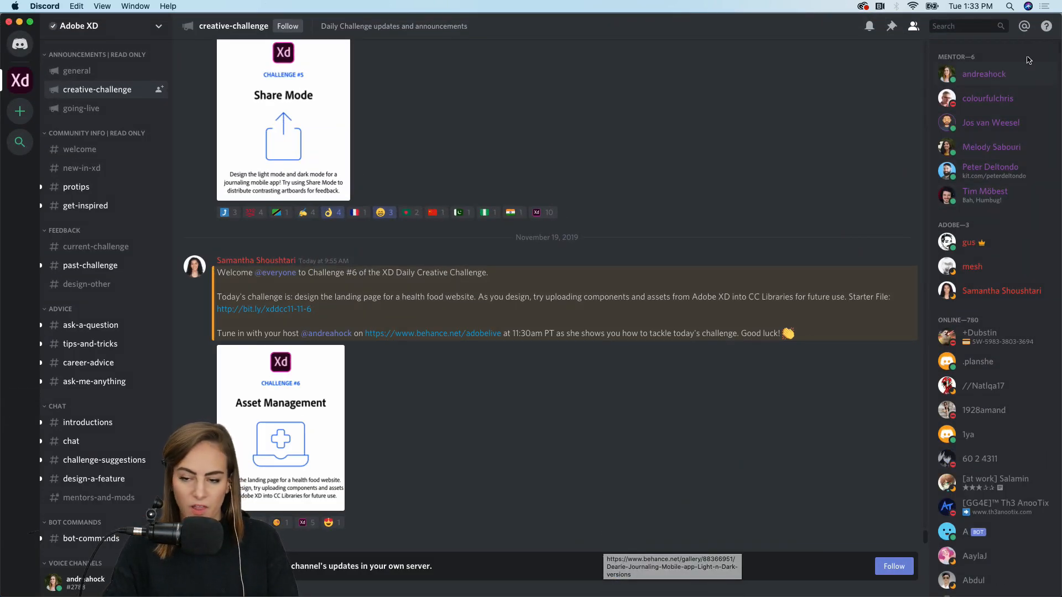
click(92, 250)
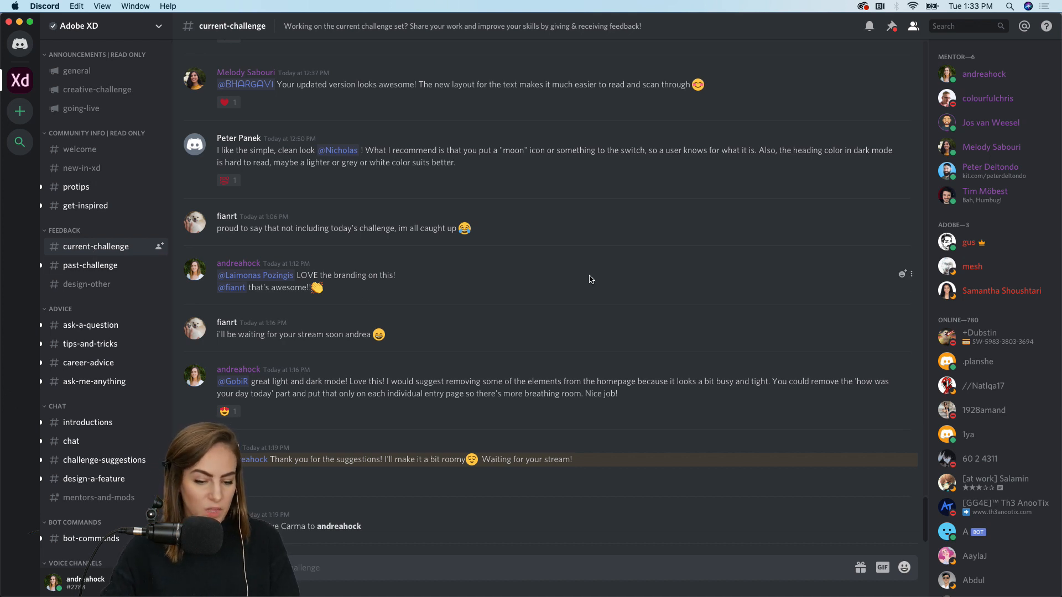
scroll(590, 279, up, 2)
scroll(590, 278, up, 10)
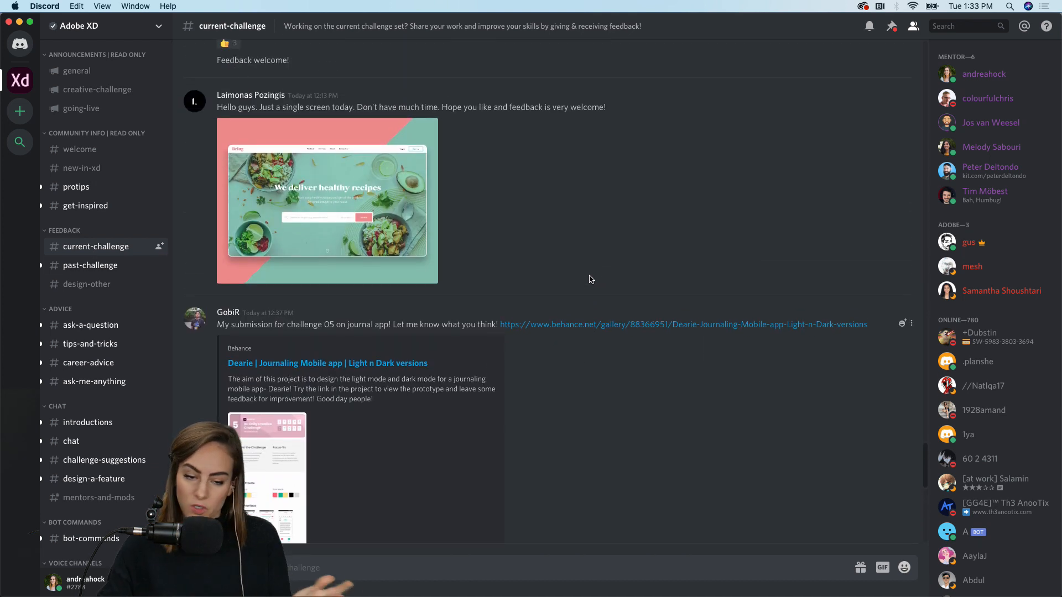
scroll(589, 278, up, 5)
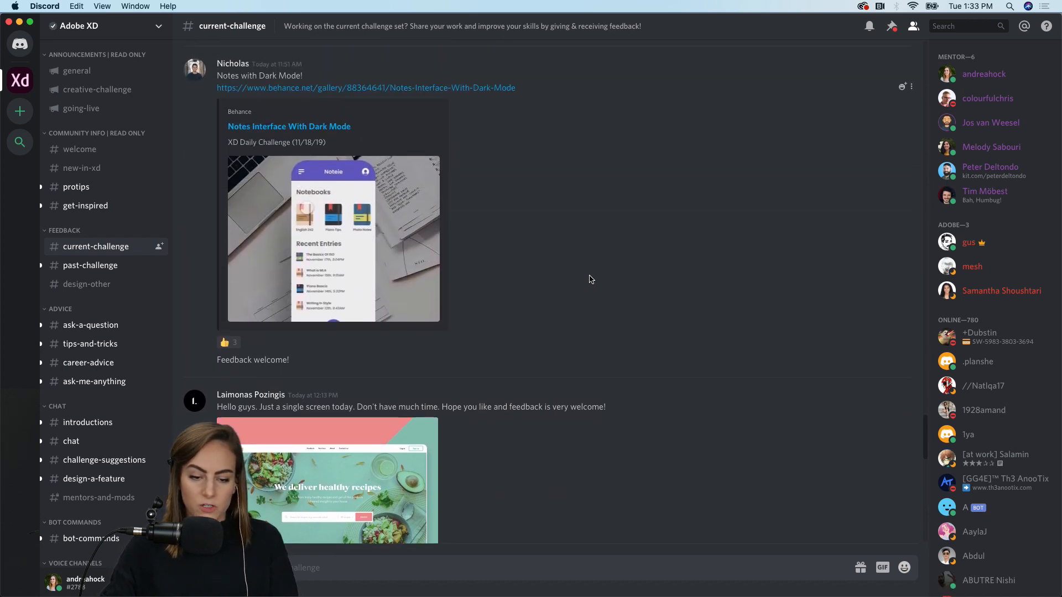
scroll(590, 279, up, 2)
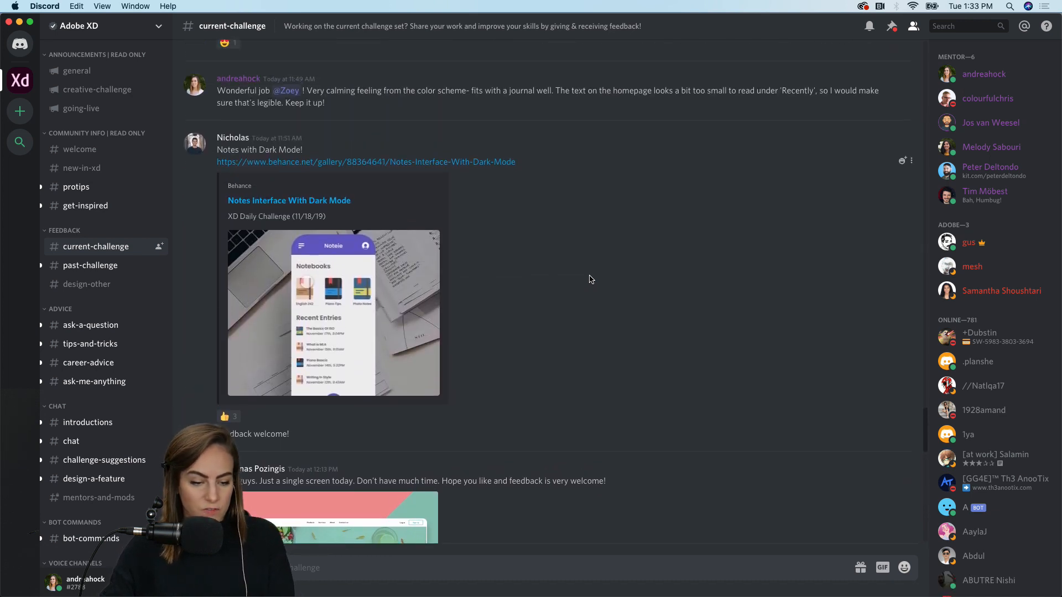
Look through the past-challenge, design-other, going-live and creative-challenge channels.
click(89, 271)
click(87, 285)
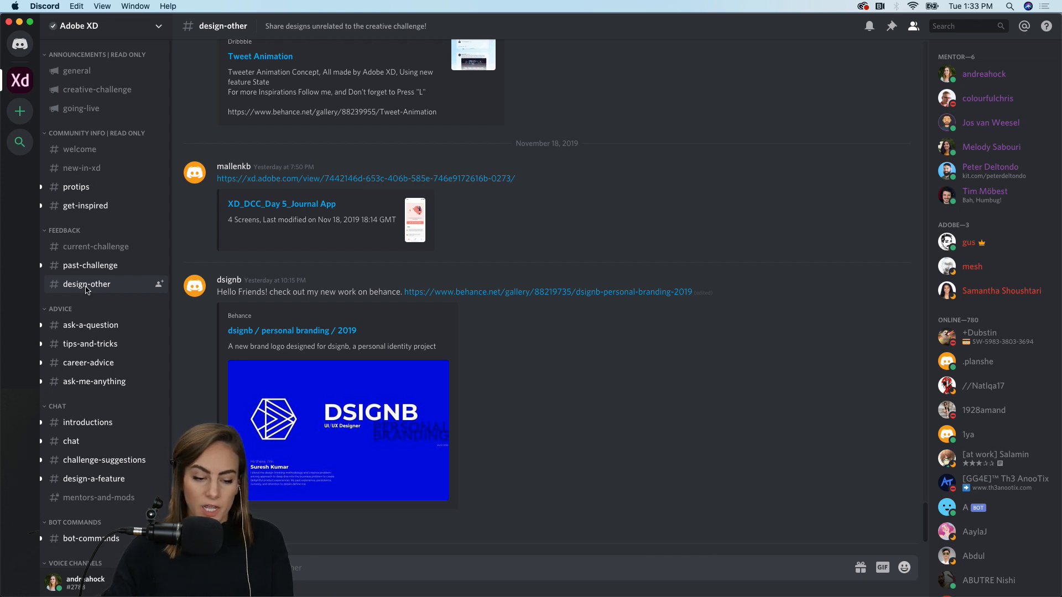
click(102, 247)
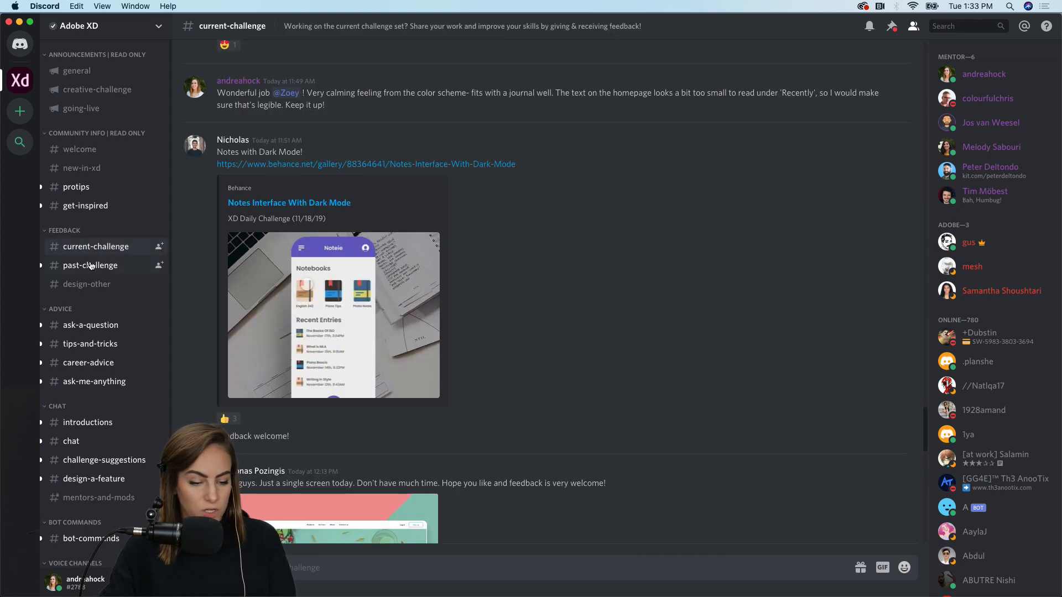
click(90, 265)
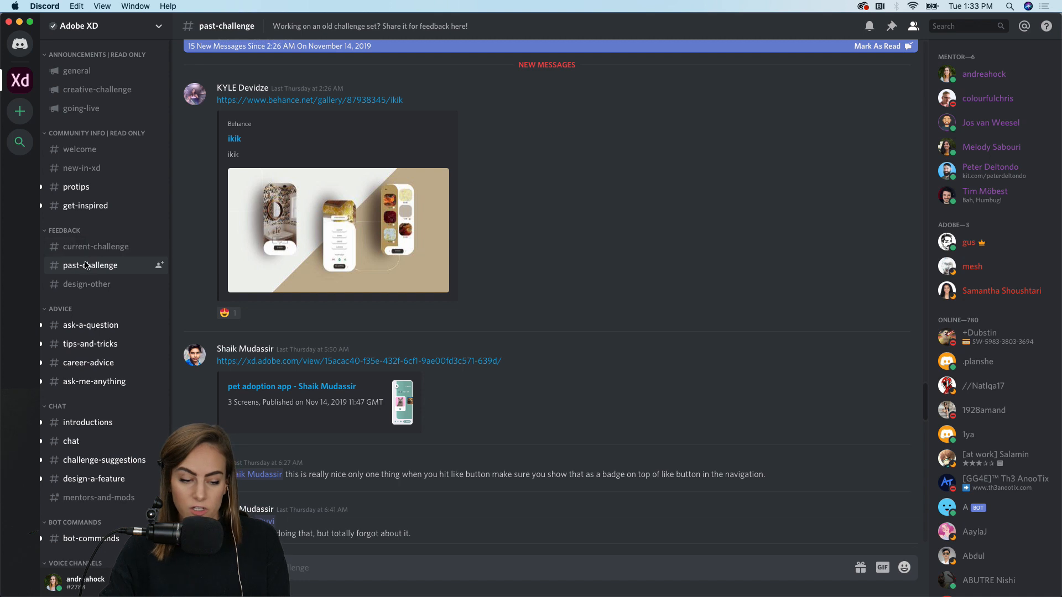
click(83, 284)
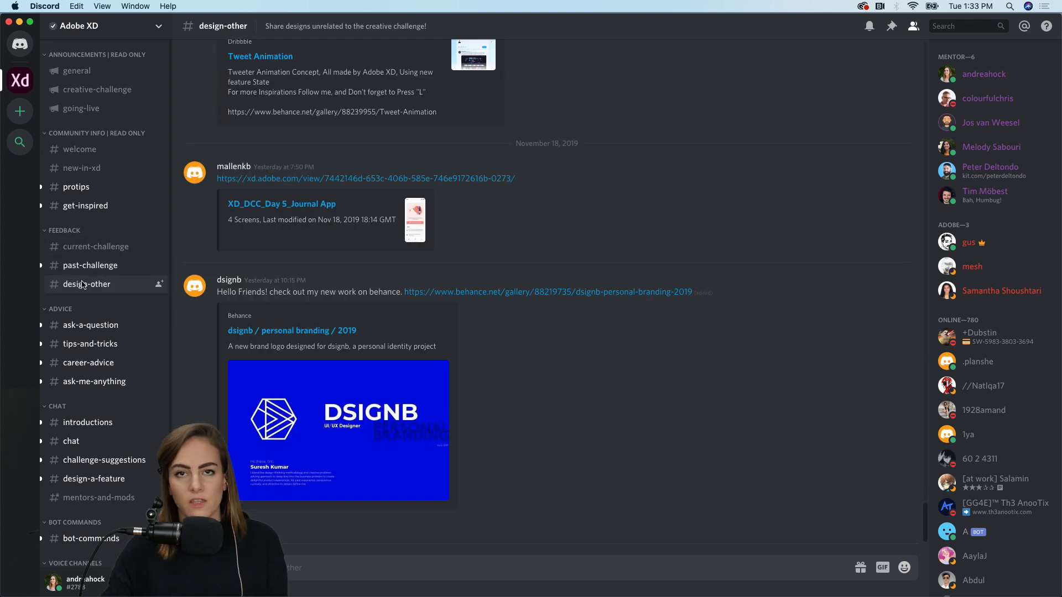
click(83, 107)
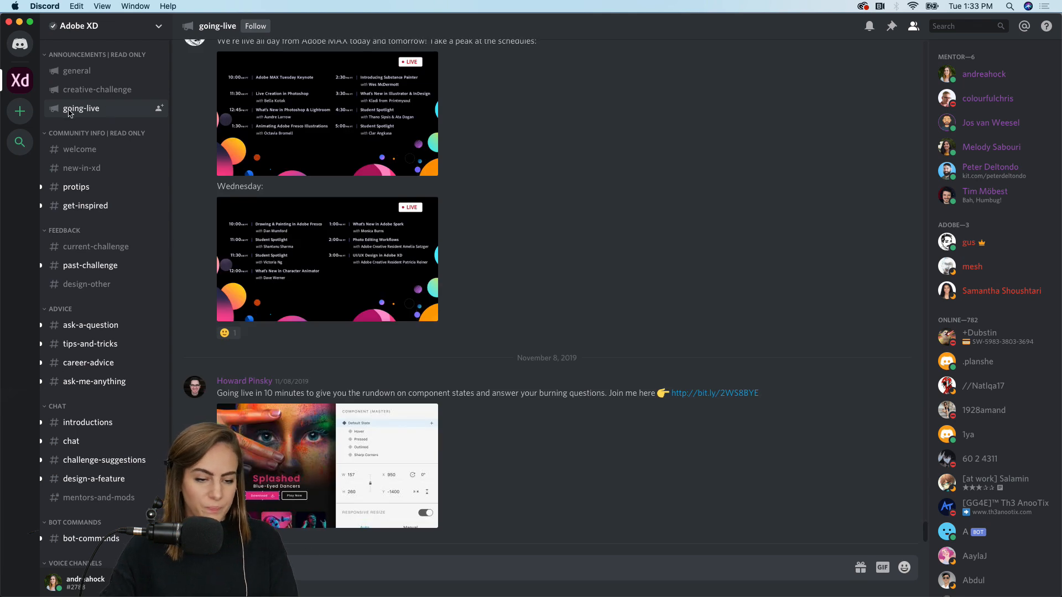
click(98, 92)
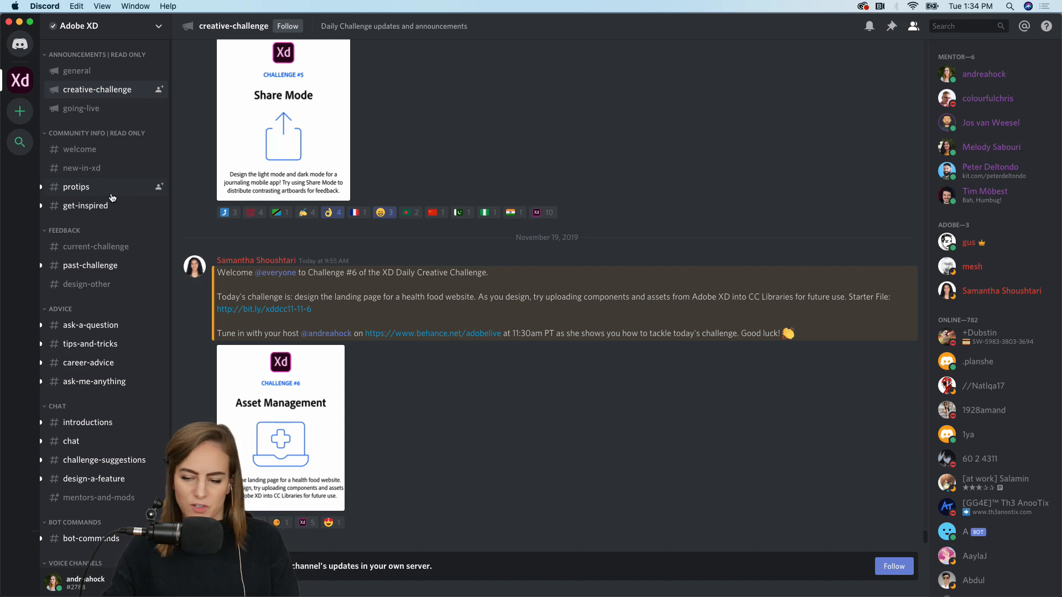
Leave Discord, switch to the XD_DCC_Day 6_Healthy Food document in Adobe XD, and read the challenge brief and its focus.
click(19, 23)
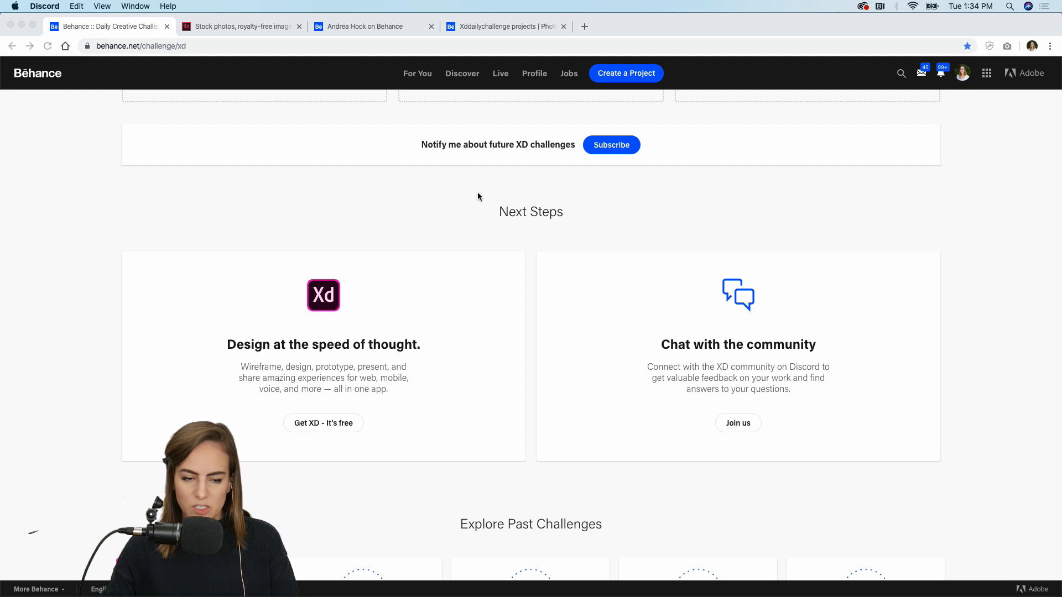
click(630, 585)
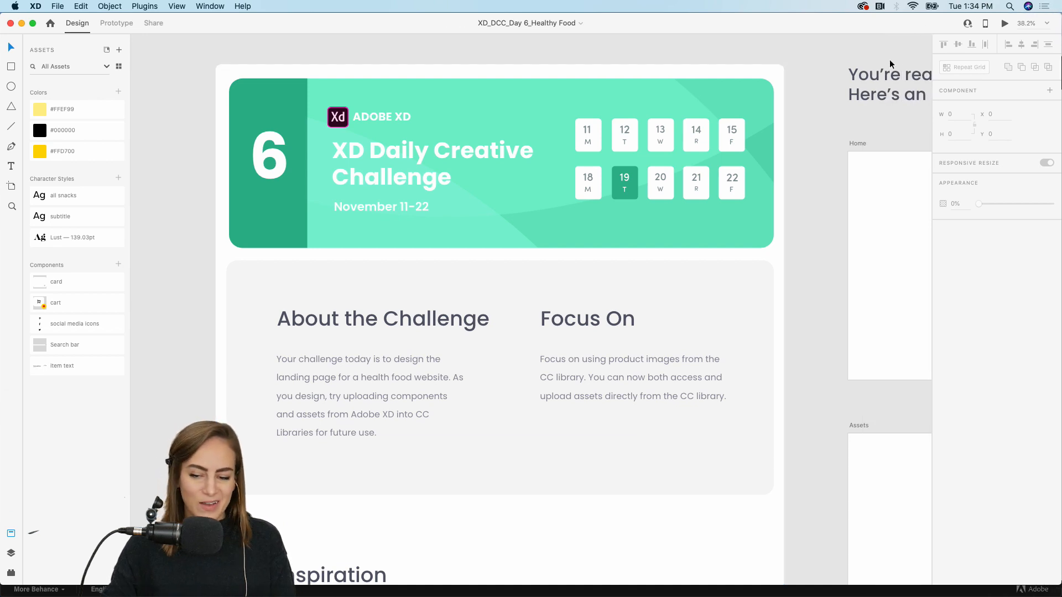
scroll(808, 104, down, 2)
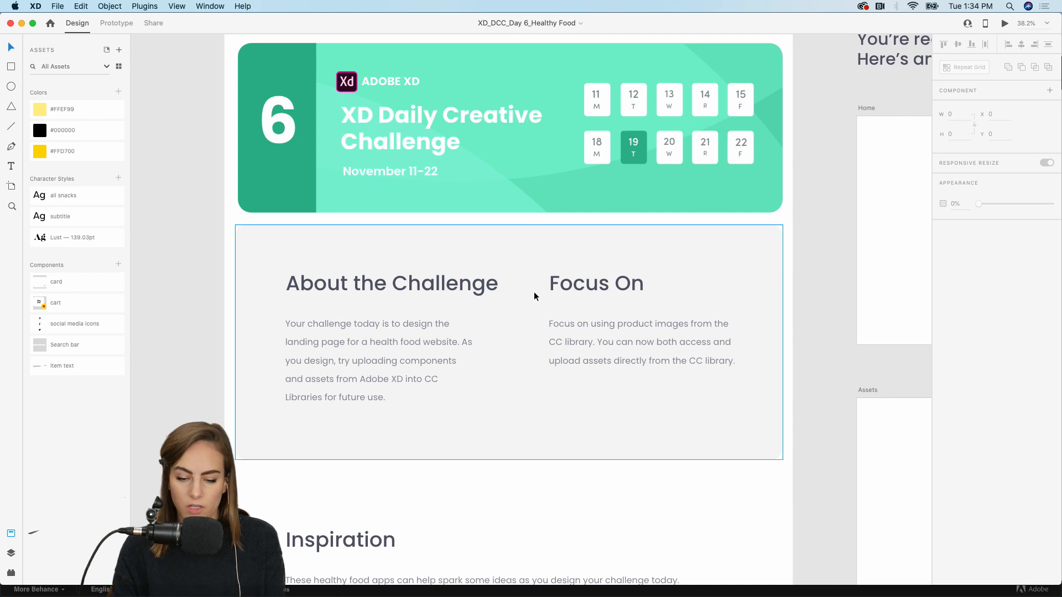
scroll(533, 293, down, 3)
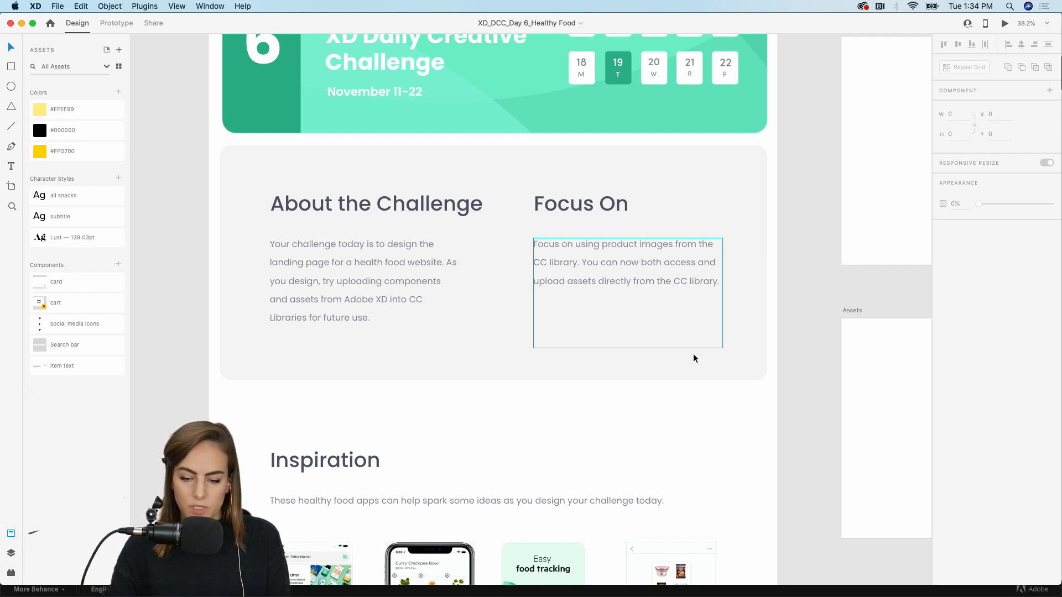
Examine the Inspiration section's healthy food app screens up close, starting with Thrive Market and continuing to Sweetgreen.
scroll(784, 473, down, 10)
scroll(784, 473, down, 2)
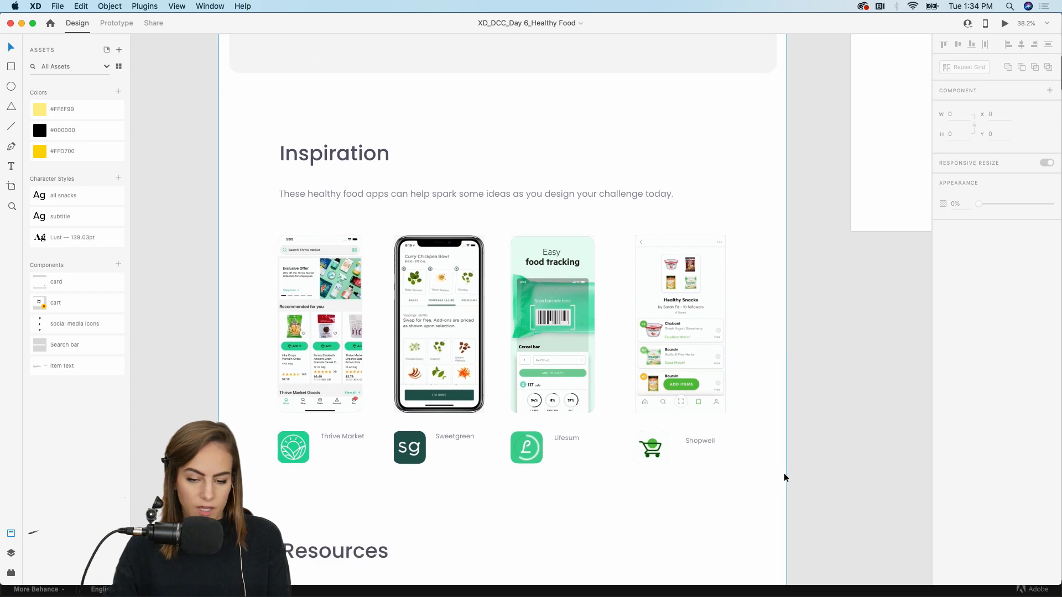
scroll(785, 471, up, 5)
scroll(785, 476, left, 1)
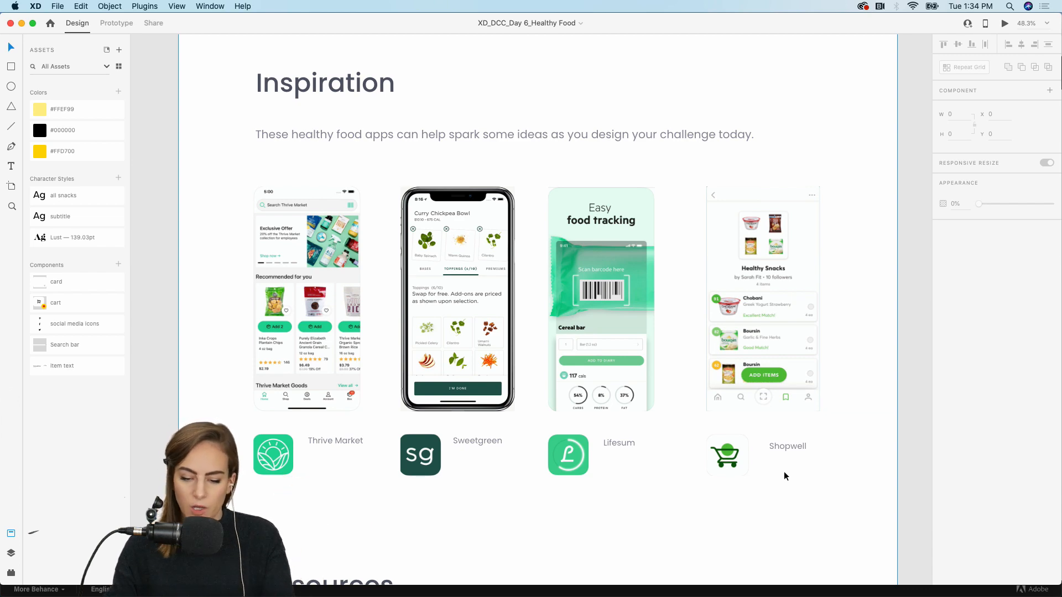
scroll(785, 470, up, 3)
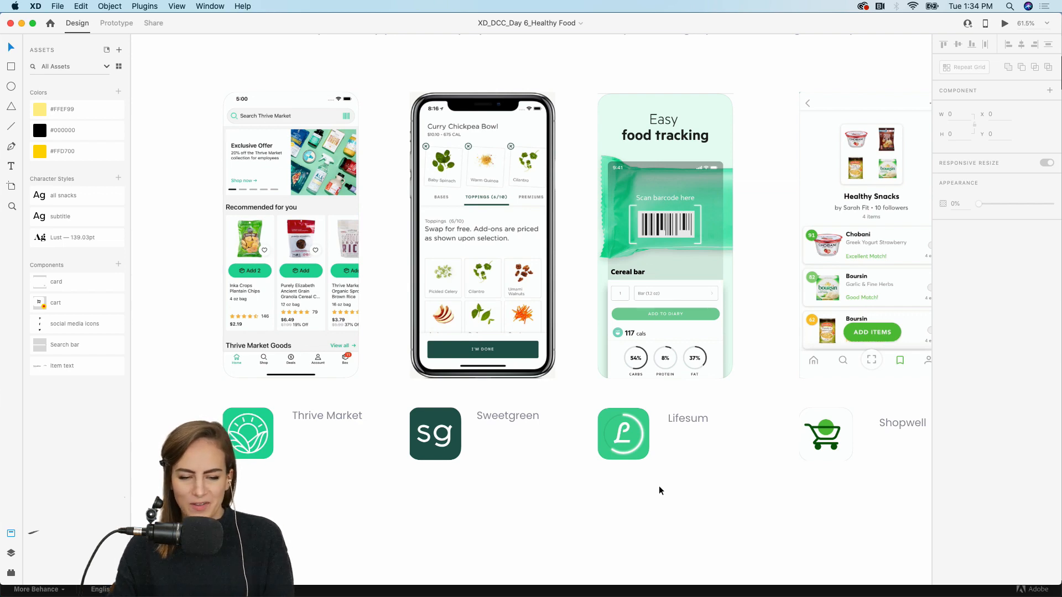
scroll(658, 487, down, 3)
scroll(659, 487, up, 10)
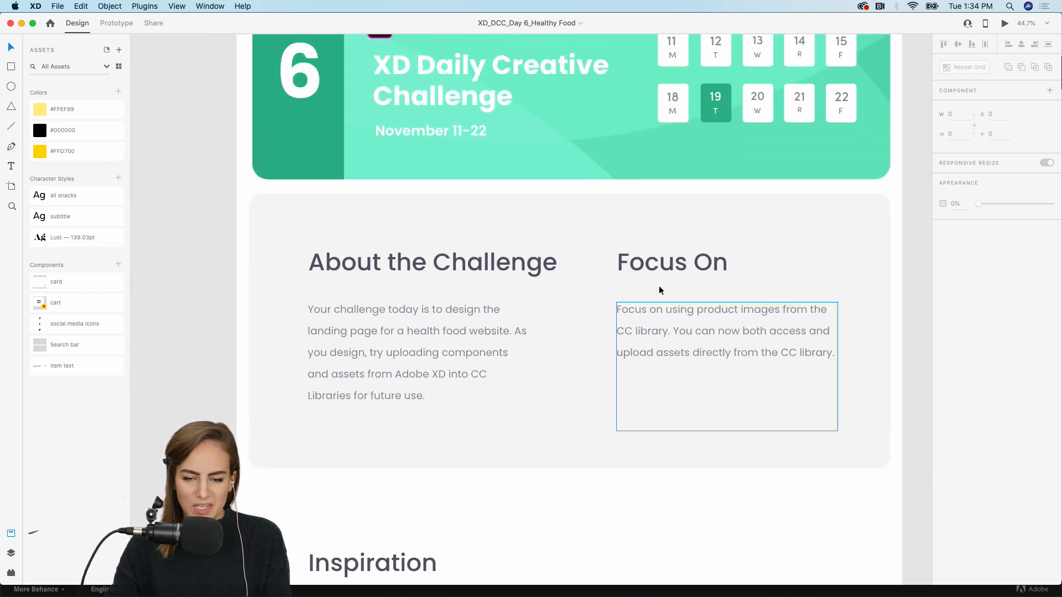
scroll(629, 130, down, 8)
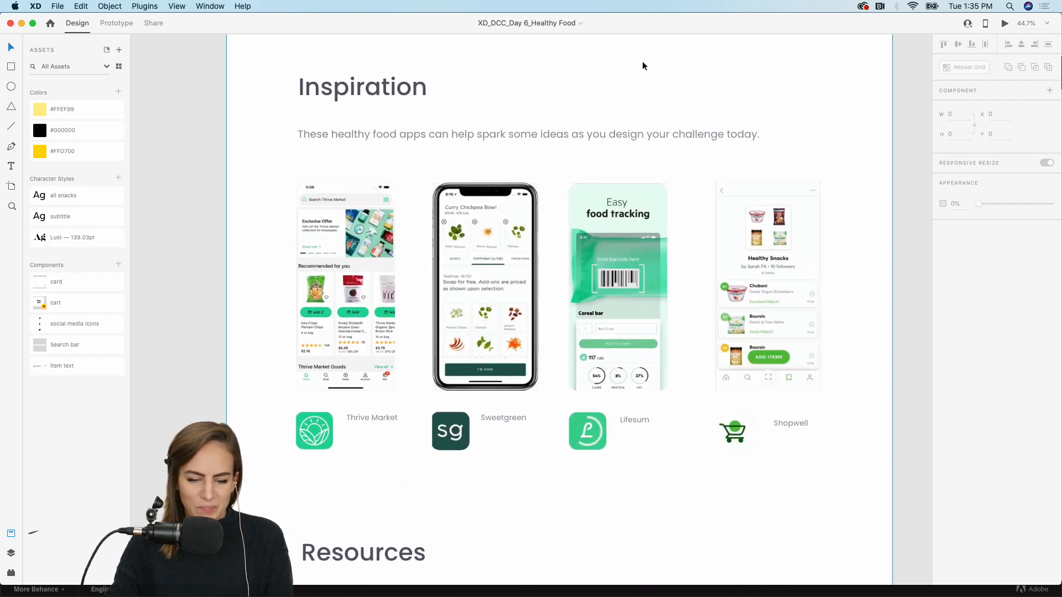
scroll(643, 60, up, 3)
scroll(550, 150, down, 3)
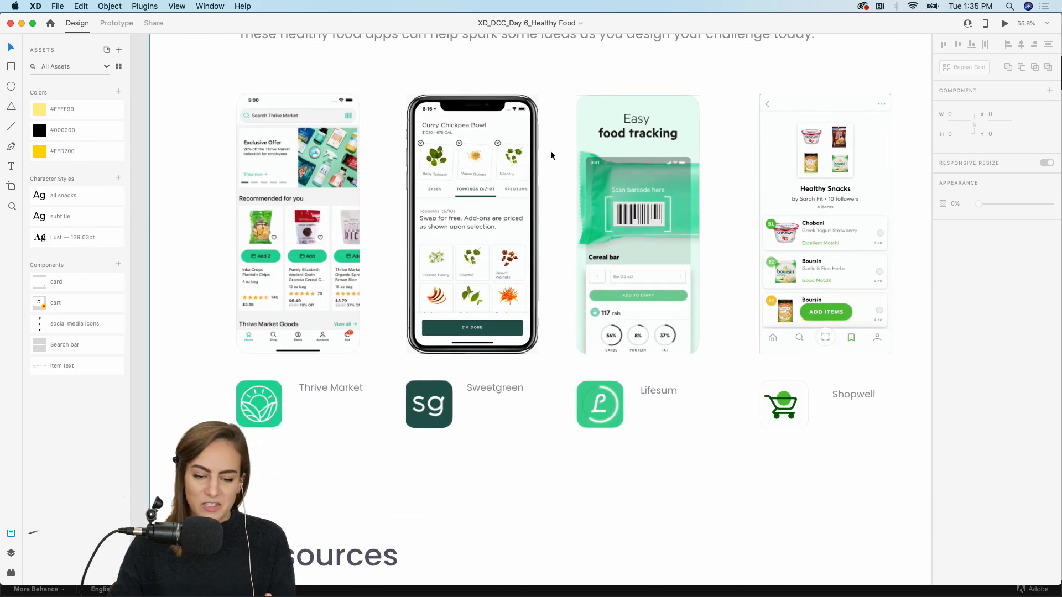
scroll(551, 144, up, 2)
scroll(551, 144, left, 3)
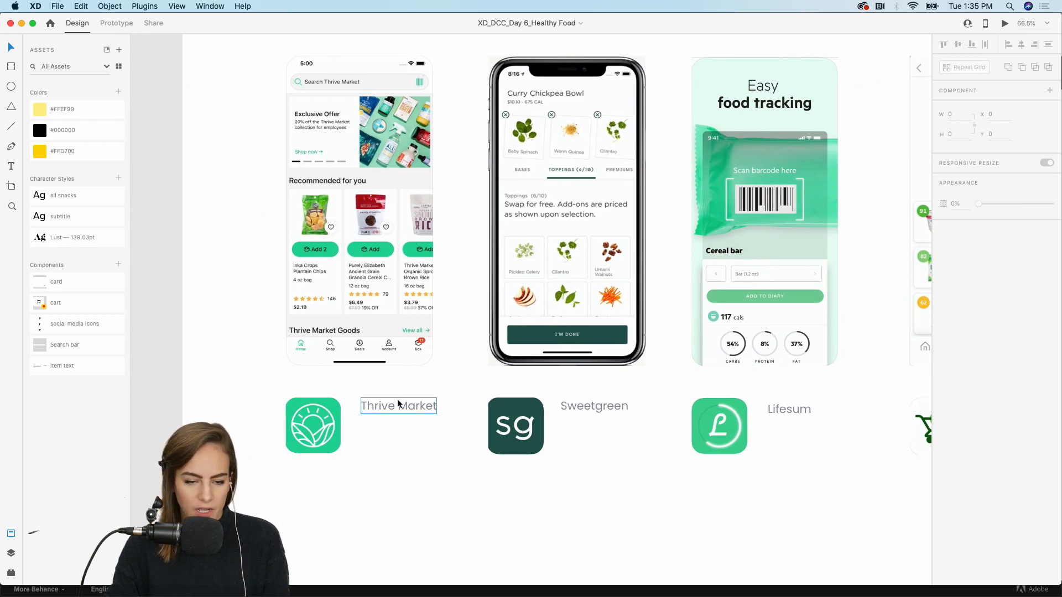
scroll(398, 400, up, 3)
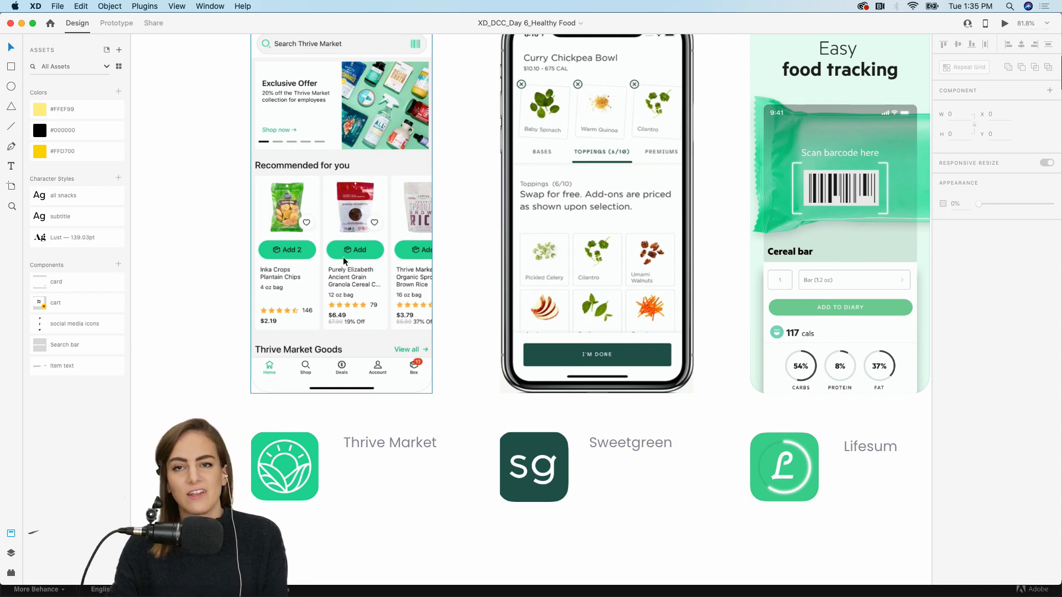
scroll(343, 257, right, 5)
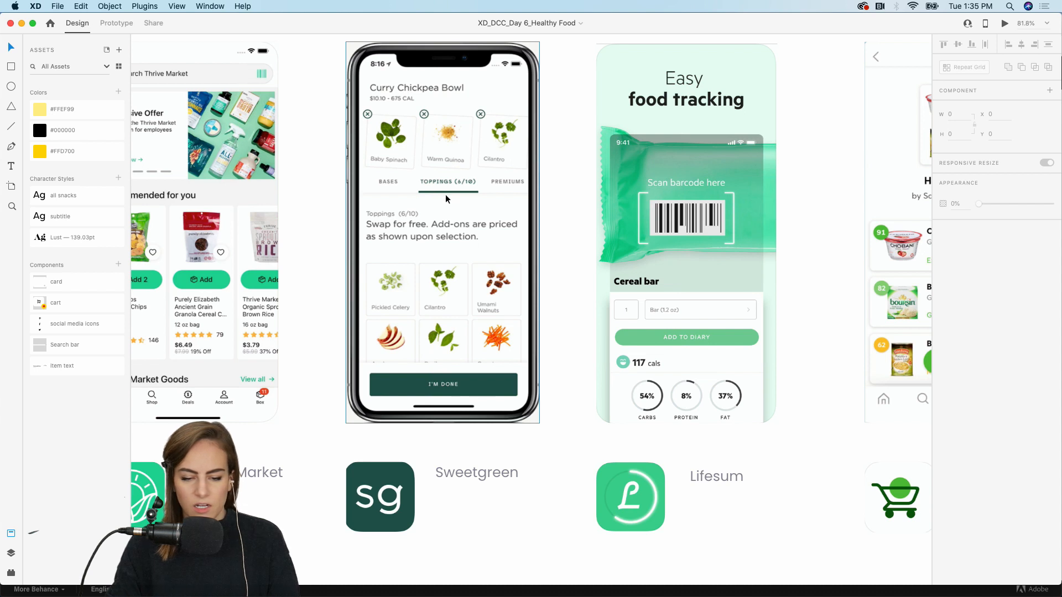
Examine the Sweetgreen, Lifesum and Shopwell app screens in the Inspiration section up close.
scroll(392, 182, right, 3)
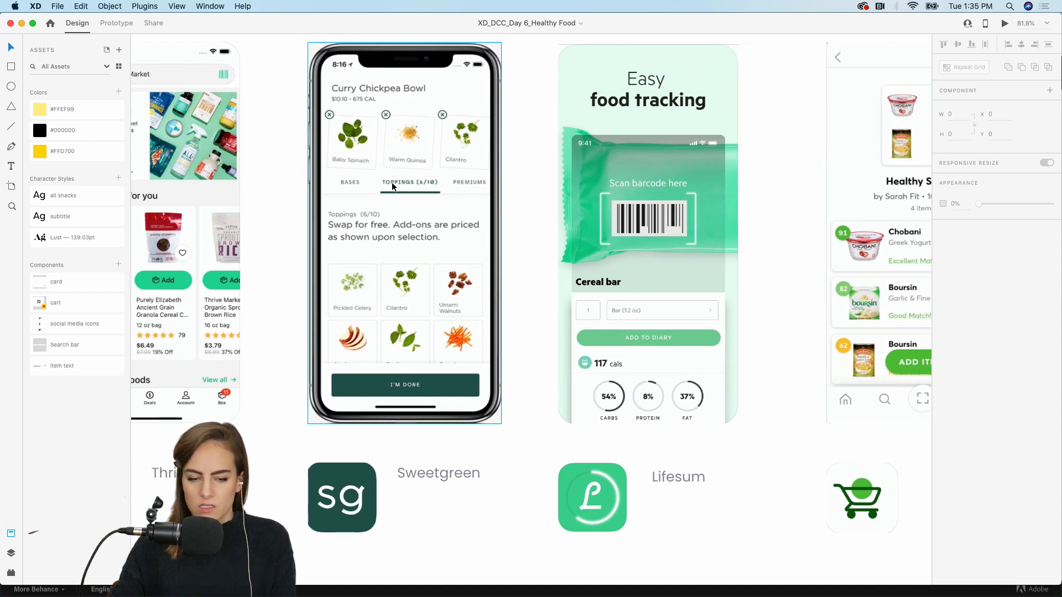
scroll(391, 182, right, 10)
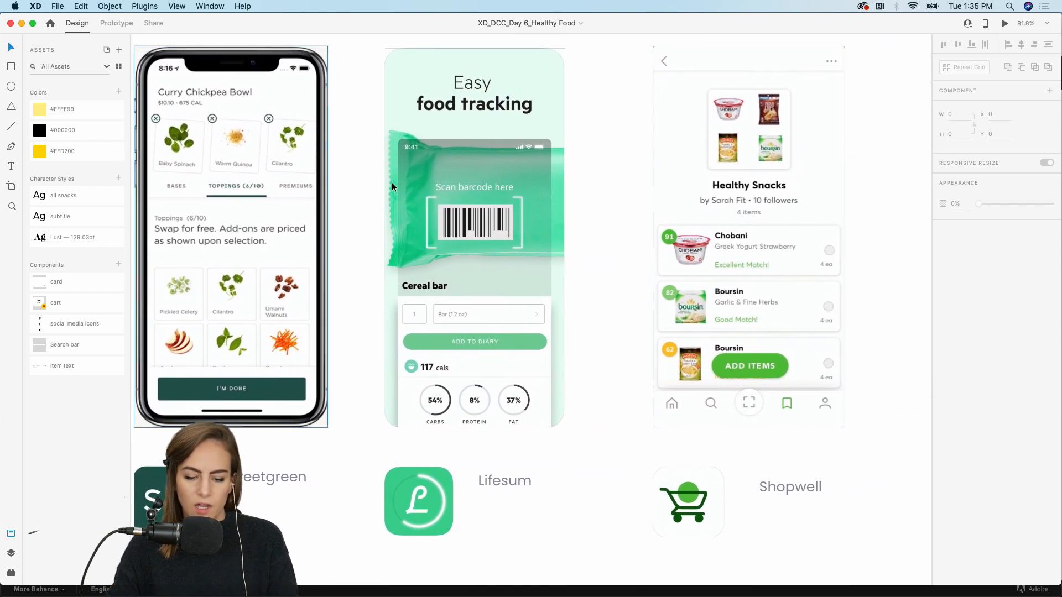
scroll(526, 469, left, 3)
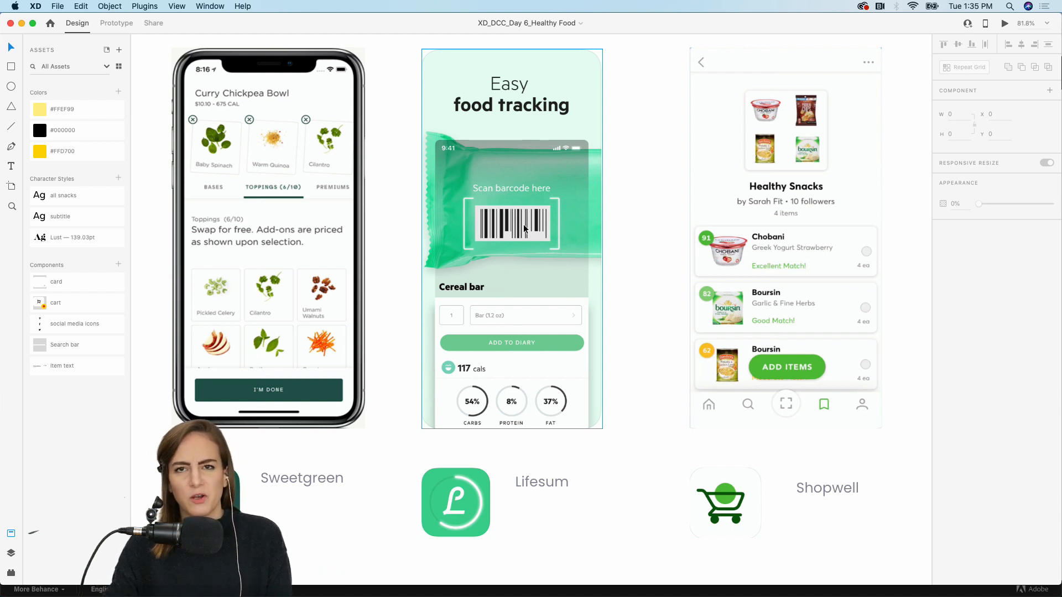
scroll(524, 228, right, 5)
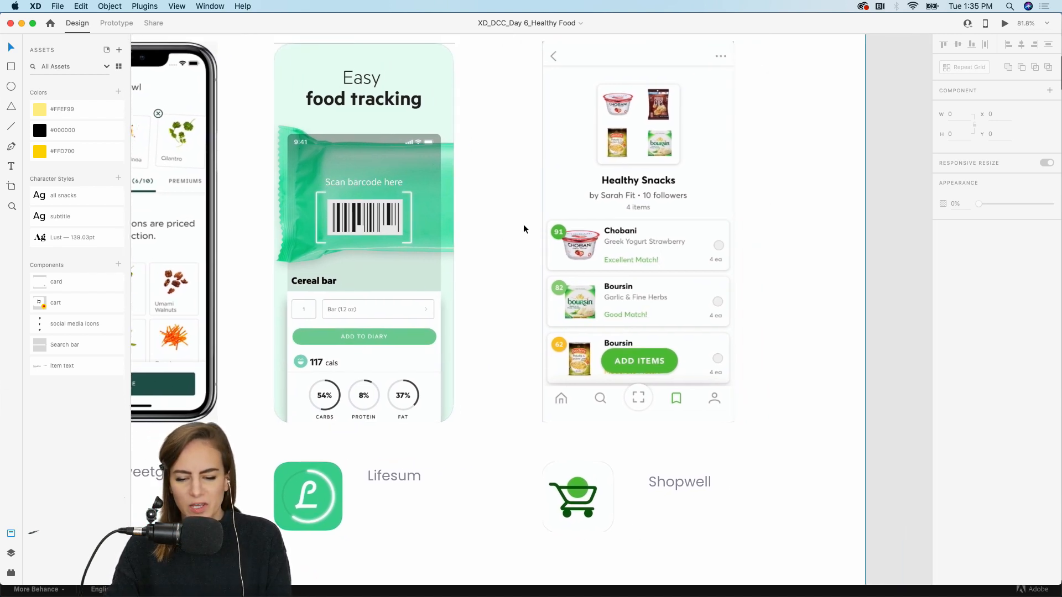
scroll(523, 224, up, 2)
scroll(524, 224, right, 2)
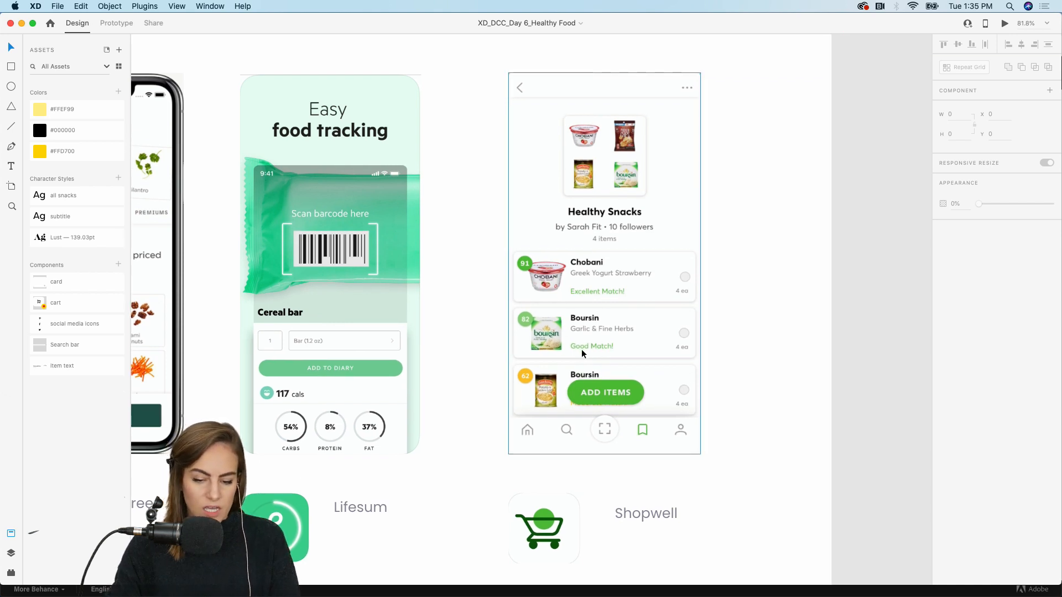
scroll(527, 265, up, 3)
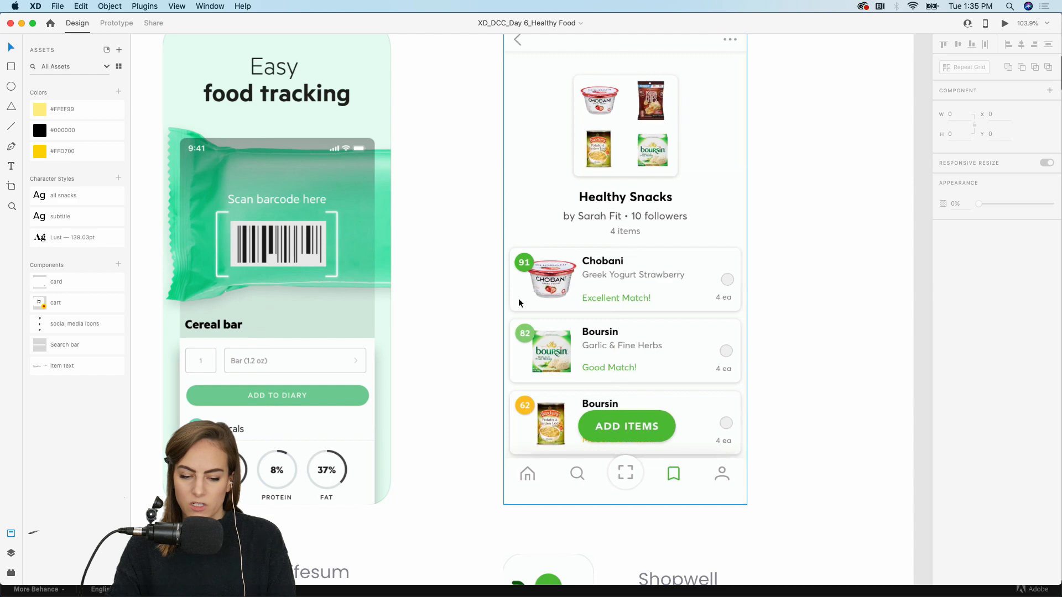
scroll(812, 321, down, 3)
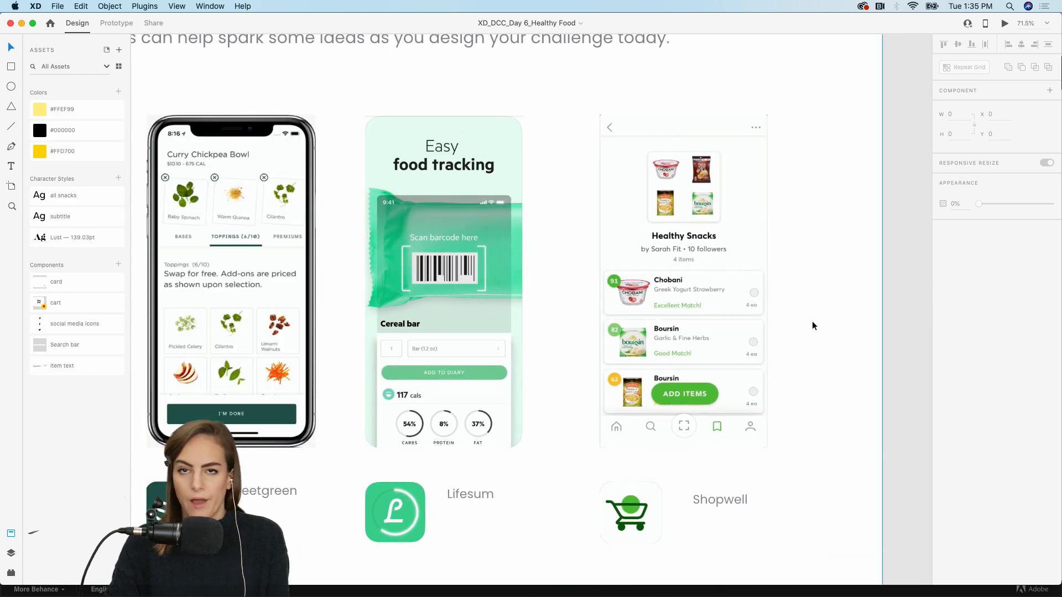
Read through the Resources lists and the Daily Feedback & Updates and When you Finish notes below the Inspiration section.
scroll(813, 322, down, 3)
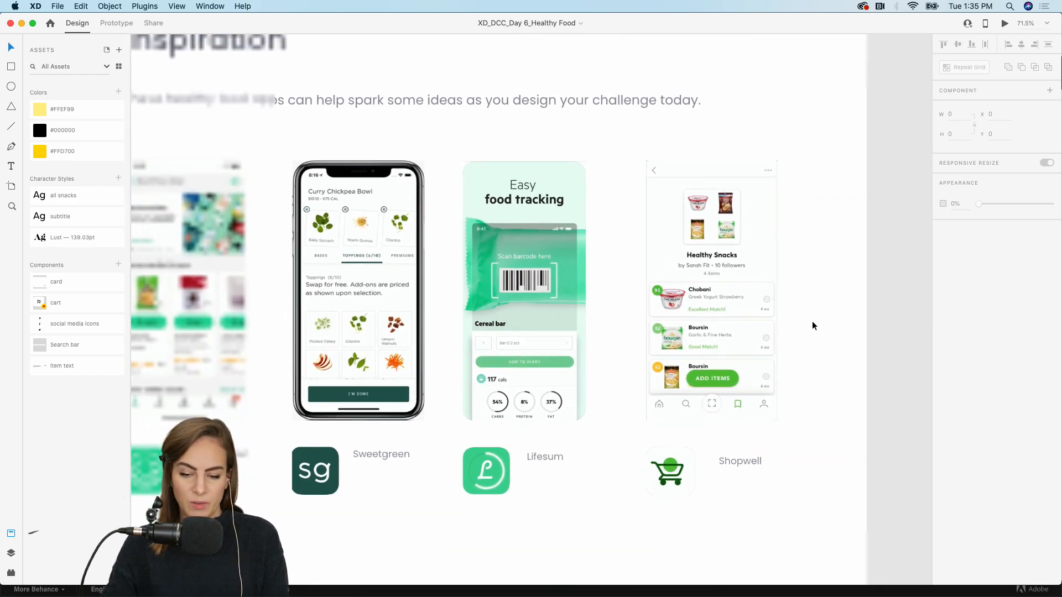
scroll(812, 321, down, 3)
scroll(808, 347, down, 2)
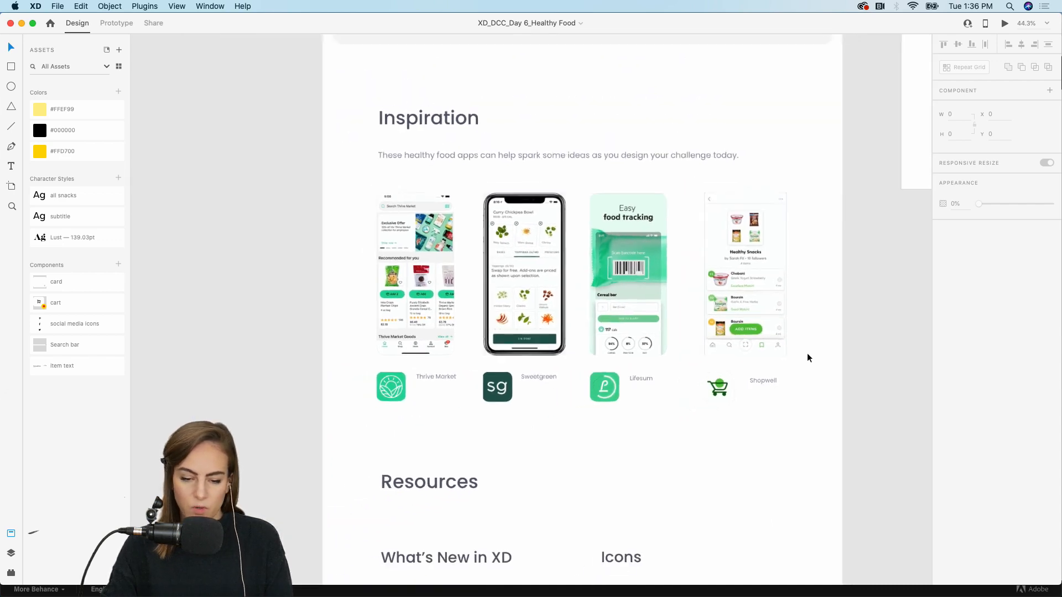
scroll(808, 358, down, 10)
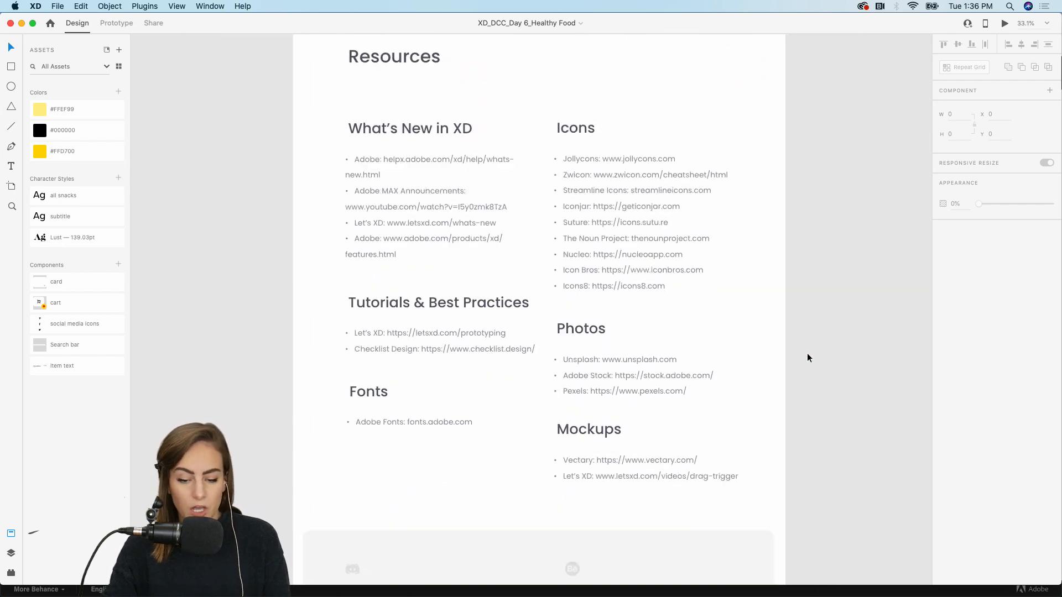
scroll(807, 354, down, 1)
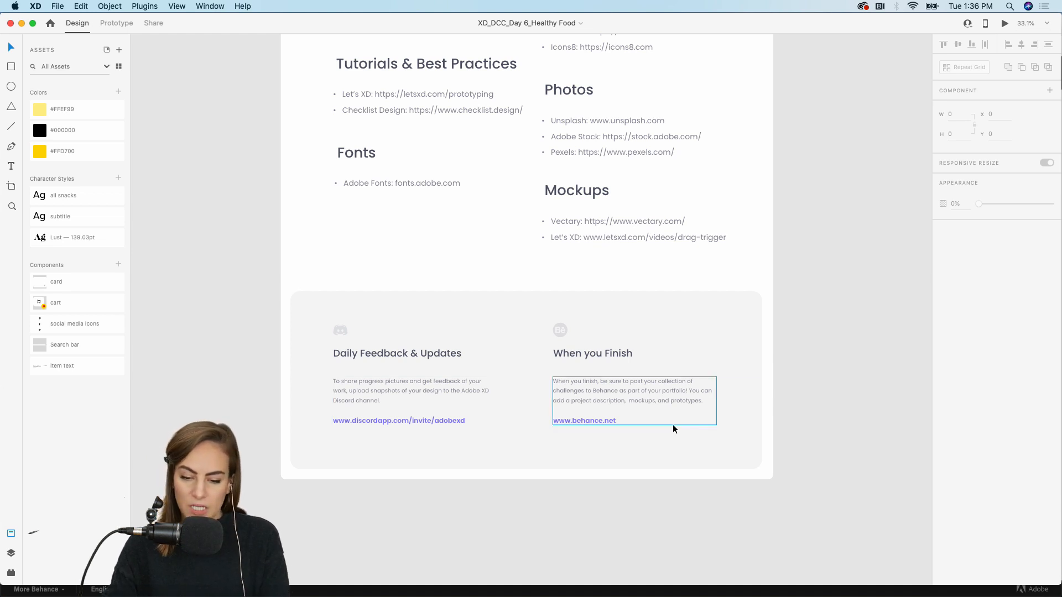
Draw a 1920 × 1080 rectangle covering the whole Home artboard and fill it with the light yellow #FFEF99.
scroll(673, 426, up, 15)
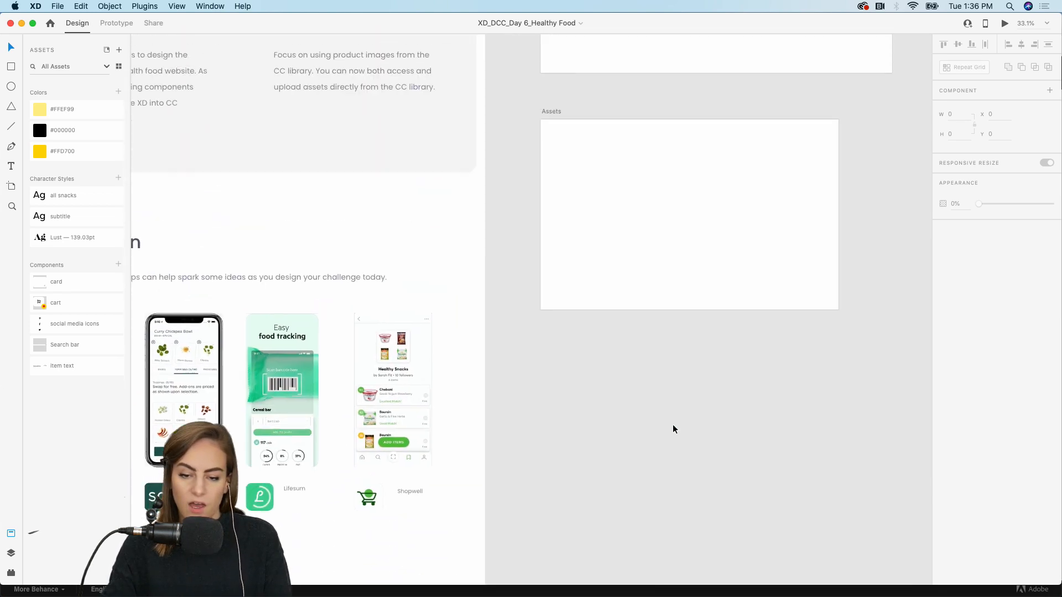
scroll(673, 425, up, 5)
scroll(674, 425, up, 5)
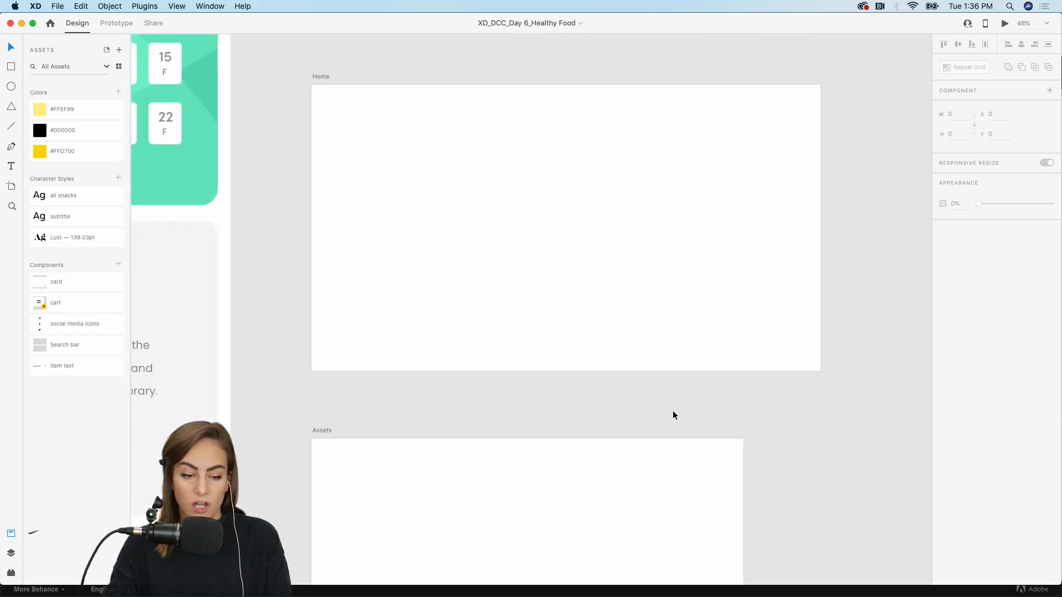
click(277, 222)
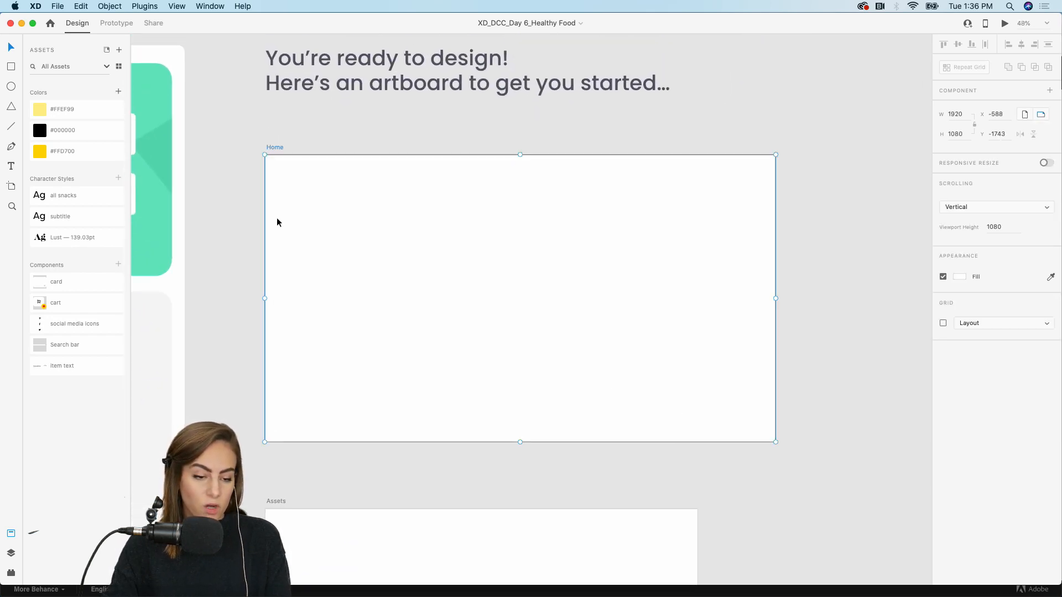
click(13, 68)
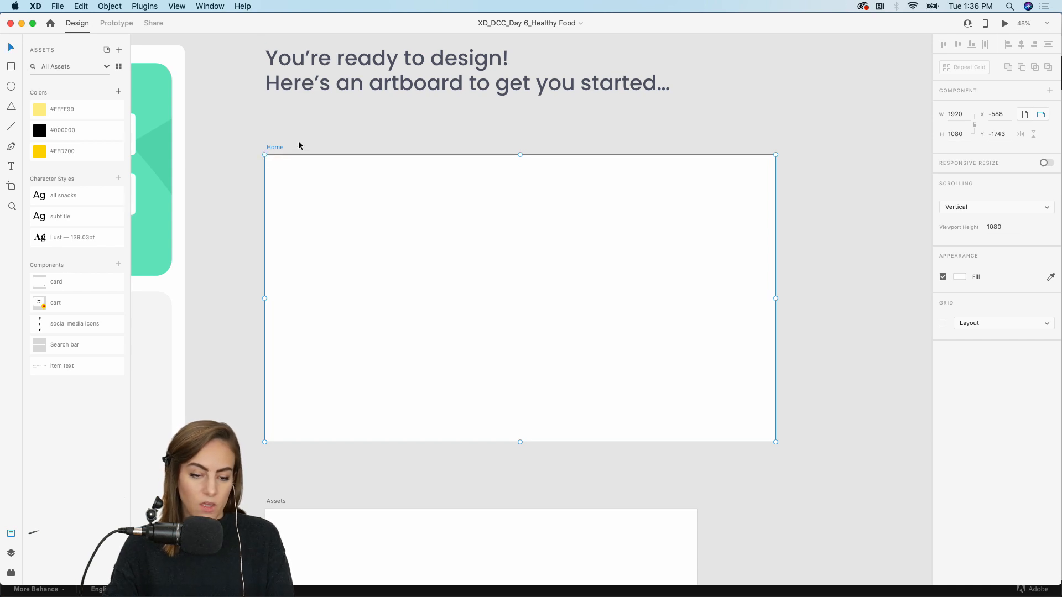
click(299, 146)
scroll(298, 116, up, 3)
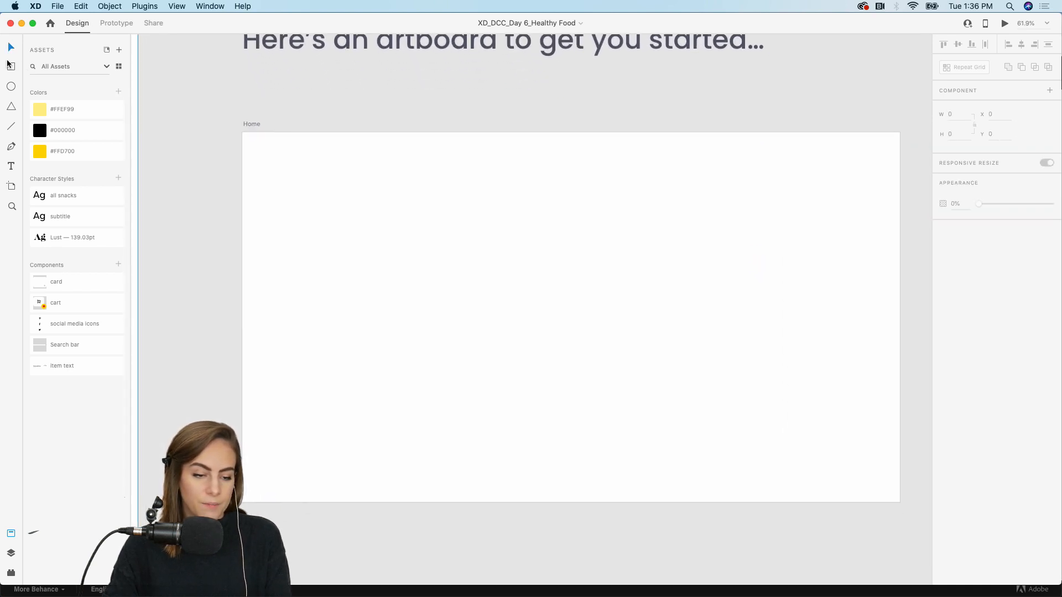
click(10, 66)
mouse_move(242, 133)
mouse_down()
mouse_move(669, 403)
mouse_move(899, 502)
mouse_up()
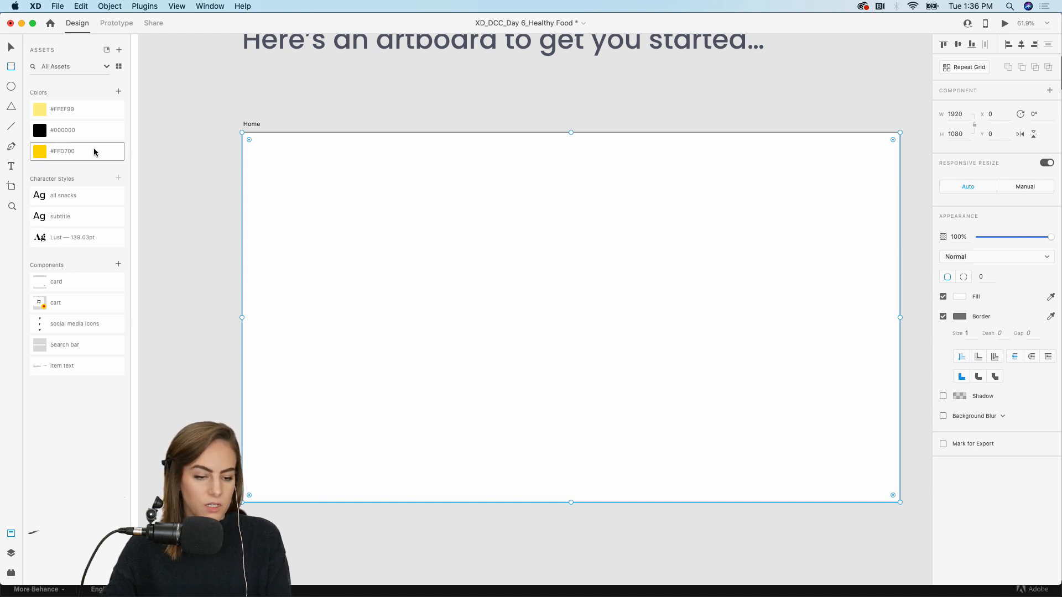
click(94, 151)
click(83, 109)
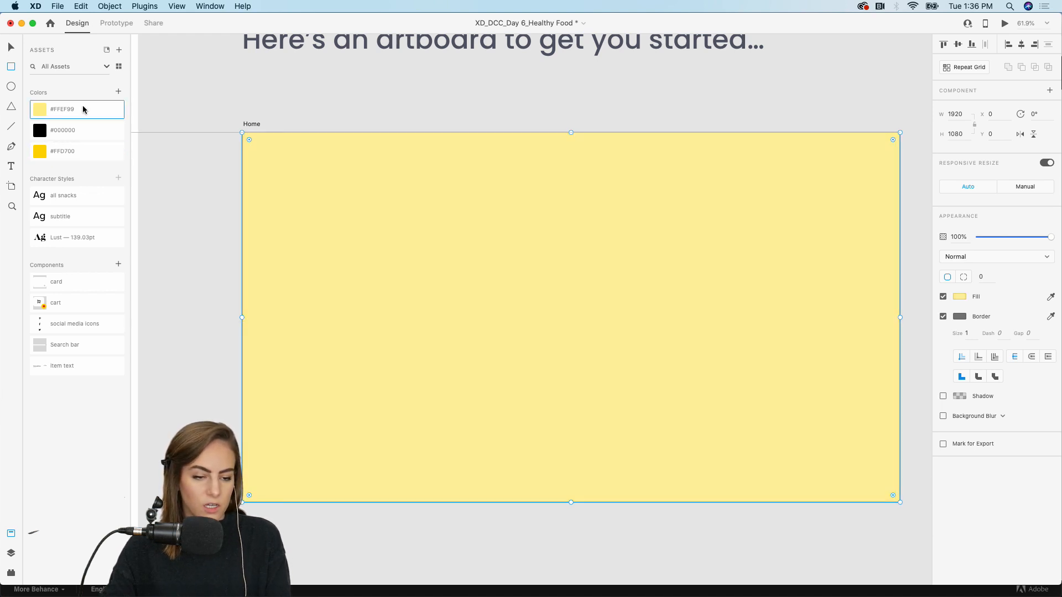
click(224, 83)
Open CC Libraries and look over the Nov11-12_Adobe Live graphics, the available libraries and the grid and list views.
click(56, 6)
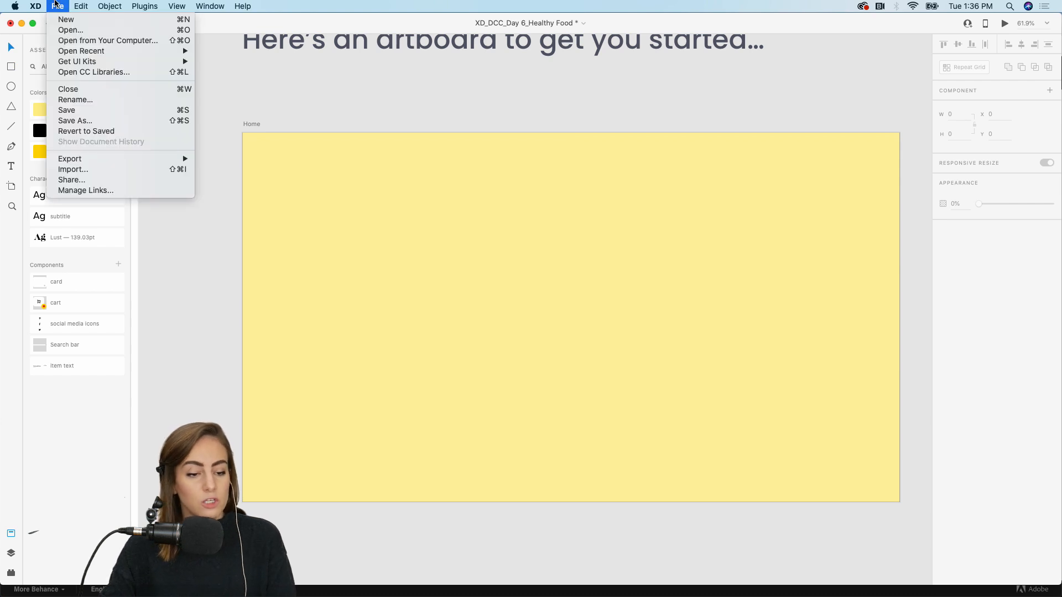
click(128, 73)
drag(112, 90, 85, 84)
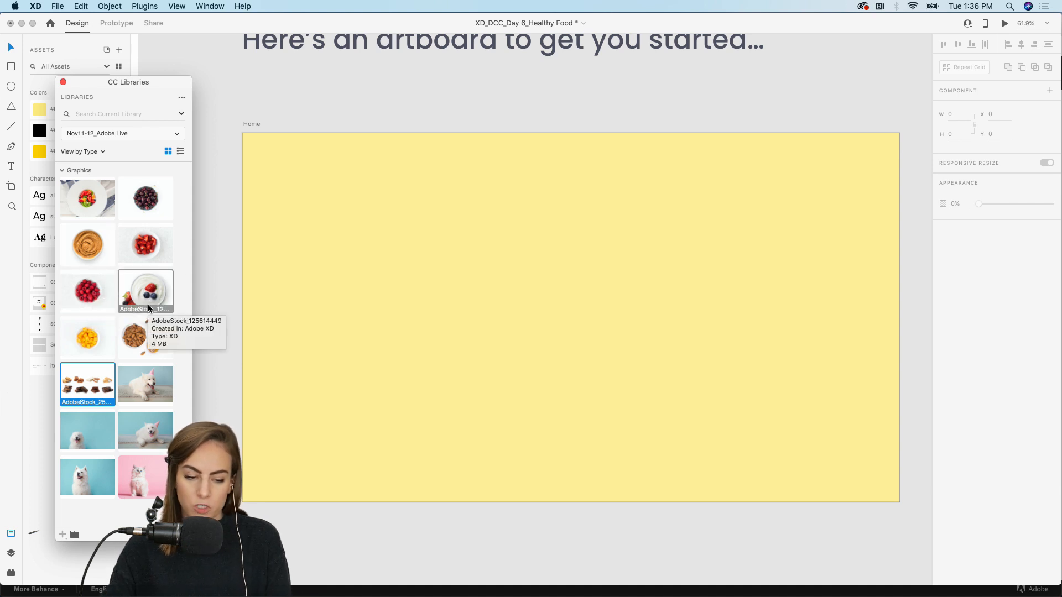
click(153, 134)
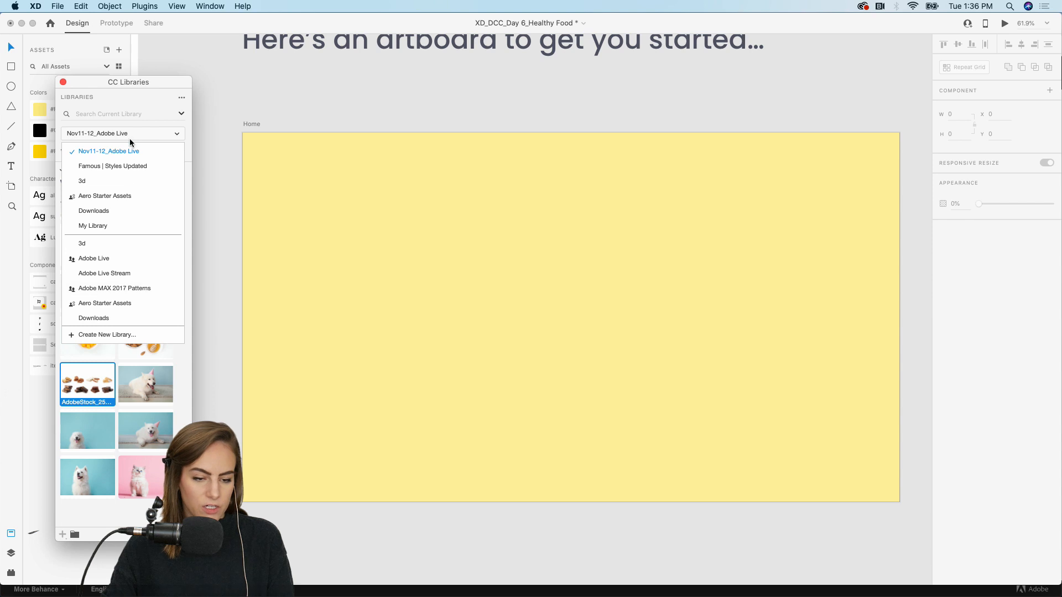
click(165, 133)
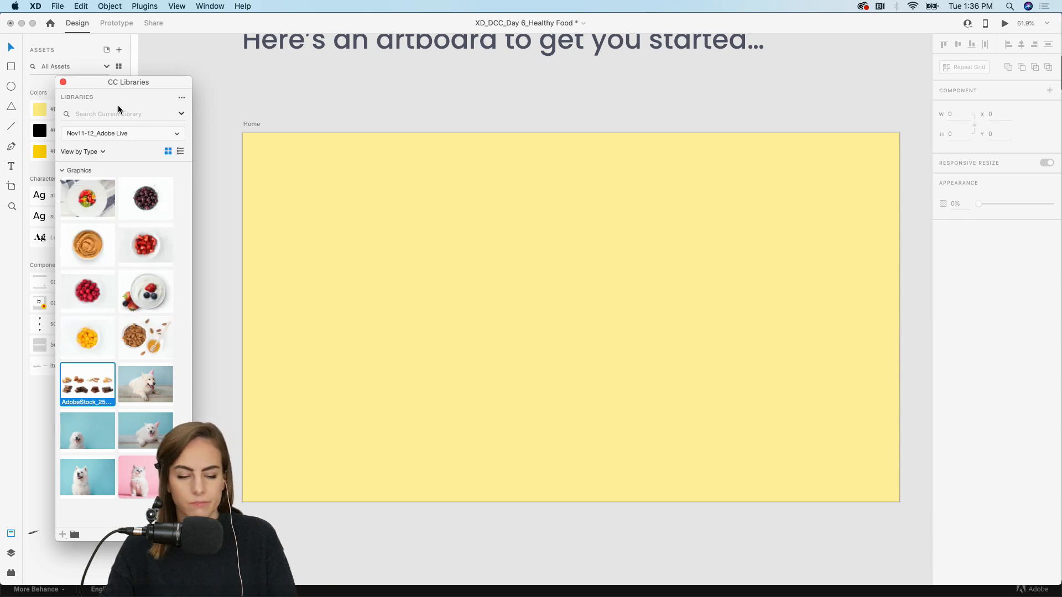
click(180, 151)
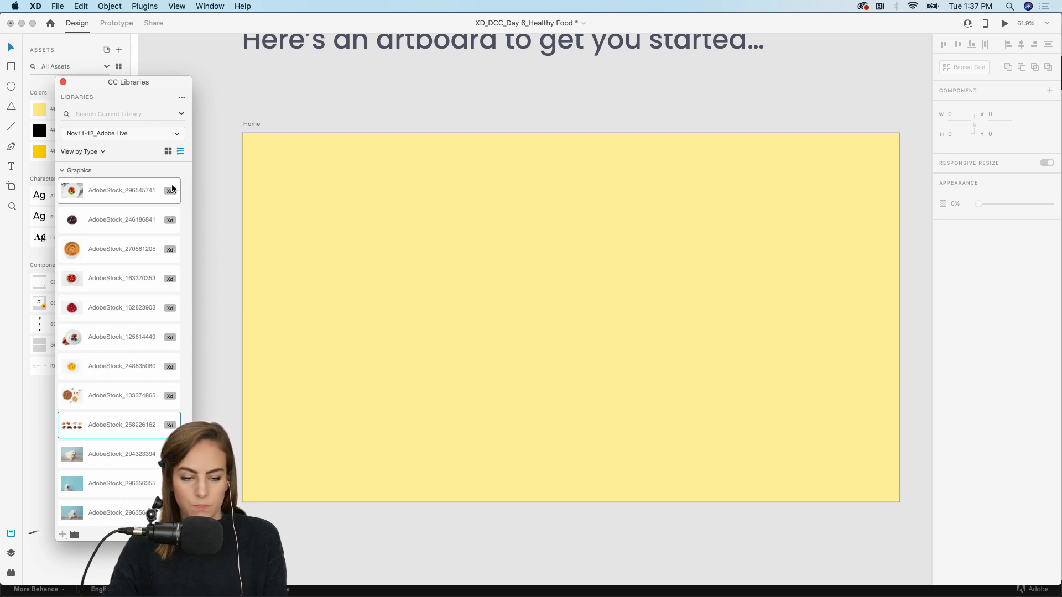
click(167, 151)
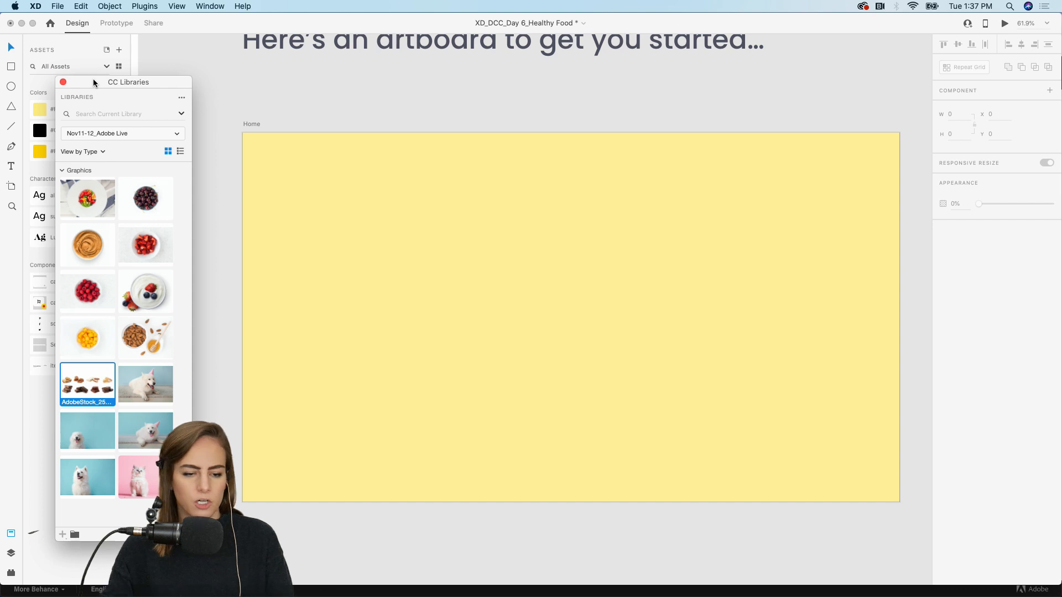
mouse_move(88, 81)
mouse_down()
mouse_move(626, 98)
mouse_move(892, 84)
mouse_move(389, 58)
mouse_move(101, 92)
mouse_up()
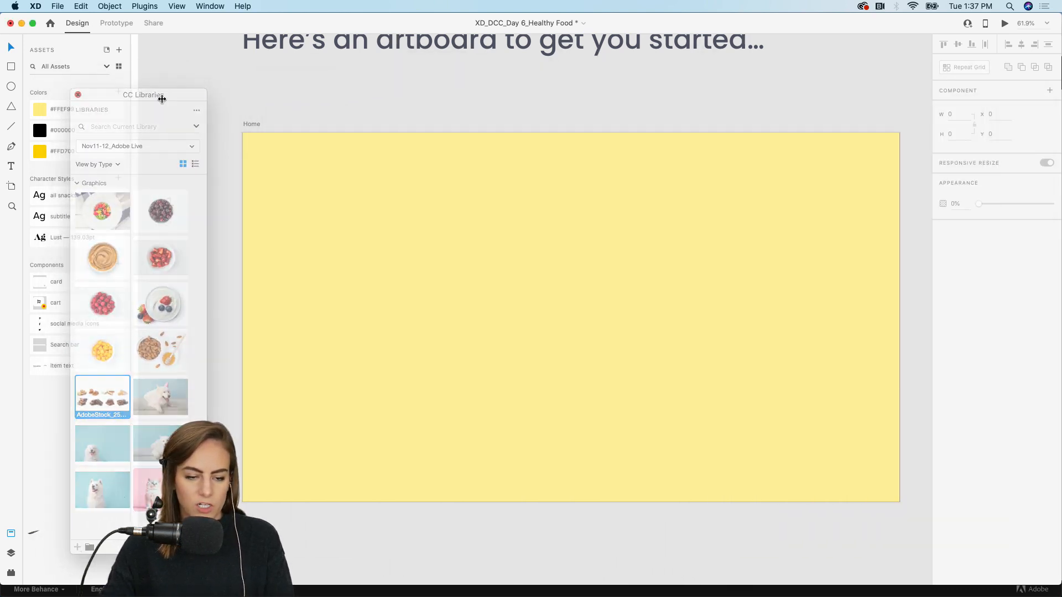
click(223, 94)
Round the light yellow rectangle's corners to a radius of about 48 and remove its border.
click(317, 179)
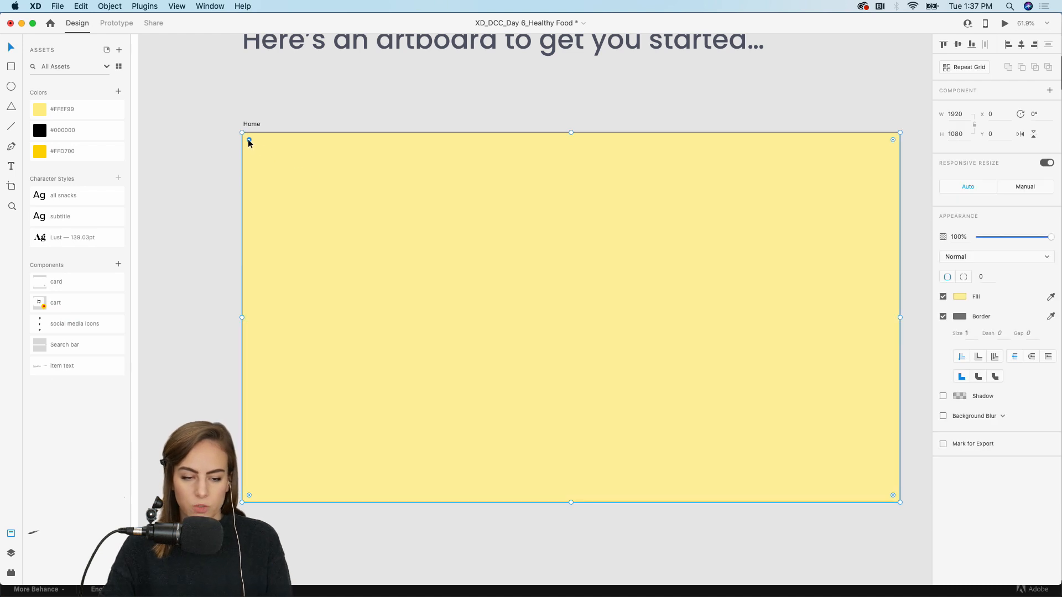
drag(248, 140, 256, 149)
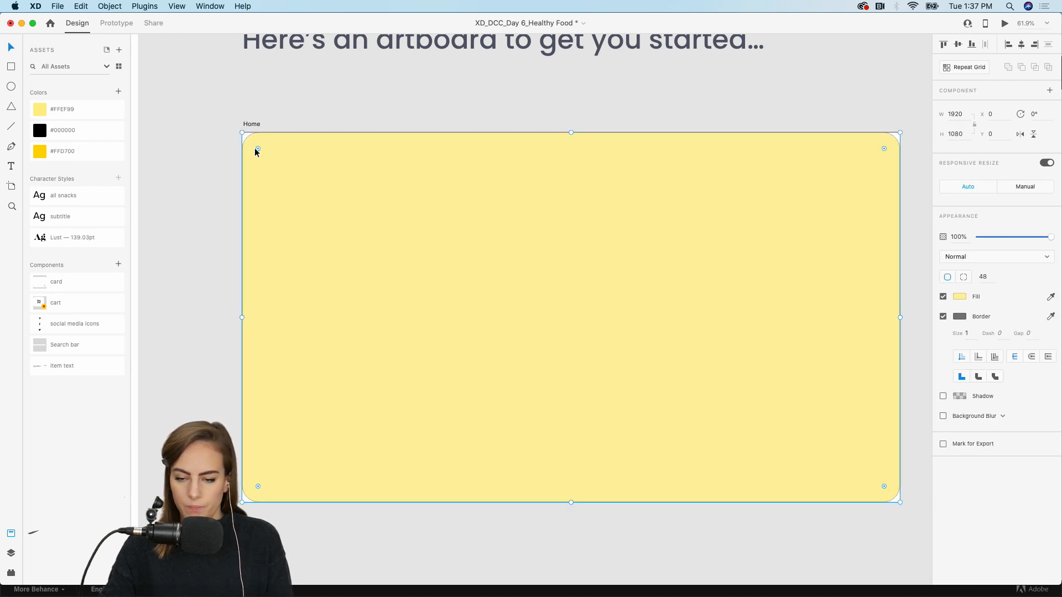
key(Escape)
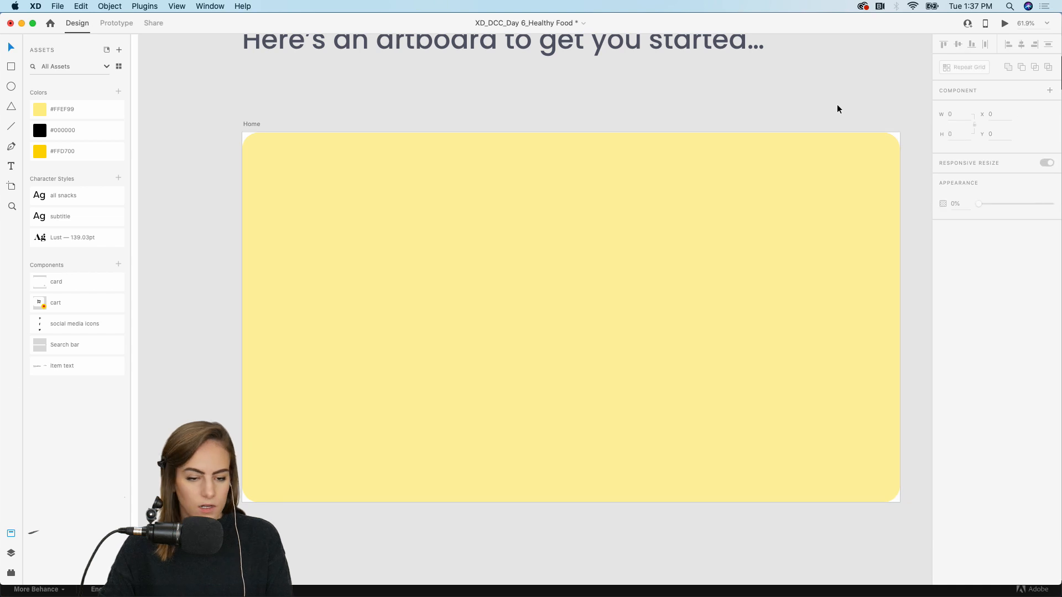
Duplicate the rounded rectangle in place, shrink the copy from its upper-left corner to about 1887 × 1064, and fill it with #FFD700.
scroll(838, 109, right, 2)
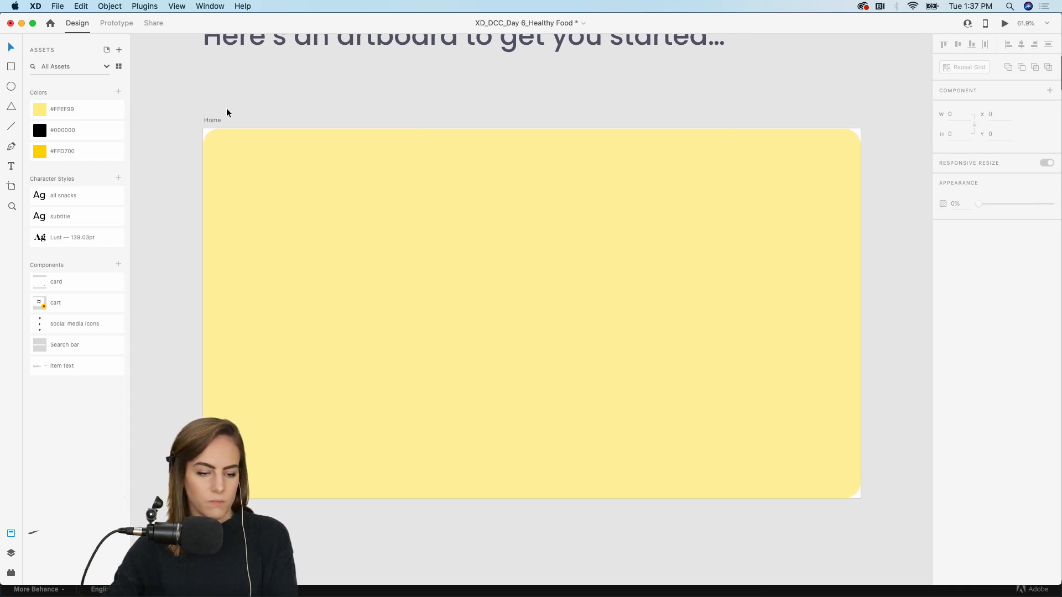
click(309, 211)
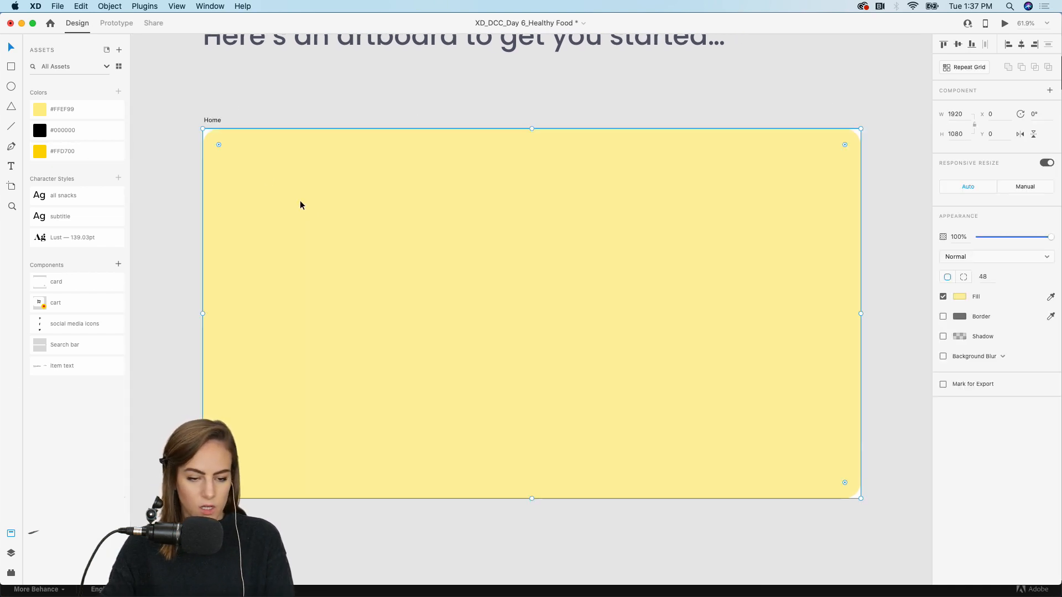
drag(201, 128, 213, 134)
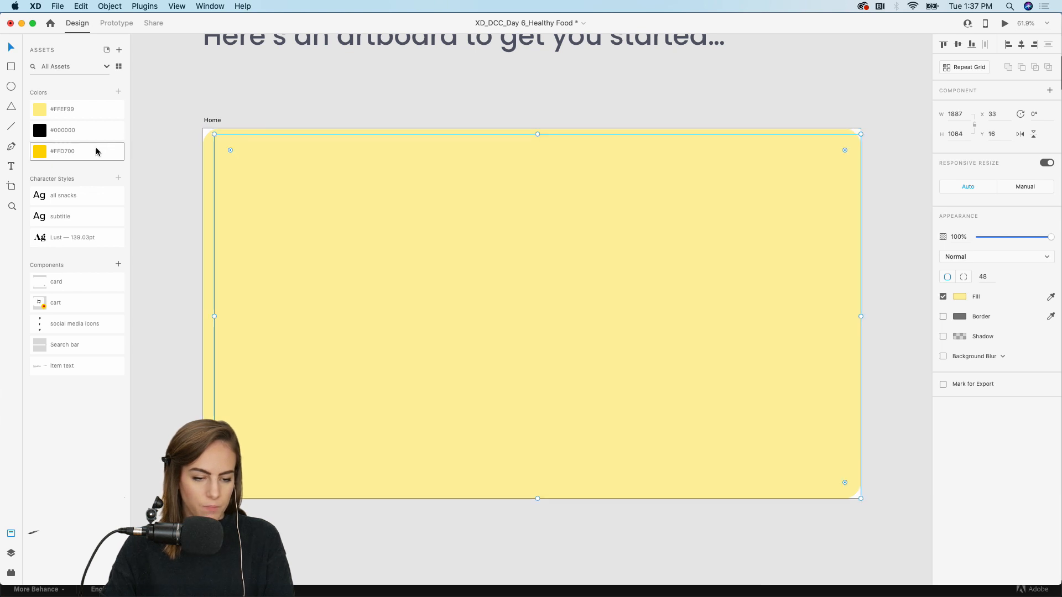
click(95, 153)
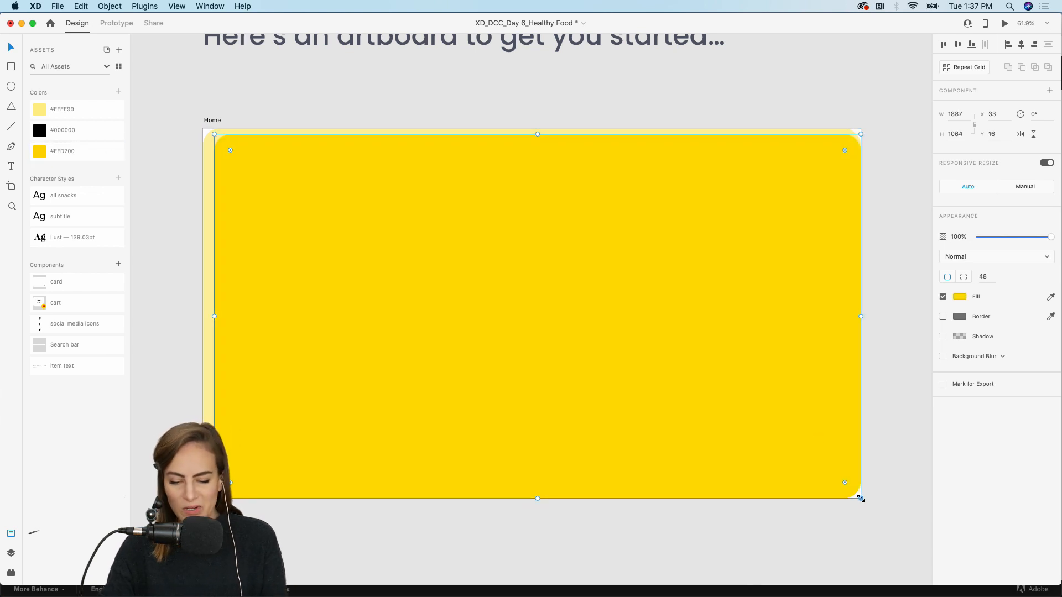
Resize the #FFD700 rectangle from its corners so a narrow, roughly even light yellow margin frames it on all sides.
drag(861, 498, 855, 492)
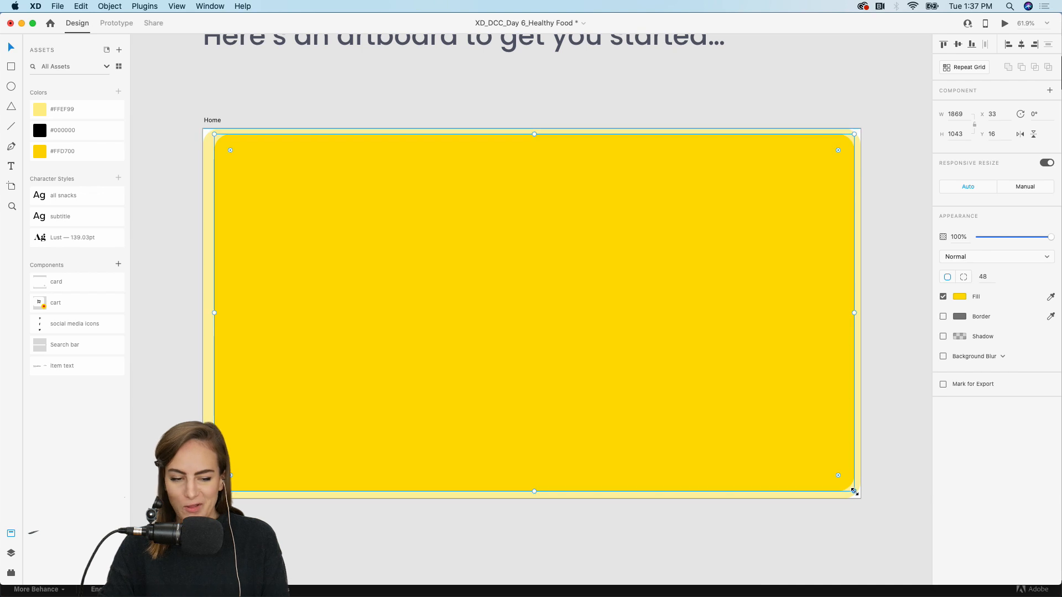
drag(214, 134, 210, 133)
click(181, 112)
click(243, 177)
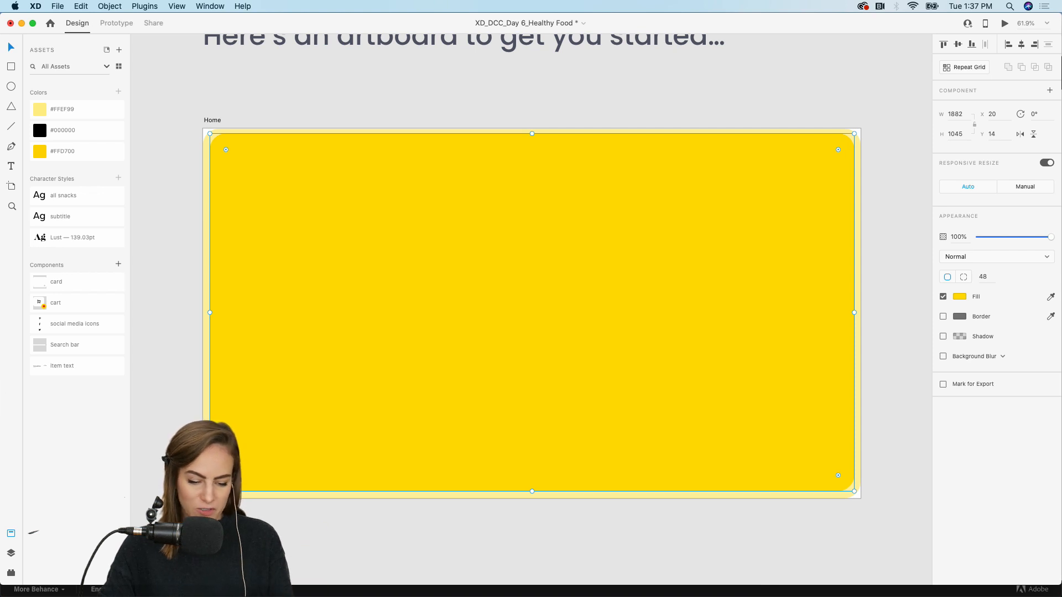
drag(209, 492, 208, 493)
click(151, 221)
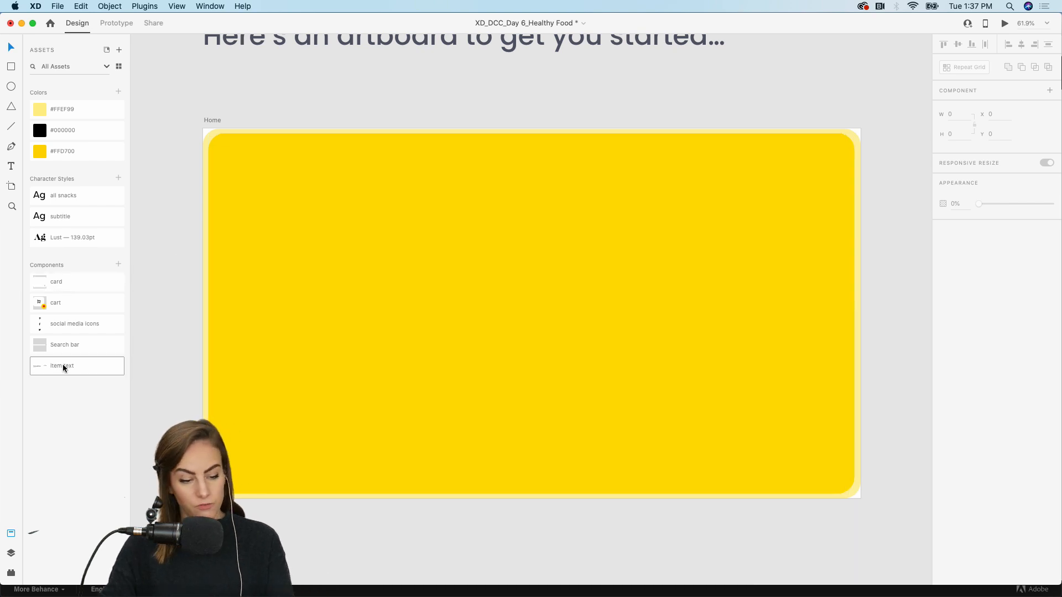
Place the Search bar component near the upper-left corner of the yellow panel on the Home artboard, at about X 71, Y 67.
drag(47, 348, 330, 171)
double_click(280, 166)
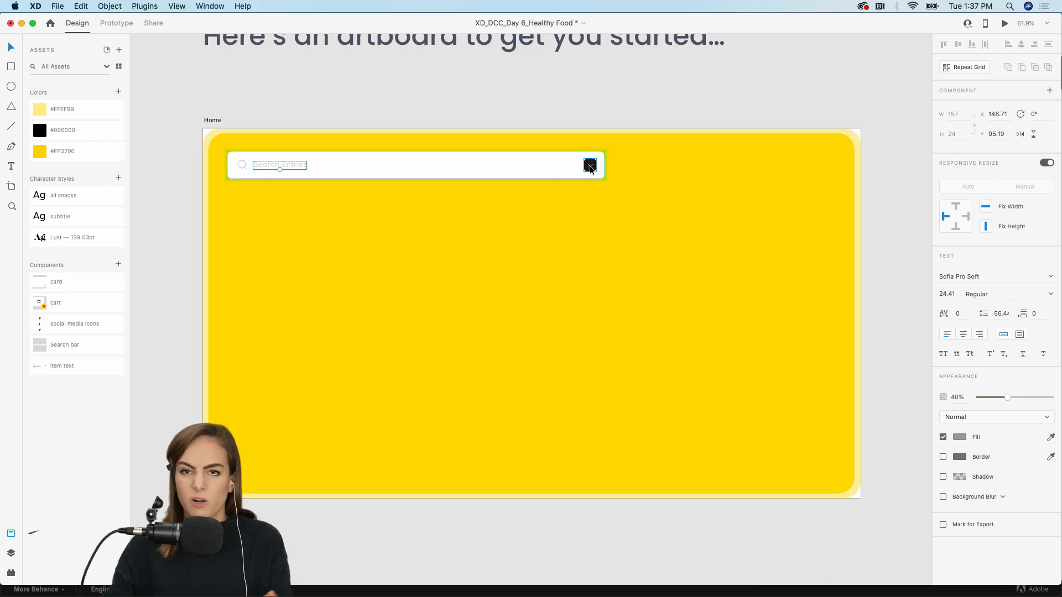
click(471, 173)
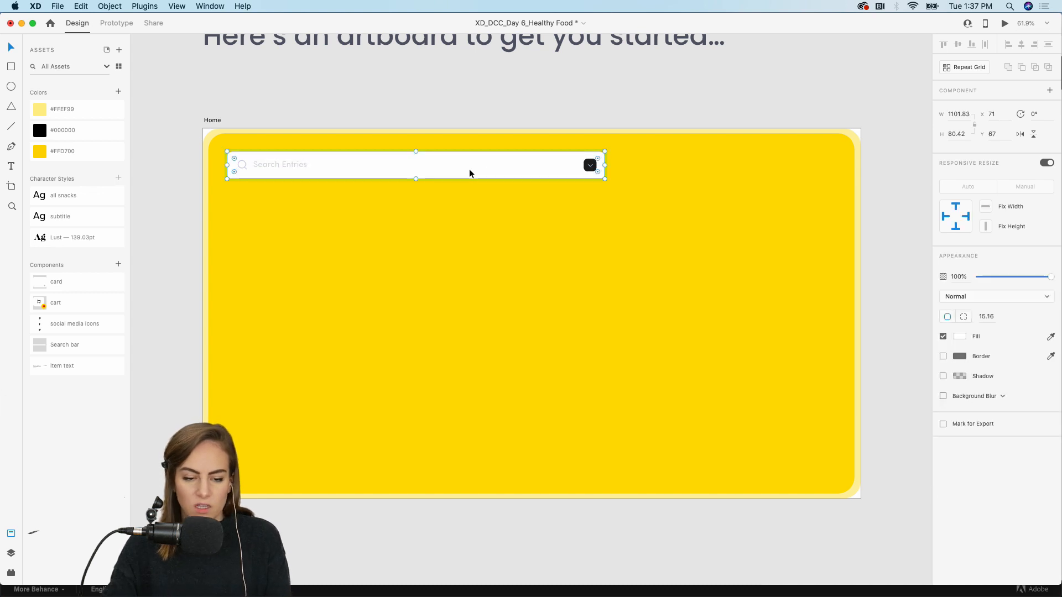
click(337, 119)
Add an auto-width "All Snacks" label, apply the all snacks character style, and place it level with the search bar on its right.
scroll(337, 119, right, 3)
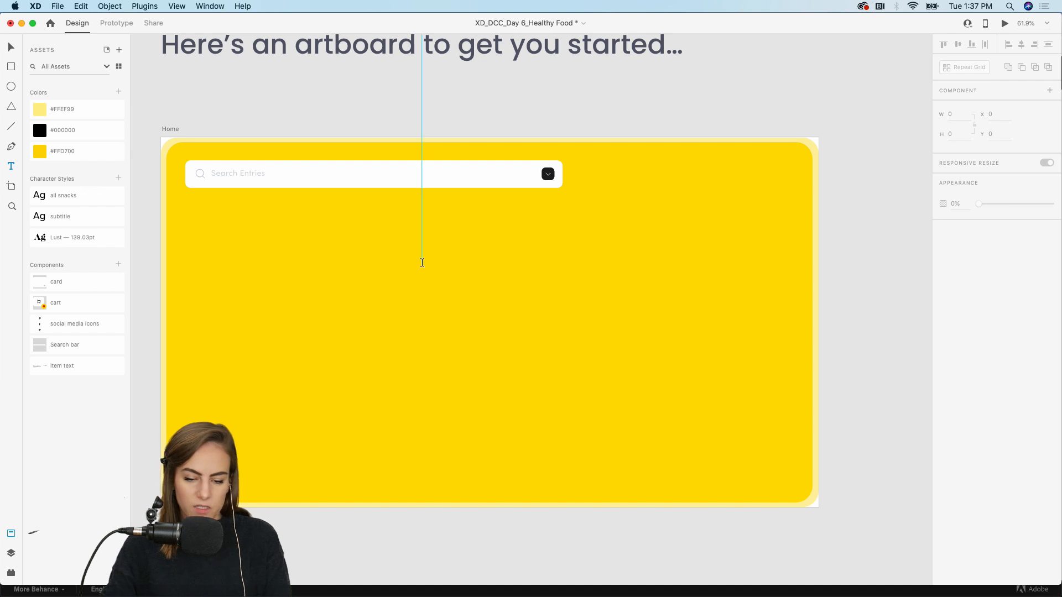
drag(422, 265, 627, 318)
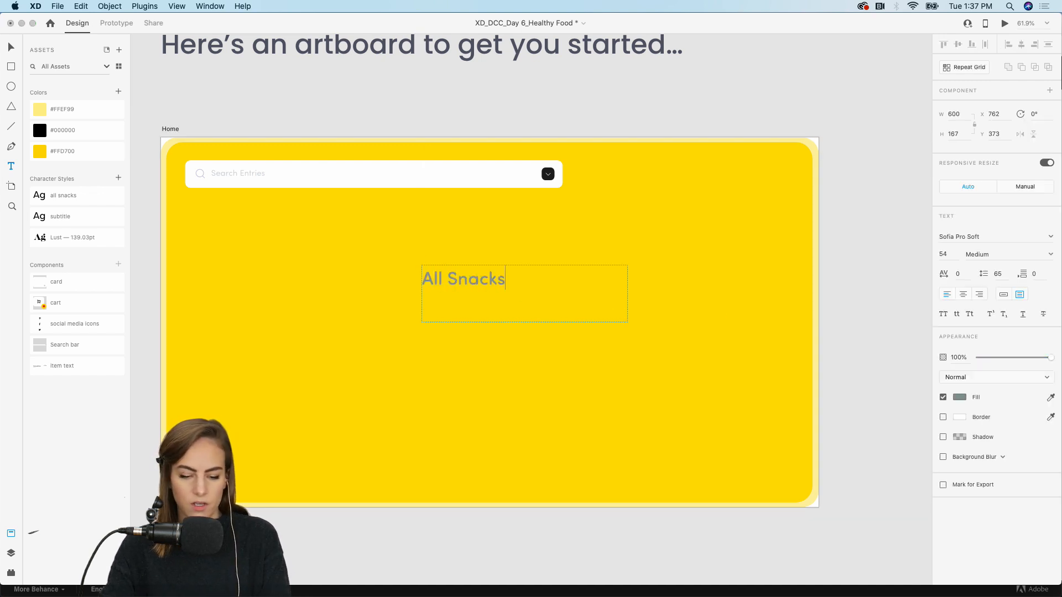
key(Escape)
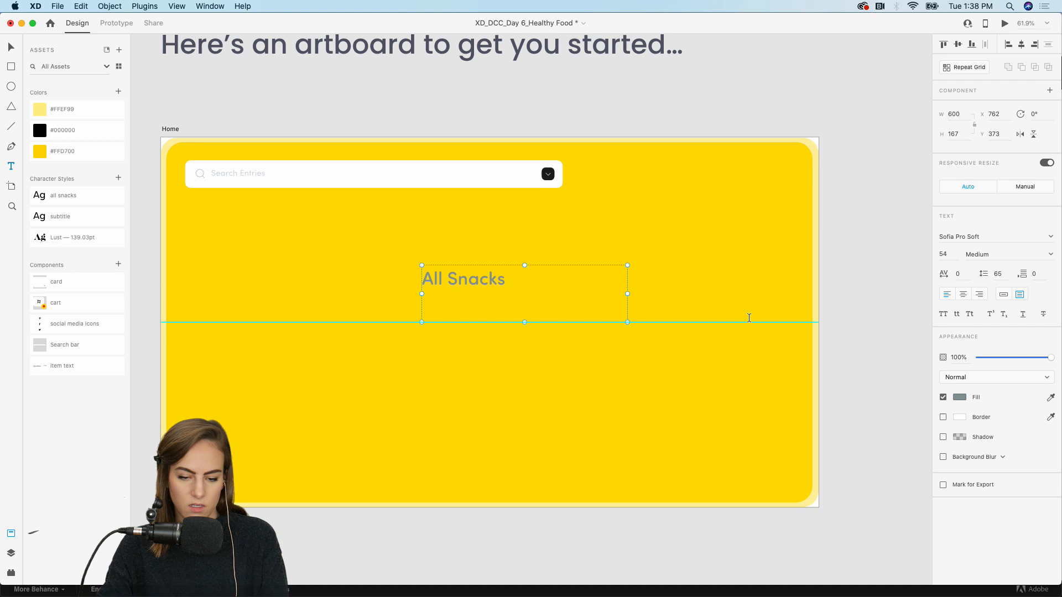
click(1005, 297)
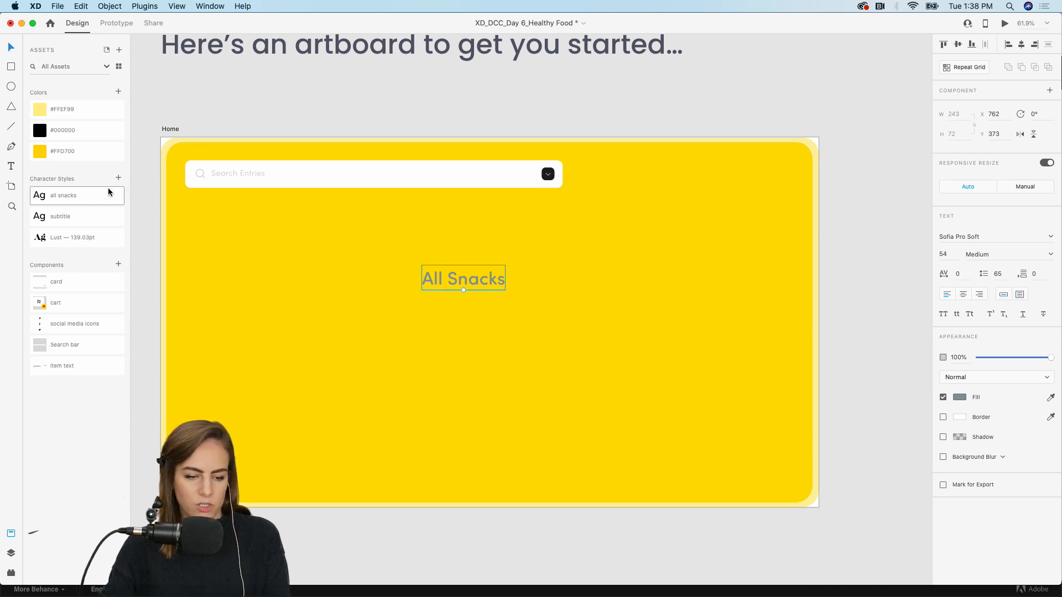
click(108, 192)
drag(454, 281, 622, 176)
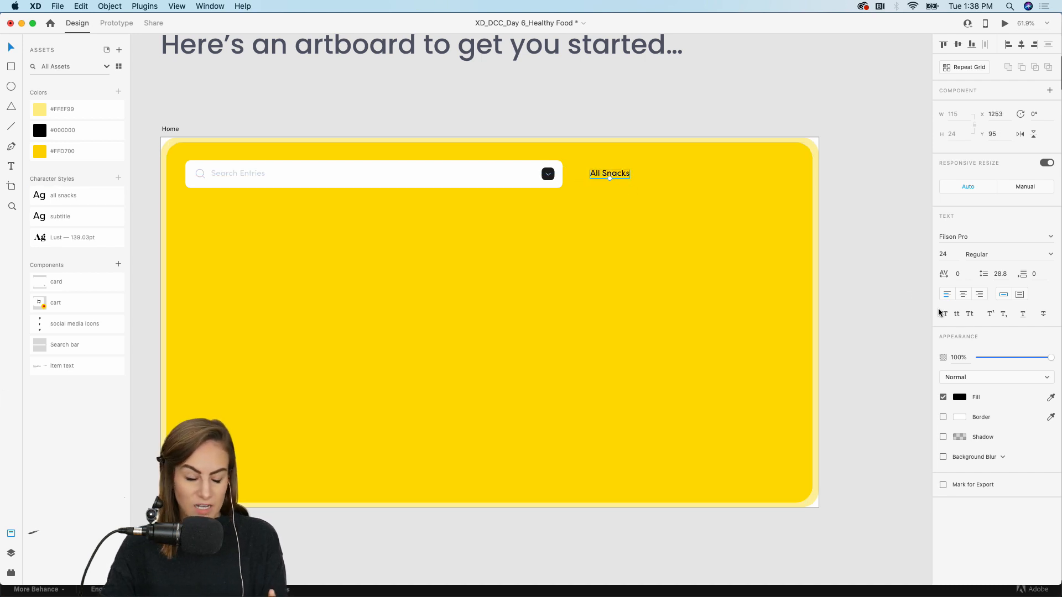
Repeat the All Snacks label horizontally with Repeat Grid into four items and widen the gaps to about 580 overall width.
click(959, 68)
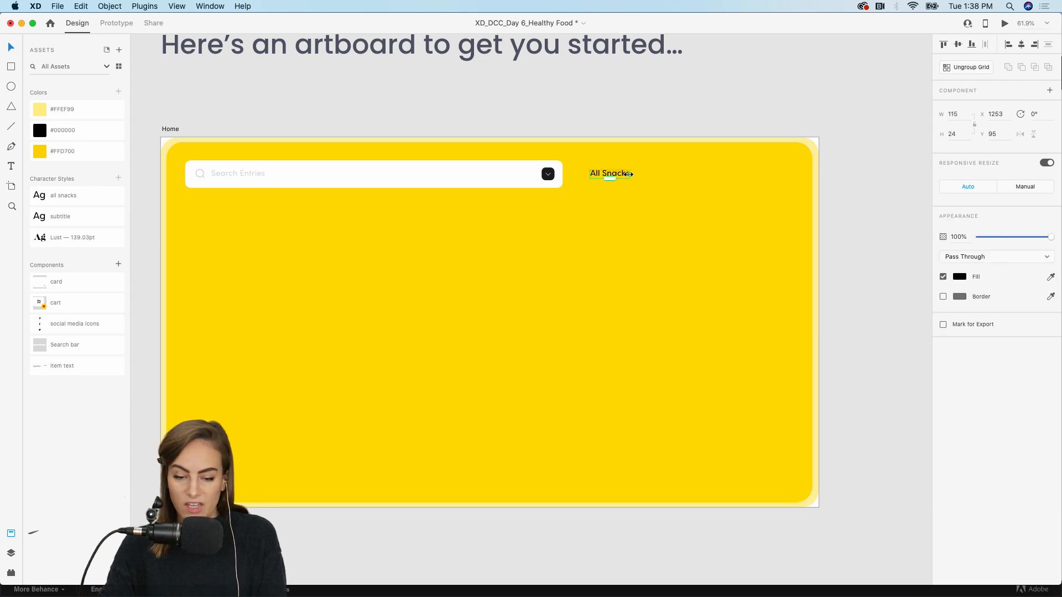
drag(631, 173, 783, 176)
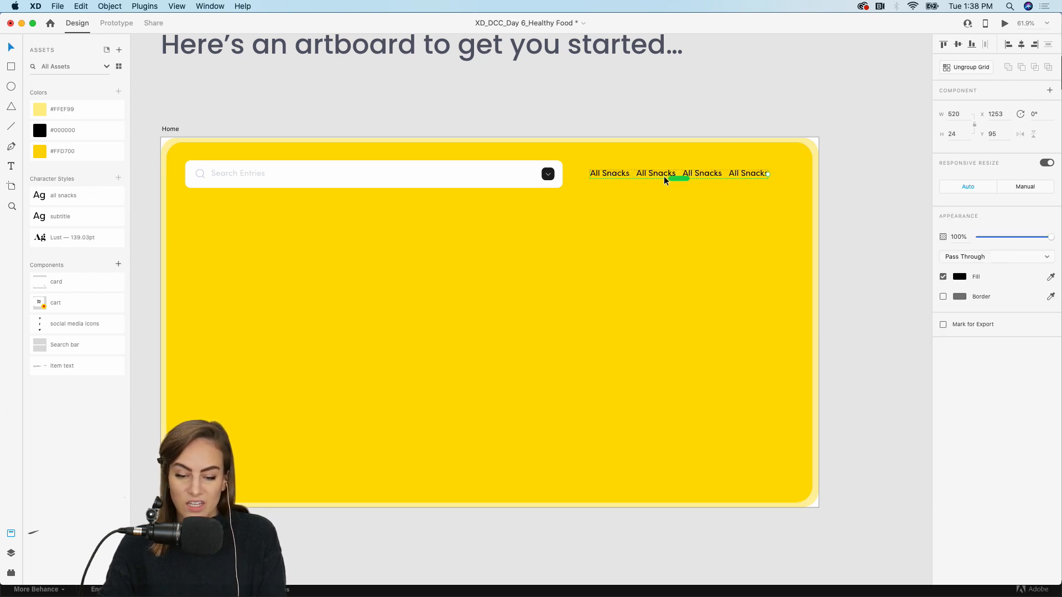
drag(635, 174, 642, 174)
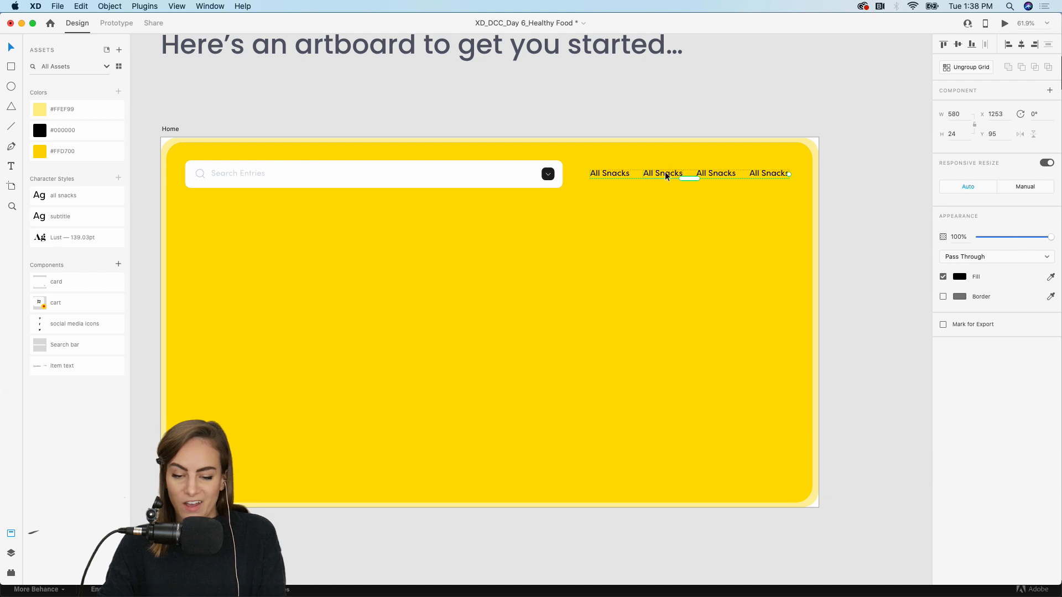
Rename the second, third and fourth navigation labels as Bars, Cups and Dairy.
double_click(666, 175)
double_click(666, 174)
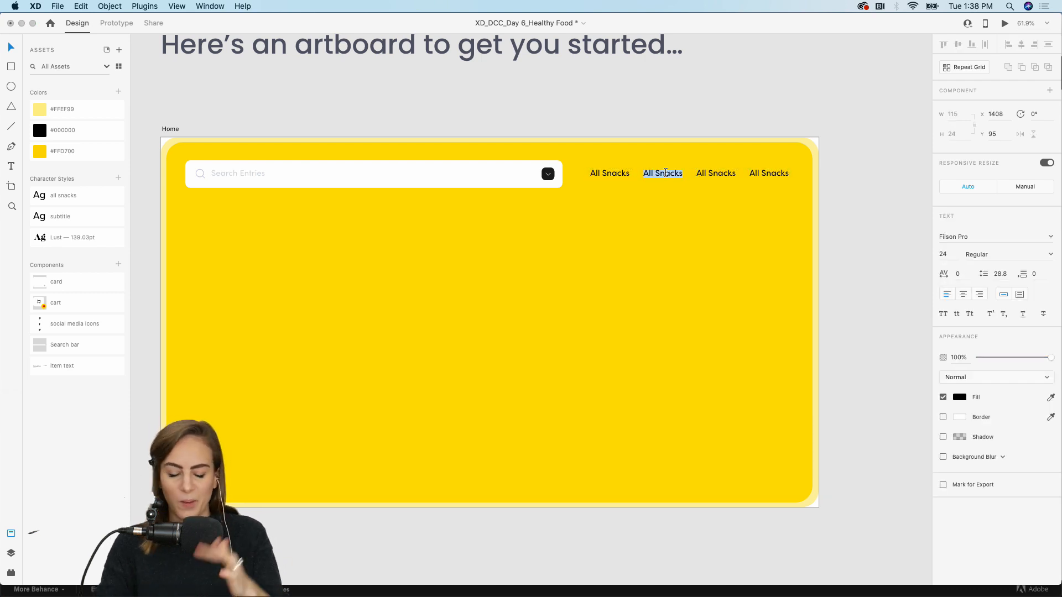
text(Bars)
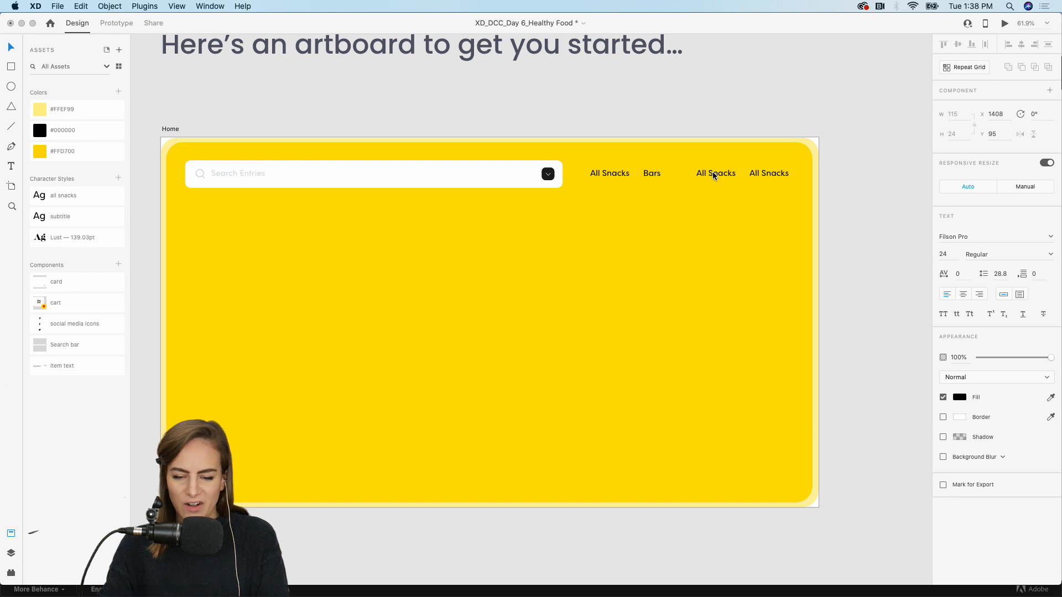
double_click(713, 175)
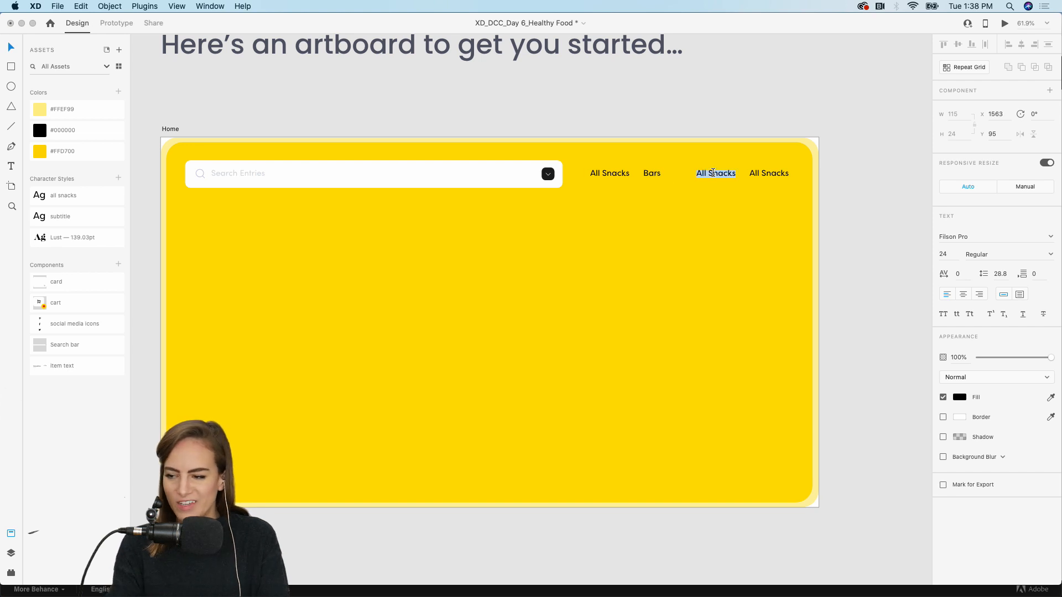
double_click(777, 172)
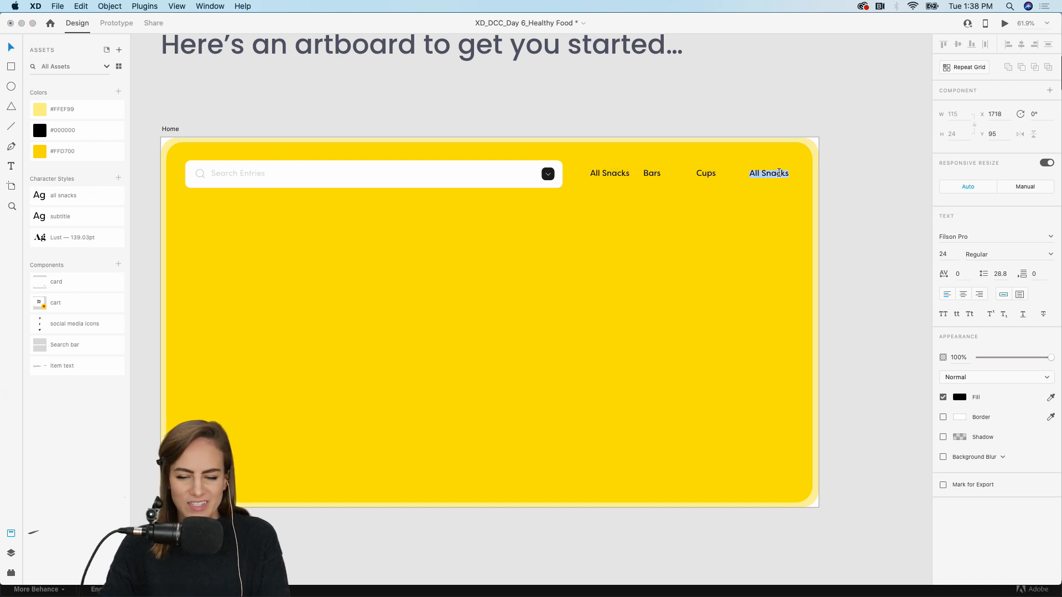
text(Diary)
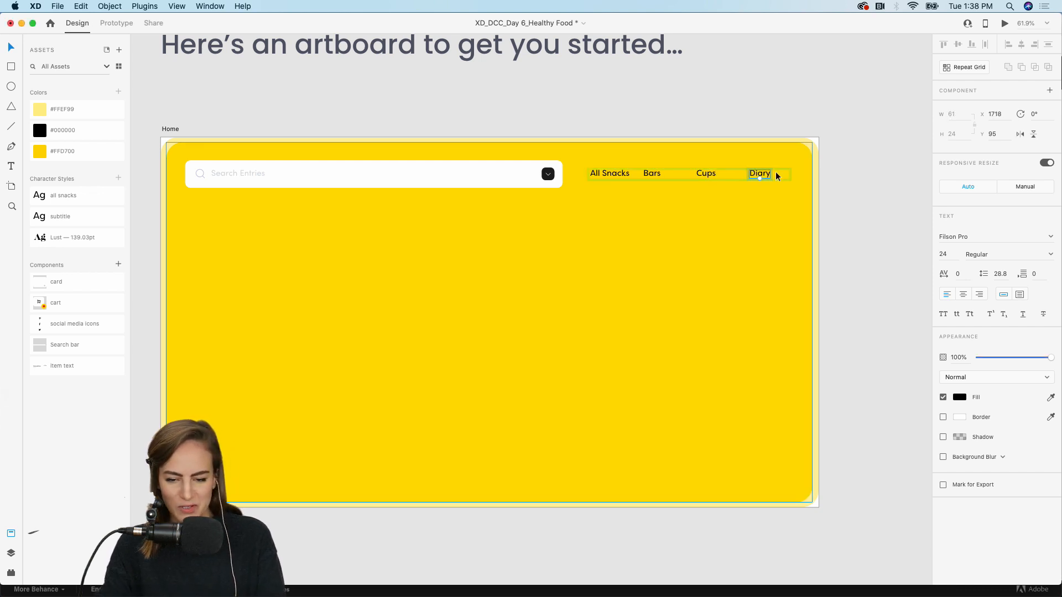
click(775, 153)
double_click(759, 175)
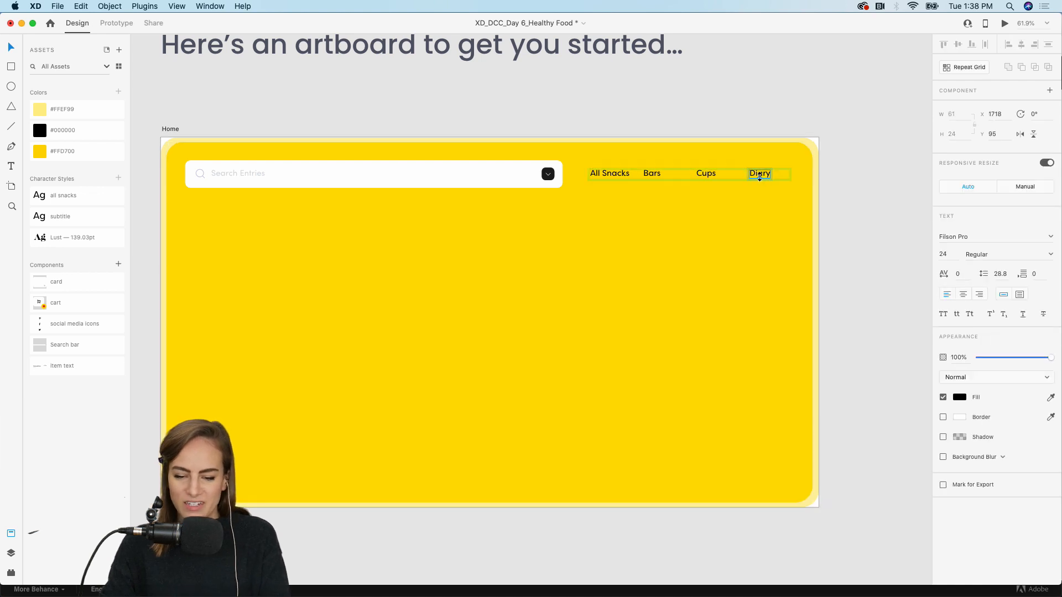
double_click(763, 176)
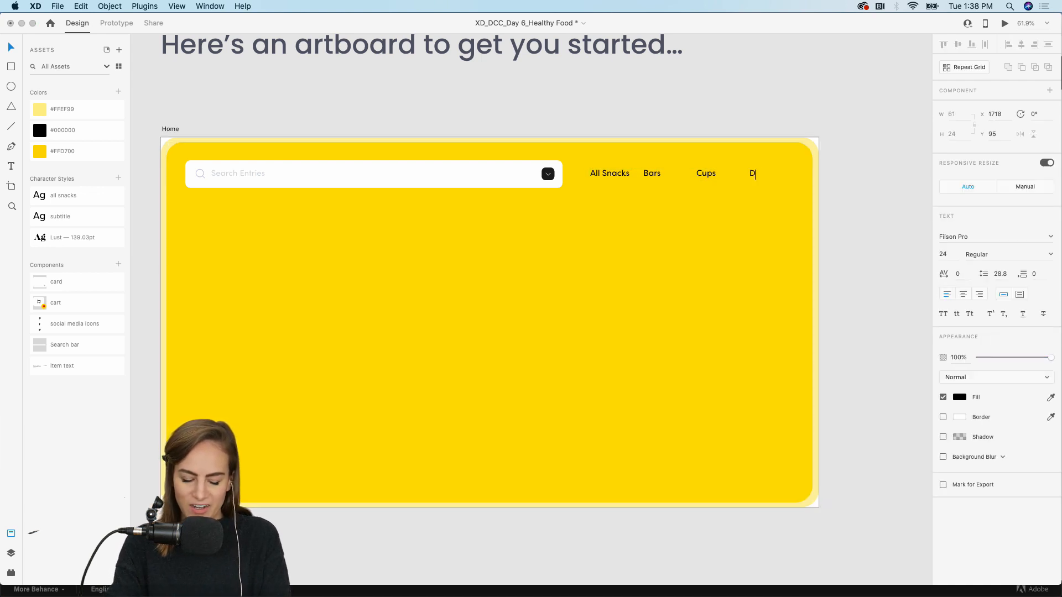
click(799, 128)
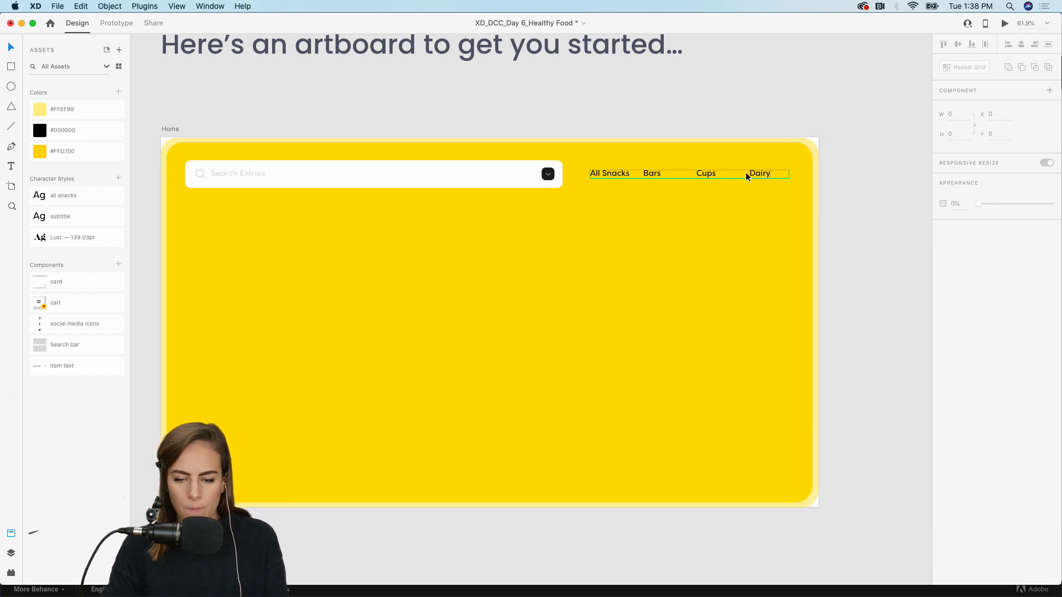
Ungroup the navigation repeat grid and shift Bars and Cups right so the gaps between the four labels look even.
click(654, 175)
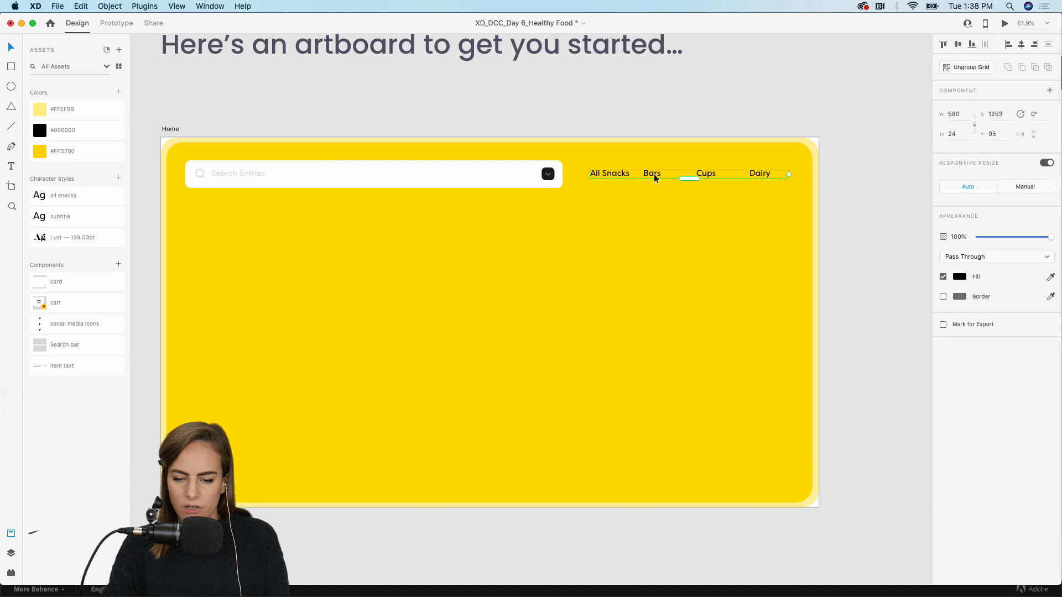
click(968, 67)
key(Escape)
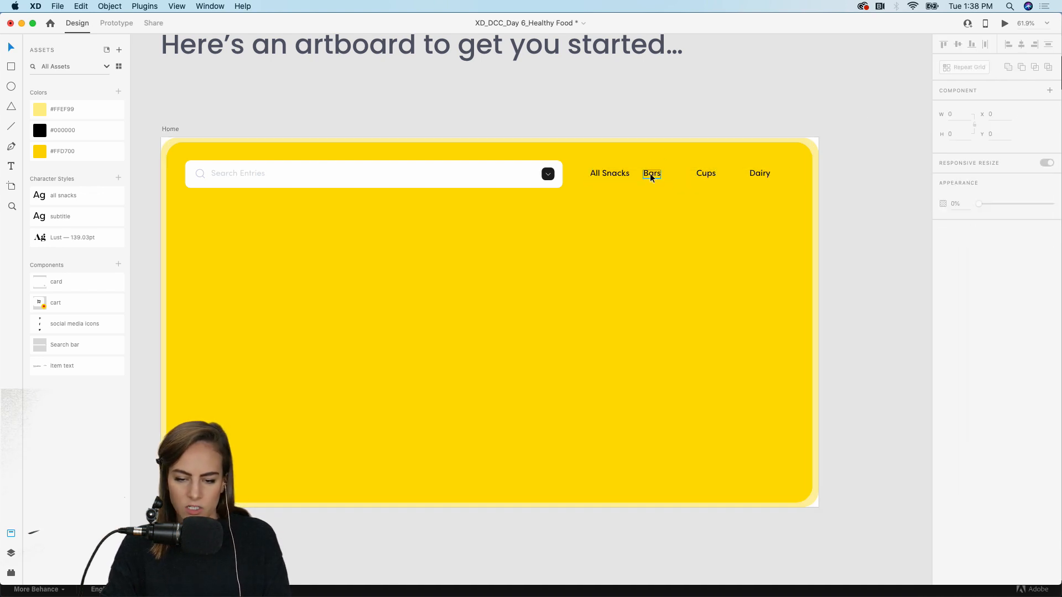
drag(650, 175, 710, 171)
click(759, 171)
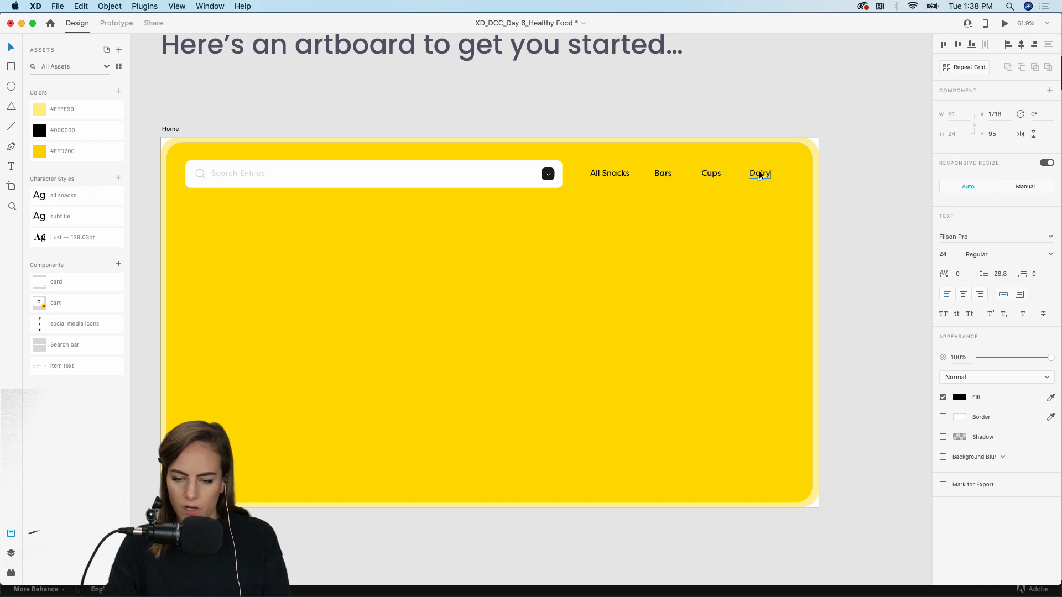
Group the four navigation labels All Snacks, Bars, Cups and Dairy.
click(785, 87)
drag(788, 107, 609, 209)
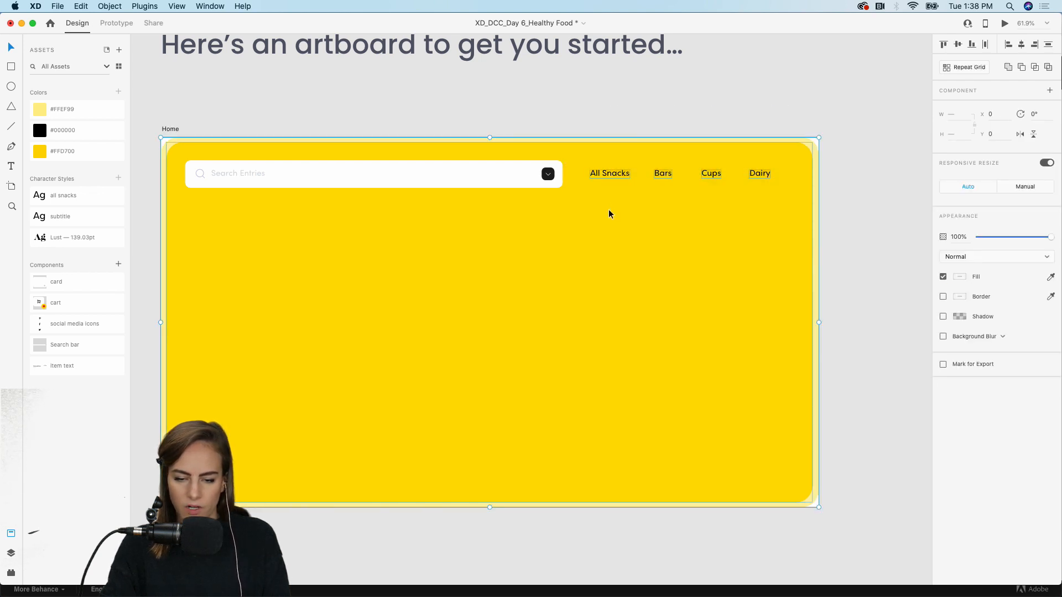
key(super+g)
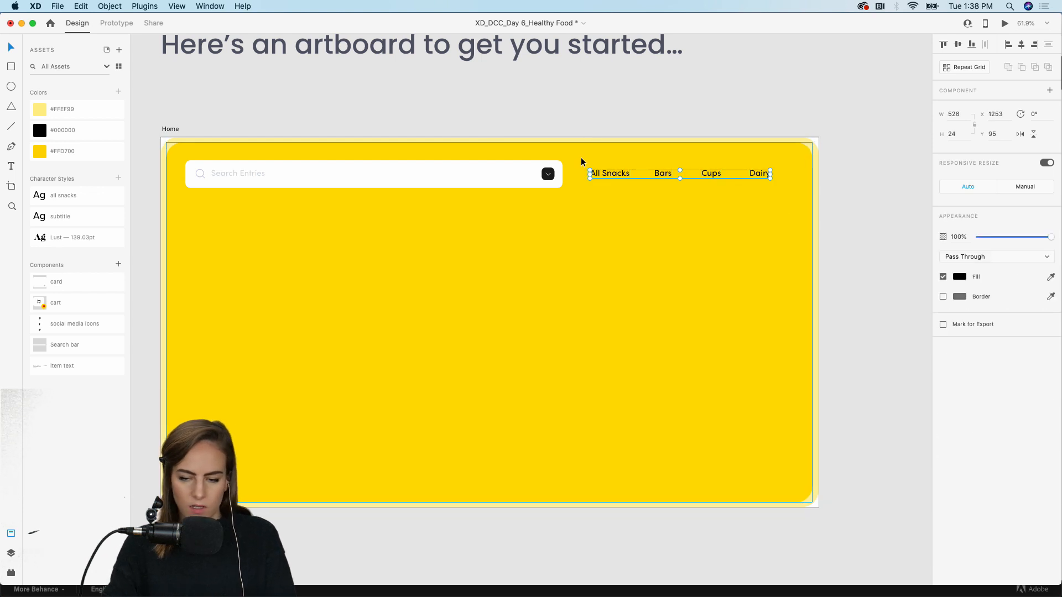
scroll(577, 255, left, 2)
scroll(578, 255, down, 1)
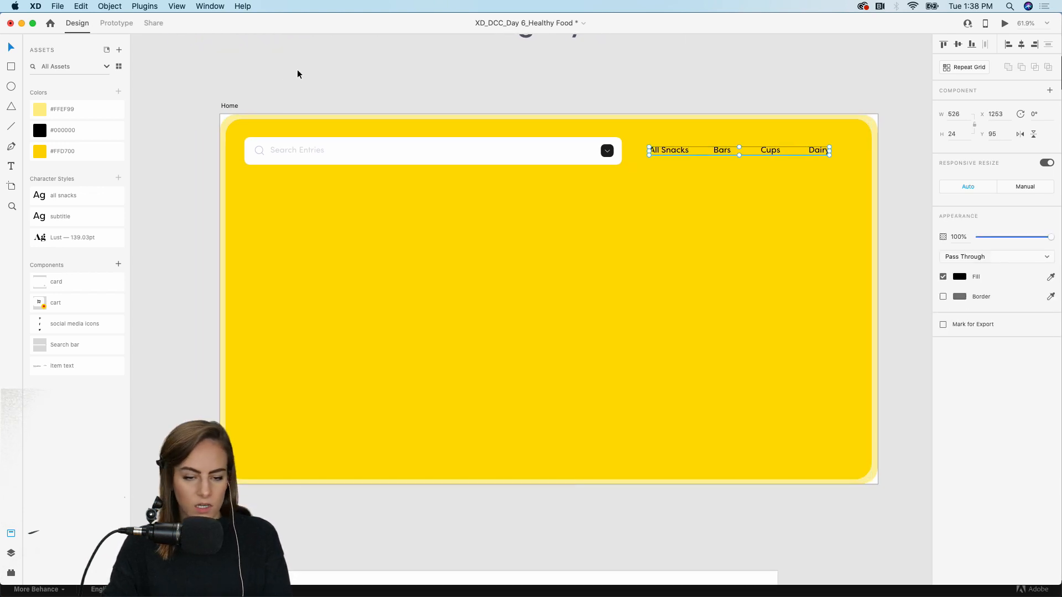
click(297, 72)
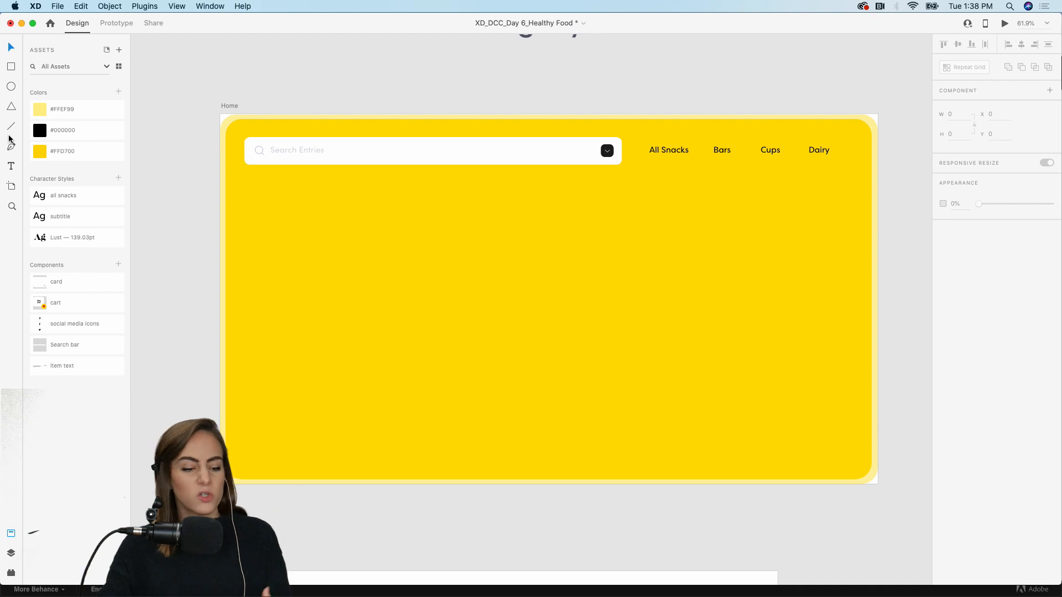
Add an auto-width "healthy" heading in the Lust 139.03pt character style and place it below the search bar at about X 122, Y 402.
drag(319, 224, 616, 308)
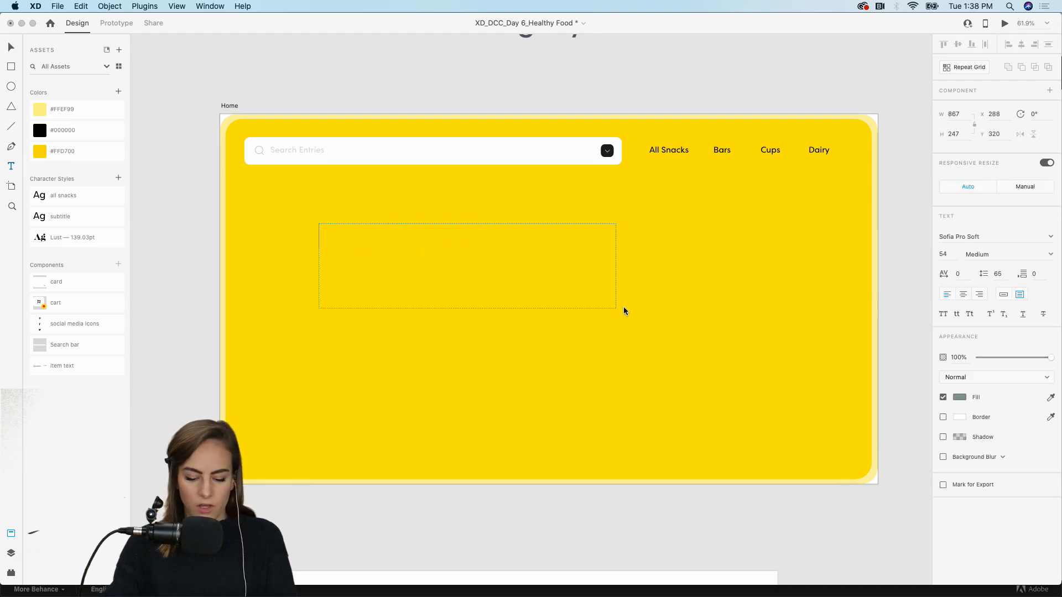
text(healthy)
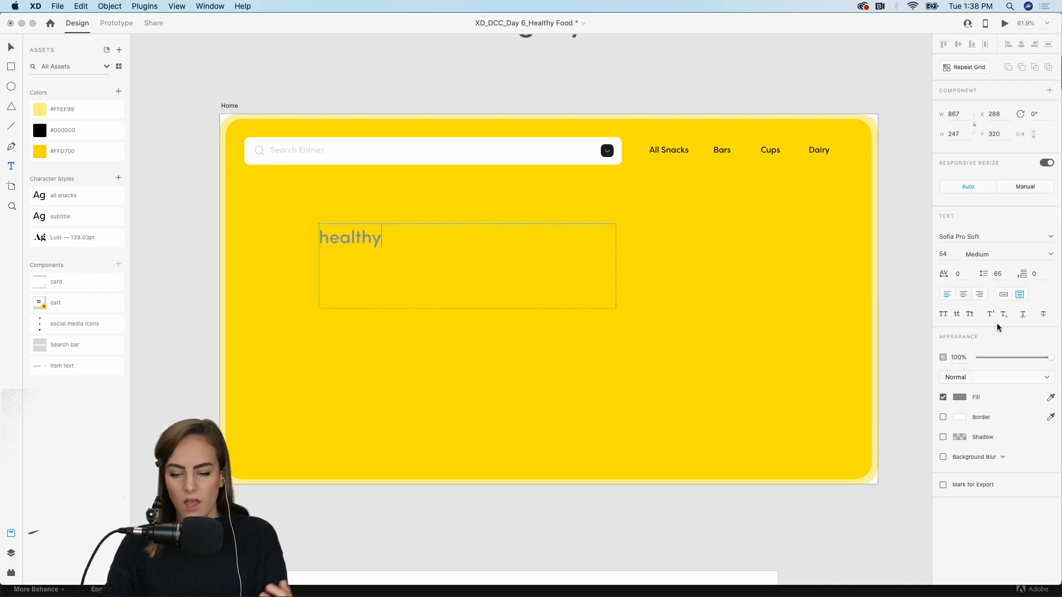
click(1004, 295)
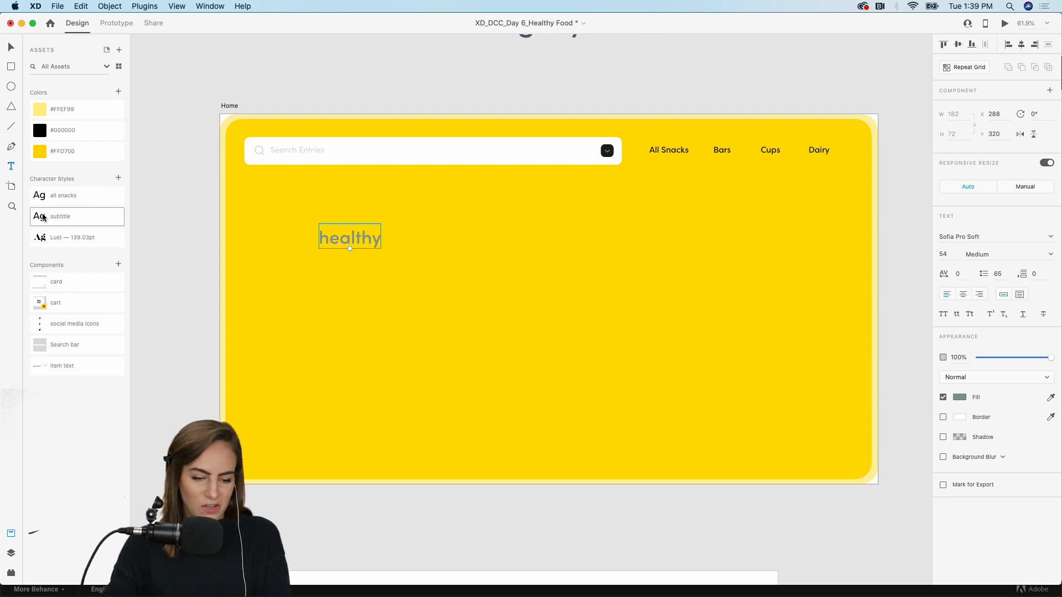
click(44, 232)
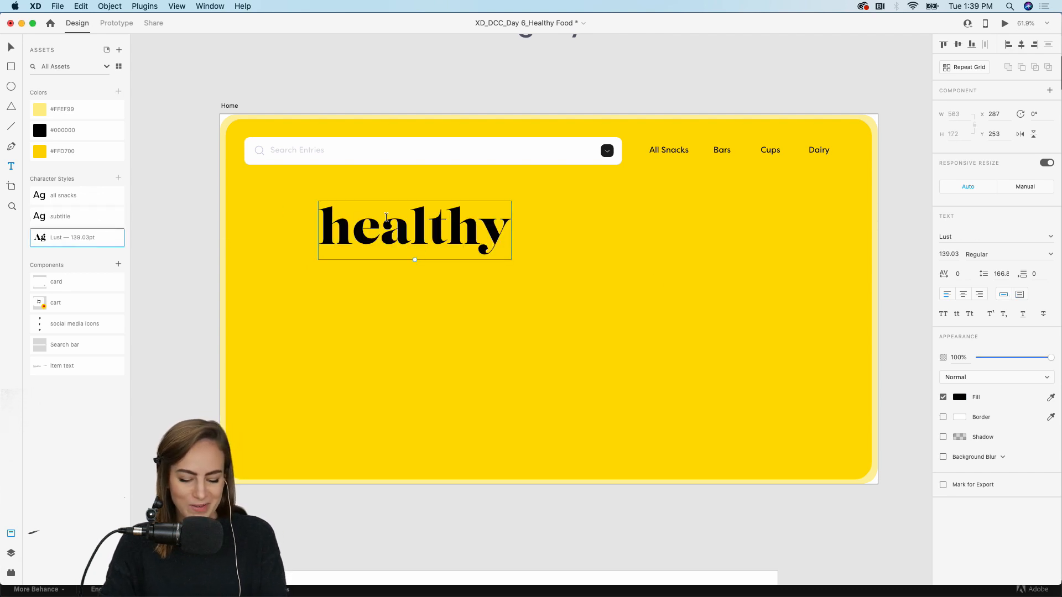
mouse_move(369, 225)
mouse_down()
mouse_move(332, 279)
mouse_move(313, 279)
mouse_up()
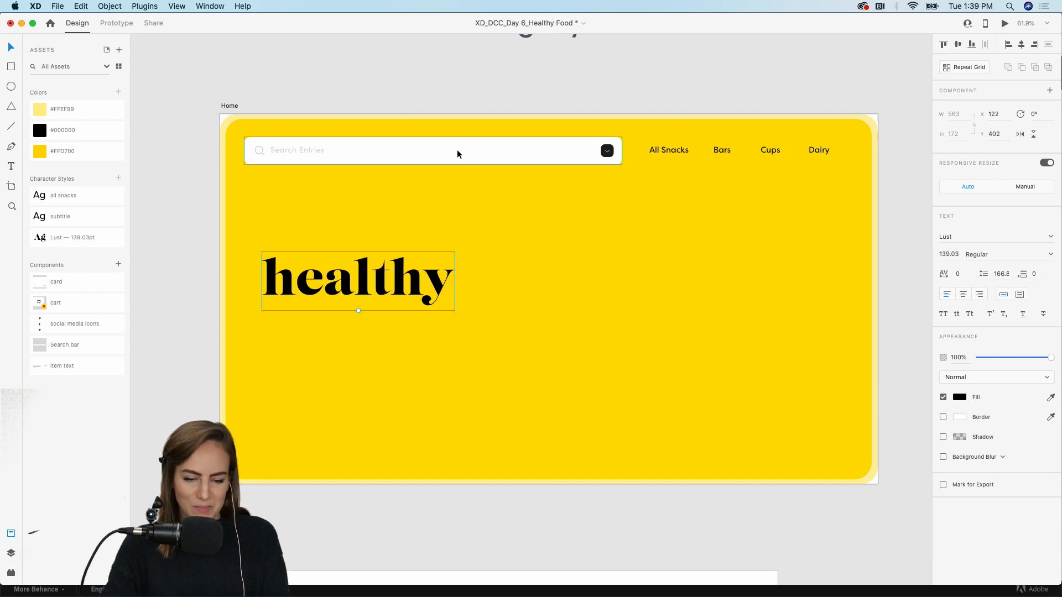
Shift the search bar and navigation labels together slightly right to balance the side margins, and raise the healthy heading to about Y 368.
drag(391, 87, 850, 177)
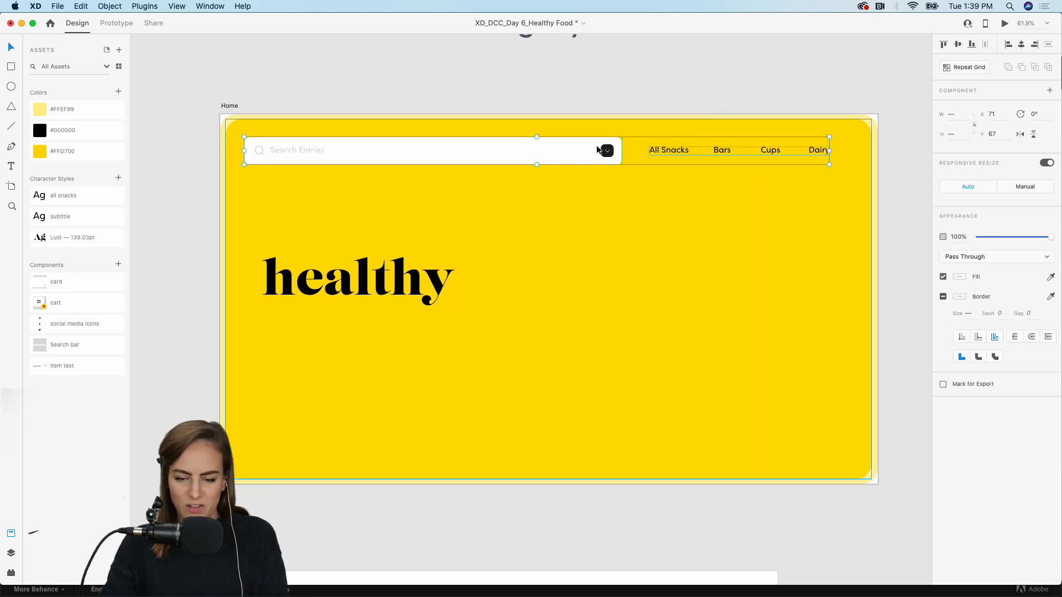
drag(579, 149, 592, 150)
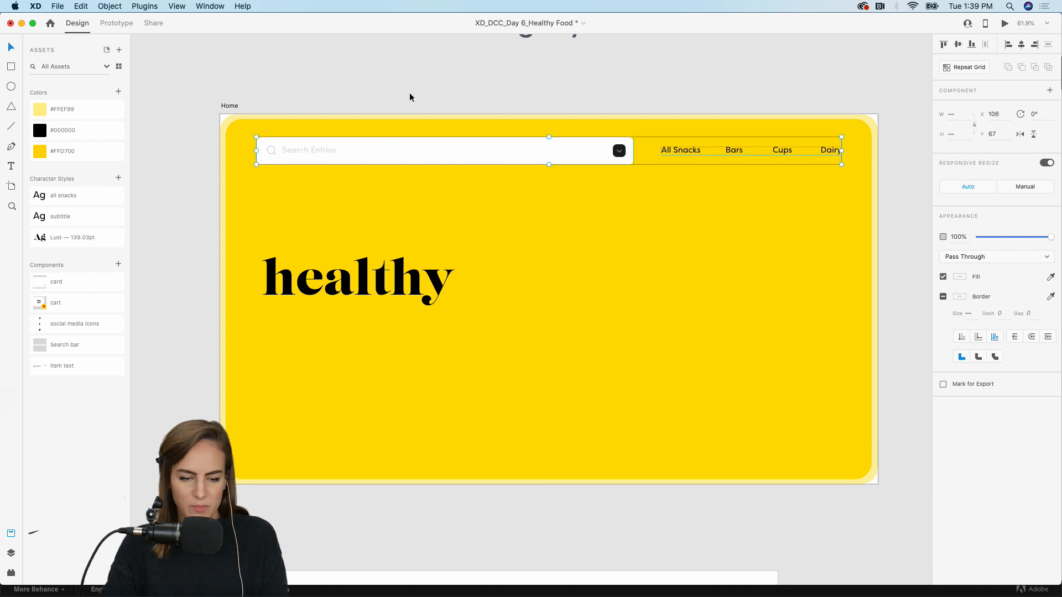
click(410, 97)
drag(311, 270, 311, 259)
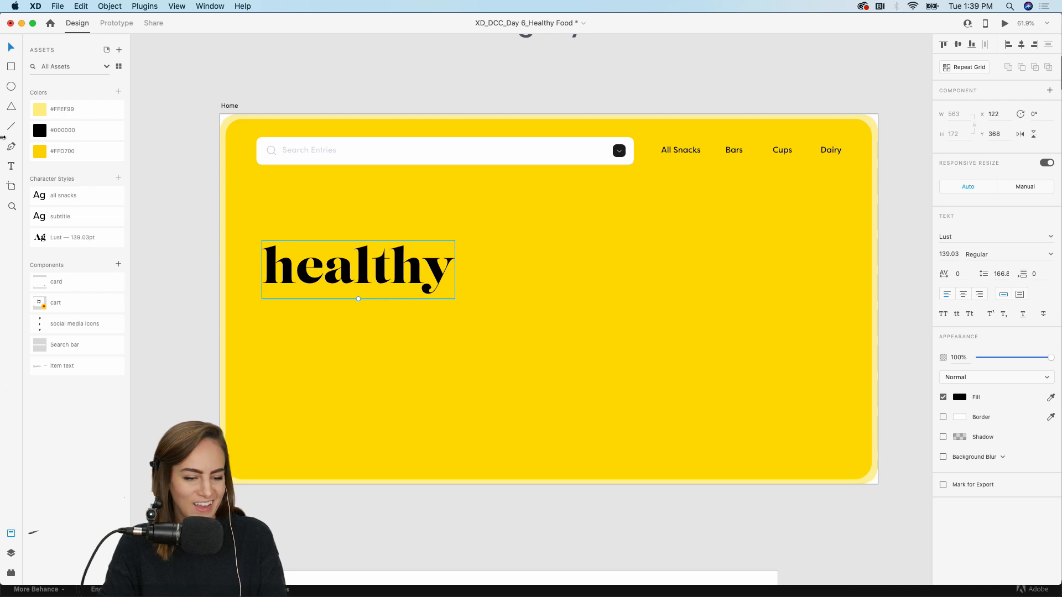
Add an auto-width "Be healthy on the go." tagline in the subtitle character style and place it just below the healthy heading.
drag(387, 346, 725, 408)
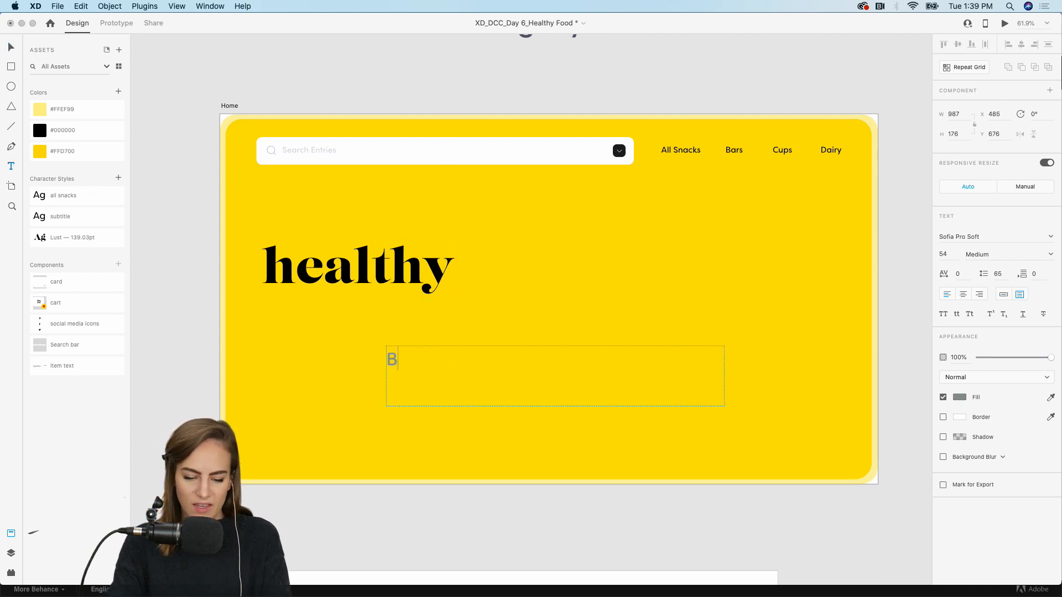
text(Be healthy on the go.)
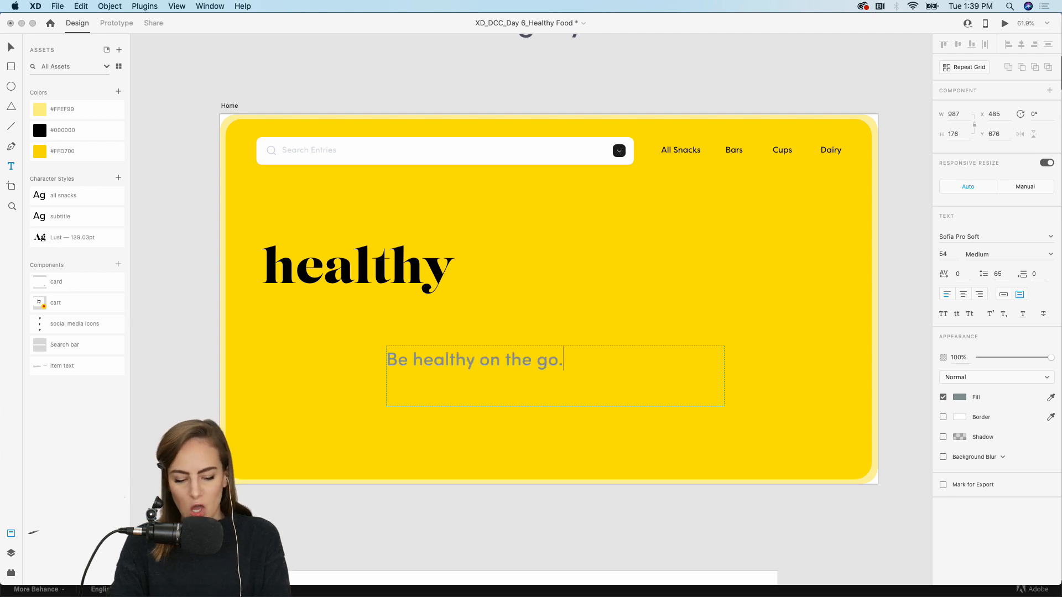
key(Escape)
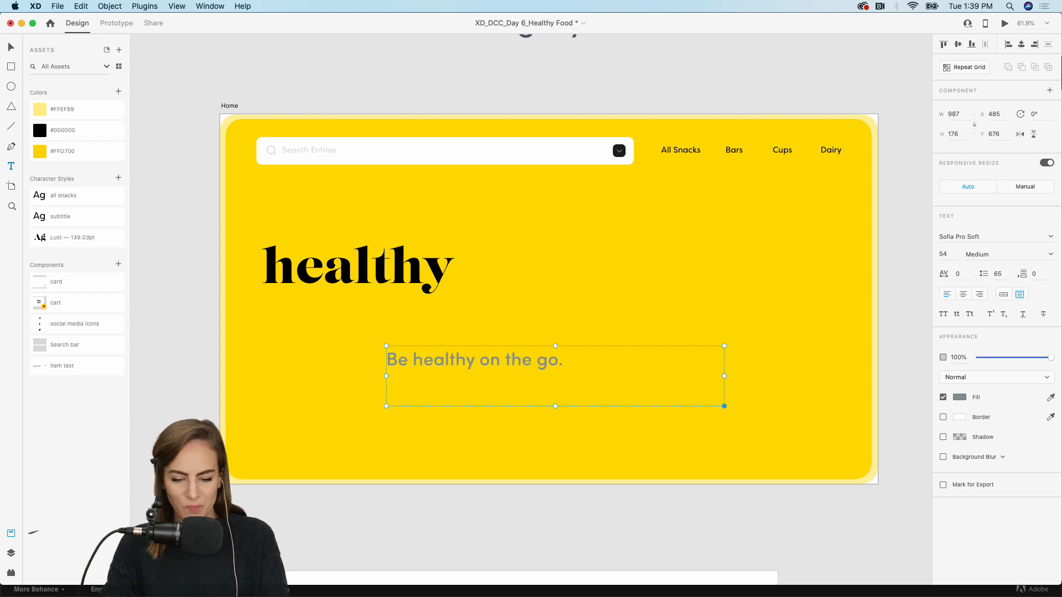
click(1004, 299)
click(49, 223)
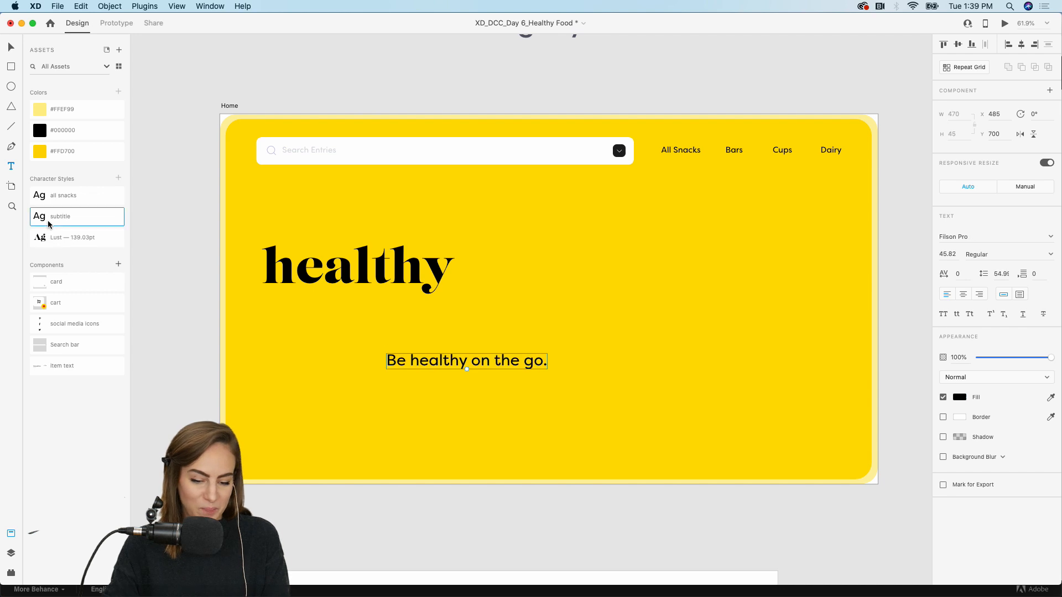
click(11, 50)
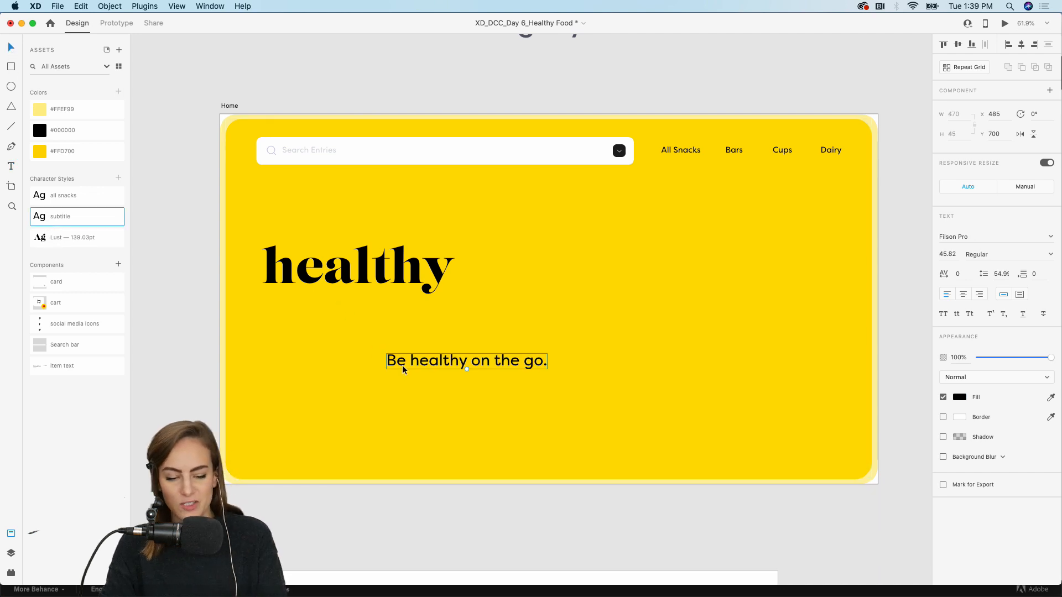
drag(403, 366, 281, 316)
click(176, 309)
Place an instance of the card component to the right of the healthy heading at about X 890, Y 281.
scroll(176, 310, right, 3)
scroll(176, 310, down, 1)
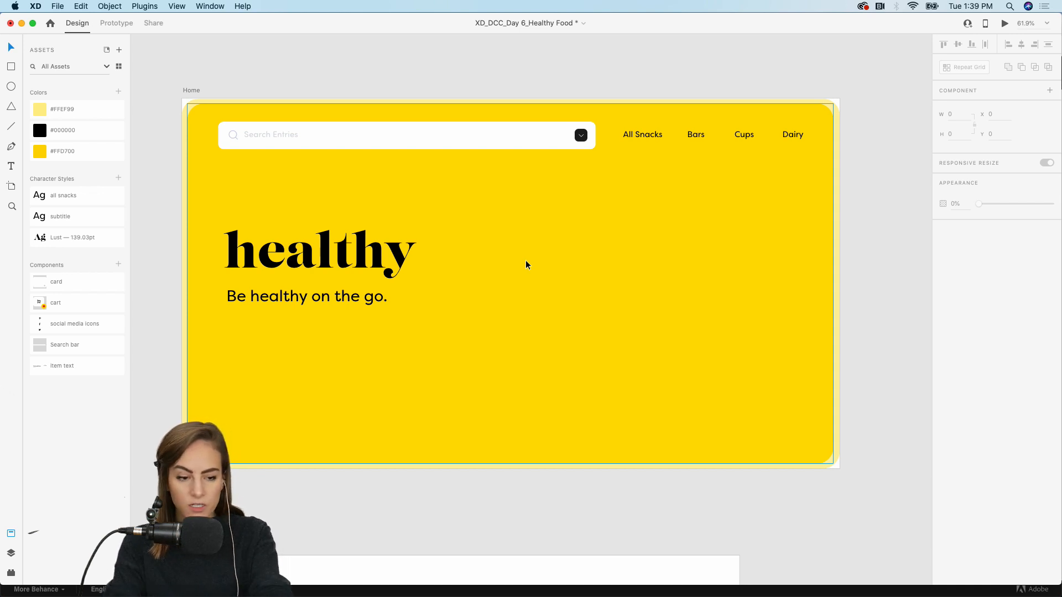
drag(97, 285, 516, 237)
scroll(523, 286, up, 3)
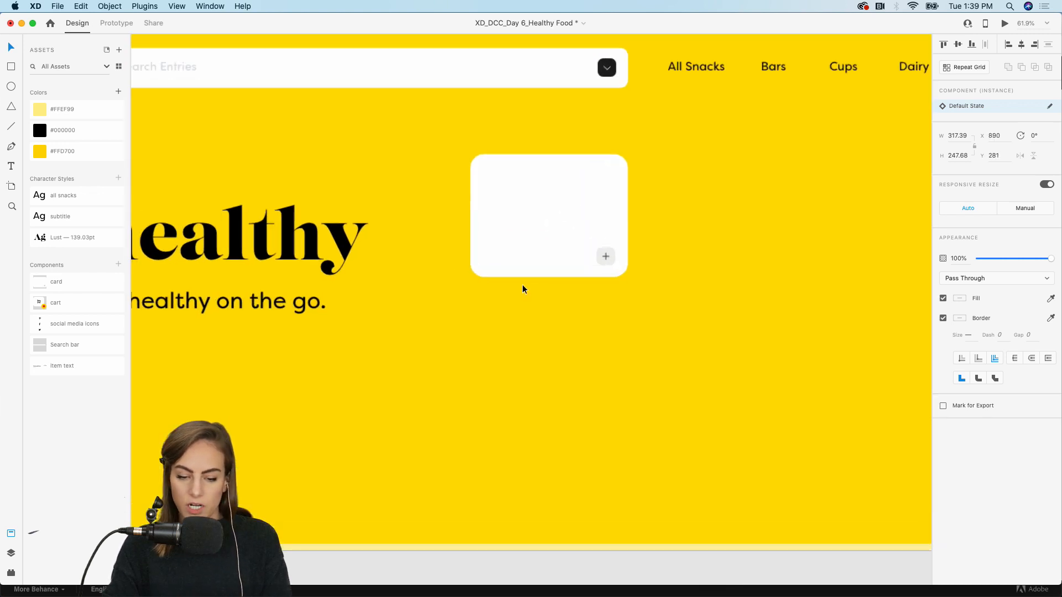
scroll(522, 287, up, 5)
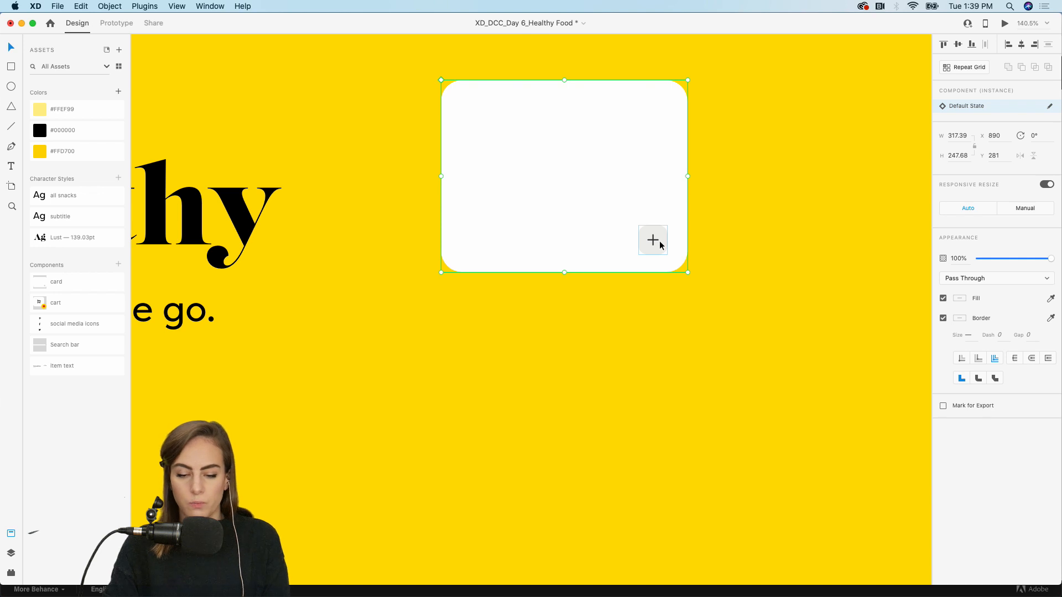
key(super+0)
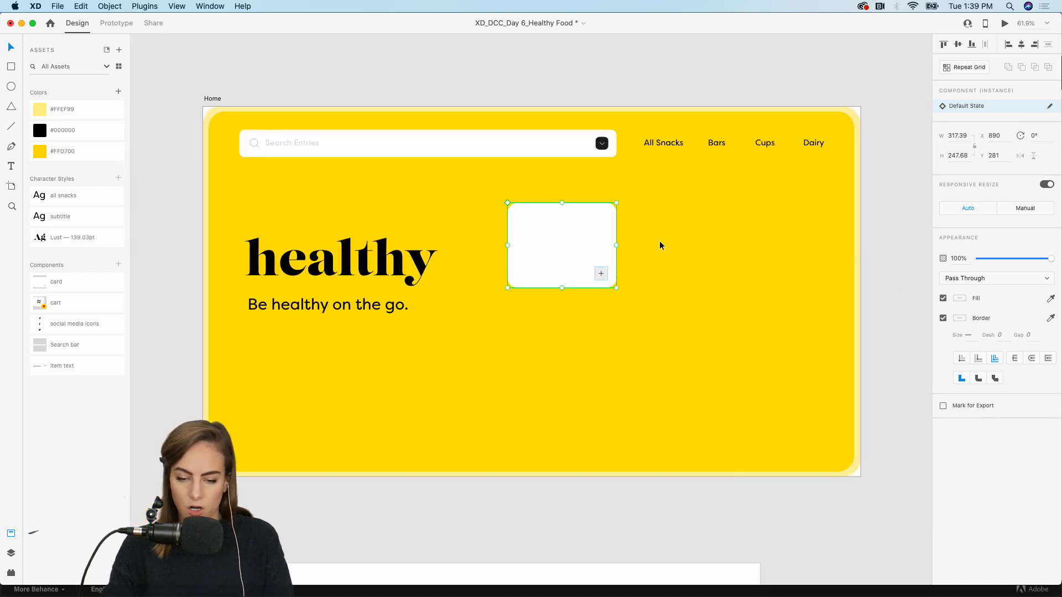
scroll(659, 246, up, 2)
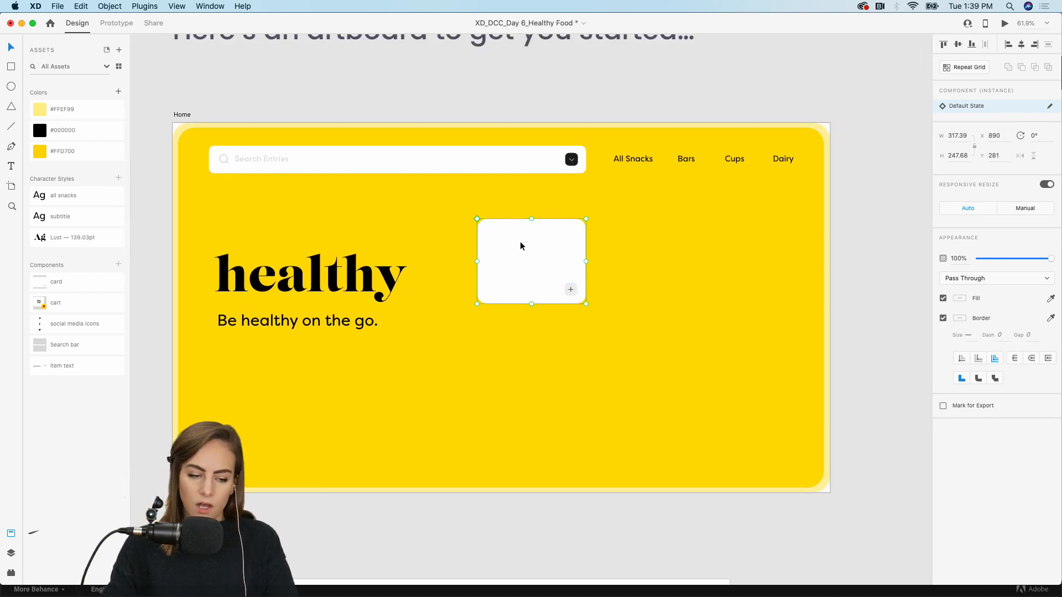
Turn the card into a repeat grid of two cards side by side and widen the gap between them.
click(569, 108)
click(529, 283)
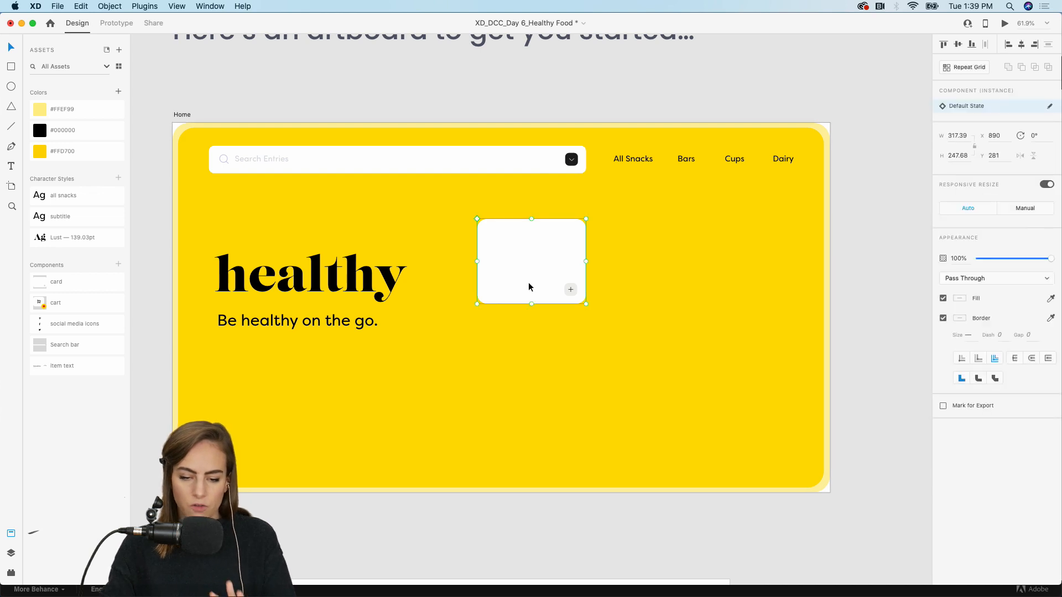
click(962, 71)
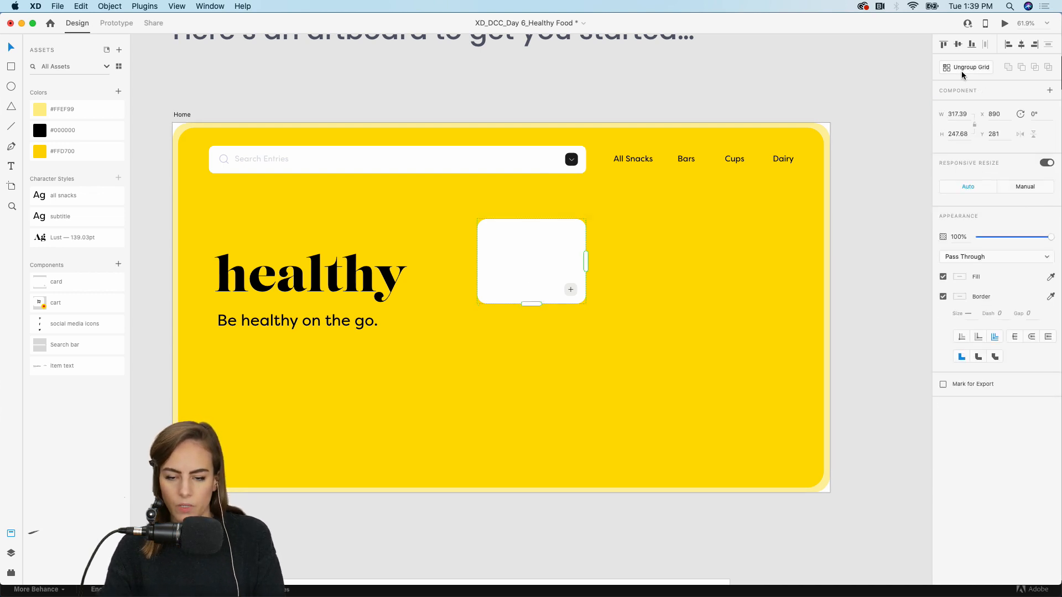
drag(586, 260, 706, 260)
drag(590, 243, 604, 243)
click(728, 81)
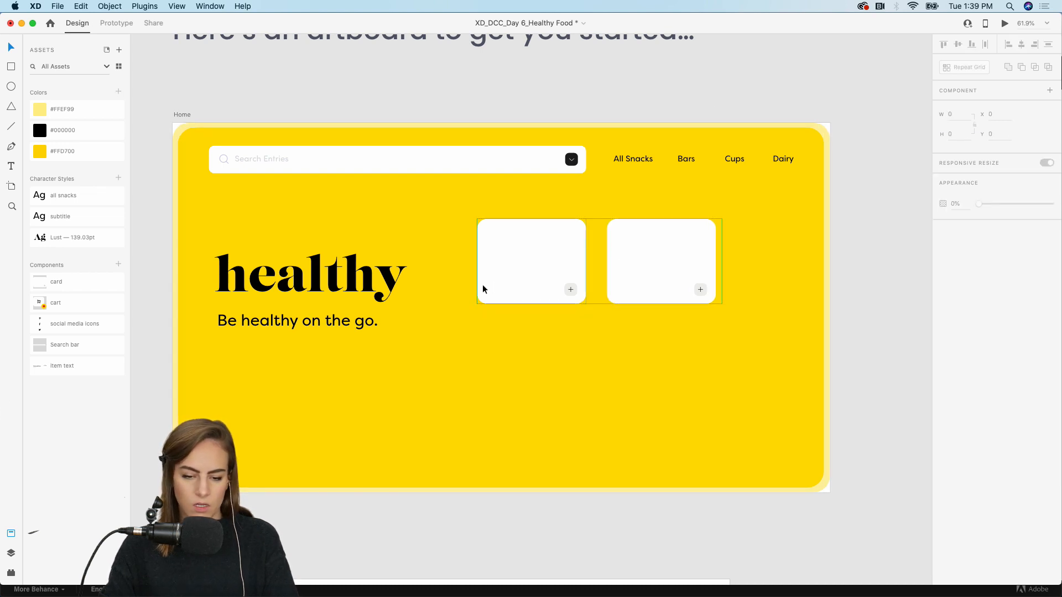
Place another card below the tagline at about X 130, Y 665 and repeat it into a row of four spaced cards.
drag(40, 293, 274, 394)
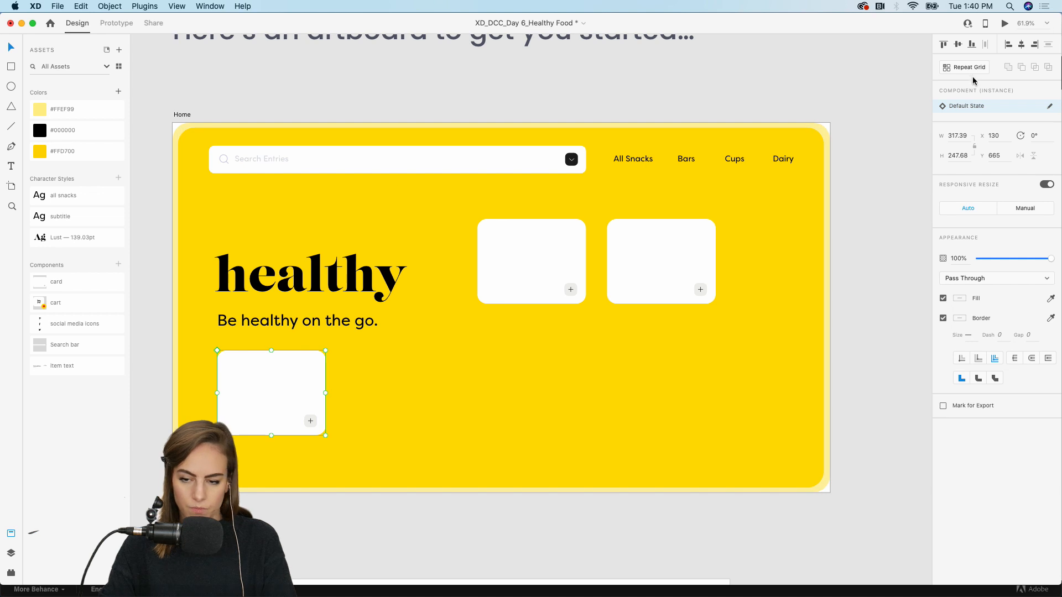
key(super+r)
drag(324, 393, 350, 403)
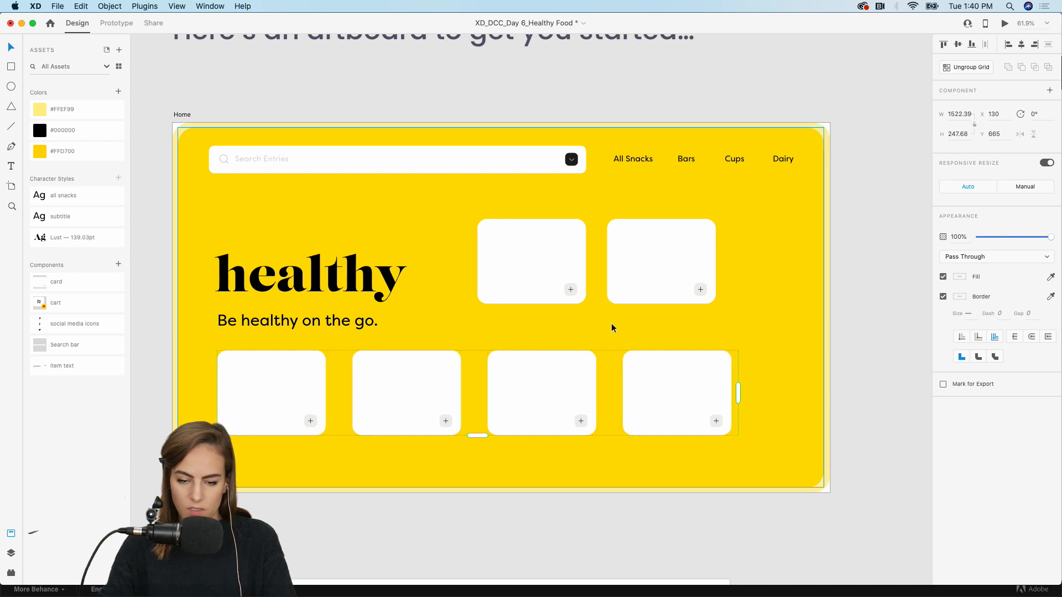
Widen the gap in the upper two-card grid and shift it right to X 900, lining up its last card with the lower row.
click(625, 251)
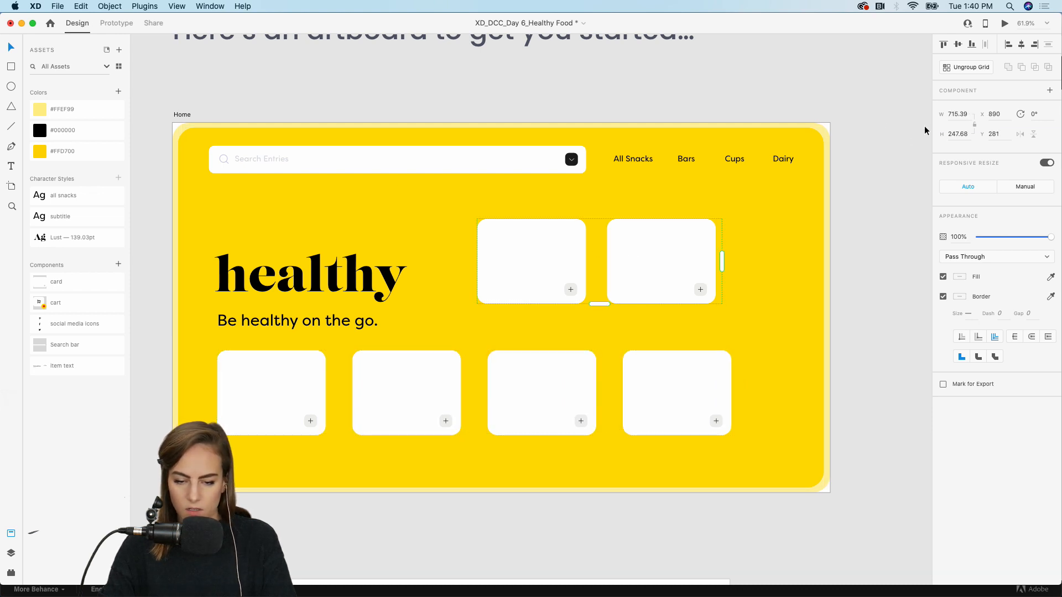
drag(596, 246, 611, 246)
drag(501, 264, 507, 264)
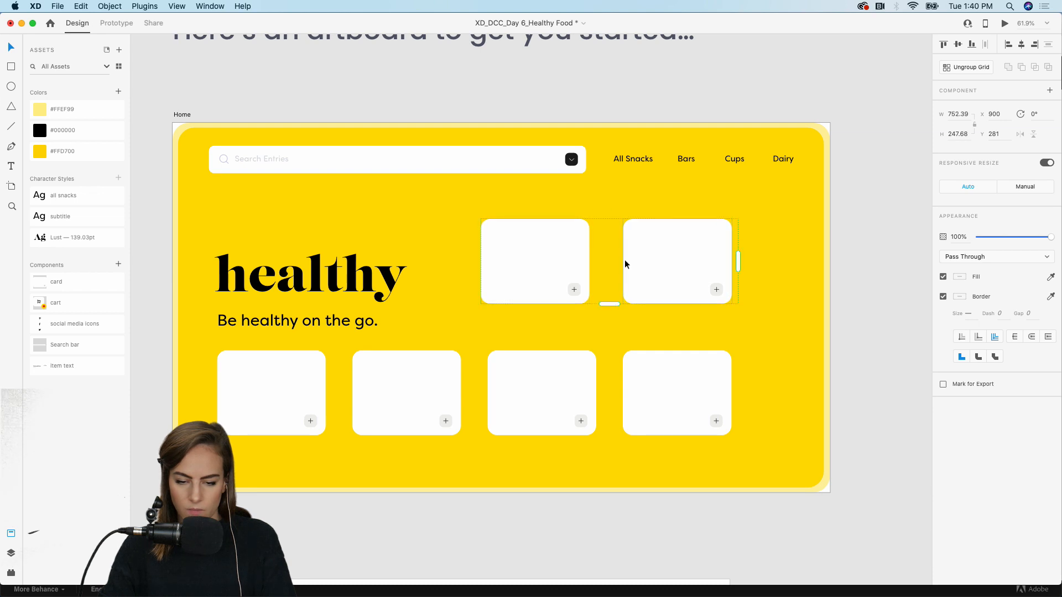
Widen the gaps in the lower four-card grid and shift it left to X 106, flush with the search bar's left edge.
click(647, 394)
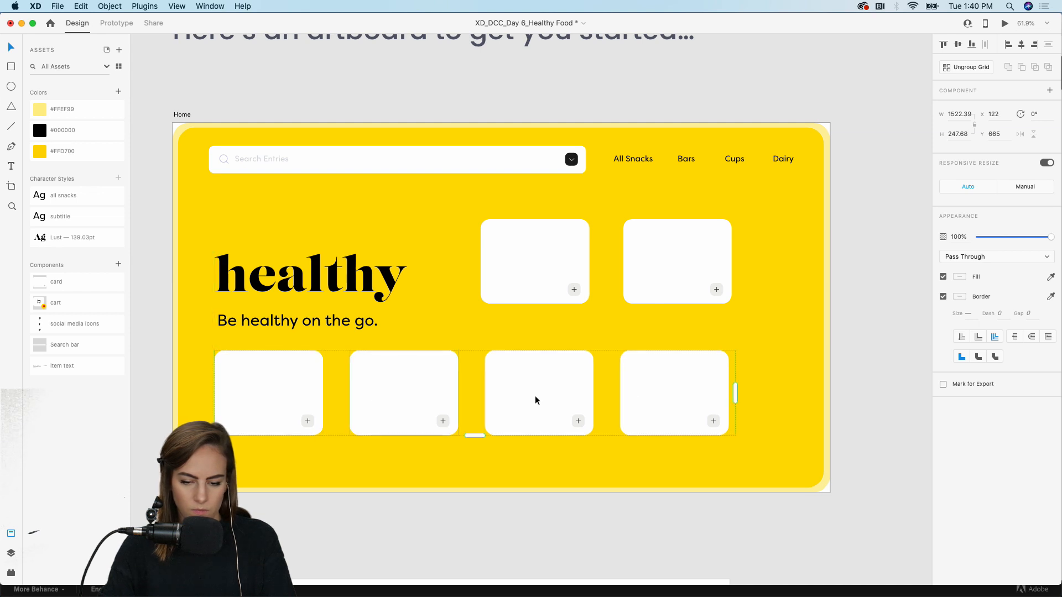
drag(611, 392, 614, 393)
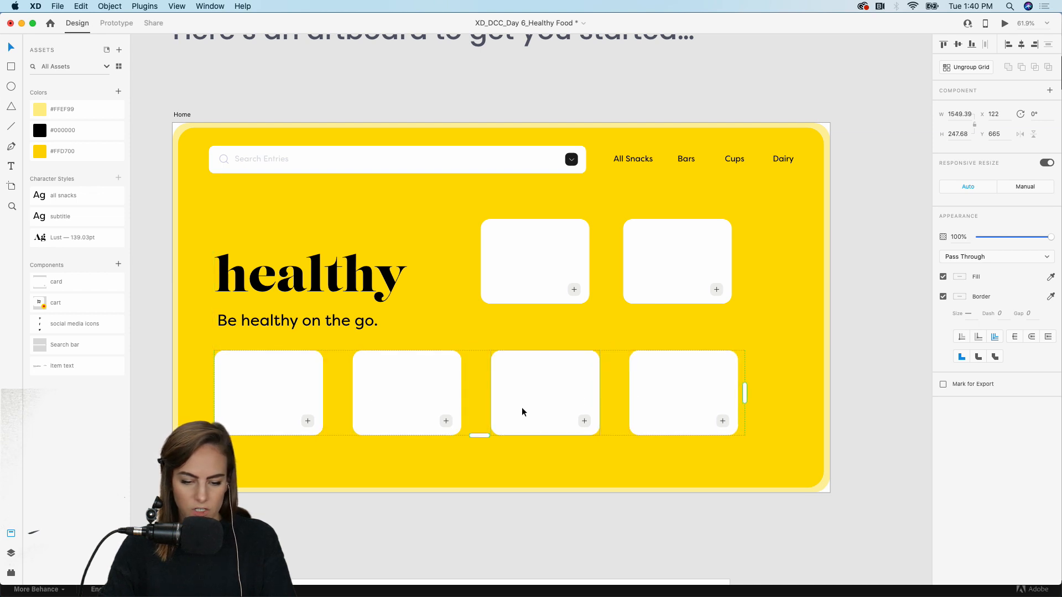
drag(522, 407, 517, 407)
Shift the upper card grid slightly right and widen the lower row's gaps a little so the right edges of both rows align.
click(577, 260)
drag(682, 253, 685, 254)
click(788, 79)
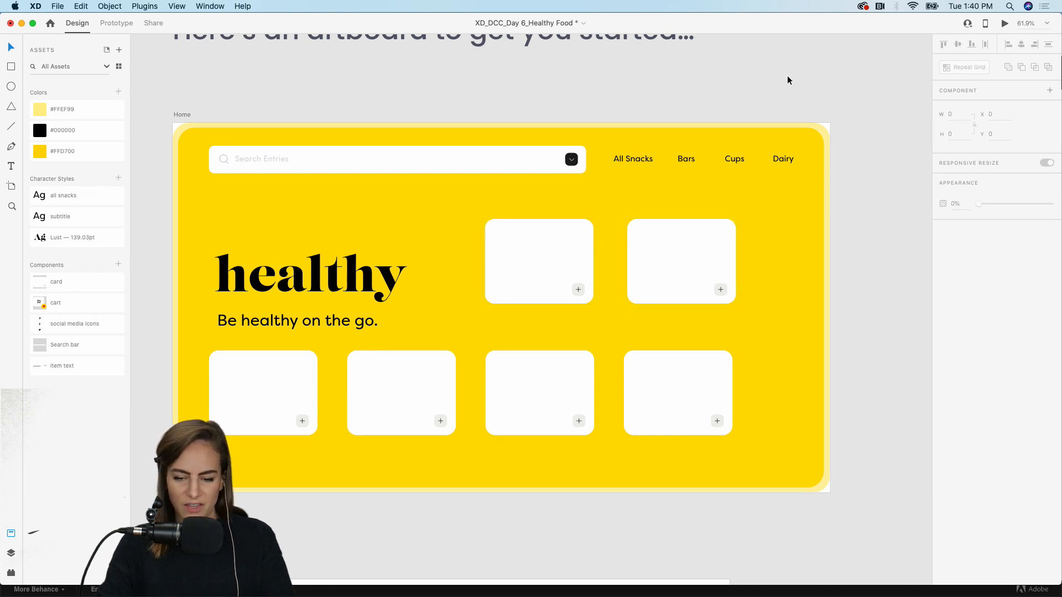
click(604, 402)
click(632, 385)
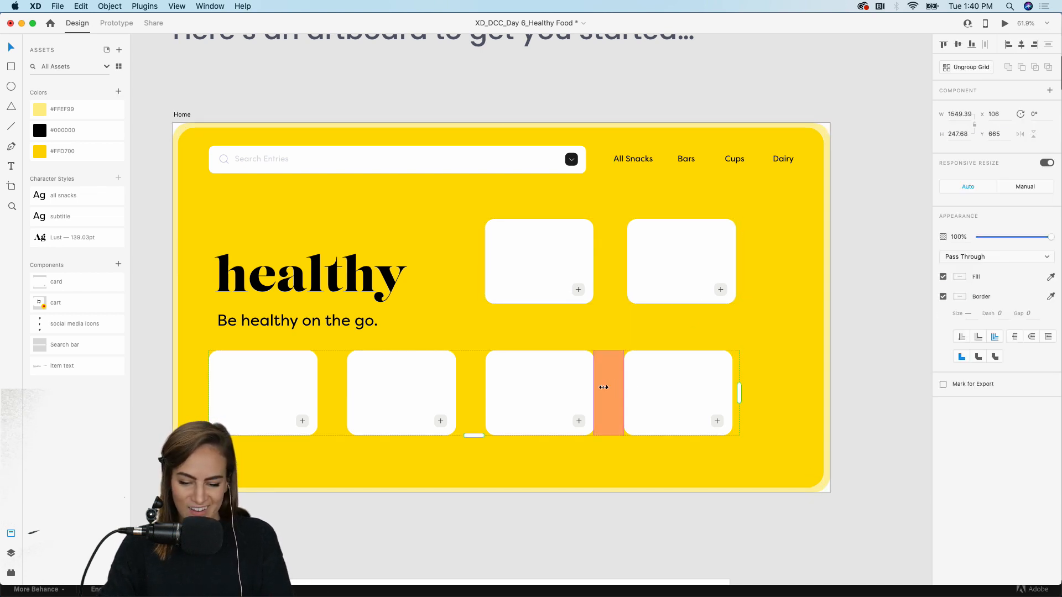
drag(604, 386, 608, 387)
click(739, 110)
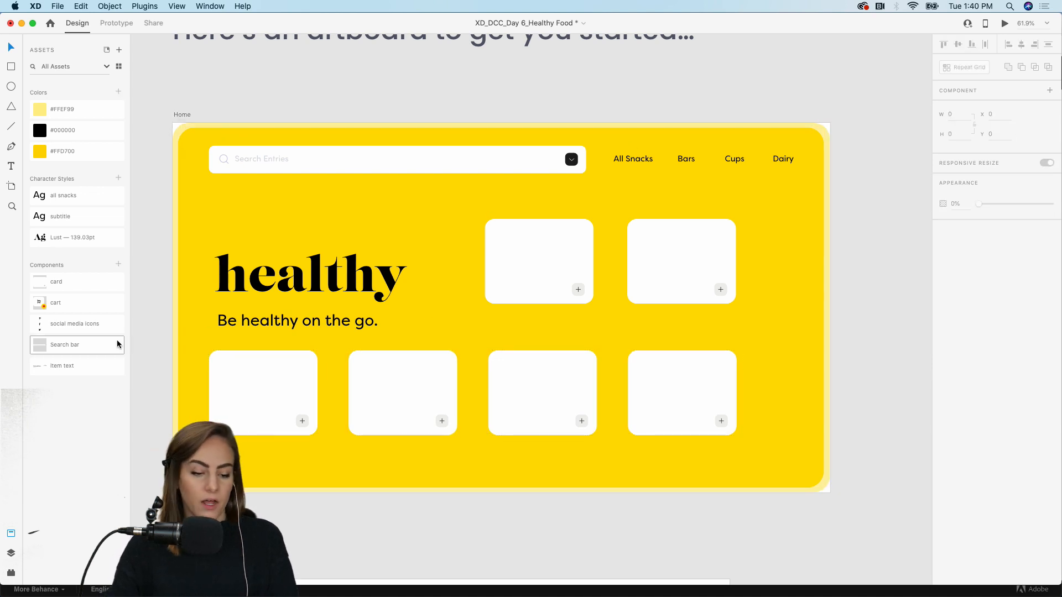
Place an instance of the item text component under the first upper card at about X 912, Y 550.
drag(68, 367, 516, 318)
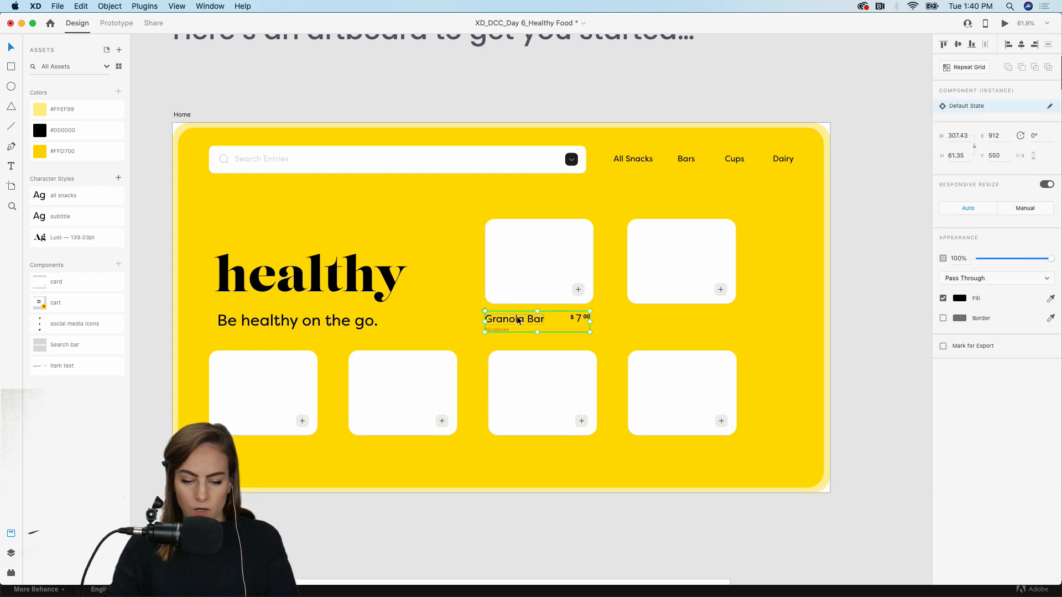
scroll(516, 317, up, 6)
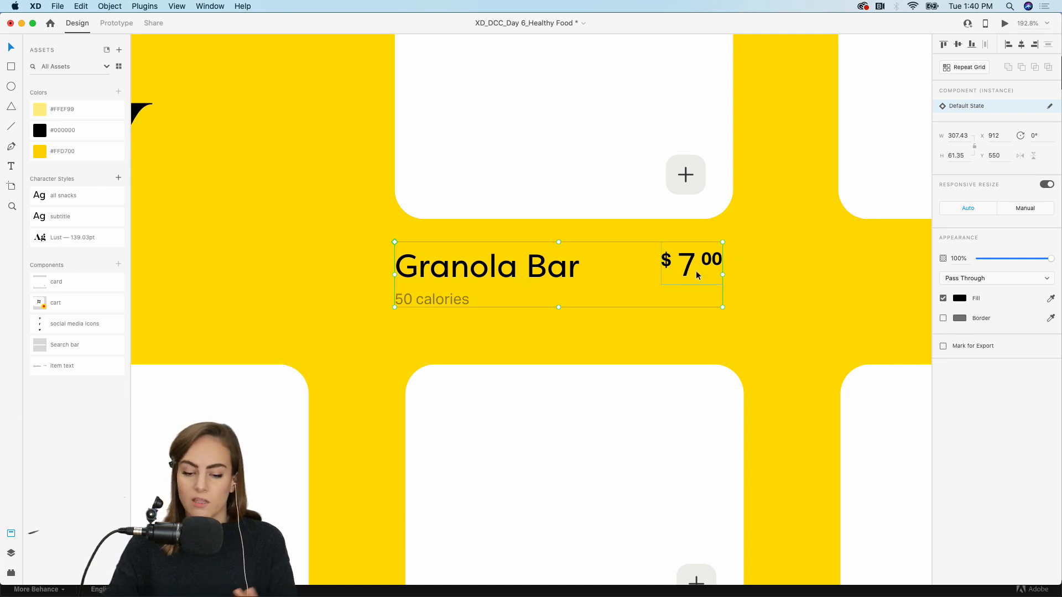
scroll(697, 275, down, 5)
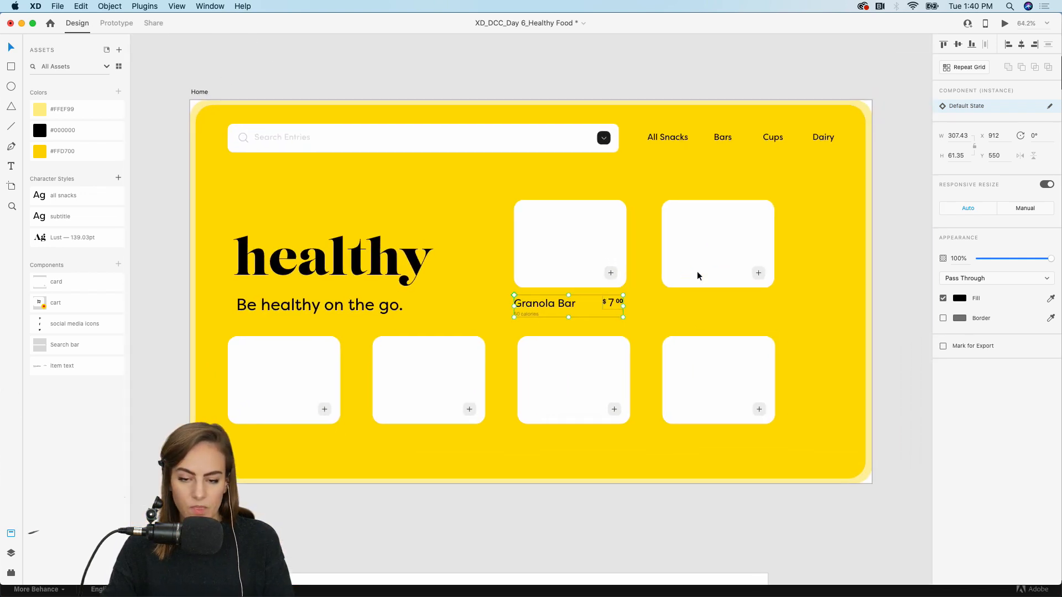
click(688, 79)
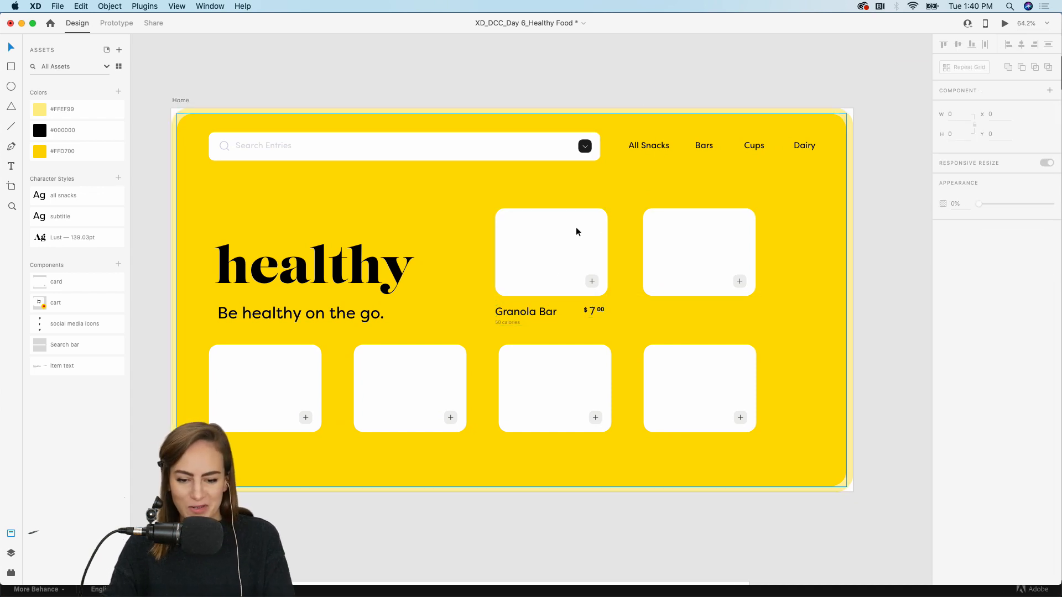
Repeat the Granola Bar item text horizontally and widen the gap so the copy with its price sits under the second upper card.
click(518, 320)
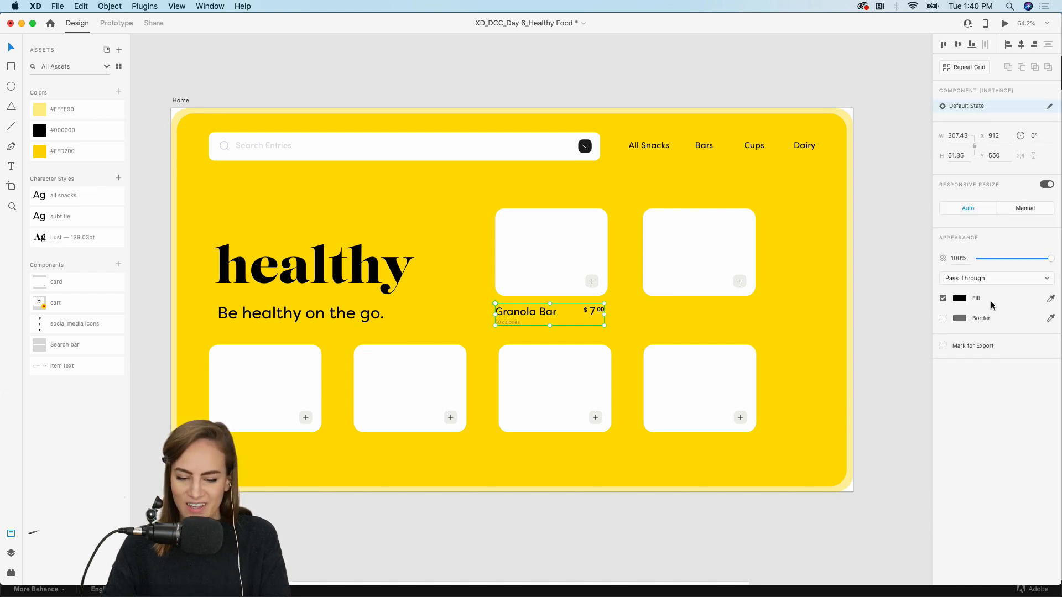
click(968, 67)
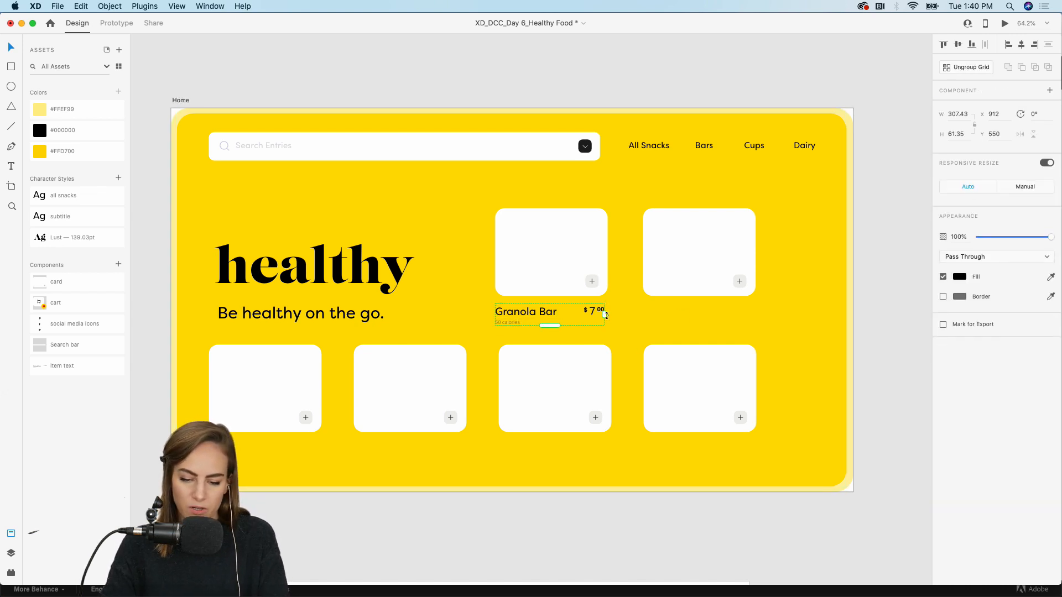
drag(604, 314, 684, 314)
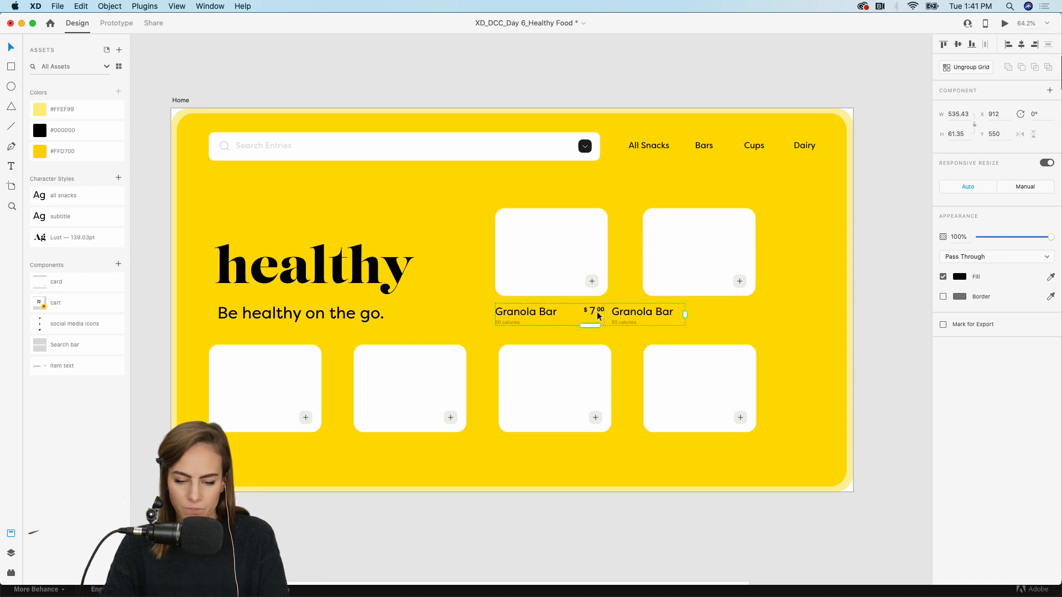
drag(607, 312, 638, 312)
drag(716, 314, 763, 315)
click(680, 81)
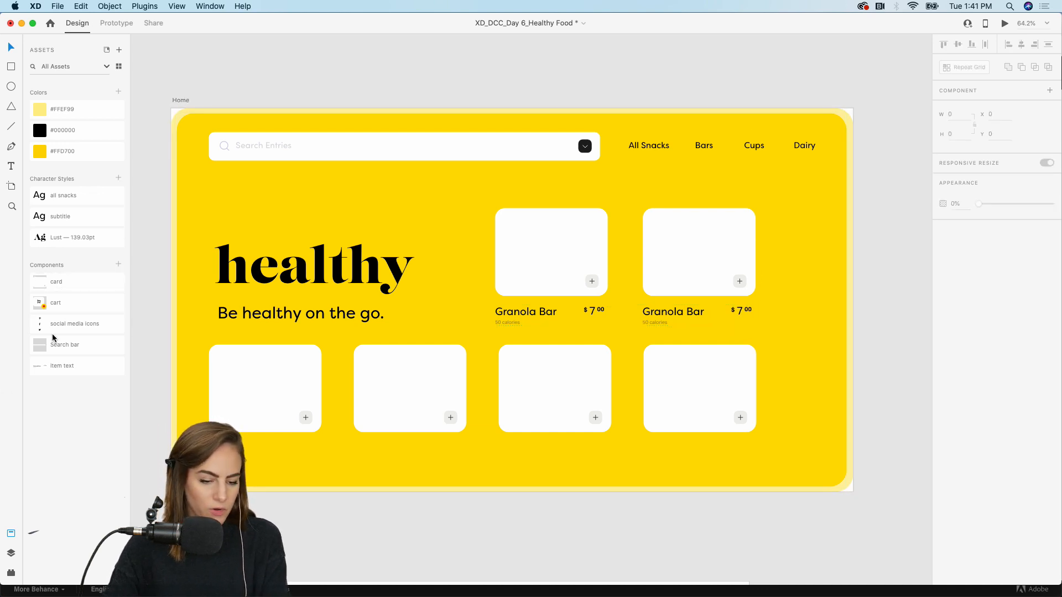
Place another item text component under the first card of the lower row, aligned to its left edge at about X 106, Y 943.
drag(51, 367, 273, 456)
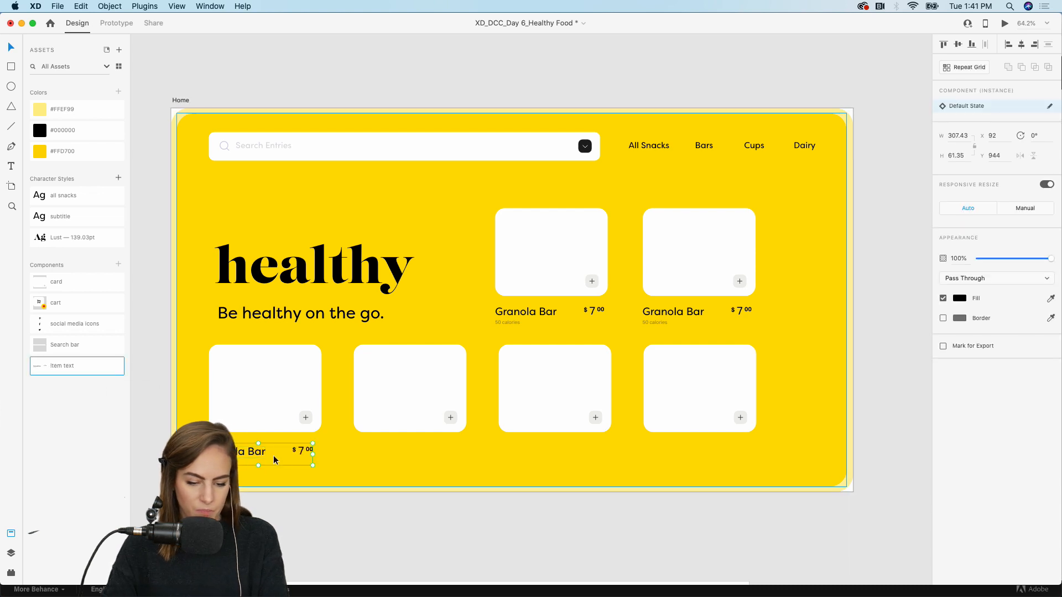
scroll(237, 451, up, 5)
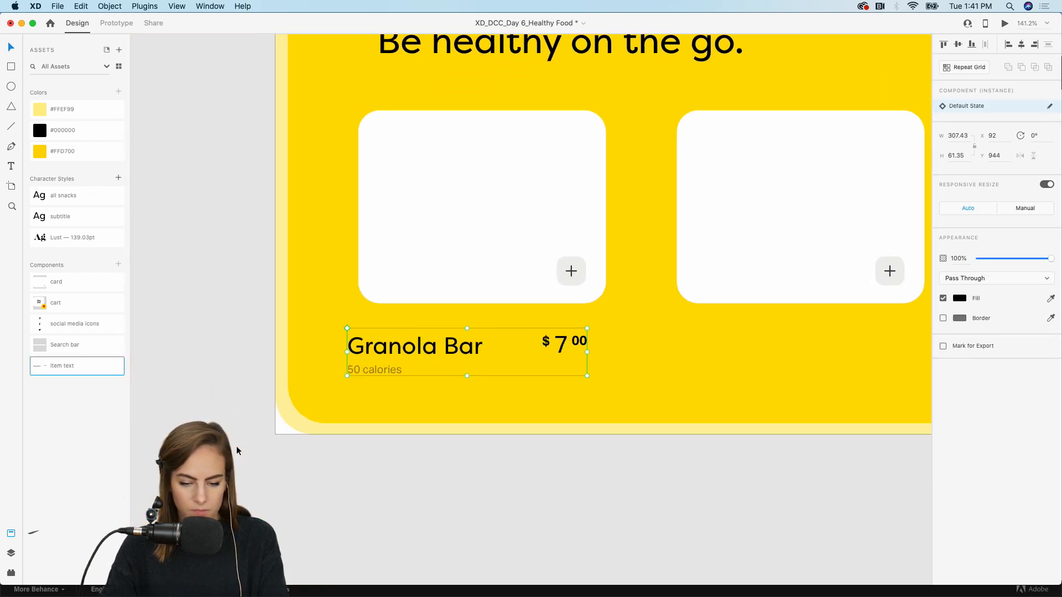
drag(410, 346, 424, 344)
click(422, 344)
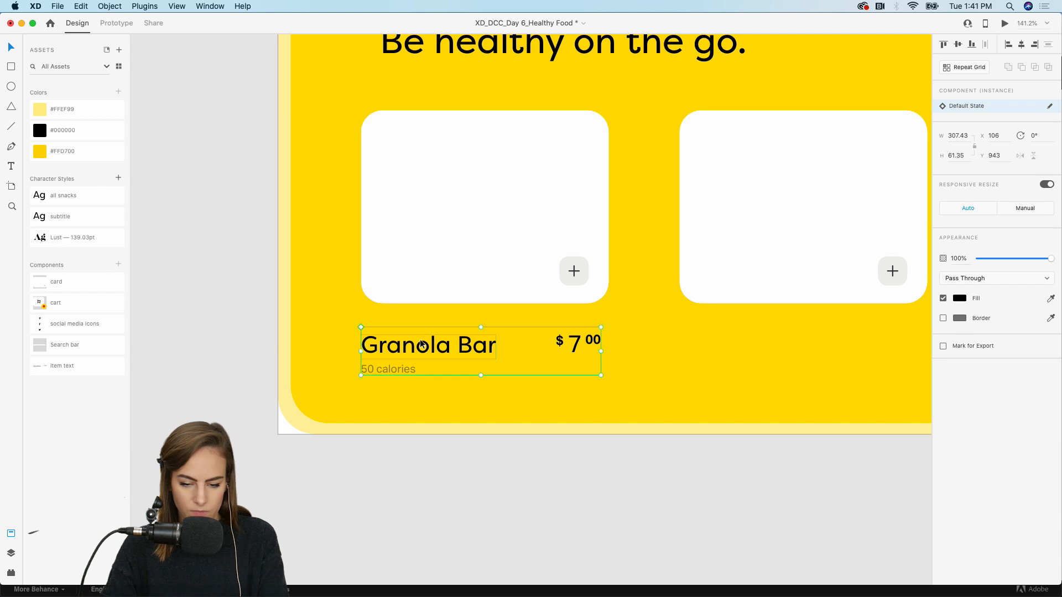
scroll(421, 344, down, 5)
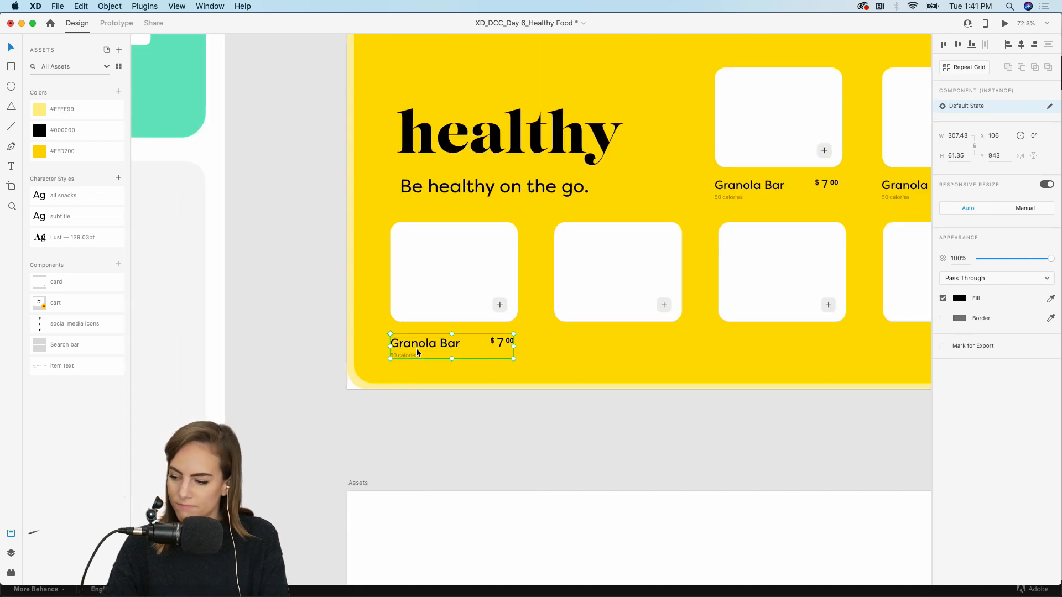
scroll(416, 348, right, 2)
scroll(581, 302, right, 1)
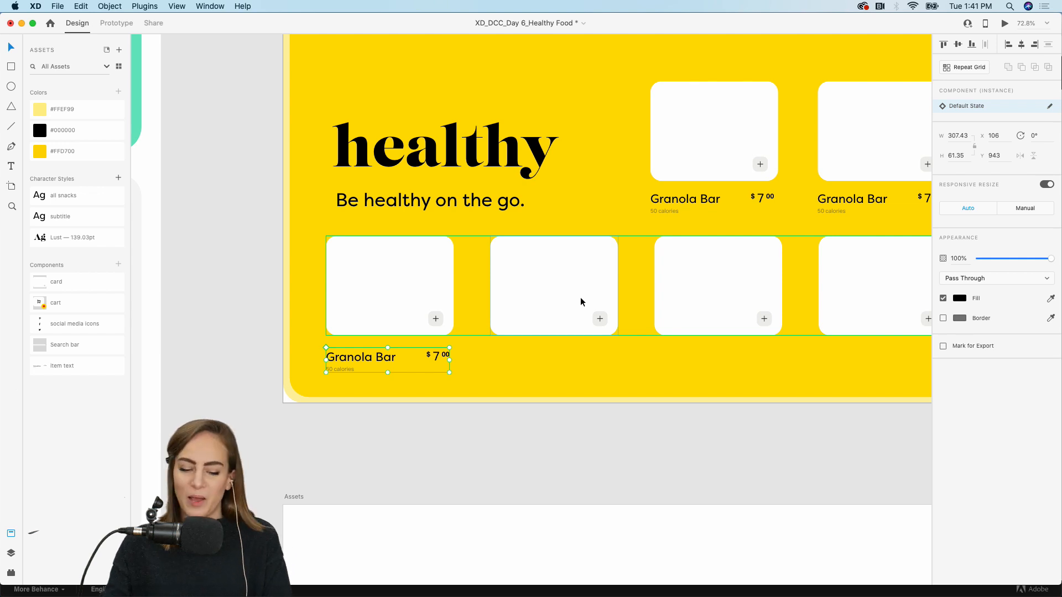
Repeat the Granola Bar item text horizontally under the lower cards, widening the gap and trimming the grid to four copies, one per card.
scroll(580, 301, right, 5)
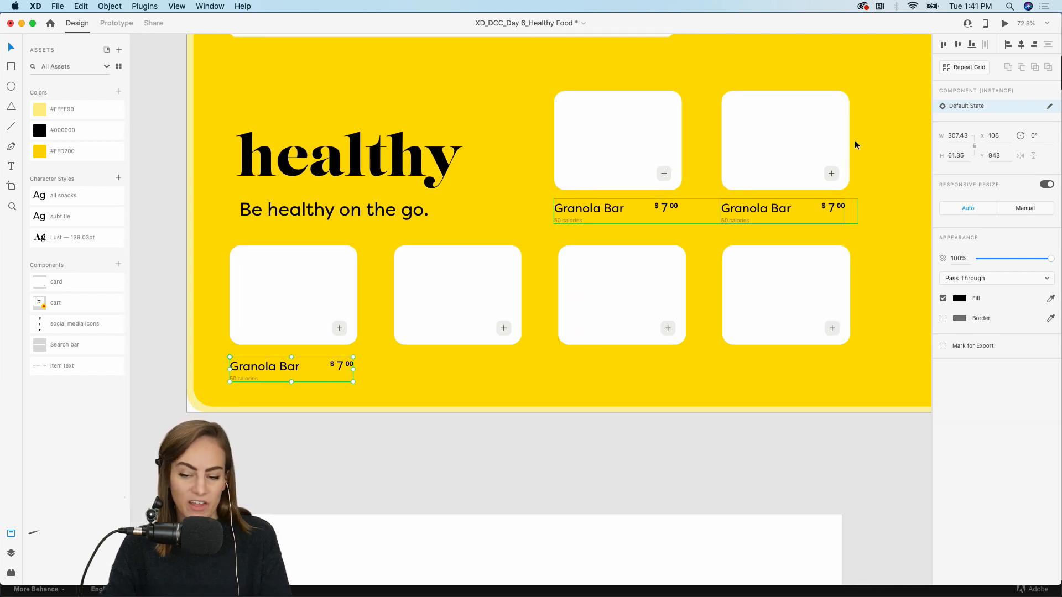
key(super+r)
drag(351, 374, 760, 383)
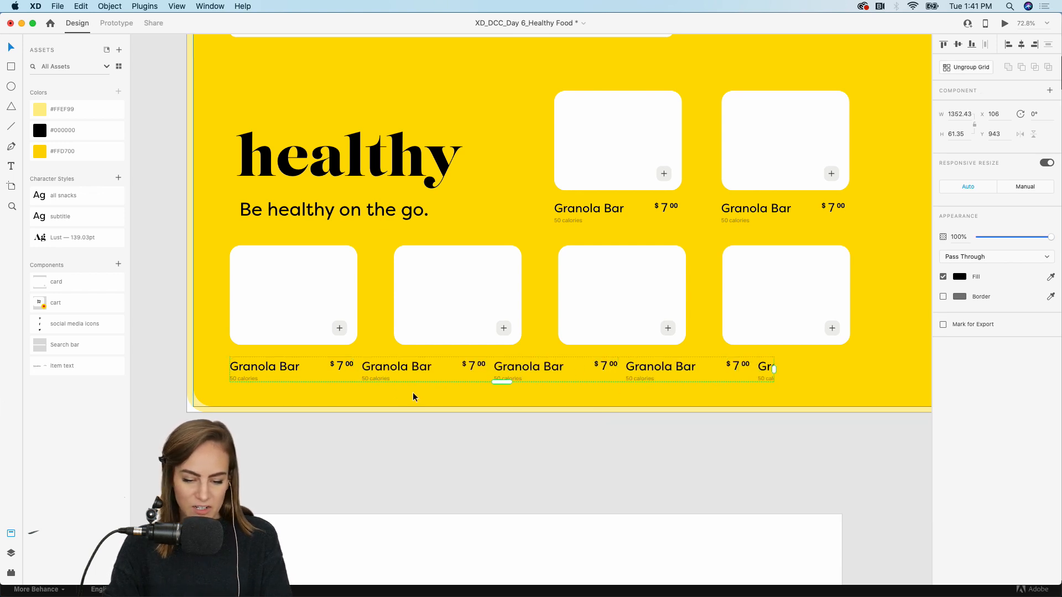
drag(358, 371, 393, 373)
scroll(869, 377, right, 2)
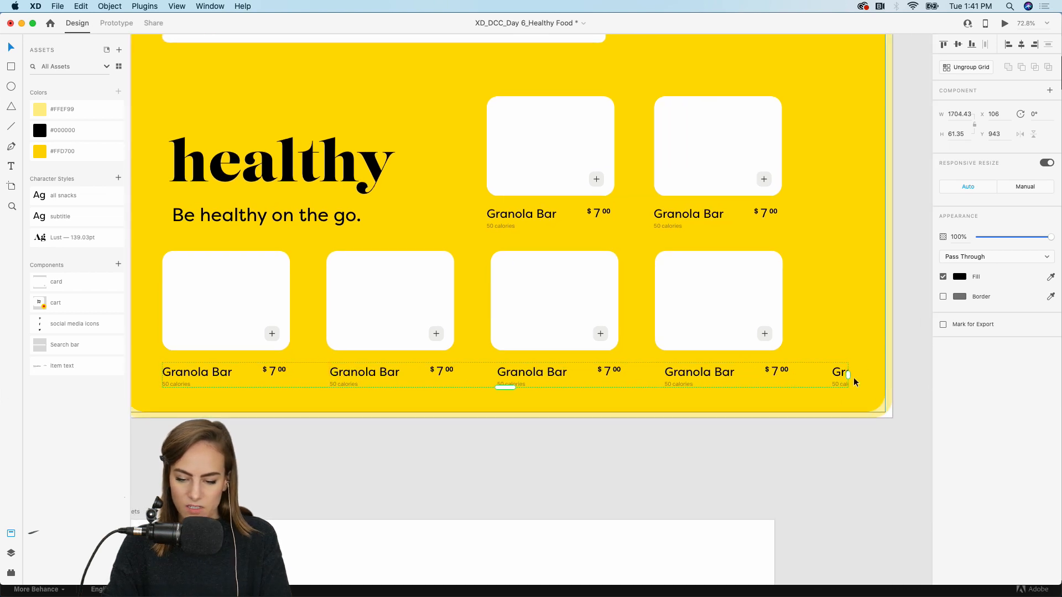
drag(848, 375, 803, 375)
click(820, 453)
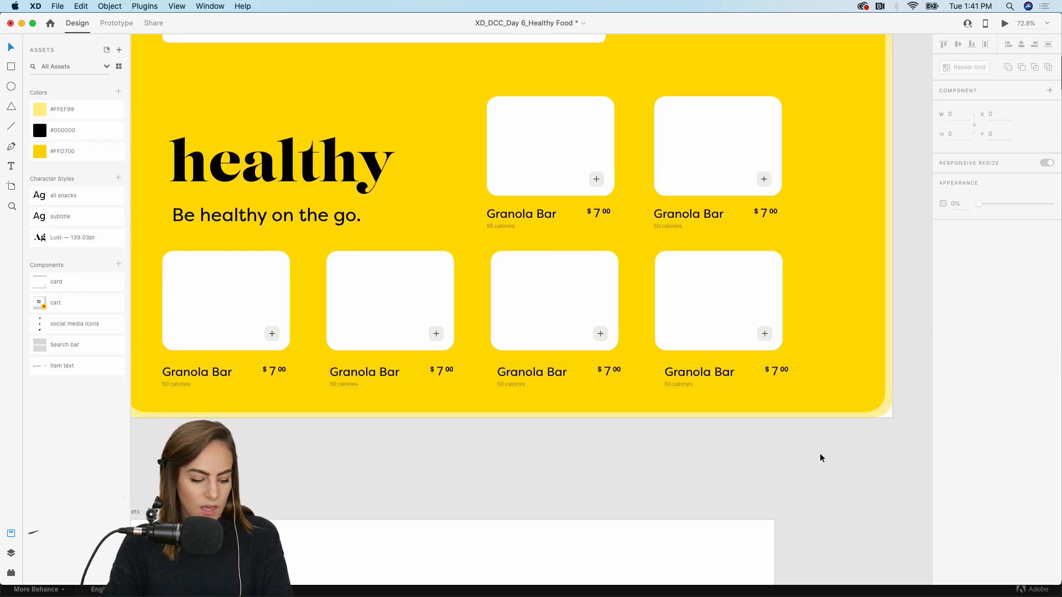
scroll(820, 453, down, 2)
scroll(820, 454, up, 1)
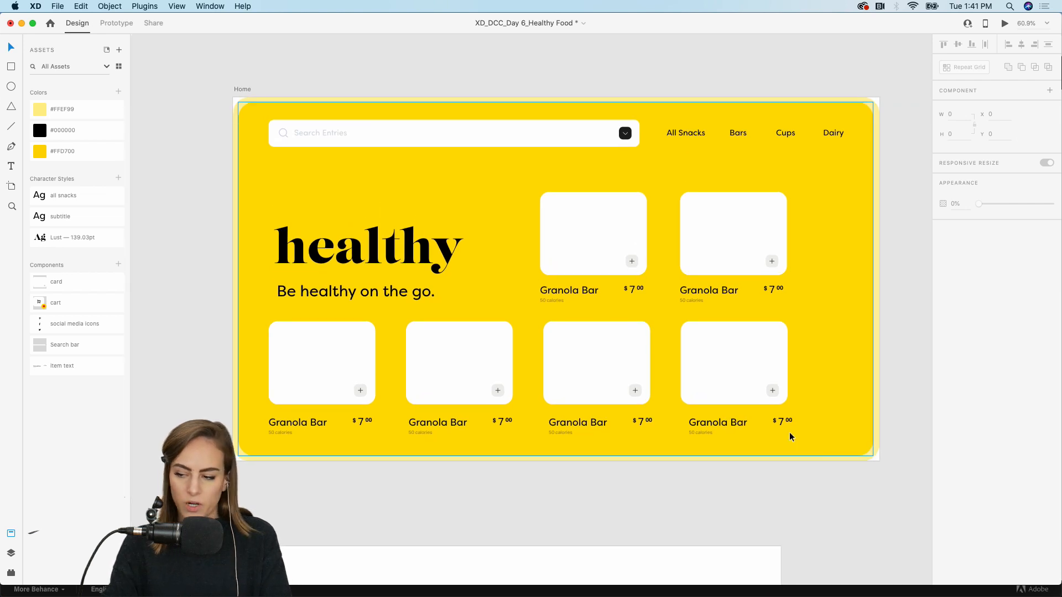
Place an instance of the cart component beside the lower row's last item text, at about X 1759, Y 936.
drag(55, 304, 829, 411)
scroll(829, 412, up, 5)
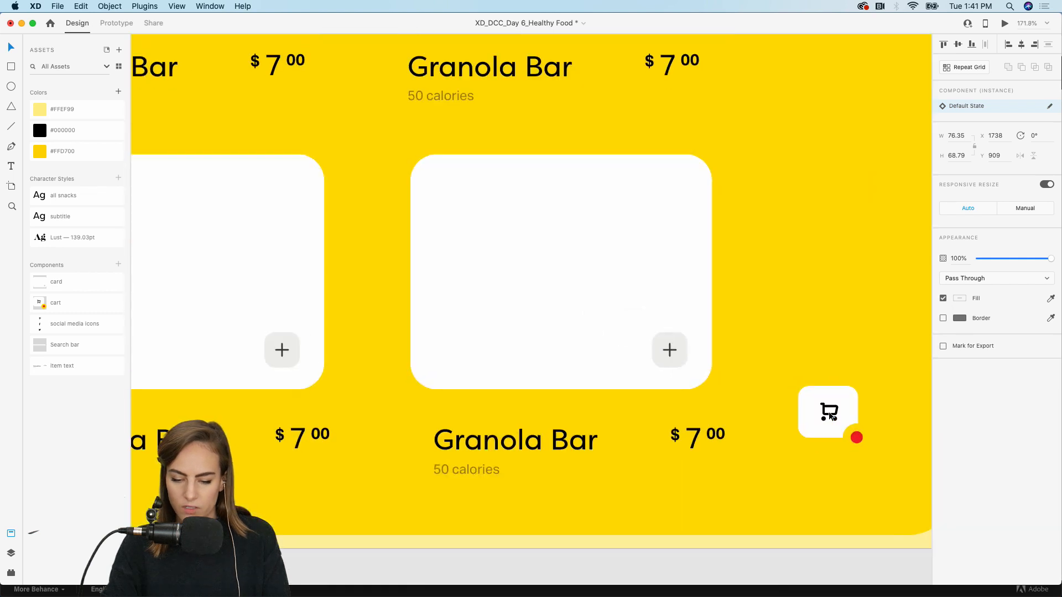
scroll(829, 412, right, 3)
drag(741, 355, 760, 382)
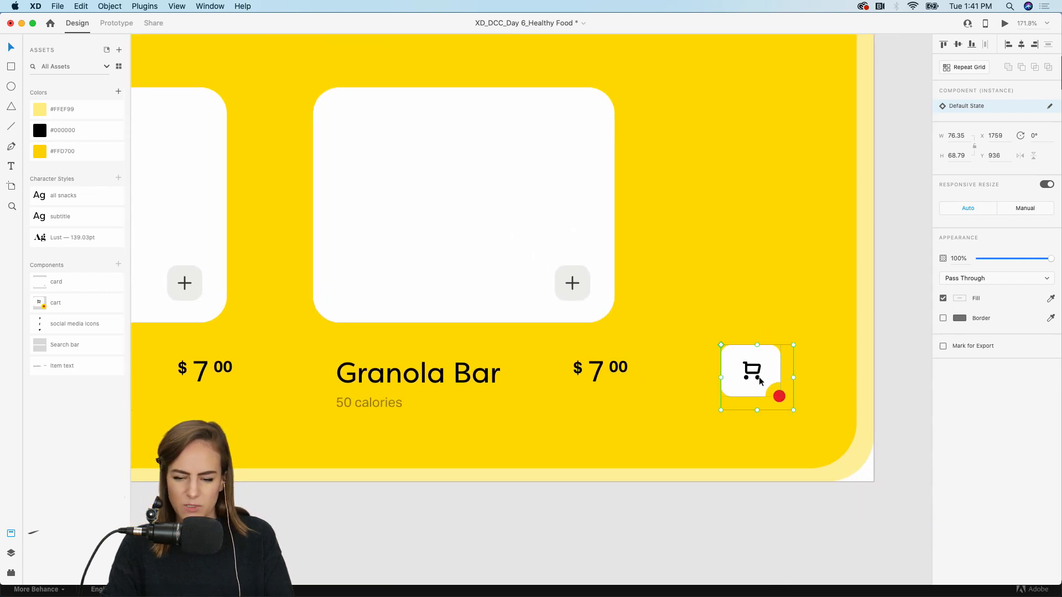
scroll(759, 377, down, 6)
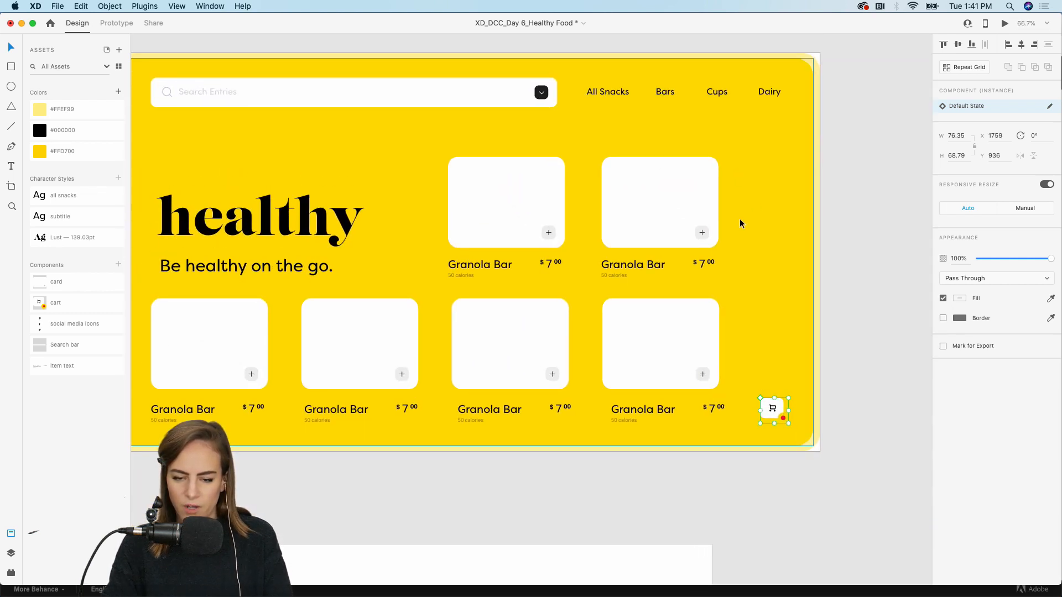
scroll(756, 314, left, 2)
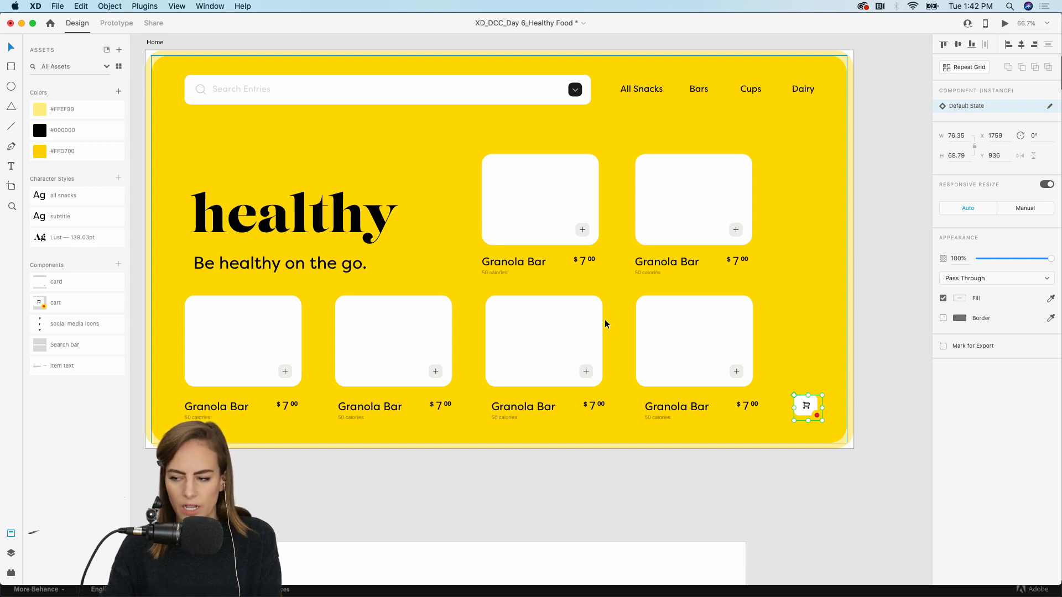
Place the social media icons component beside the second upper card, at about X 1798, Y 472.
drag(43, 323, 817, 229)
scroll(817, 228, up, 6)
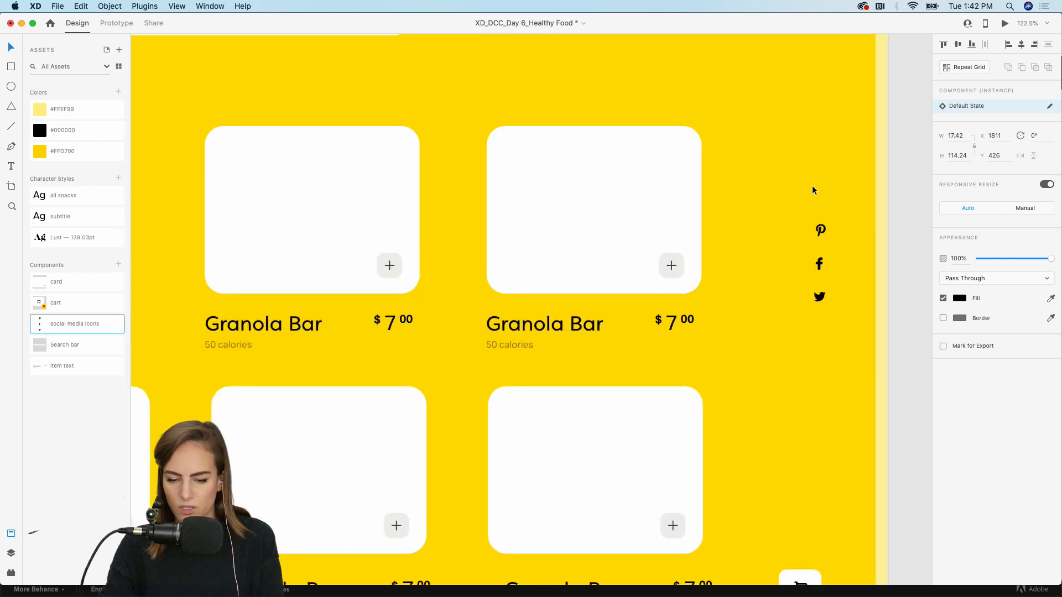
click(811, 204)
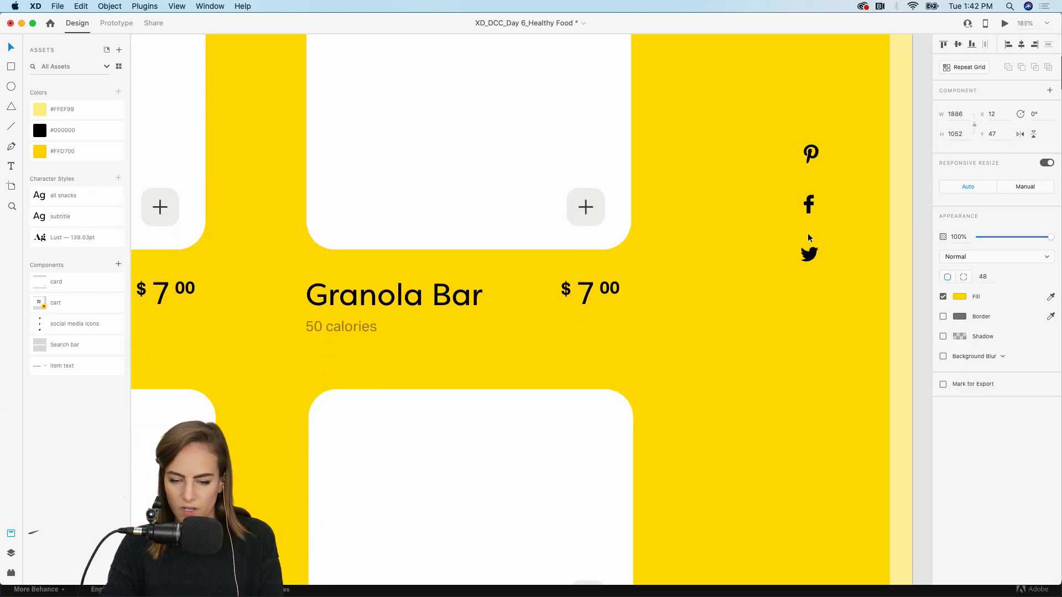
click(809, 204)
drag(808, 204, 796, 252)
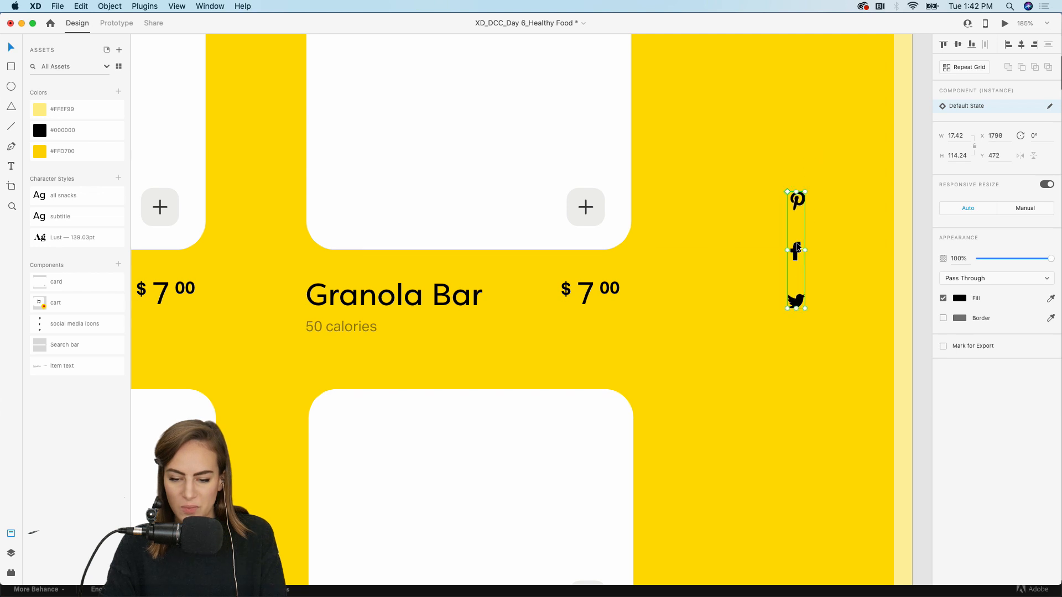
Shift the social media icons to about X 1780, Y 483, lining them up above the cart icon.
scroll(797, 251, down, 5)
click(861, 247)
click(796, 248)
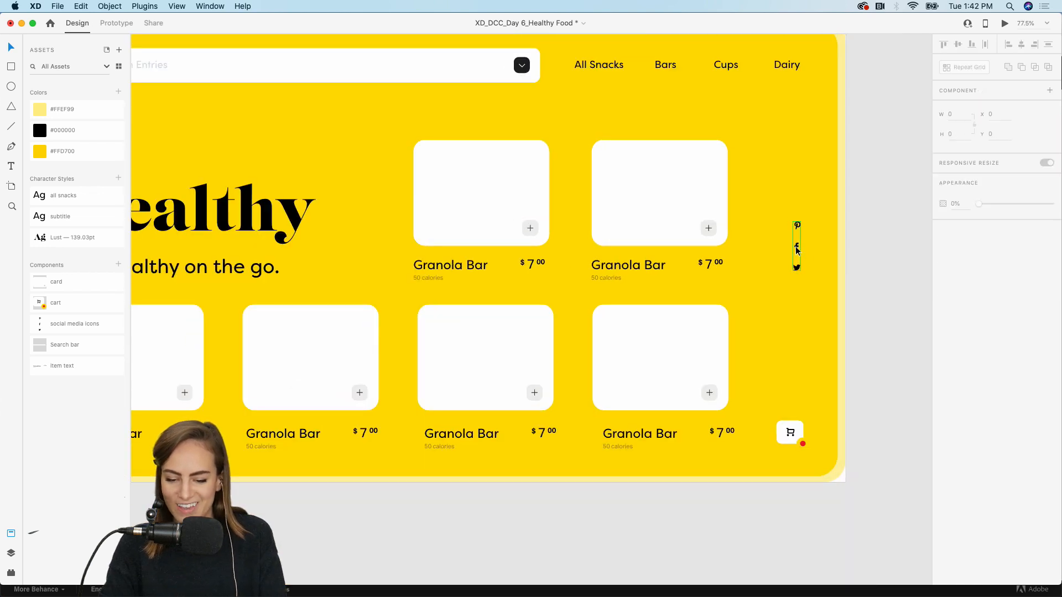
drag(794, 250, 789, 254)
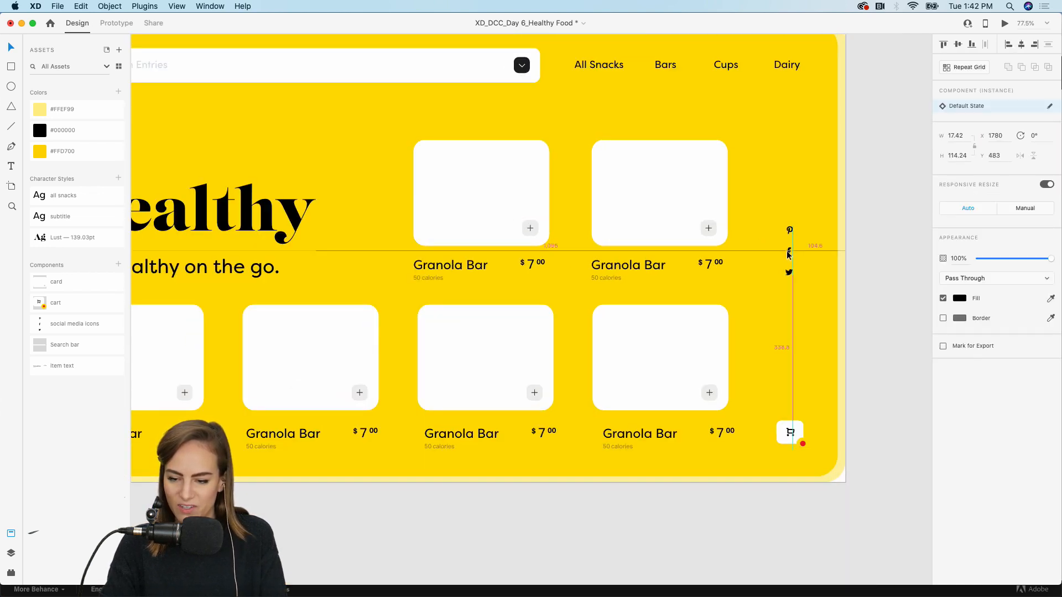
click(868, 210)
scroll(866, 215, down, 3)
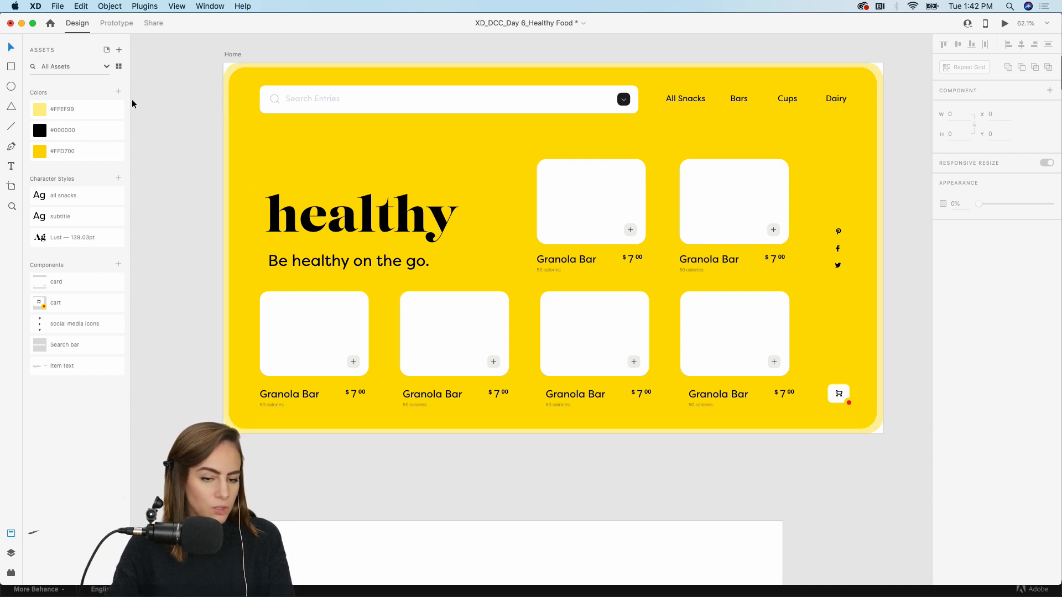
Look over the graphics in the Nov11-12_Adobe Live CC library and close it.
mouse_move(247, 596)
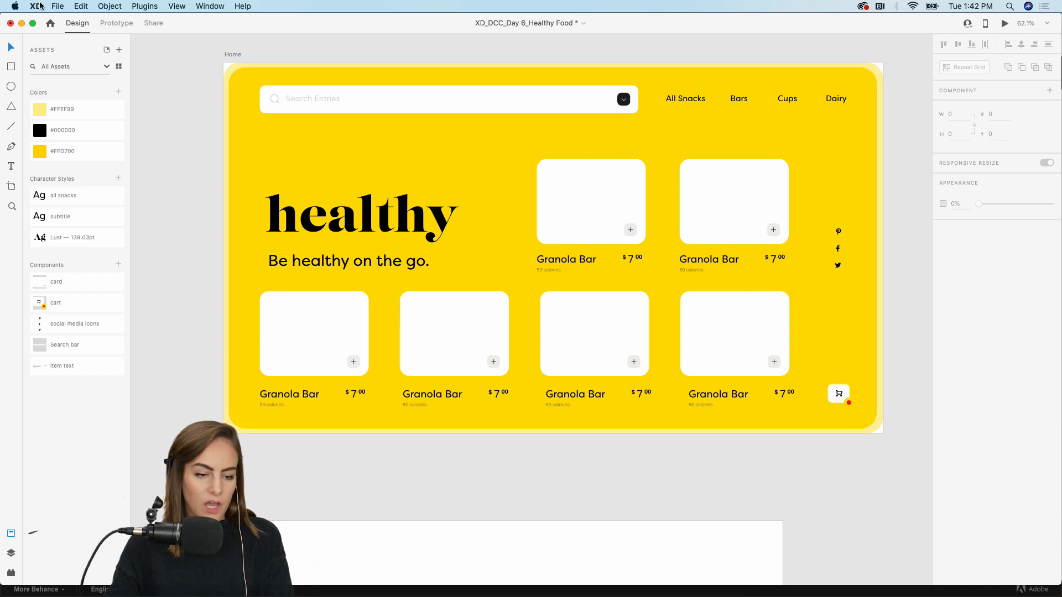
click(57, 6)
click(129, 73)
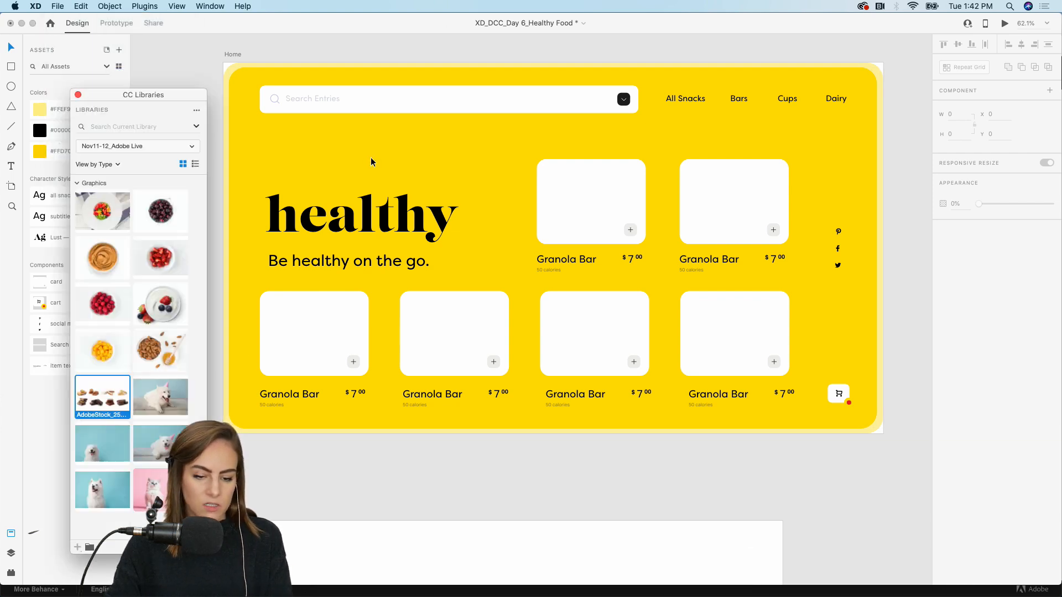
click(168, 75)
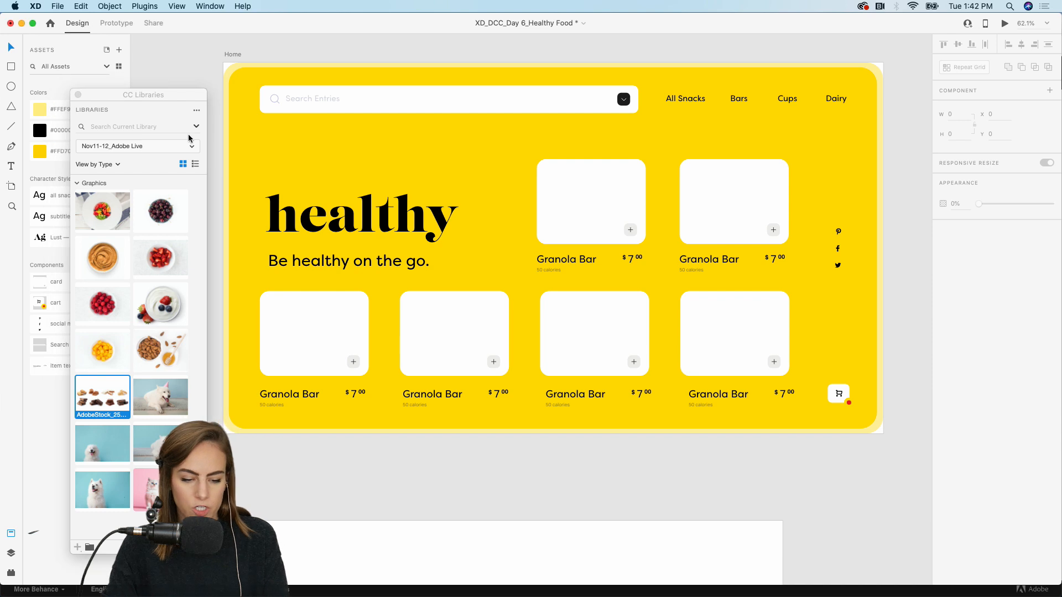
click(79, 95)
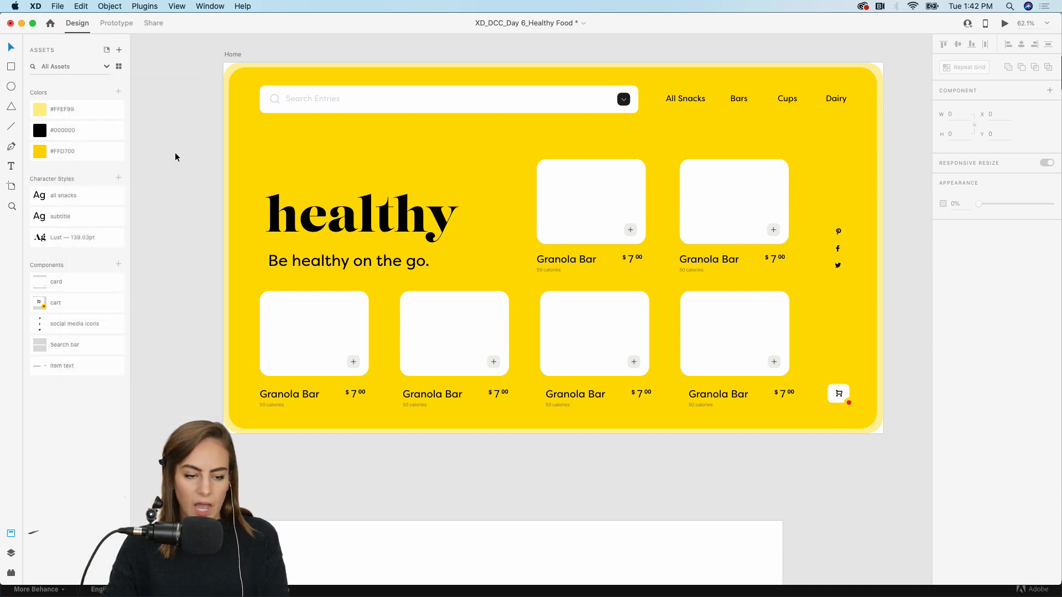
Switch to Finder and open the healthy food folder within the Starter Files assets, showing its images as icons.
scroll(174, 157, down, 3)
click(334, 590)
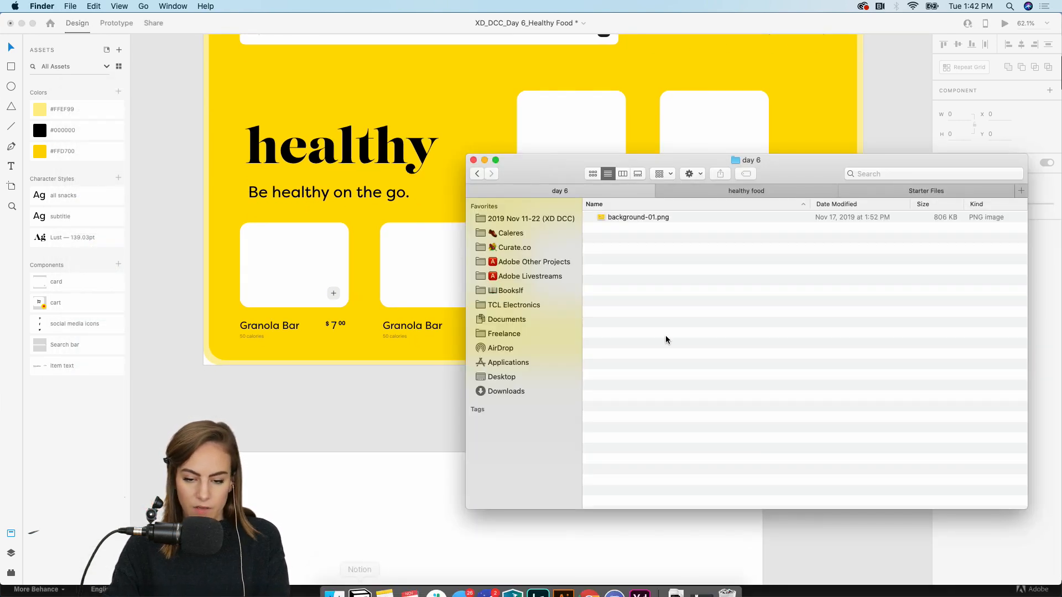
click(529, 220)
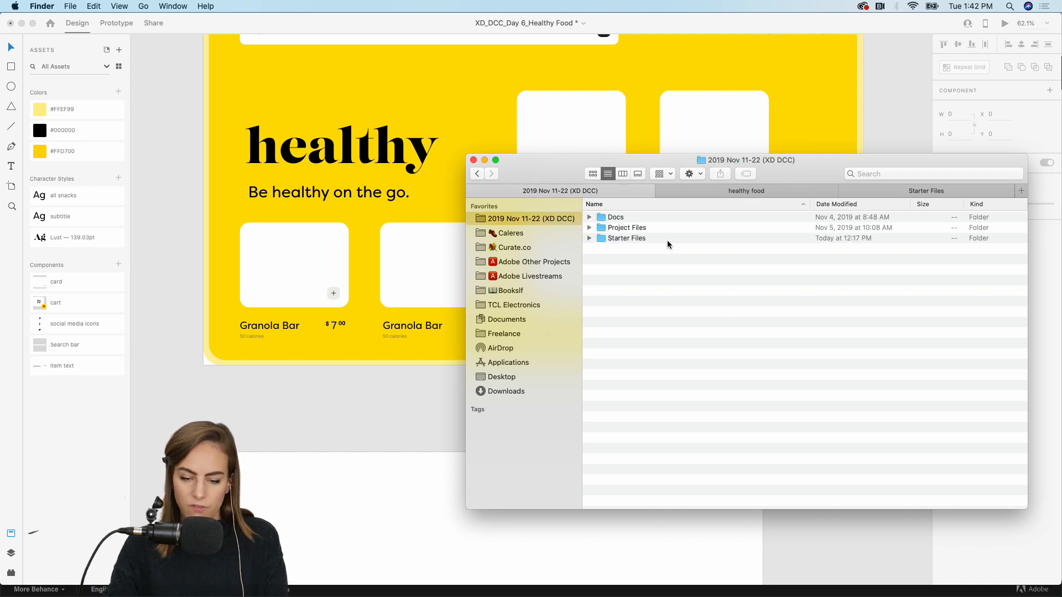
click(645, 239)
double_click(645, 239)
double_click(615, 218)
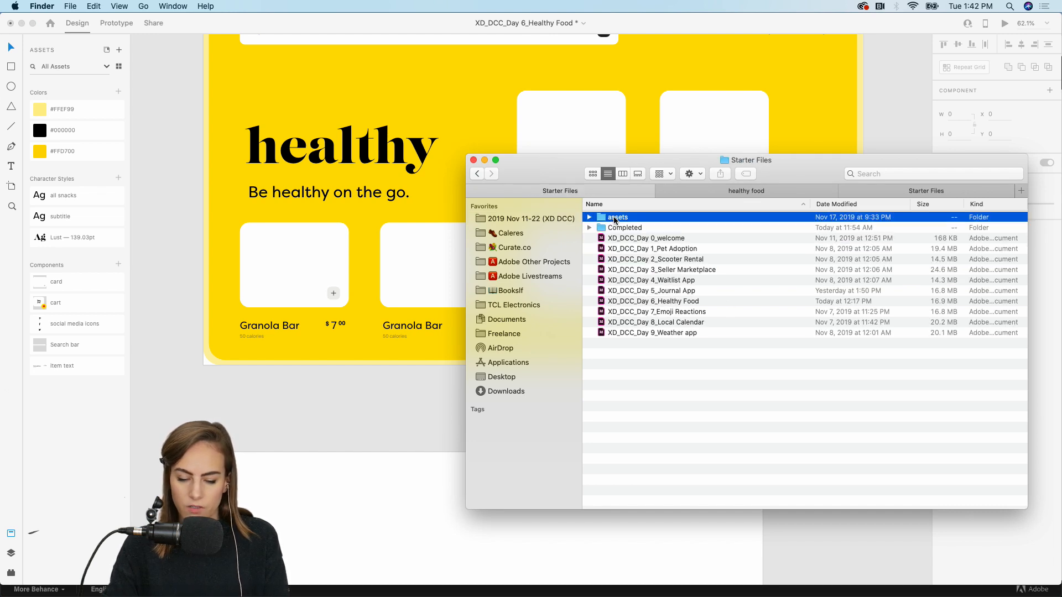
click(613, 229)
double_click(613, 228)
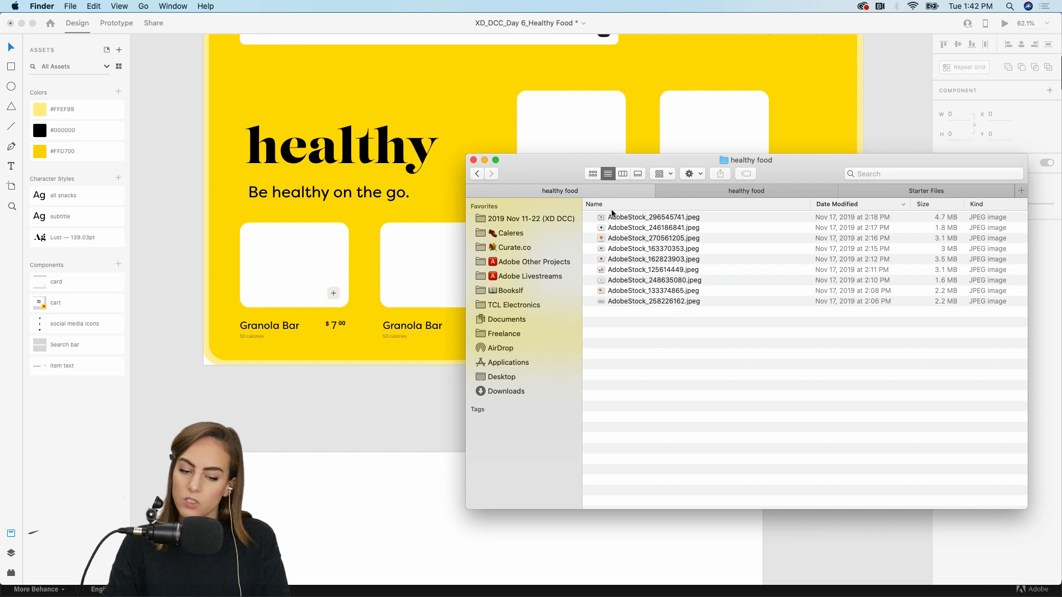
click(593, 174)
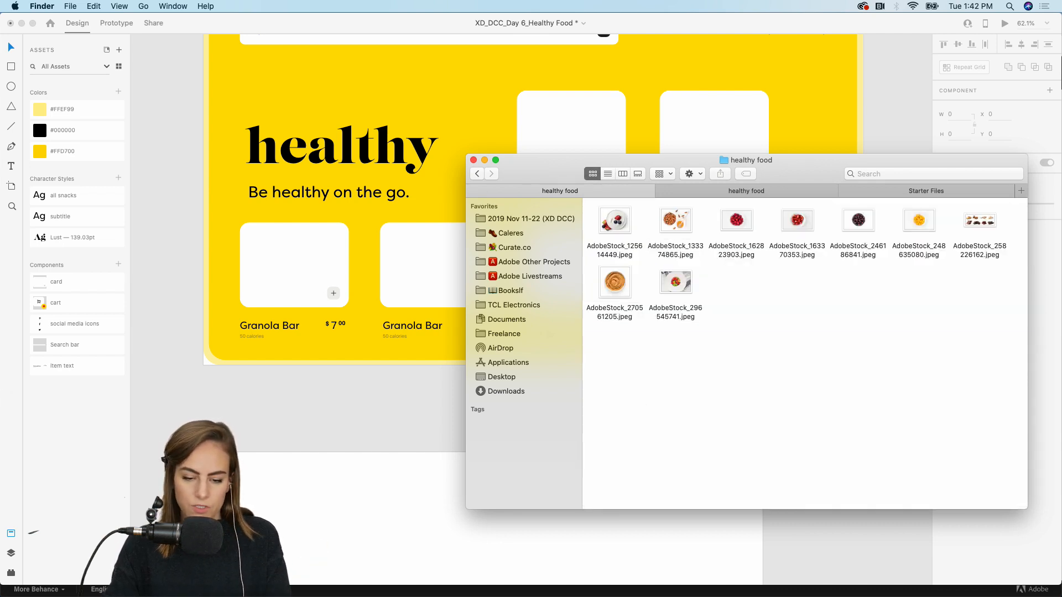
Select all nine JPEG images in the healthy food folder and import them onto the XD canvas near the Assets artboard.
key(super+a)
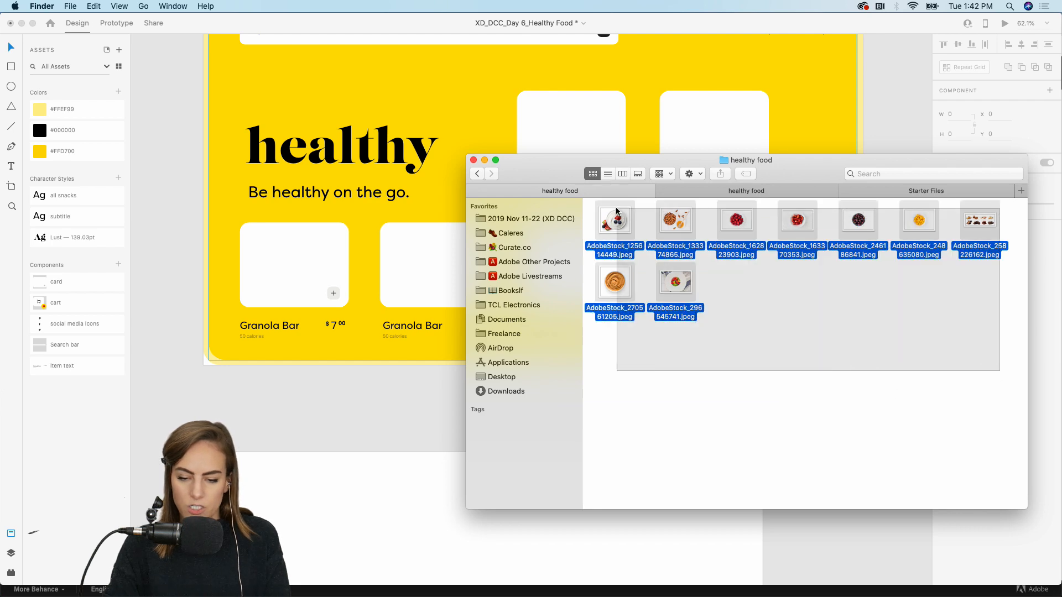
drag(615, 221, 331, 510)
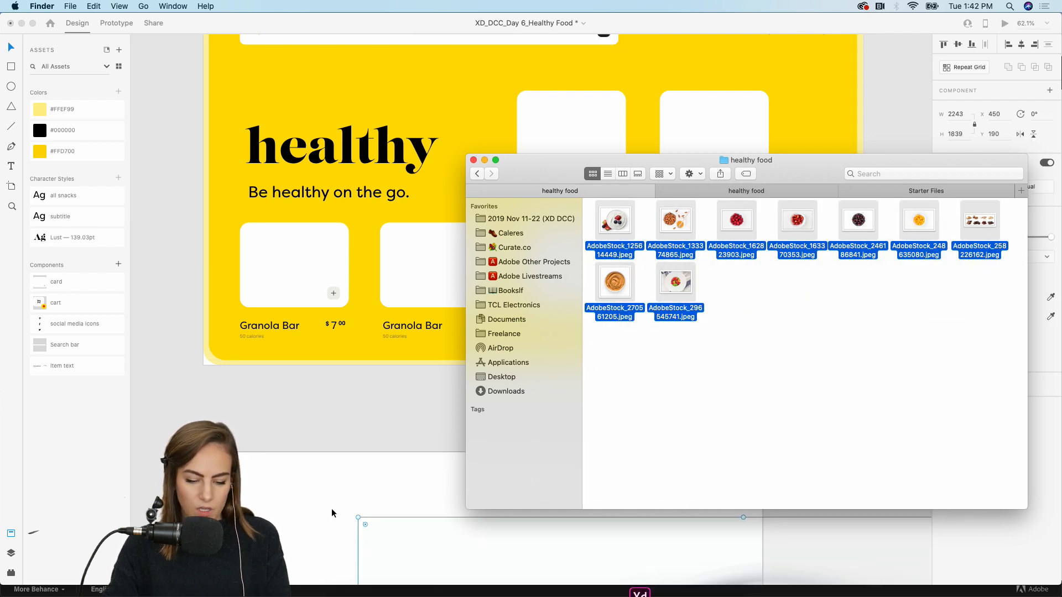
key(super+0)
scroll(332, 513, down, 5)
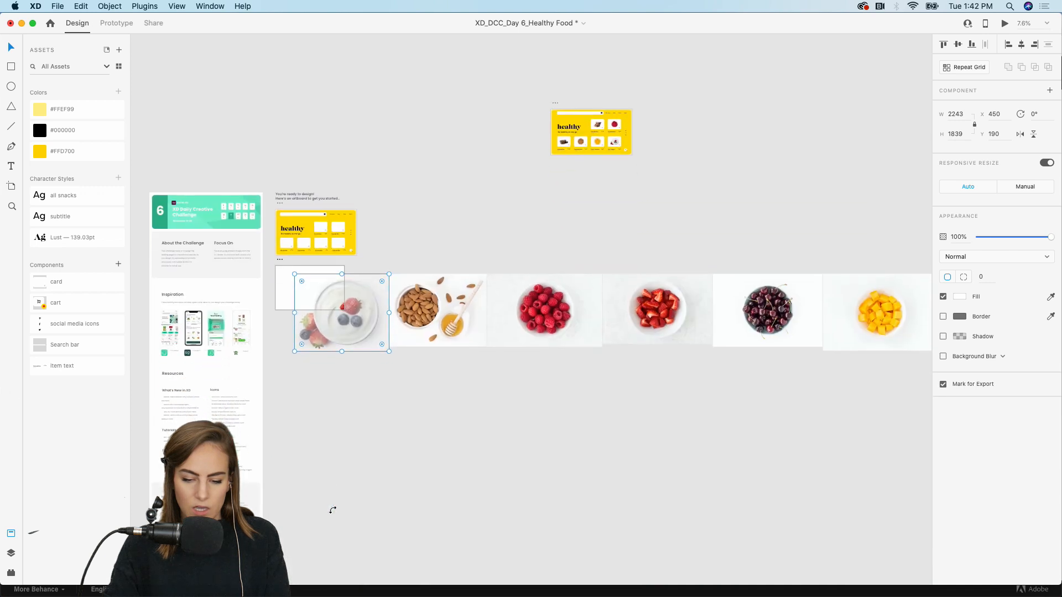
scroll(333, 511, right, 2)
scroll(462, 490, down, 2)
scroll(725, 490, down, 2)
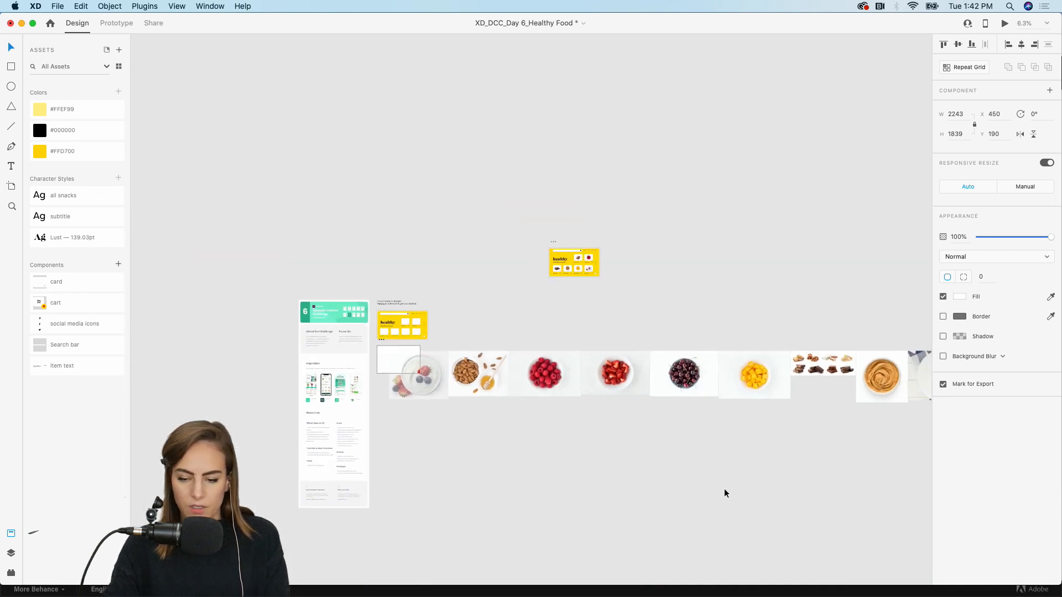
Select the whole row of imported food images and move it clear below the Assets artboard, to X -380, Y 1095.
scroll(725, 489, down, 3)
scroll(724, 489, right, 3)
drag(859, 377, 278, 317)
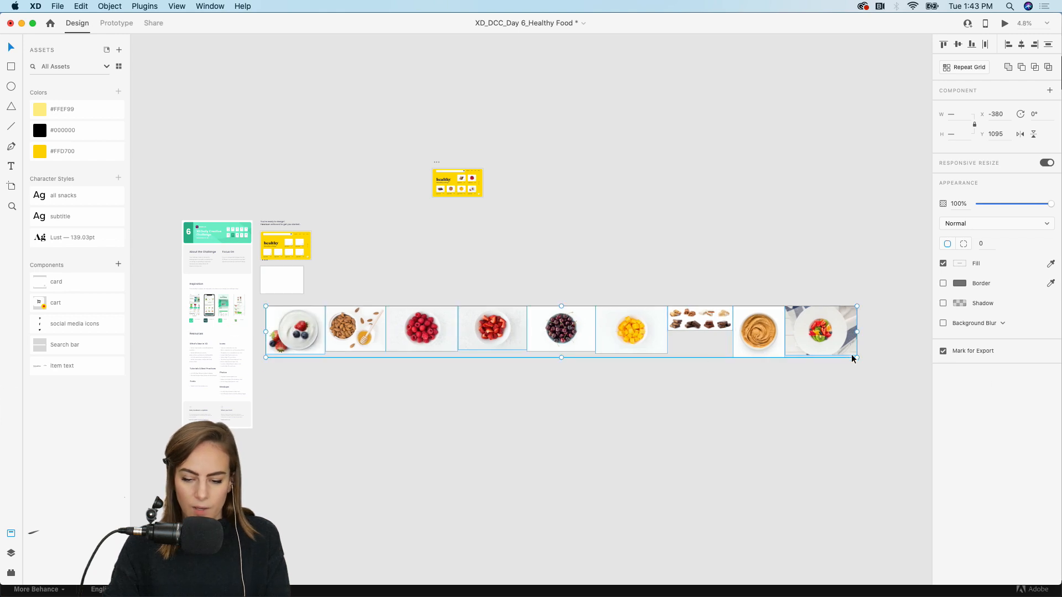
click(397, 377)
Add the yogurt bowl image to the Nov11-12_Adobe Live CC library as a graphic and delete that duplicate from the library.
scroll(281, 361, up, 5)
scroll(282, 363, up, 3)
scroll(283, 364, left, 3)
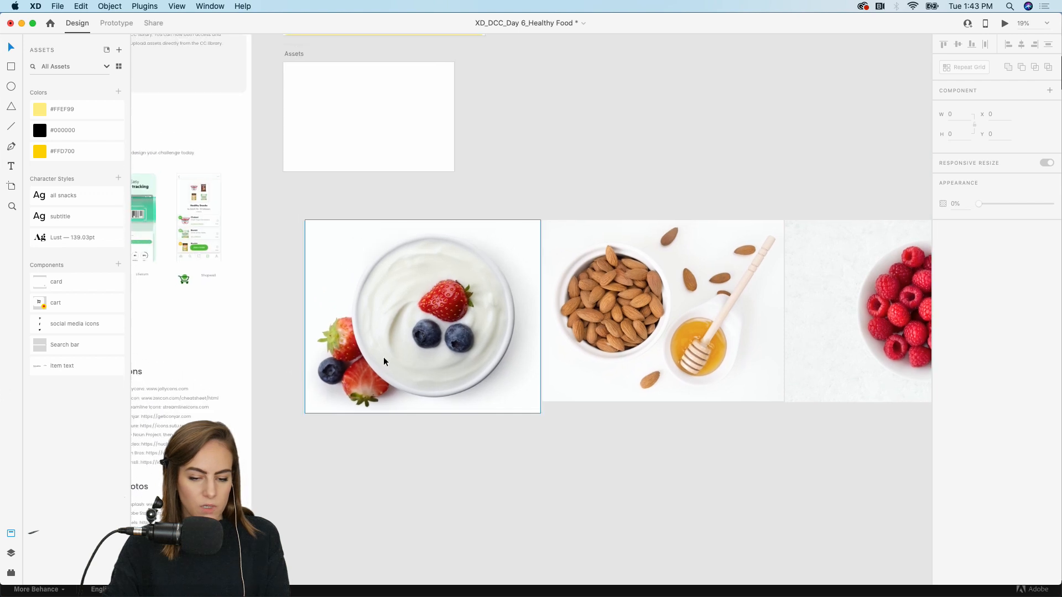
click(384, 357)
click(61, 6)
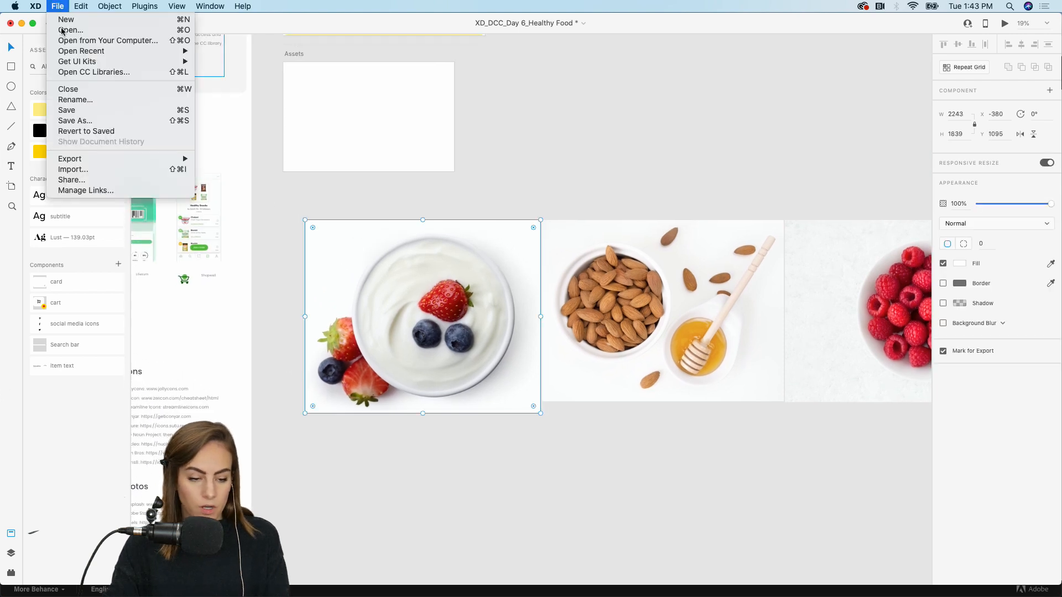
click(91, 72)
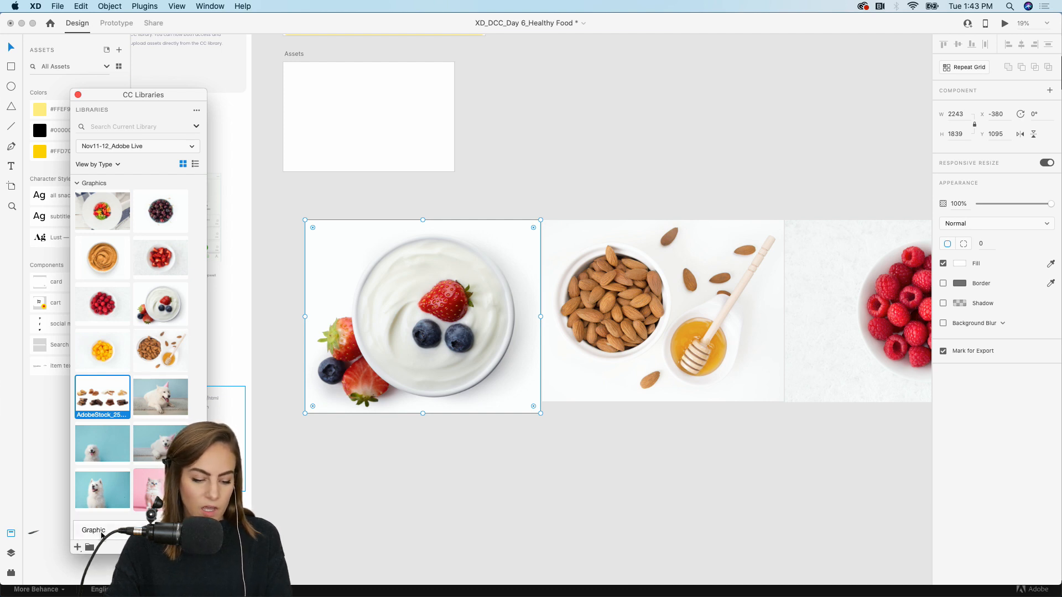
click(77, 547)
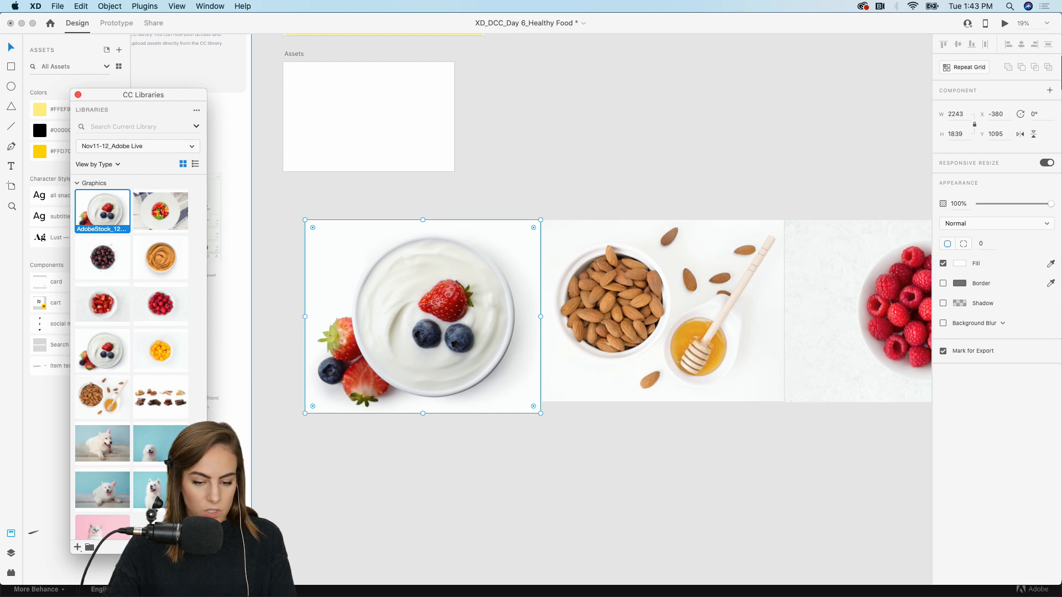
key(BackSpace)
Select the whole row of imported food images below the Assets artboard and delete it from the canvas.
scroll(474, 491, down, 5)
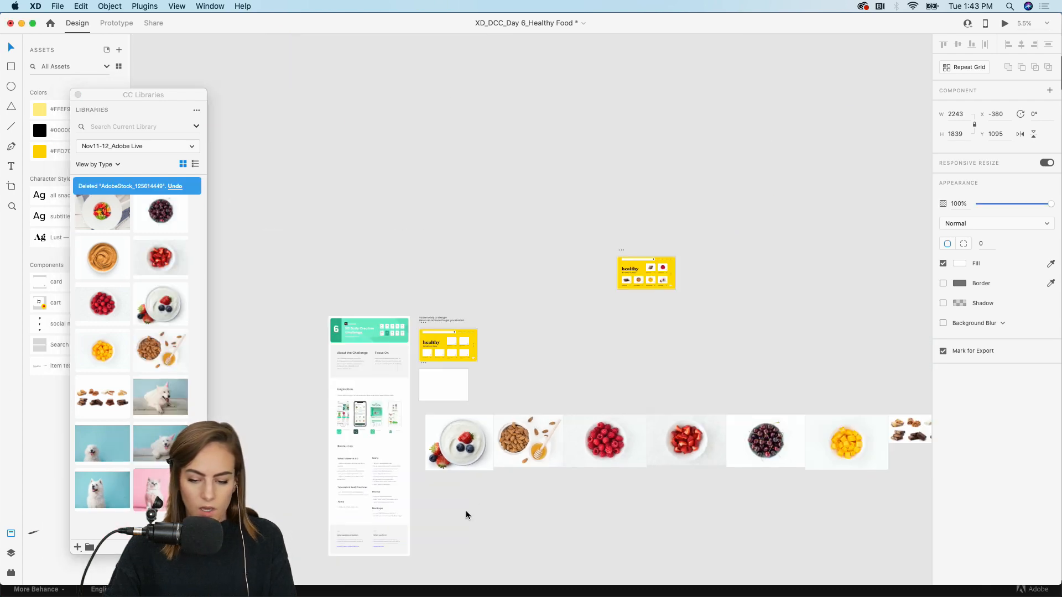
scroll(466, 515, down, 2)
drag(896, 443, 348, 381)
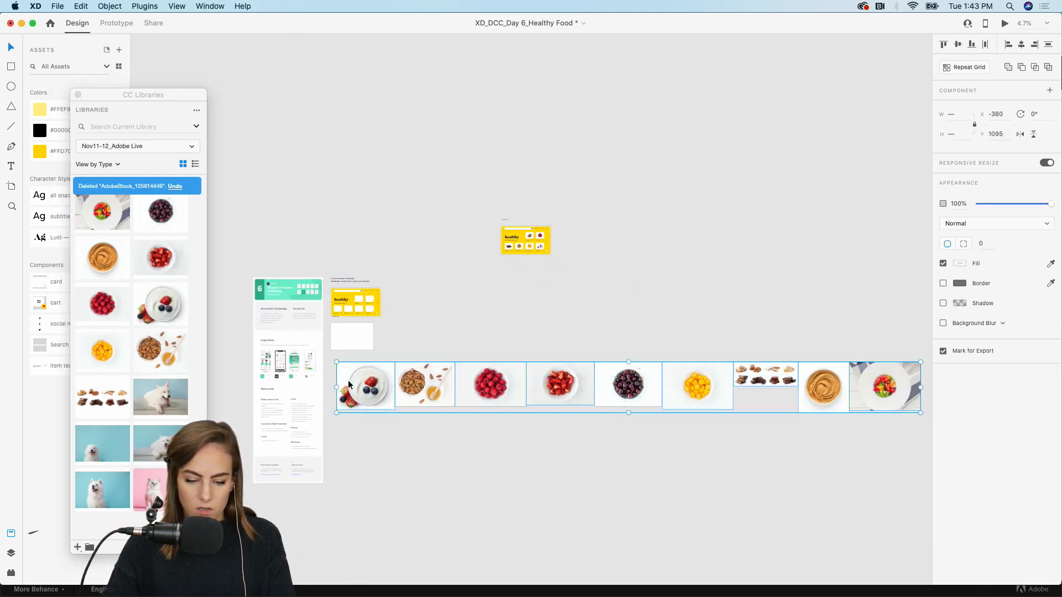
key(BackSpace)
Place the fruit salad plate image from the CC library on the Assets artboard and scale it to about 1052 by 720.5.
scroll(347, 380, up, 7)
scroll(347, 380, up, 2)
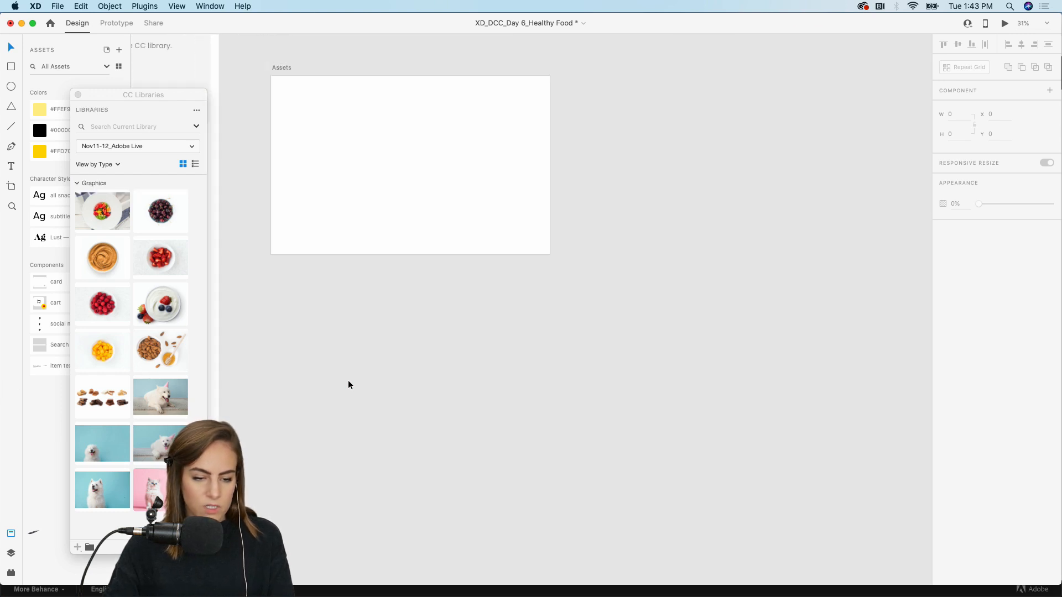
scroll(348, 380, up, 5)
drag(102, 211, 649, 450)
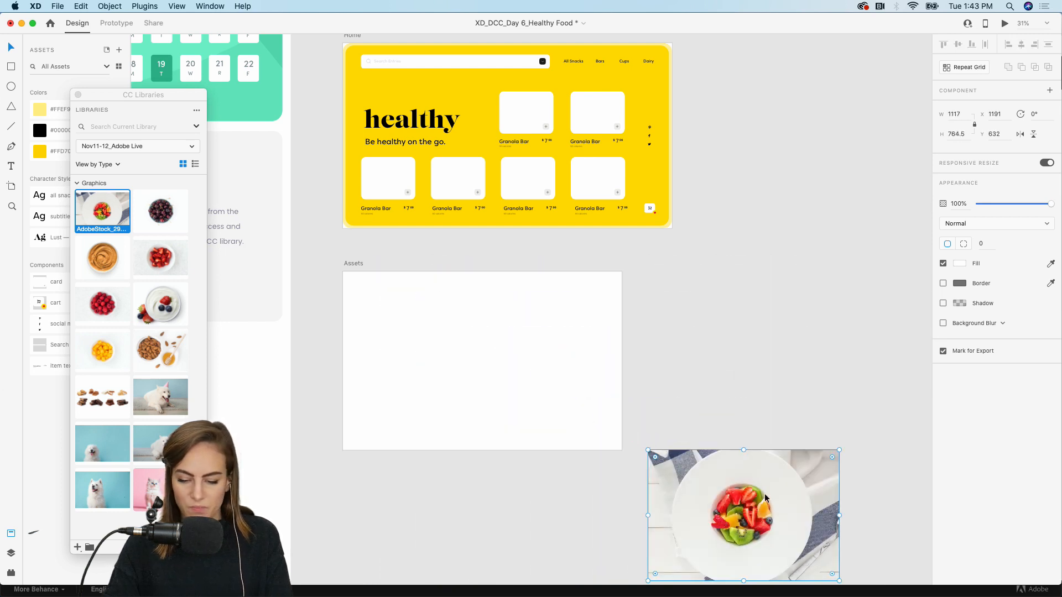
drag(767, 500, 500, 341)
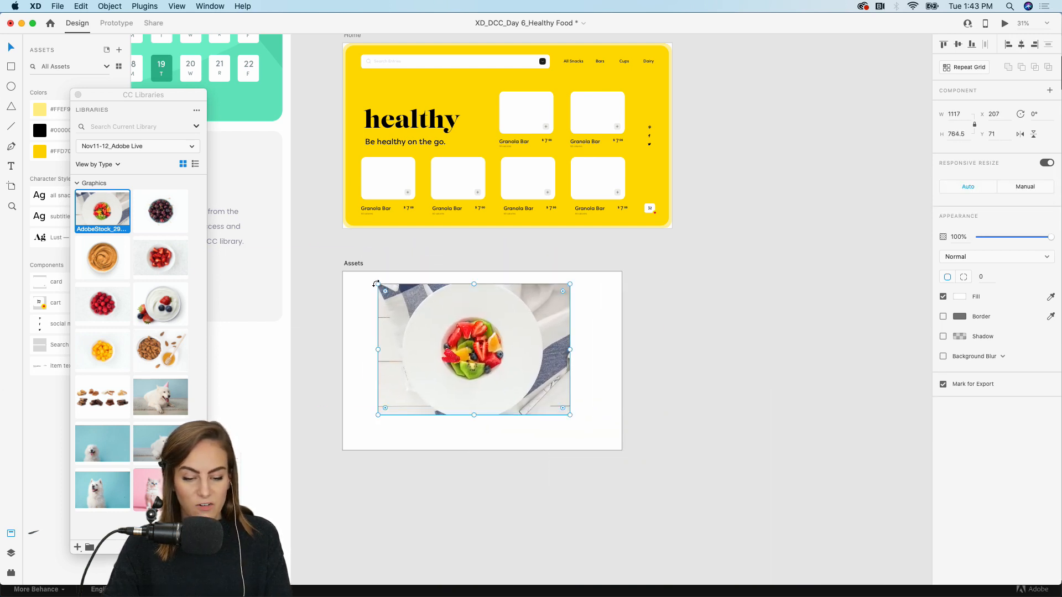
drag(377, 283, 389, 292)
scroll(477, 336, up, 5)
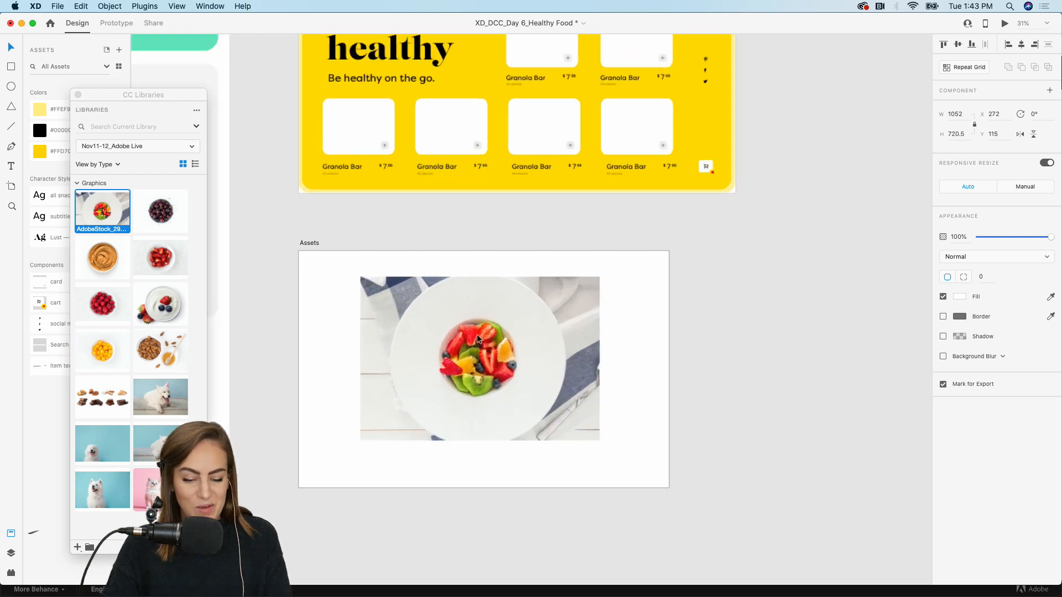
click(703, 325)
Draw a circle about 369 px wide over the fruit bowl in the salad image and mask the image with it.
scroll(706, 327, up, 4)
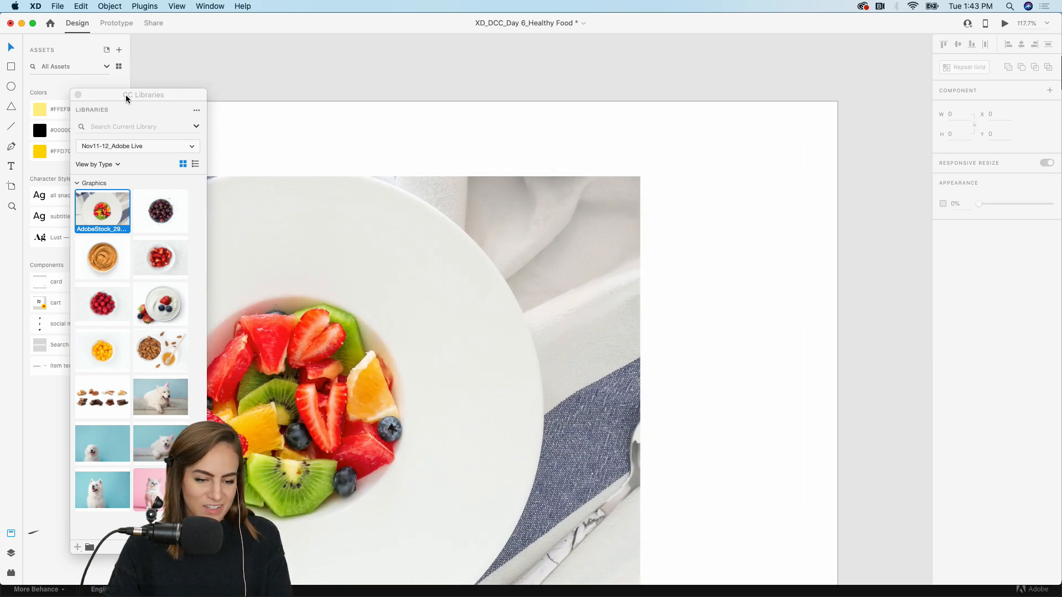
drag(126, 95, 85, 98)
scroll(330, 220, down, 3)
scroll(330, 220, left, 4)
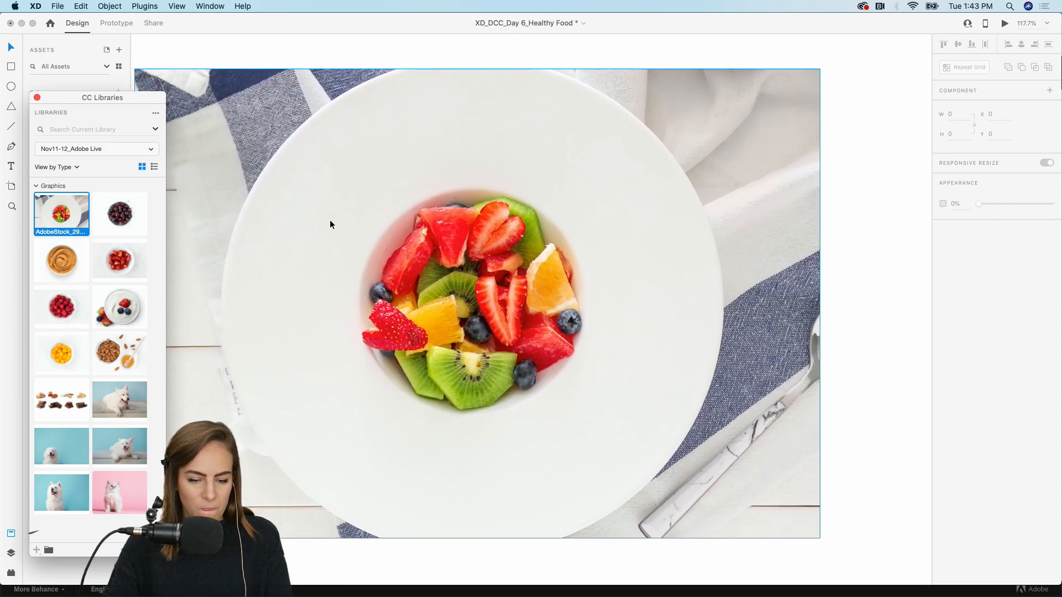
scroll(330, 221, left, 2)
key(e)
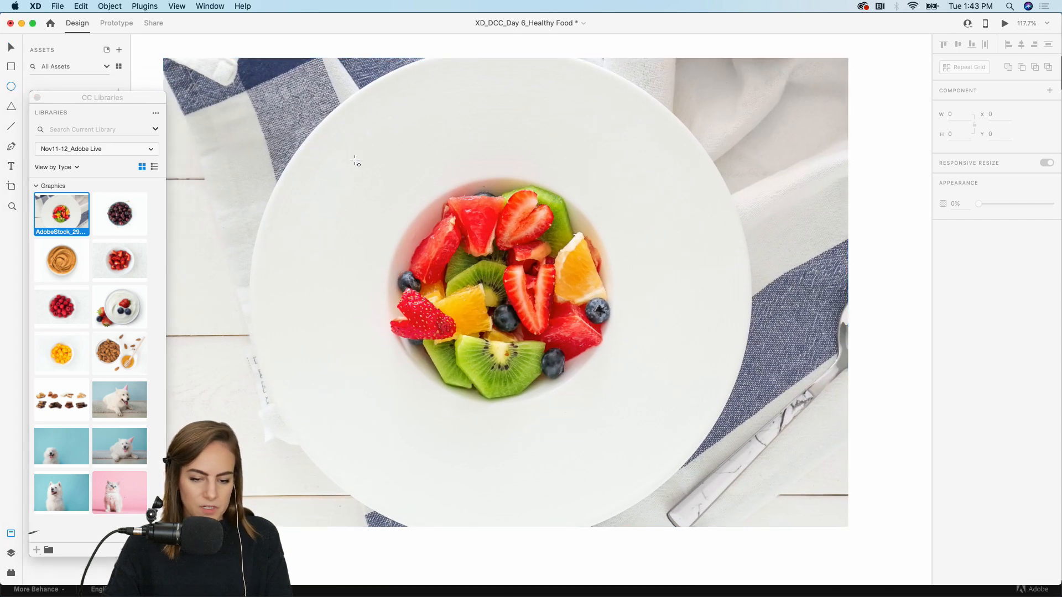
drag(356, 161, 596, 401)
drag(488, 289, 503, 291)
shift+click(323, 154)
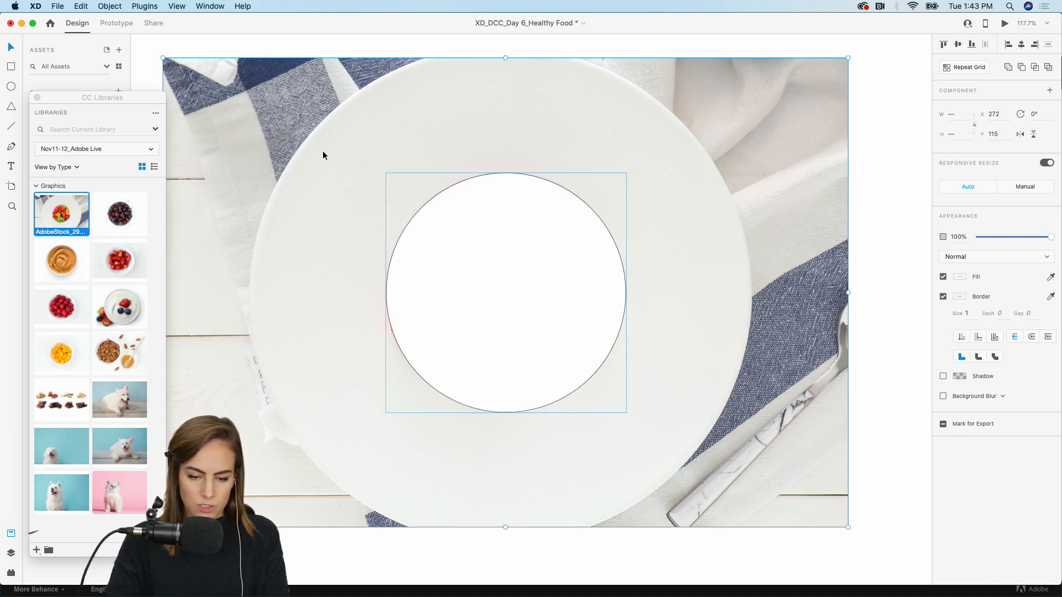
key(super+shift+m)
Transfer the masked fruit bowl to the second card in the Home artboard's lower row and scale it to about 138 px.
key(super+0)
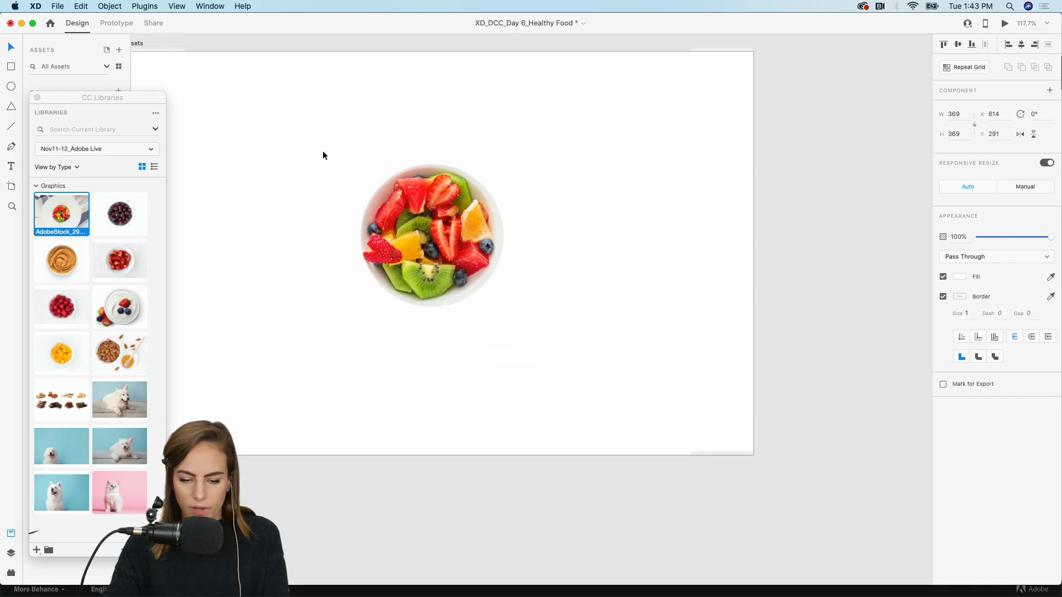
scroll(520, 288, up, 5)
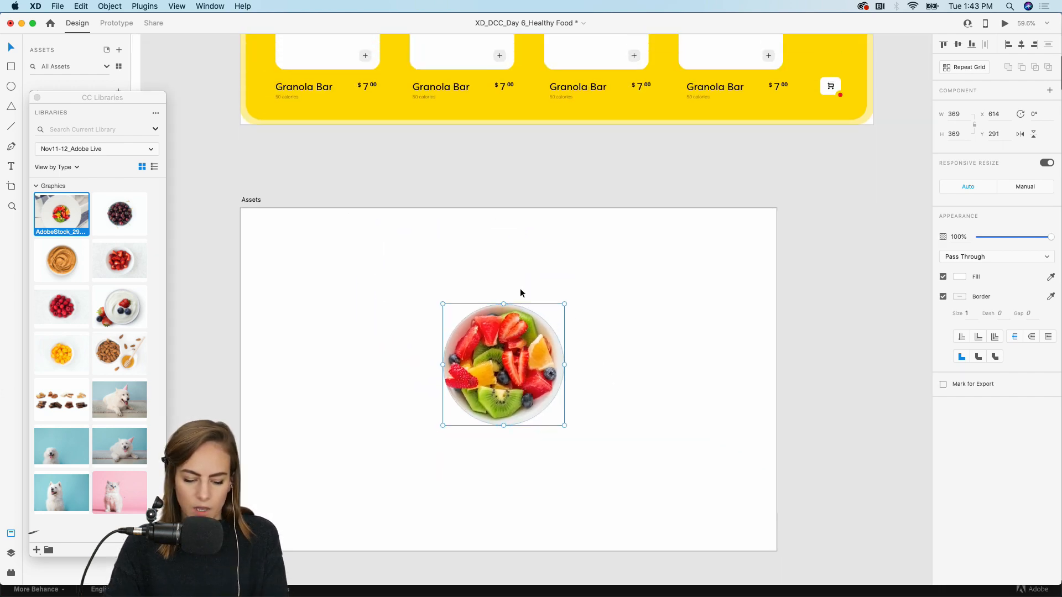
scroll(520, 293, up, 2)
scroll(454, 240, up, 5)
key(super+v)
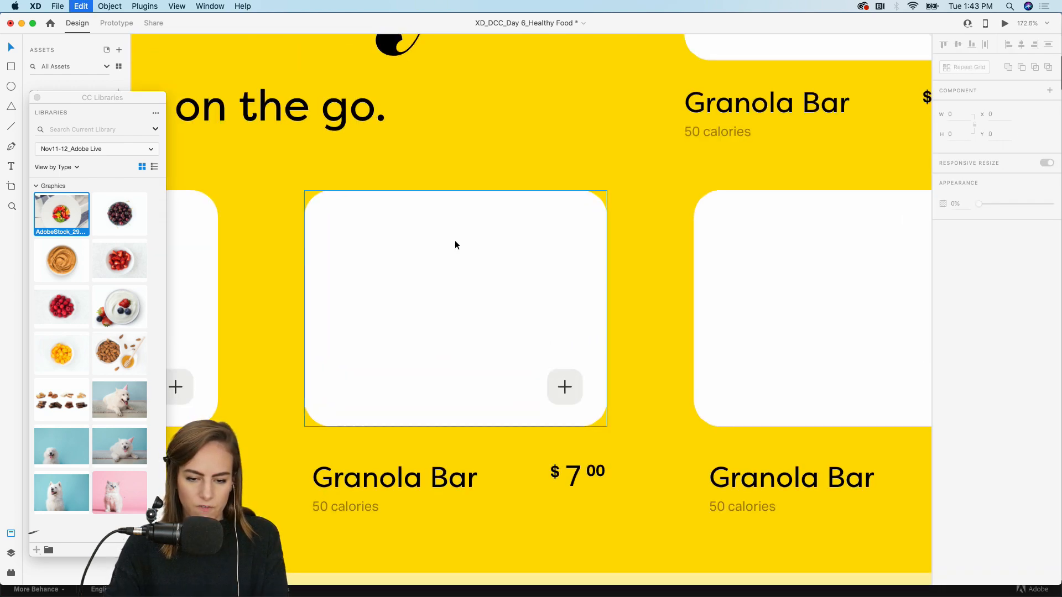
drag(708, 134, 509, 332)
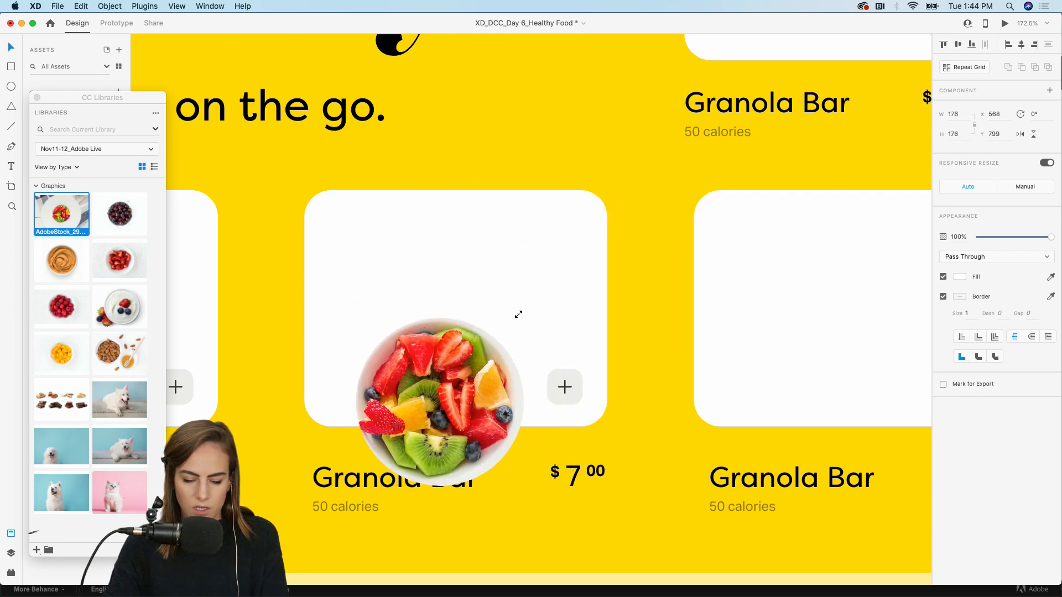
drag(470, 364, 488, 253)
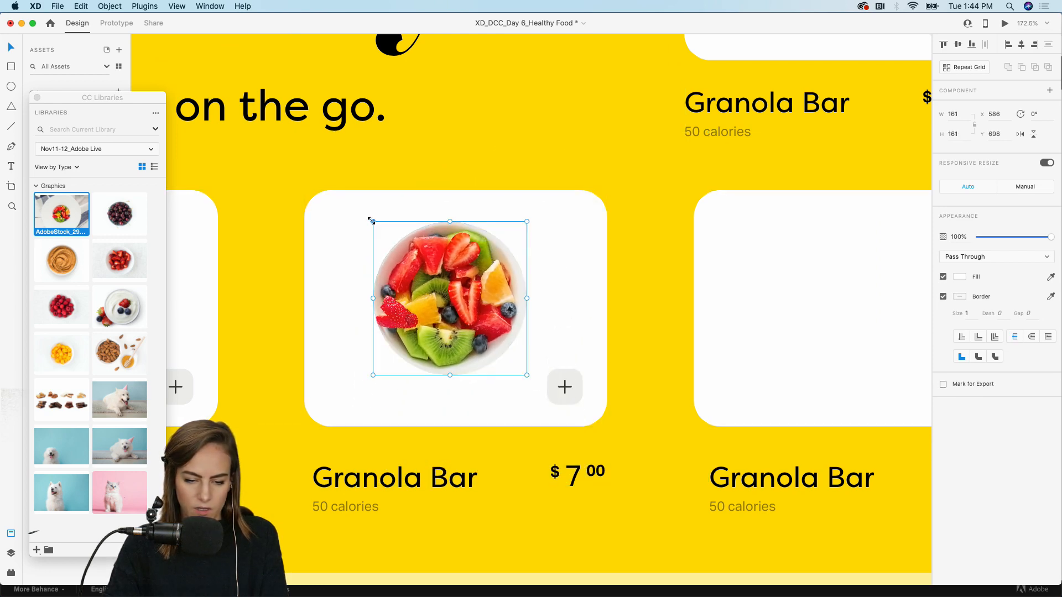
drag(373, 222, 391, 236)
drag(450, 271, 442, 273)
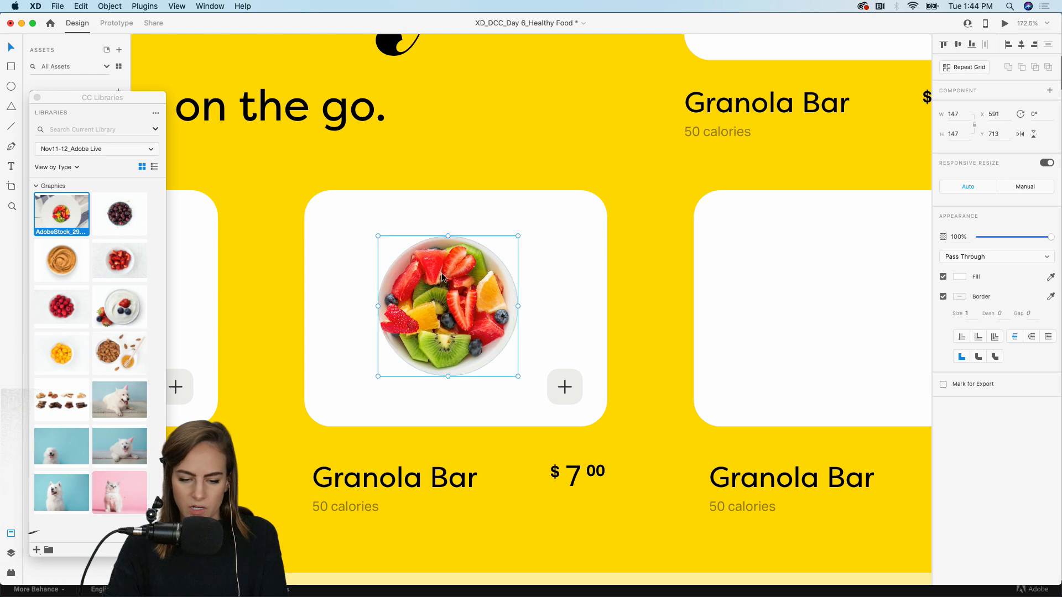
drag(376, 235, 386, 242)
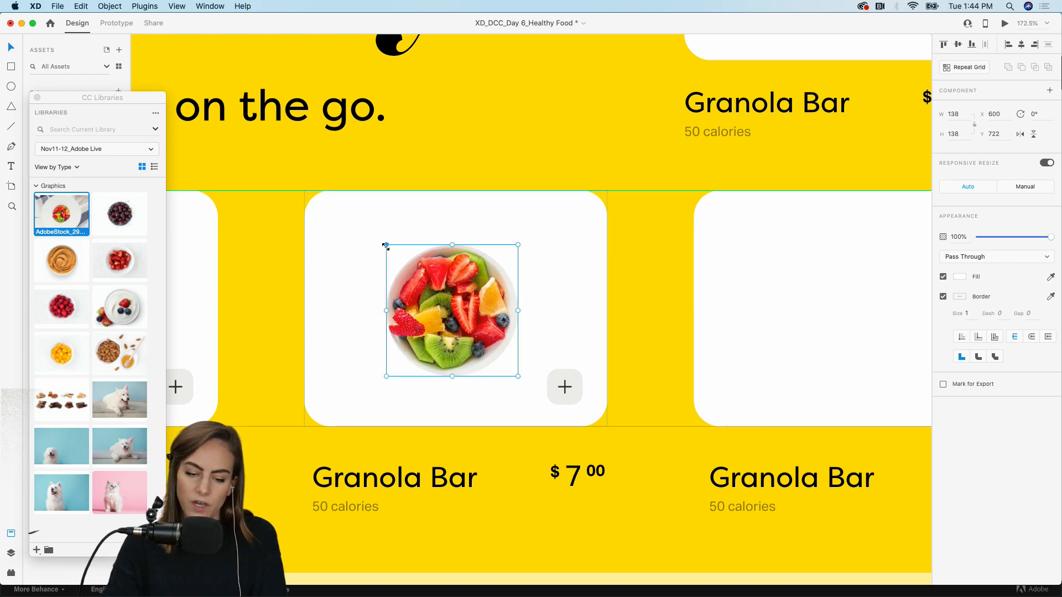
Move the scaled fruit bowl from the product card to the upper-left area of the Assets artboard.
scroll(386, 245, down, 3)
scroll(385, 249, down, 3)
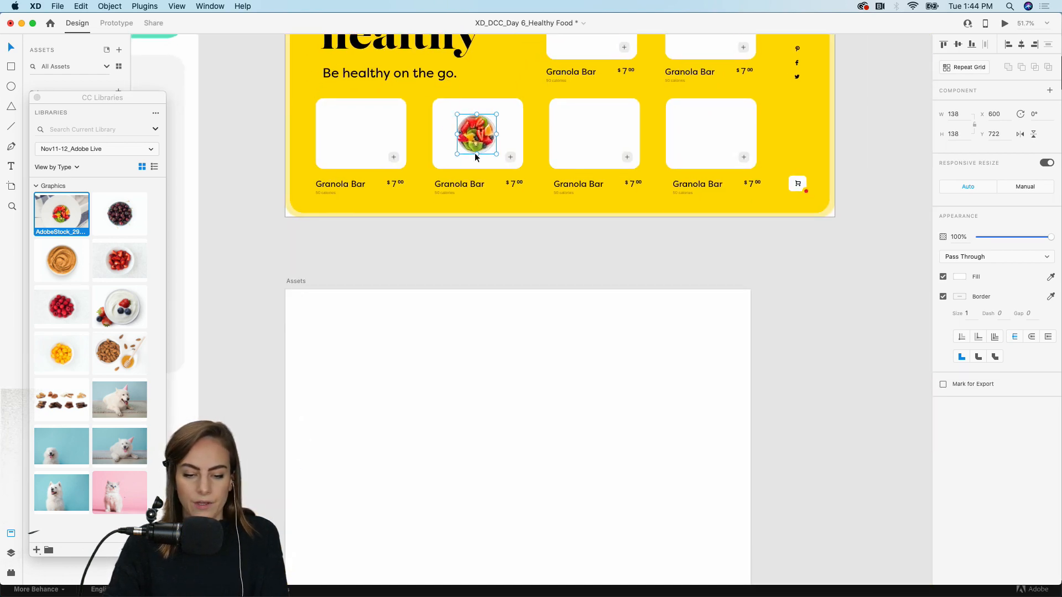
drag(475, 149, 349, 349)
click(449, 362)
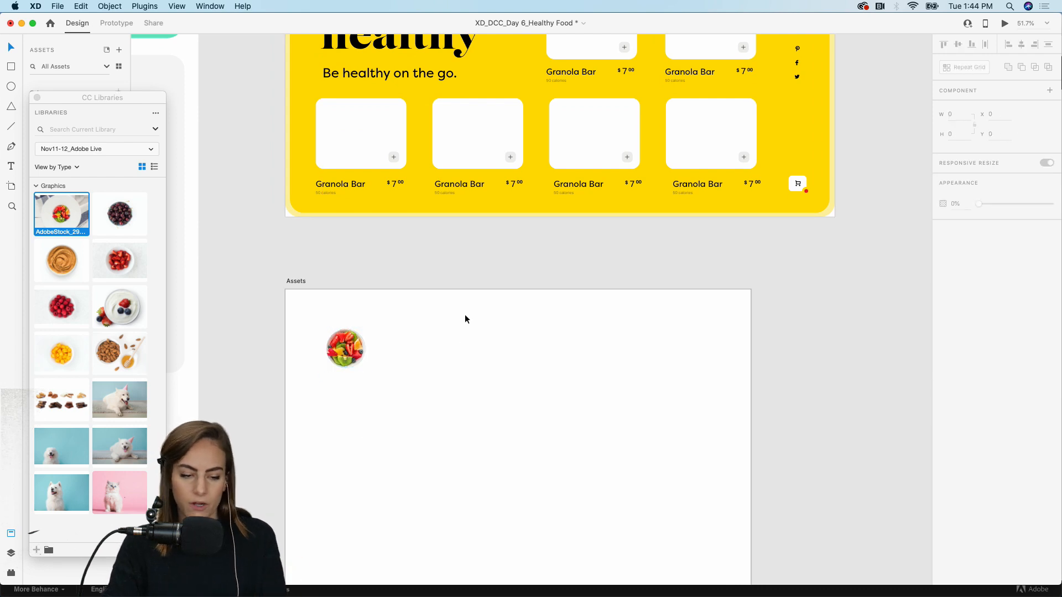
Place the cherry bowl image from the CC library on the Assets artboard and scale it to about 893 by 595.5.
drag(120, 214, 513, 422)
click(420, 363)
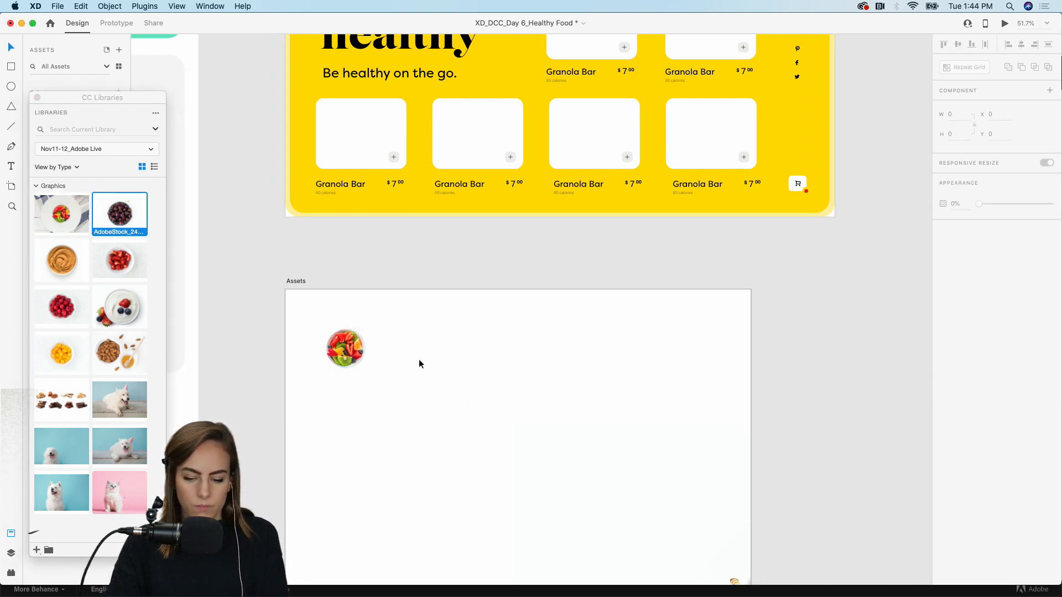
scroll(419, 364, down, 1)
scroll(437, 357, down, 5)
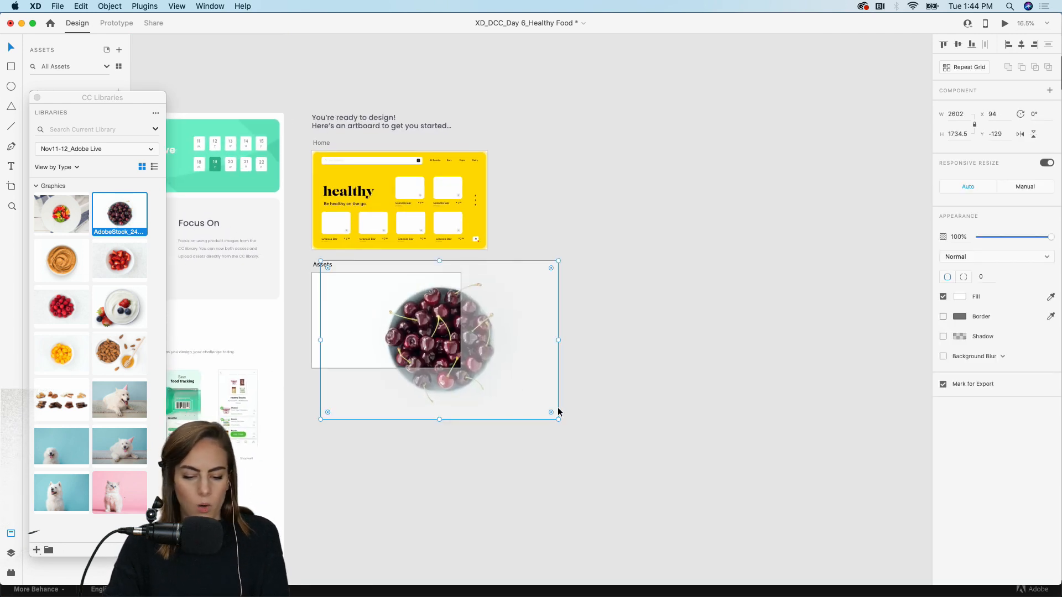
drag(558, 412, 415, 332)
drag(374, 296, 463, 310)
Draw a circle about 432 px wide around the cherry bowl and mask the cherry image with it.
scroll(379, 315, up, 5)
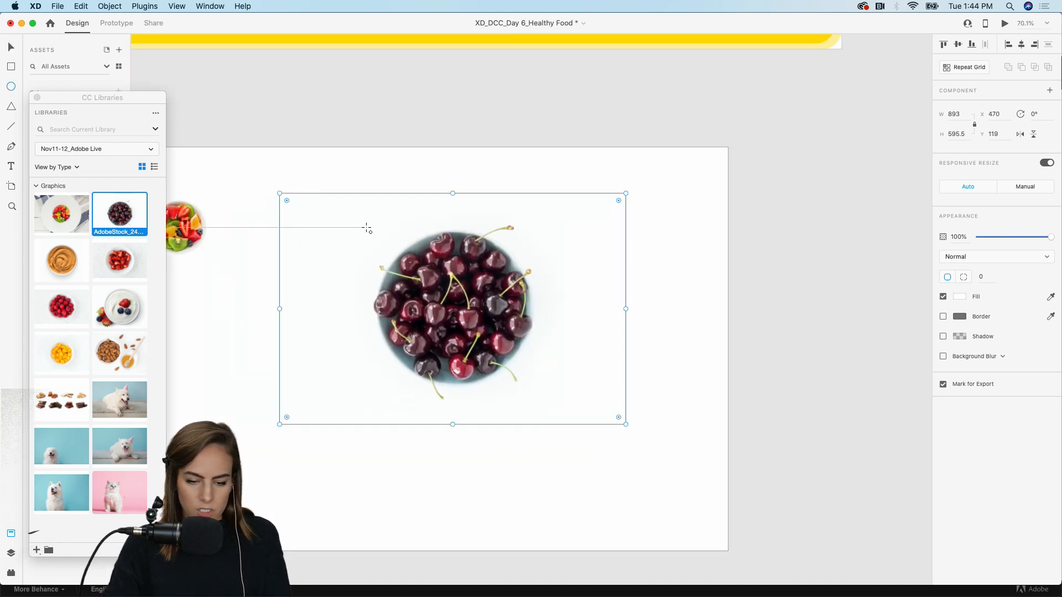
drag(362, 223, 546, 369)
mouse_move(464, 305)
mouse_down()
mouse_move(496, 306)
mouse_move(476, 310)
mouse_up()
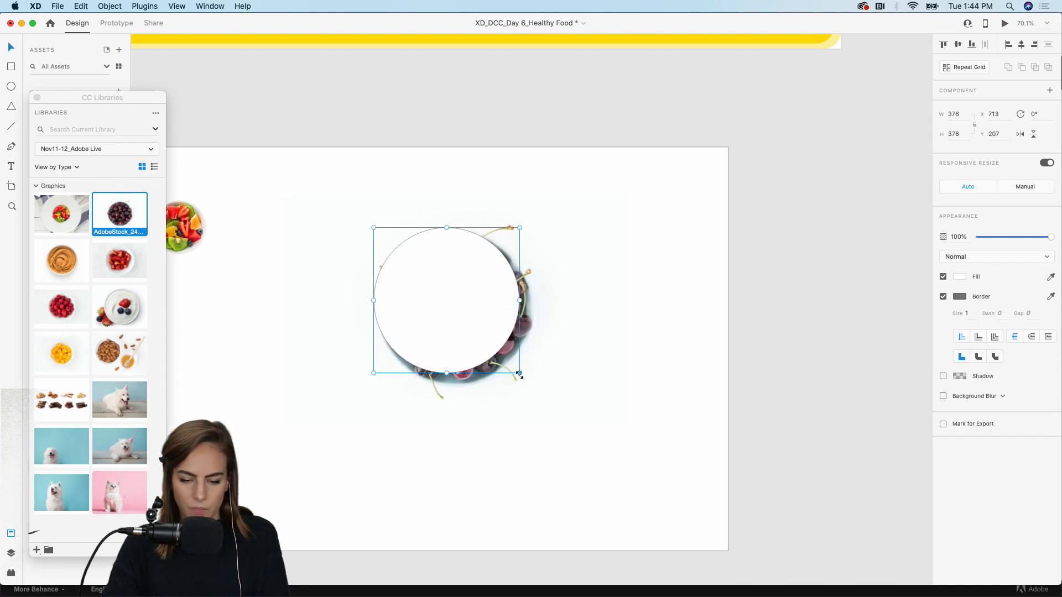
drag(520, 380, 543, 394)
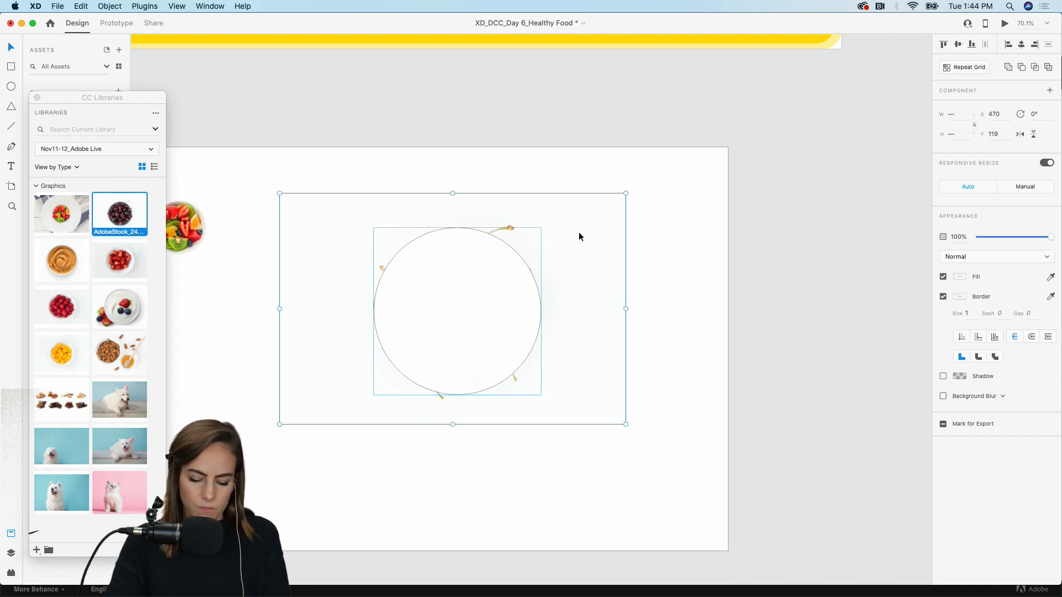
key(super+shift+m)
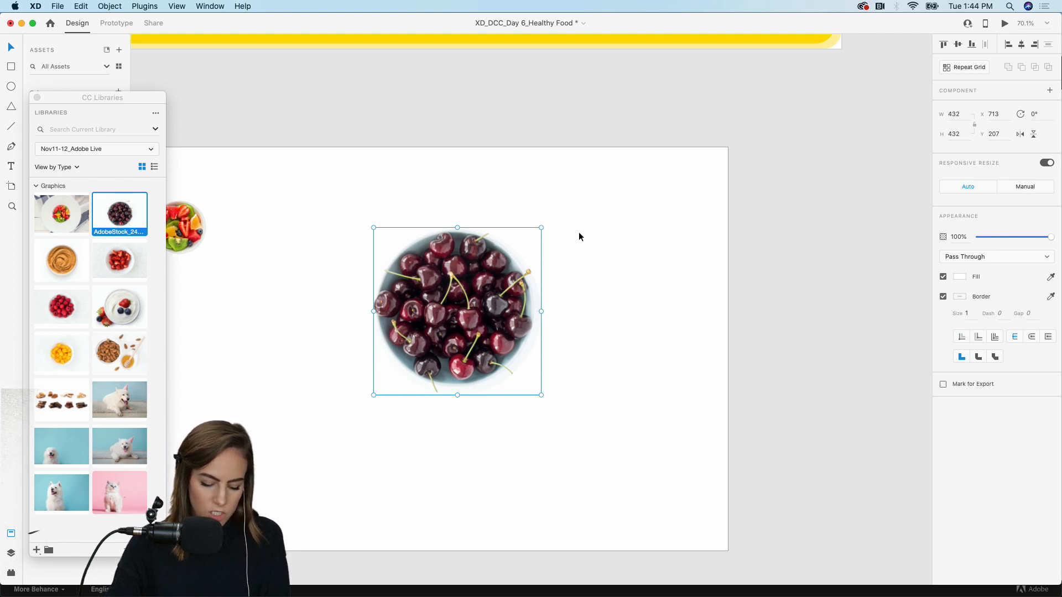
Scale the masked cherry bowl down to roughly the fruit bowl's size and place it beside the fruit bowl.
scroll(578, 237, left, 5)
drag(652, 384, 570, 320)
drag(508, 263, 431, 245)
scroll(405, 233, up, 5)
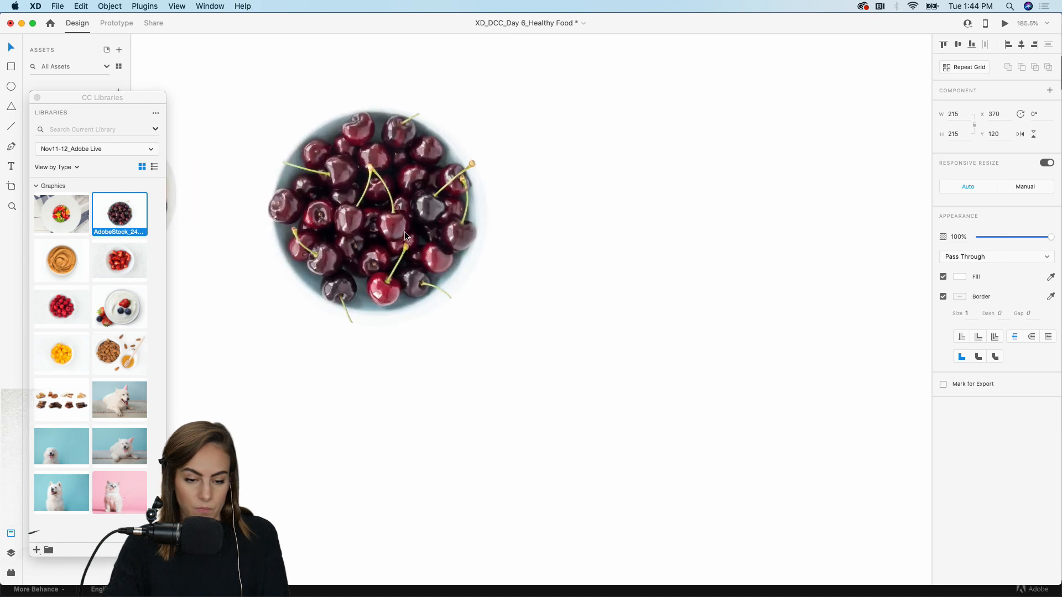
scroll(405, 233, left, 3)
drag(648, 334, 600, 285)
drag(513, 205, 447, 208)
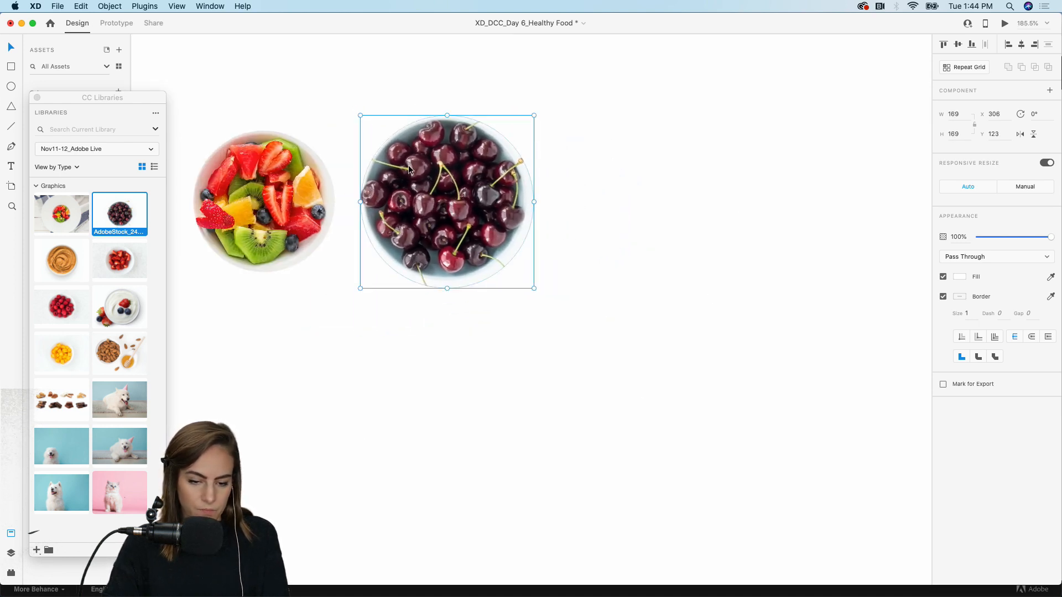
drag(360, 116, 375, 129)
click(606, 197)
Fine-tune the masked cherry bowl's size to about 148 px on the Assets artboard.
scroll(606, 197, down, 5)
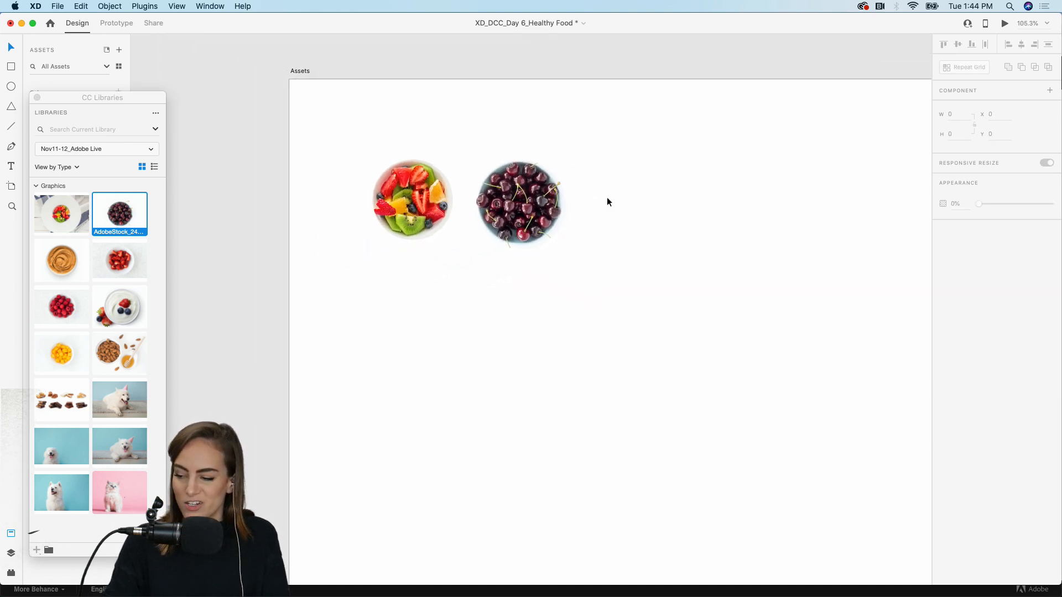
scroll(606, 197, down, 2)
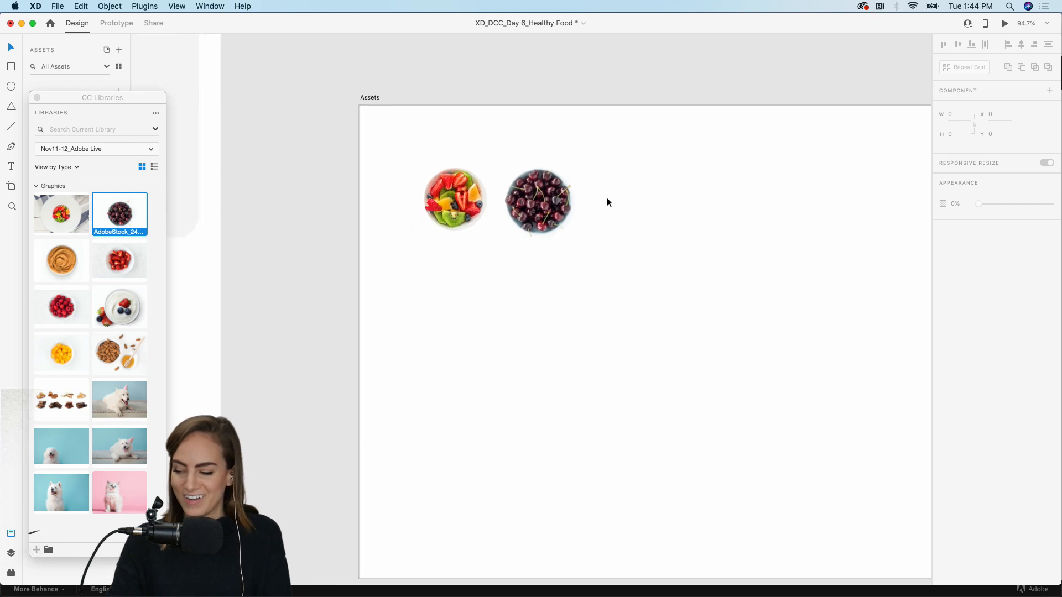
scroll(606, 197, right, 2)
scroll(567, 202, up, 2)
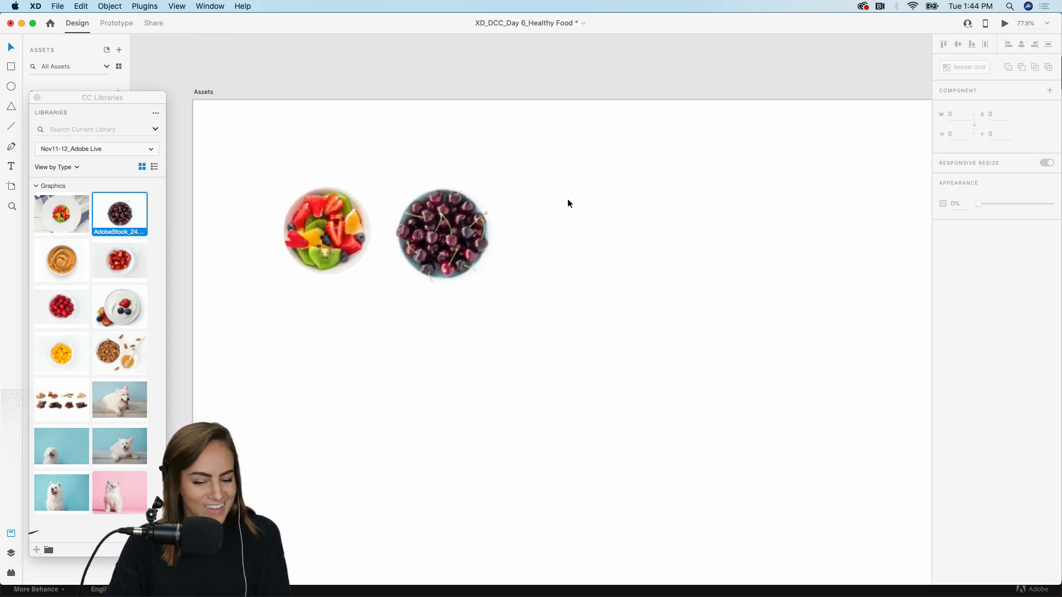
click(433, 244)
drag(493, 287, 489, 285)
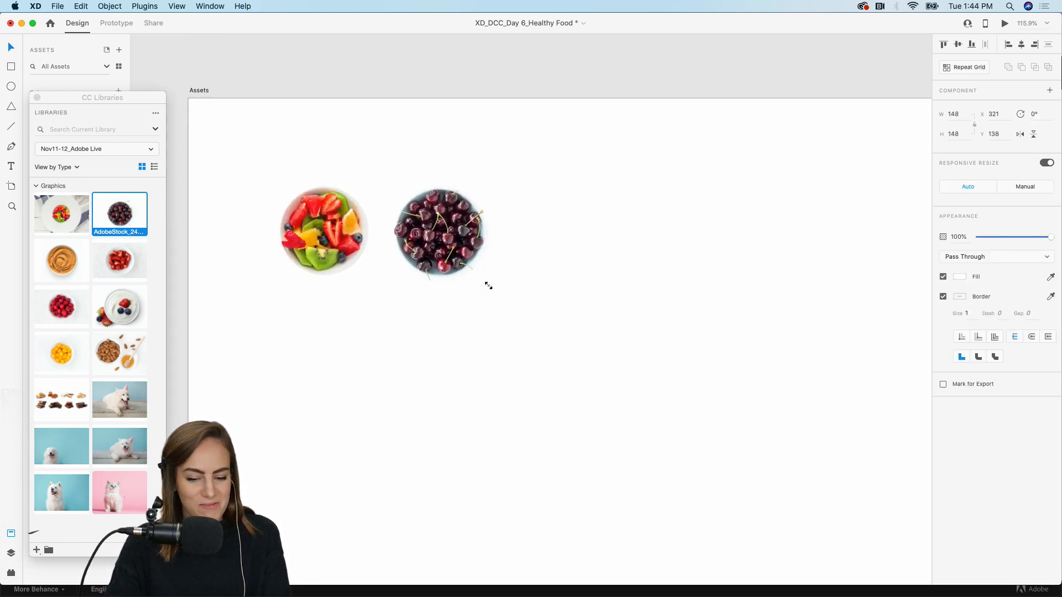
click(577, 267)
Switch to Chrome and search Adobe Stock for "healthy snacks".
scroll(577, 266, down, 4)
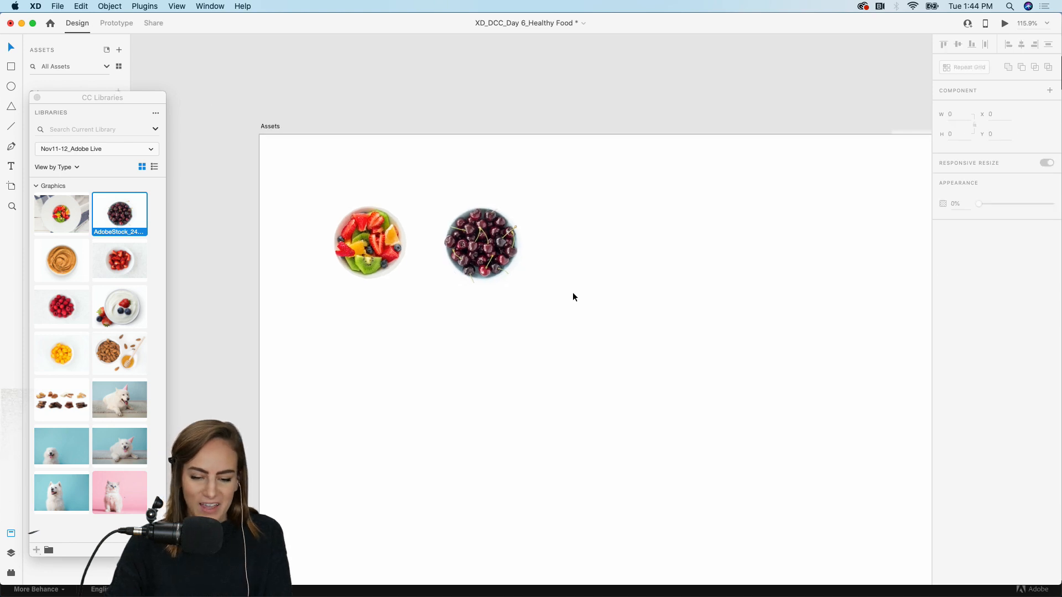
scroll(573, 297, right, 3)
mouse_move(563, 593)
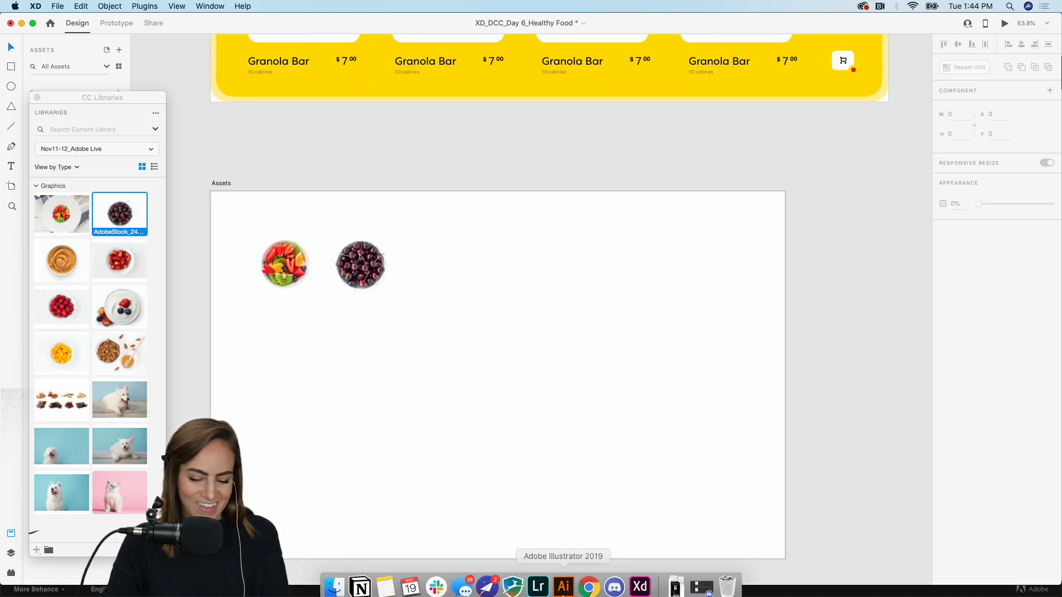
click(590, 581)
click(232, 26)
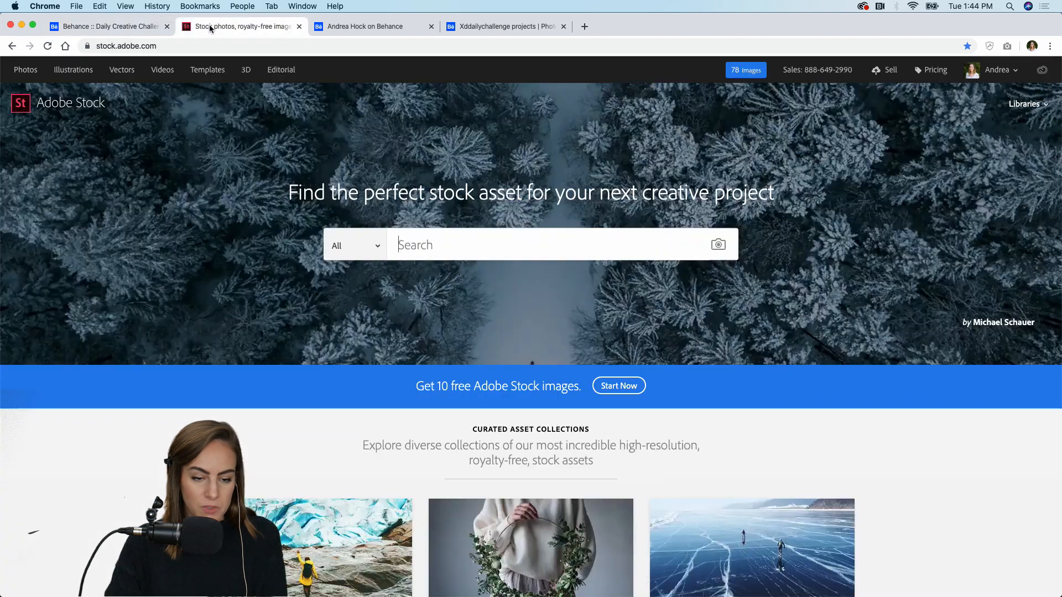
text(hea)
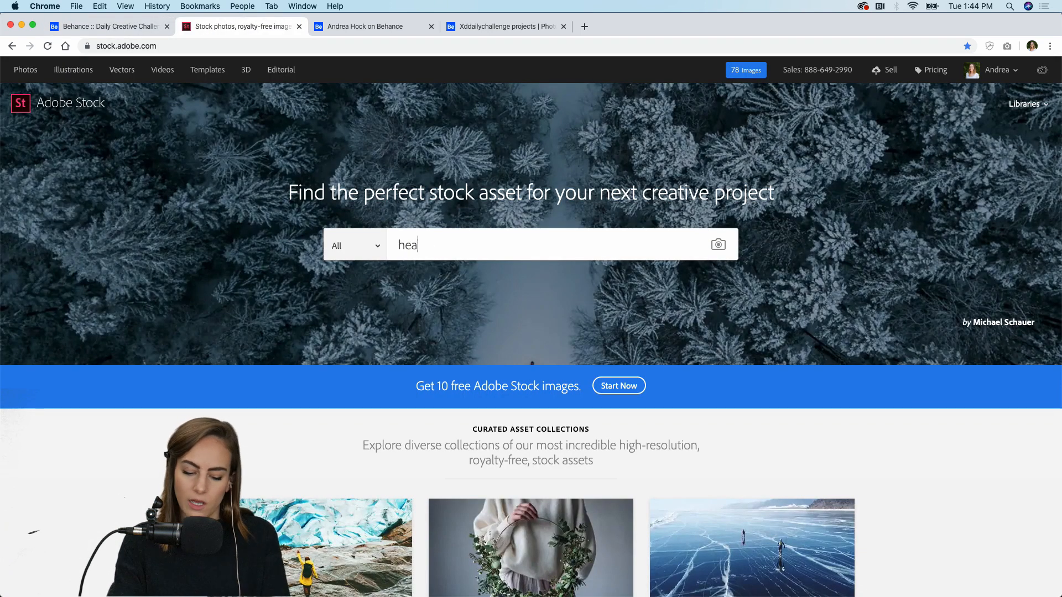
text(lthy snacks)
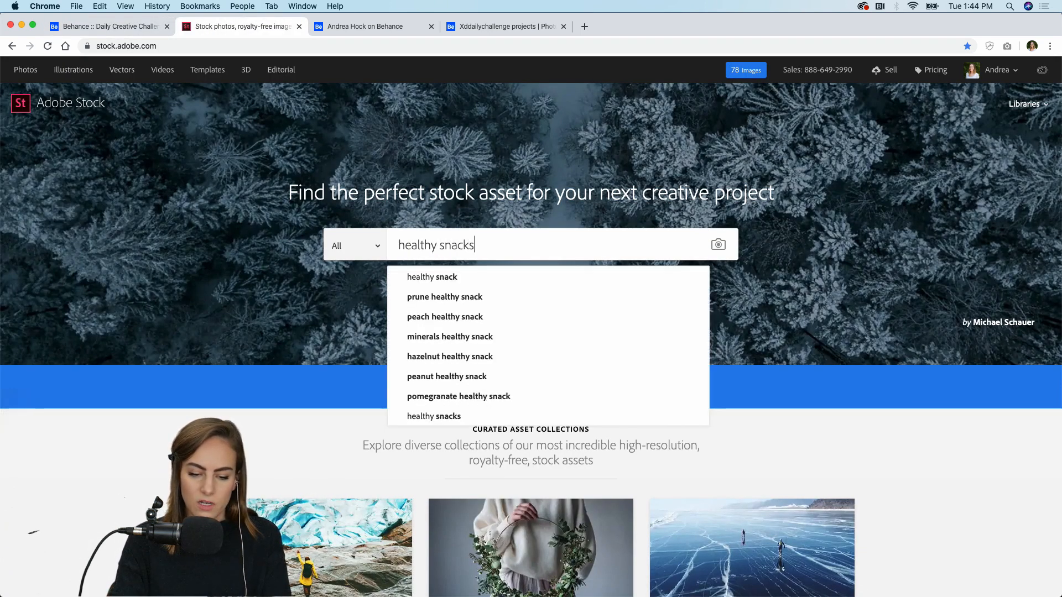
key(Return)
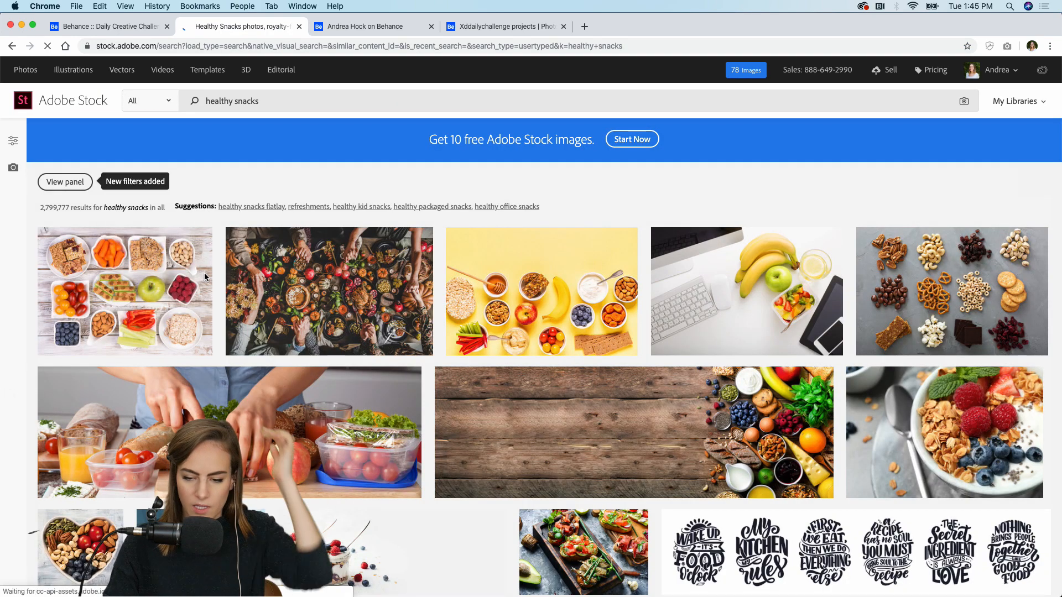
Switch back to Adobe XD, place the assorted snack bars image from the CC library on the Assets artboard and scale it to about 892 by 338.5.
mouse_move(586, 596)
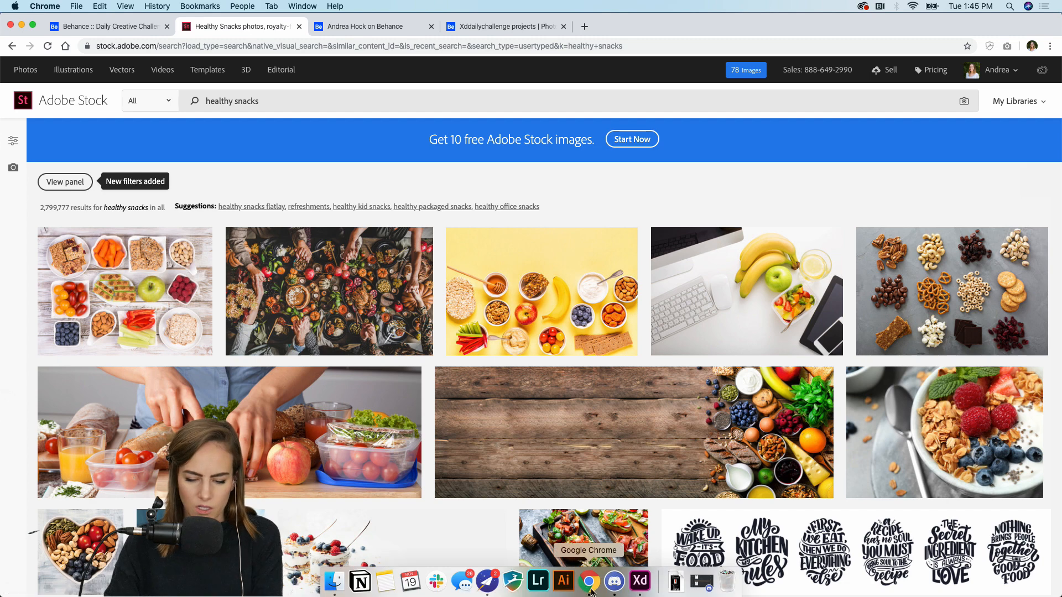
click(640, 590)
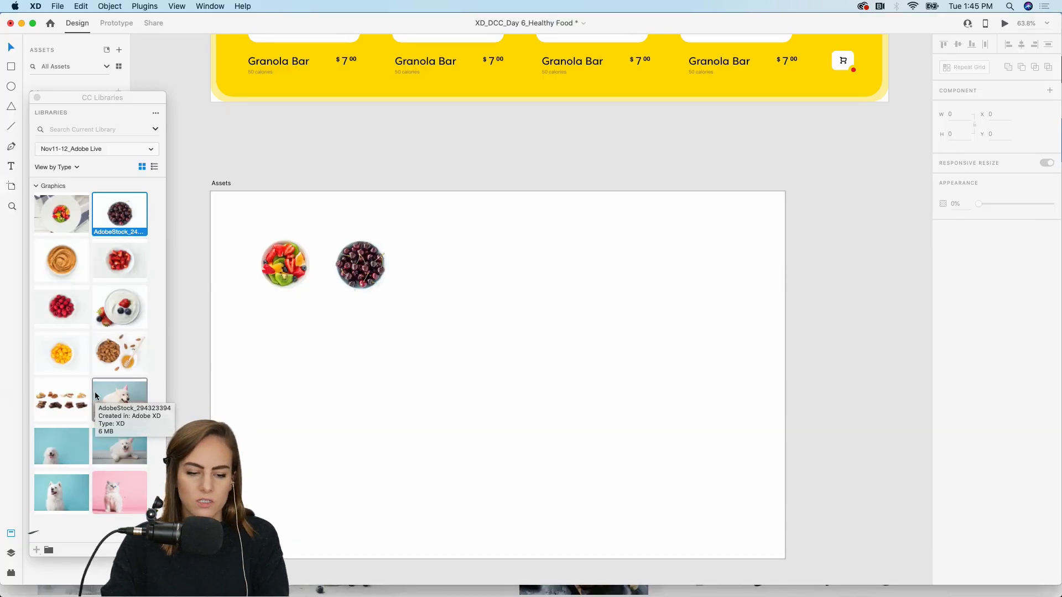
drag(89, 385, 521, 391)
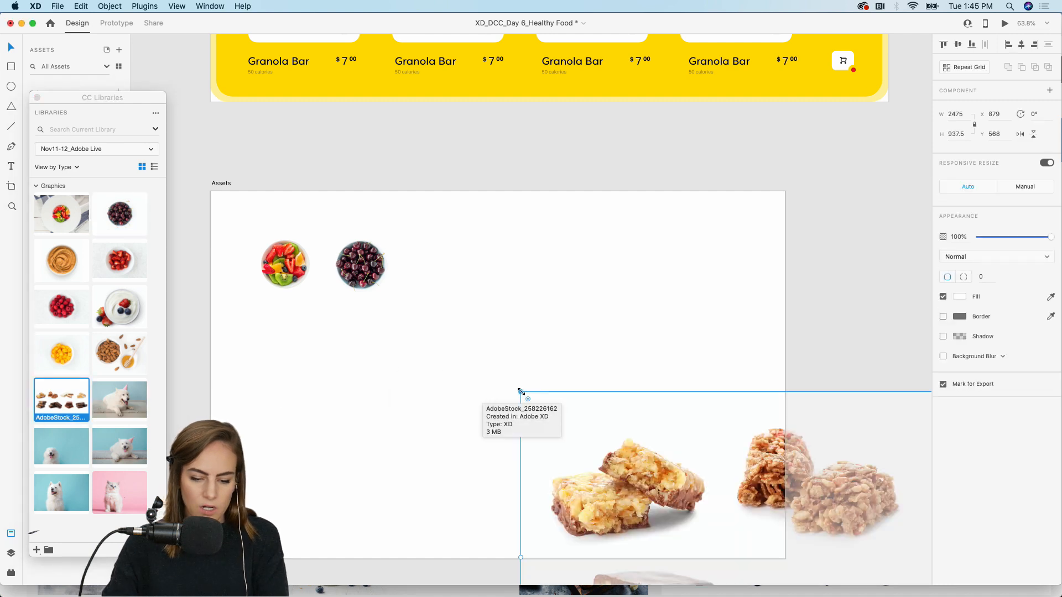
click(477, 341)
scroll(476, 341, down, 3)
scroll(477, 341, right, 2)
drag(477, 333, 327, 202)
scroll(327, 200, down, 5)
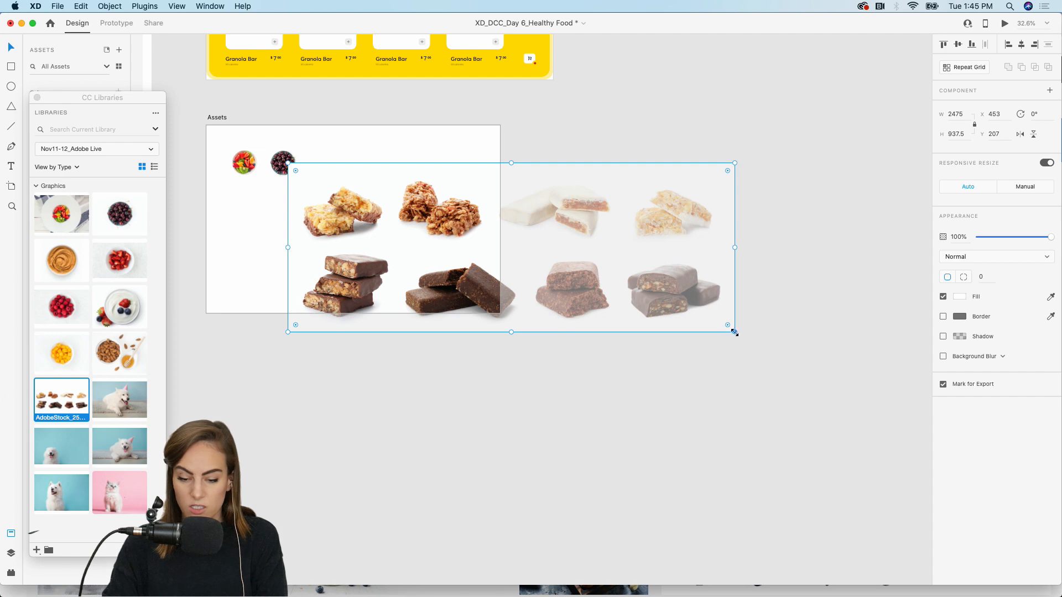
drag(739, 335, 449, 224)
scroll(317, 197, up, 10)
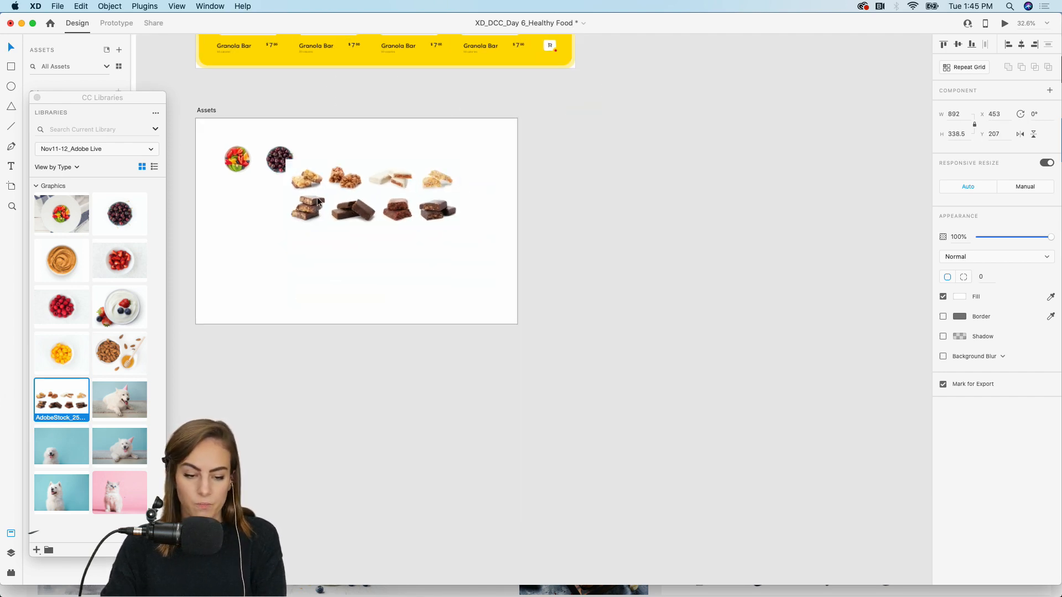
drag(317, 197, 380, 222)
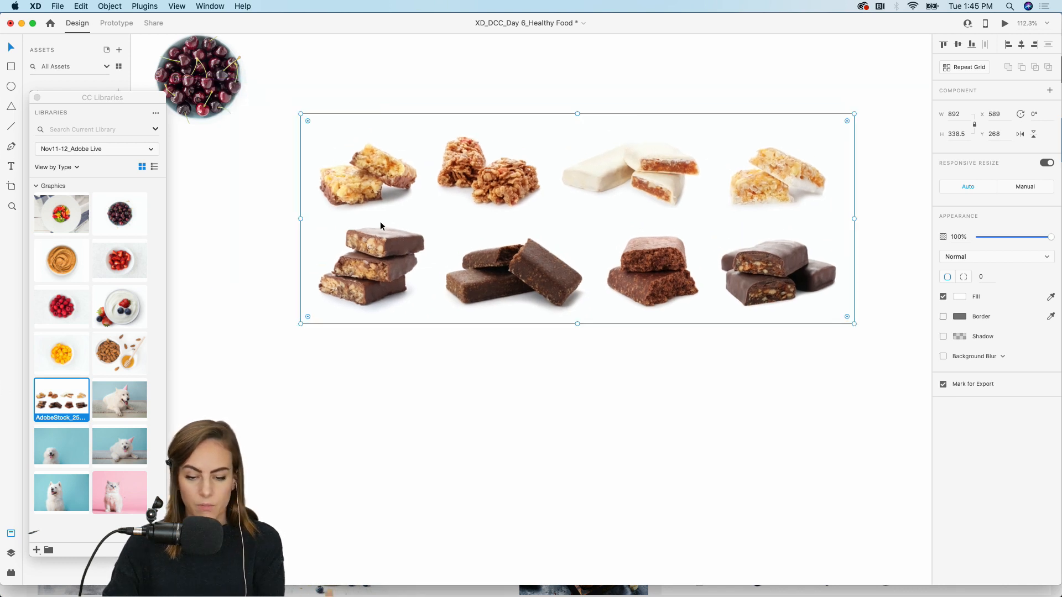
Mask the snack bars image with a rectangle about 206 by 189 around the three stacked chocolate nut bars and place the result beside the cherry bowl.
scroll(380, 221, left, 3)
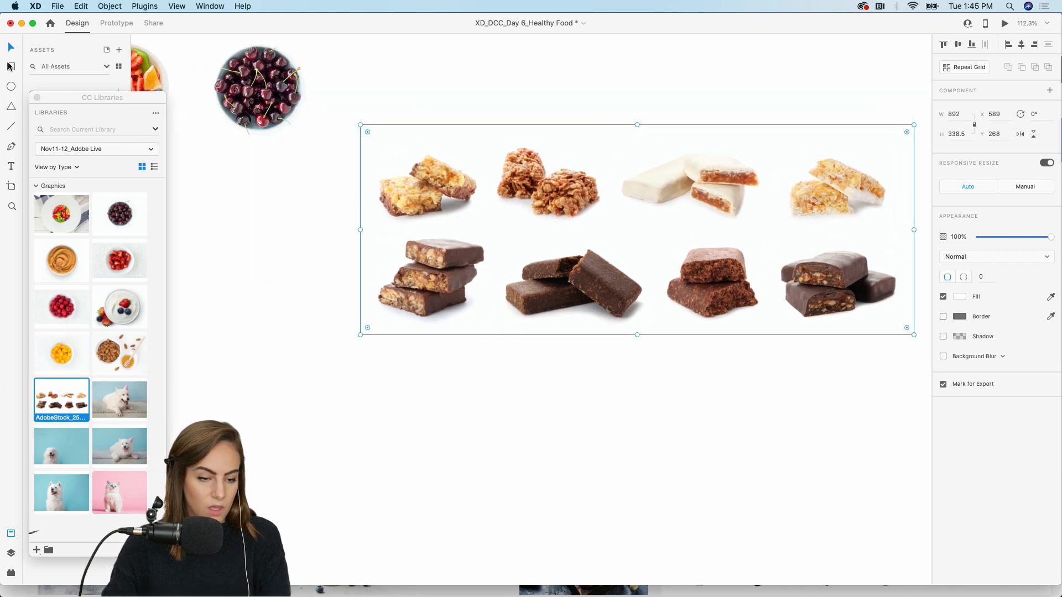
drag(366, 226, 493, 343)
key(super+shift+m)
drag(458, 249, 418, 86)
scroll(469, 352, left, 3)
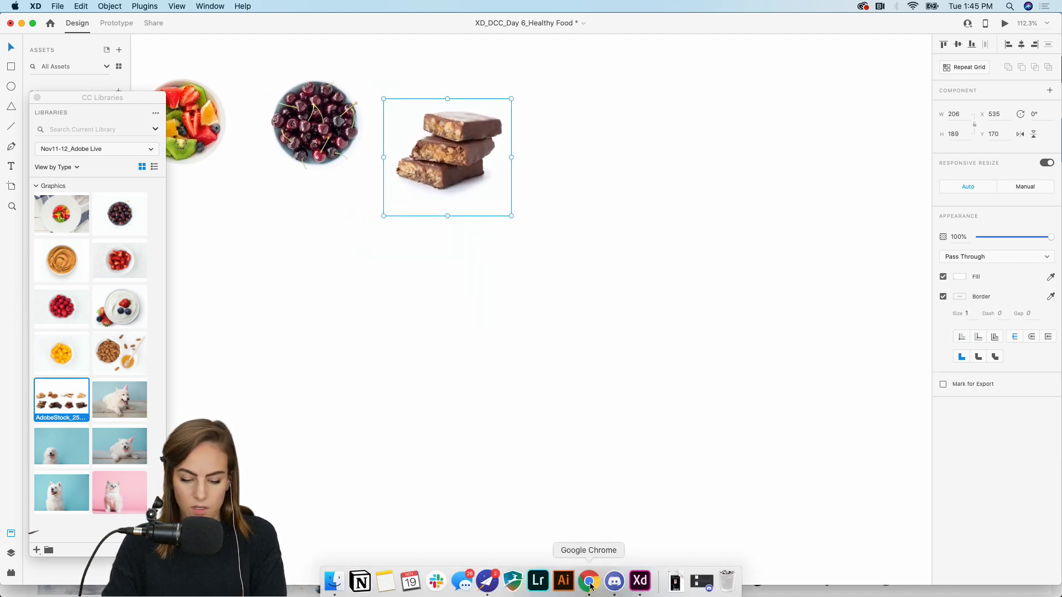
Switch to Chrome and look through the "healthy snacks" results on Adobe Stock for suitable product photos.
click(589, 584)
scroll(413, 310, down, 3)
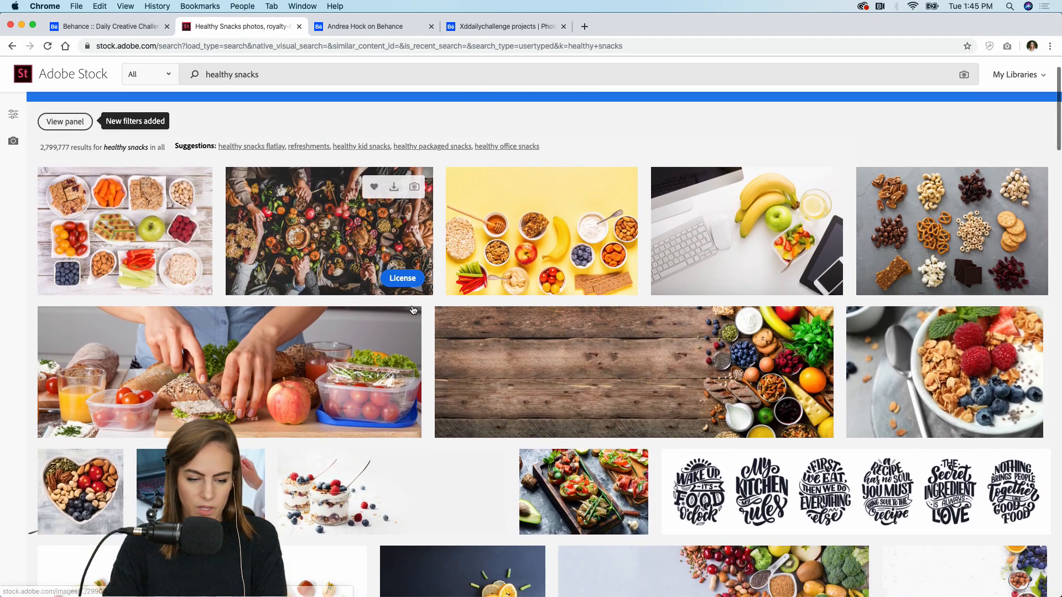
scroll(582, 220, down, 5)
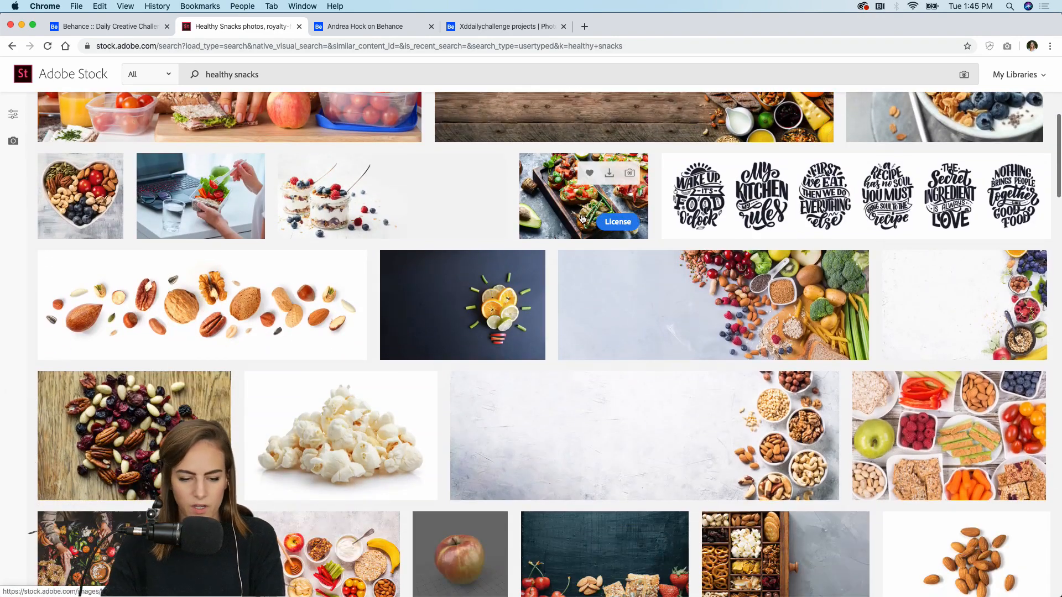
scroll(582, 220, down, 2)
scroll(581, 213, down, 10)
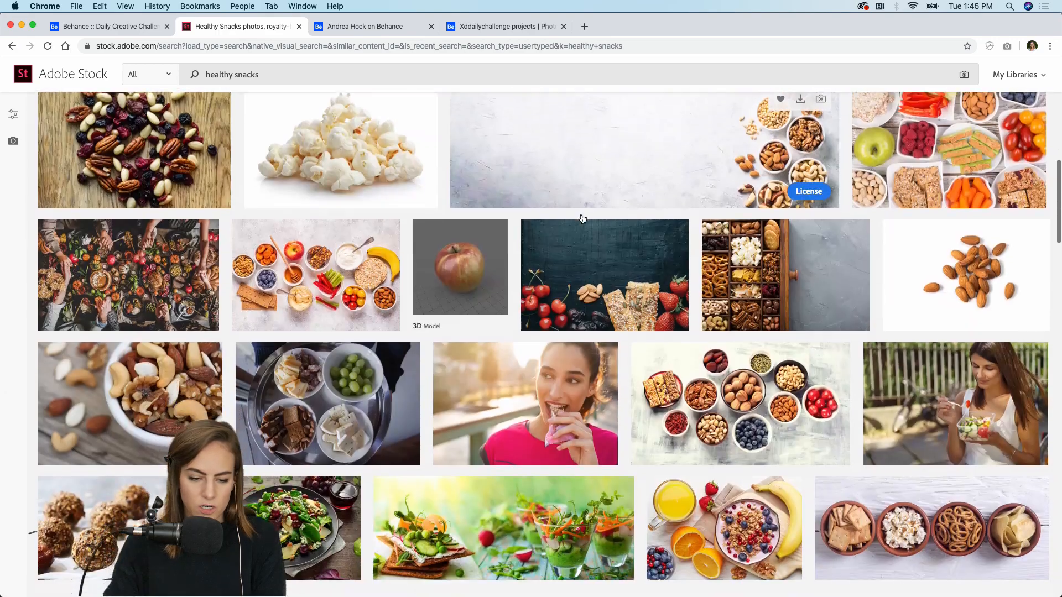
scroll(582, 218, down, 8)
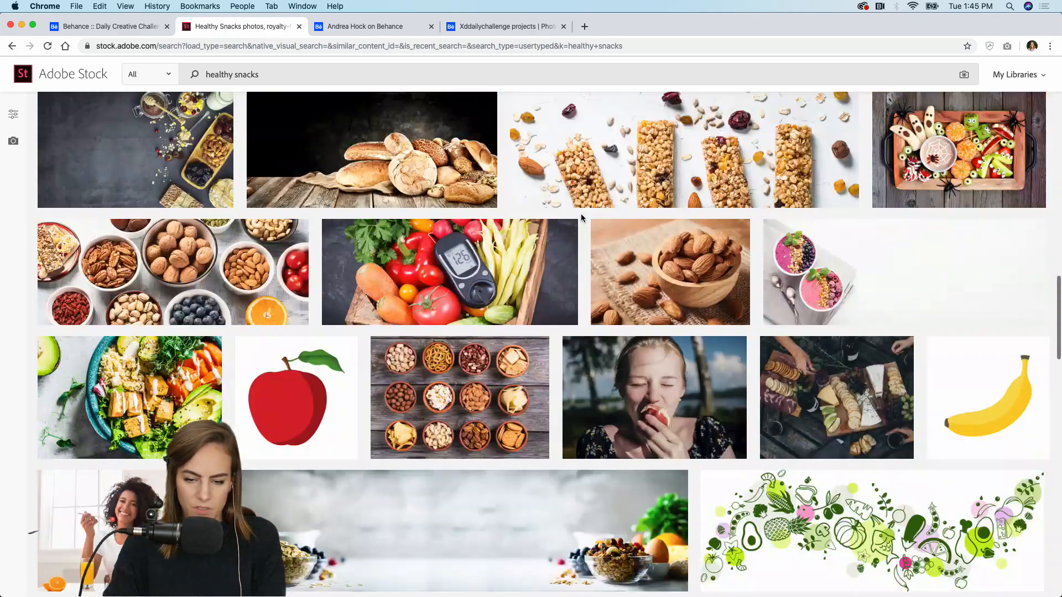
scroll(509, 209, down, 1)
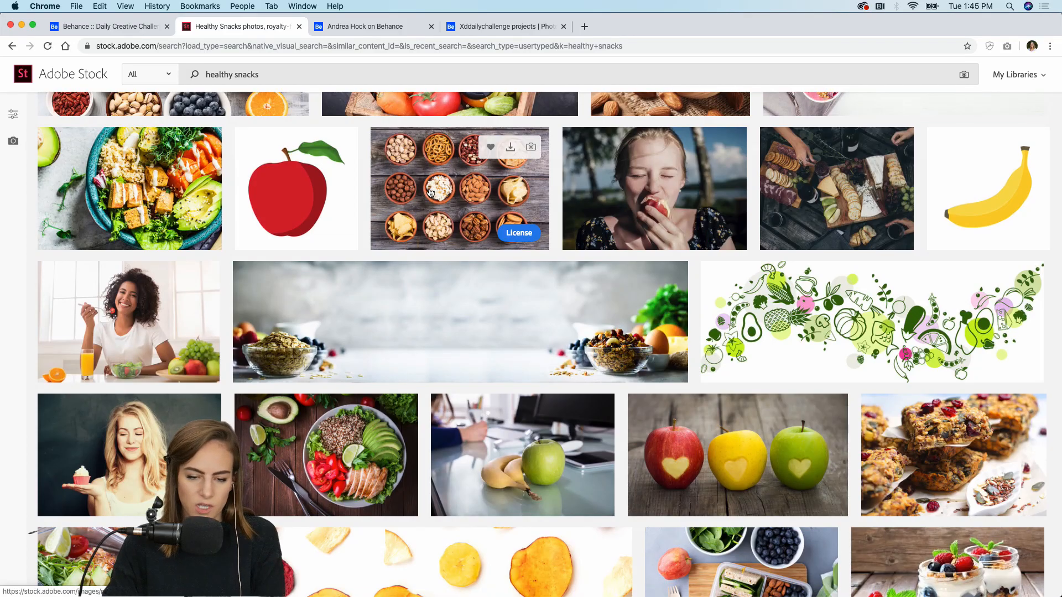
scroll(431, 193, down, 8)
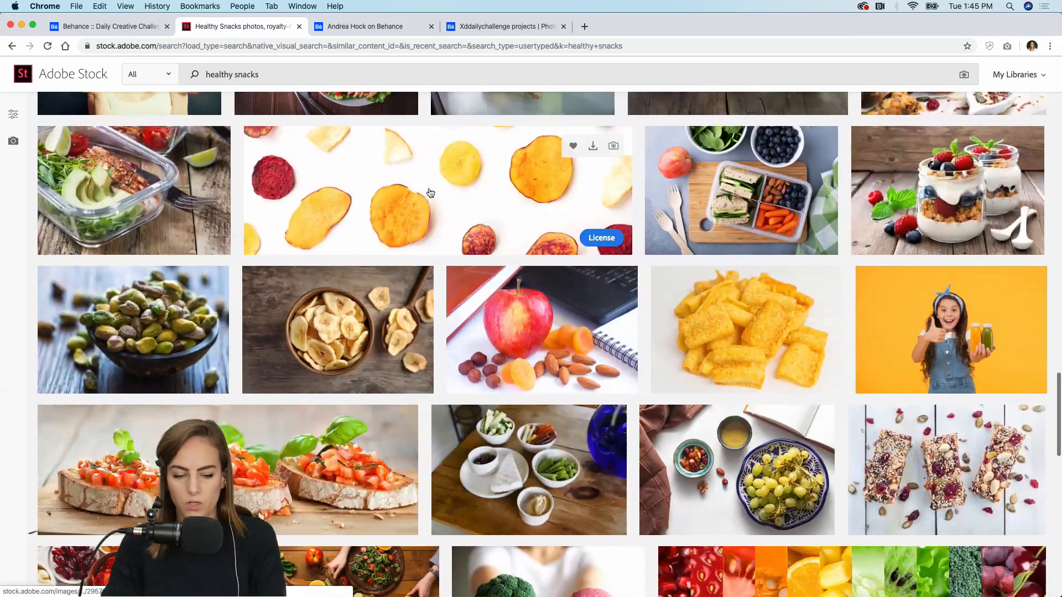
scroll(431, 192, down, 10)
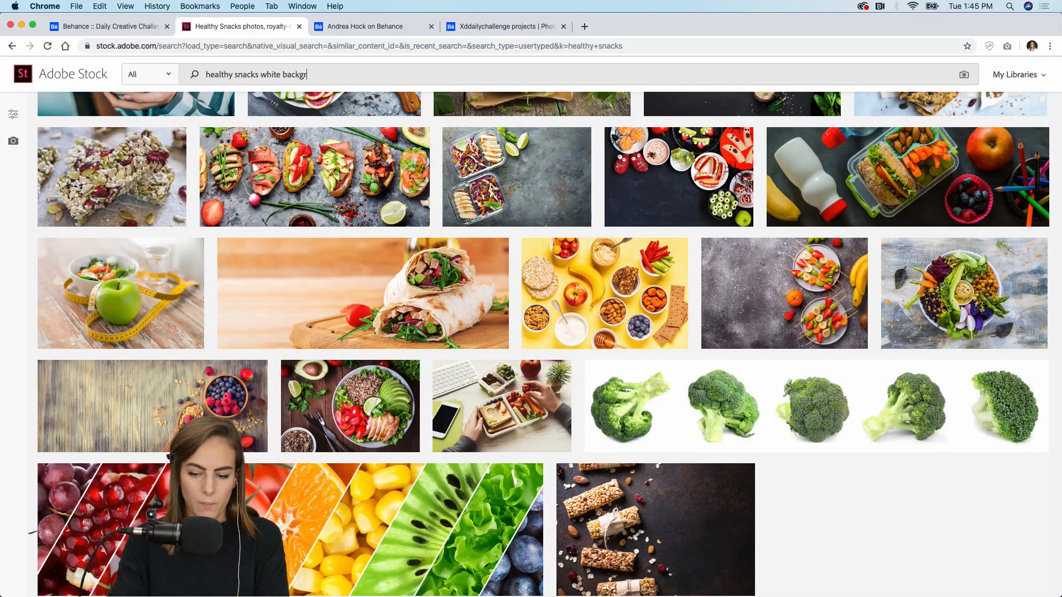
Search Adobe Stock for "healthy snacks white background" and open the full series of the oatmeal porridge with berries photo.
key(Return)
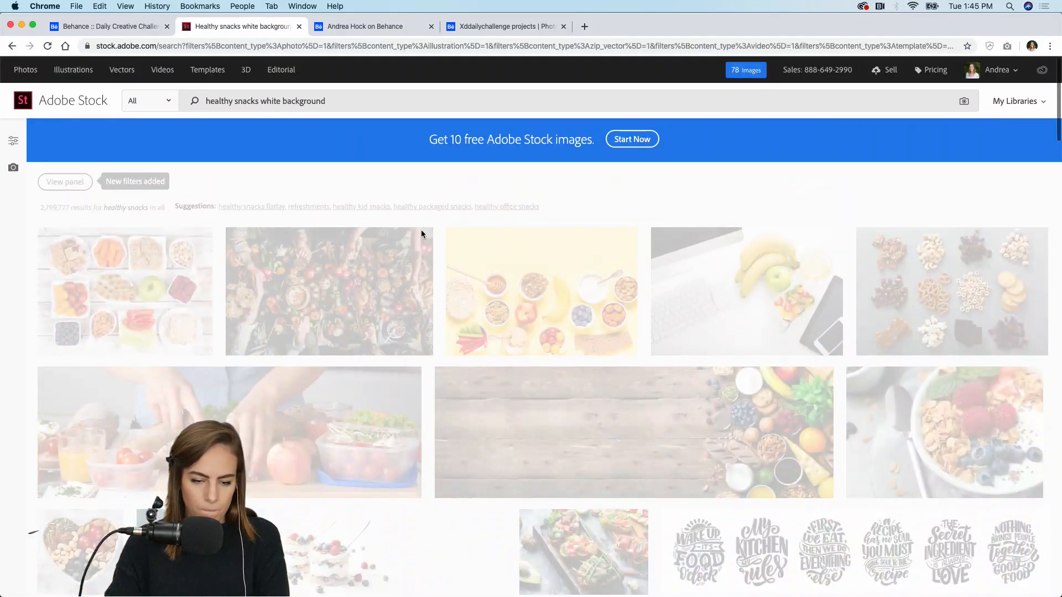
scroll(424, 235, down, 1)
scroll(426, 377, down, 9)
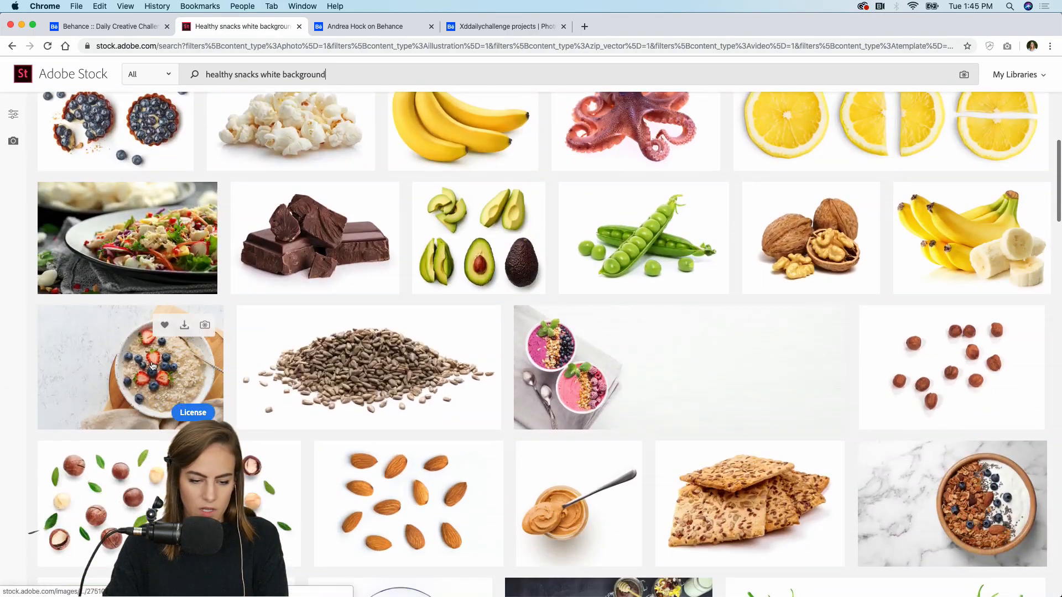
click(153, 366)
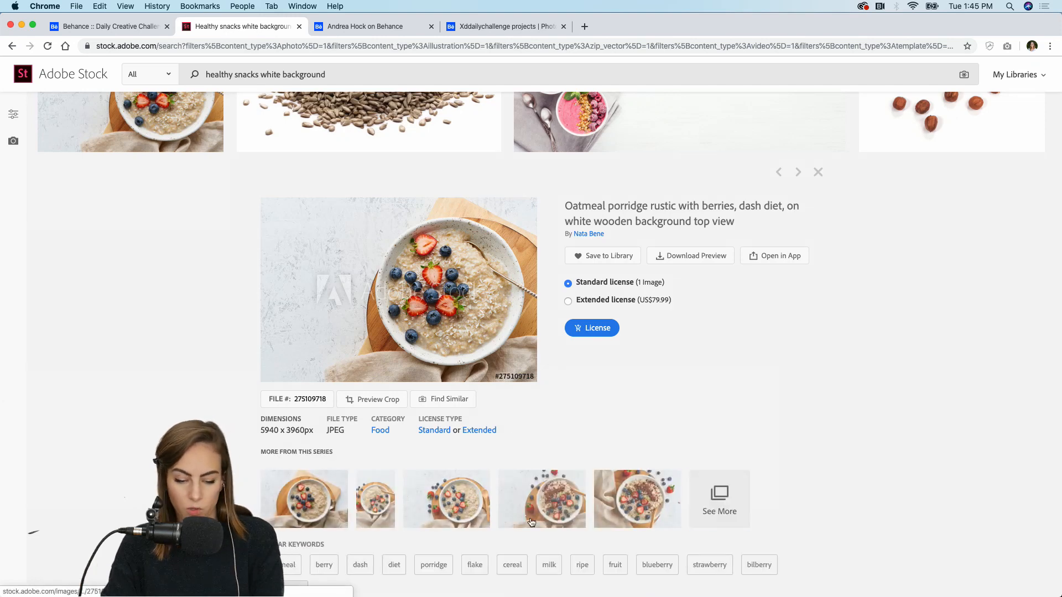
click(719, 500)
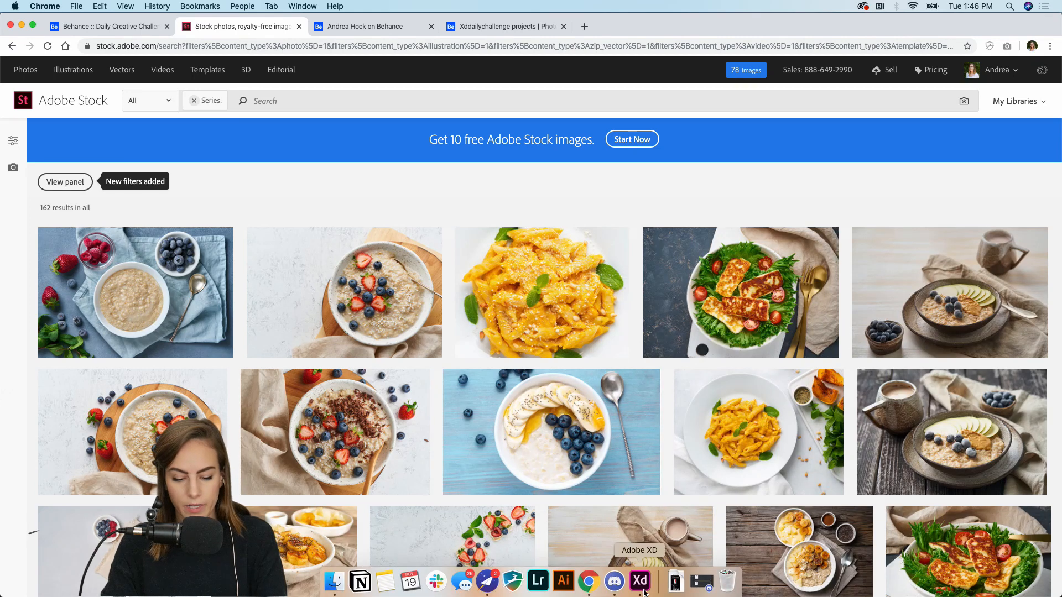
Return to Adobe XD, scale the masked chocolate bars down to about 179 by 164 and line them up with the cherry bowl.
click(644, 592)
scroll(405, 372, left, 2)
scroll(404, 372, up, 4)
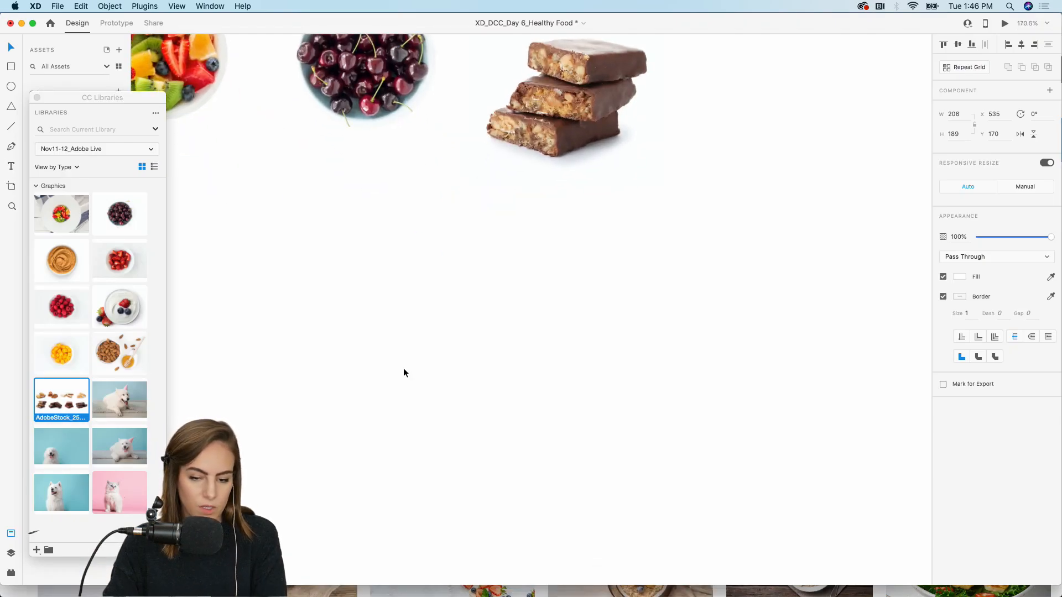
scroll(403, 367, up, 5)
scroll(404, 367, left, 1)
drag(683, 406, 658, 384)
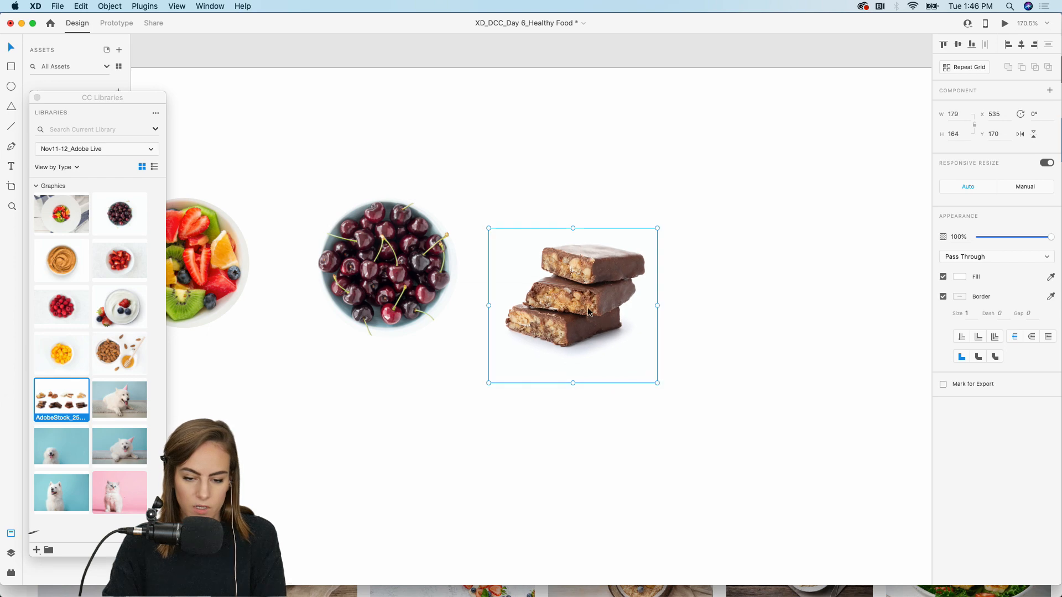
drag(590, 309, 599, 279)
scroll(597, 275, down, 5)
click(490, 400)
Place the peanut butter bowl image from the CC library on the Assets artboard and scale it to about 356.5 by 356.
scroll(490, 400, down, 2)
scroll(490, 400, right, 2)
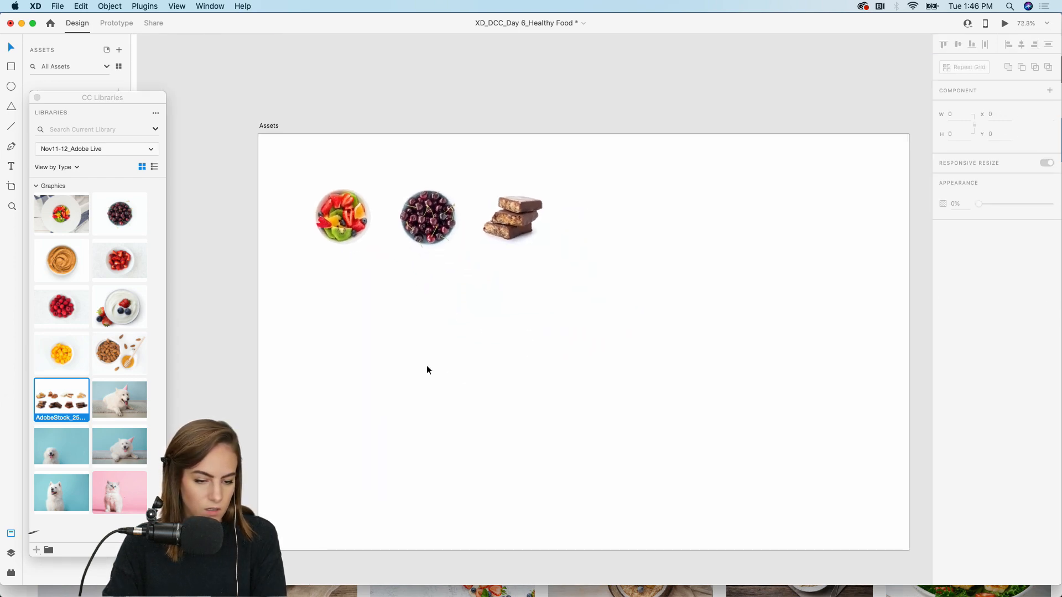
drag(55, 257, 462, 337)
scroll(462, 337, down, 5)
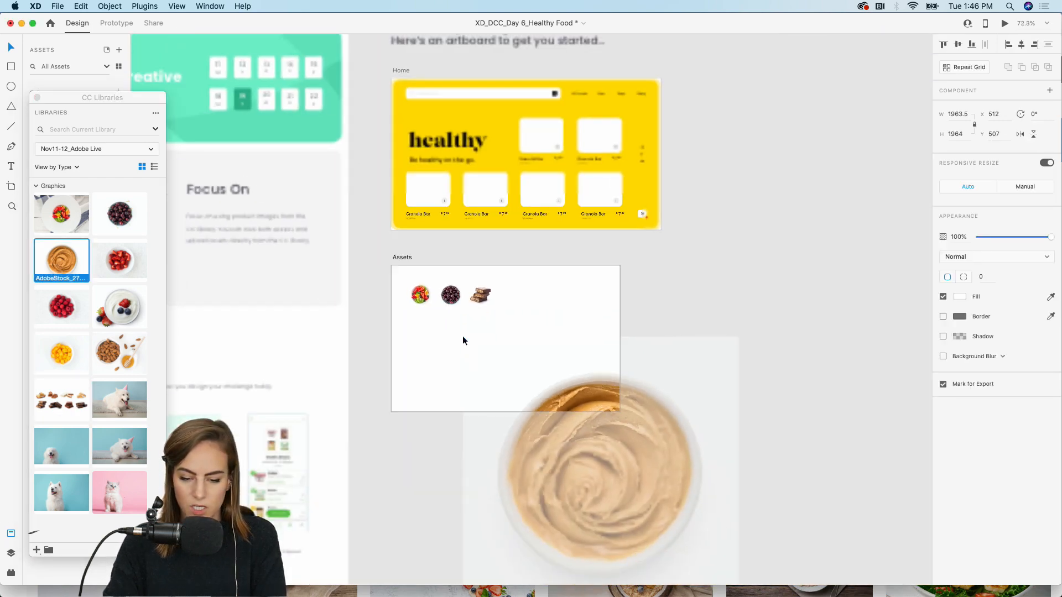
scroll(498, 359, down, 2)
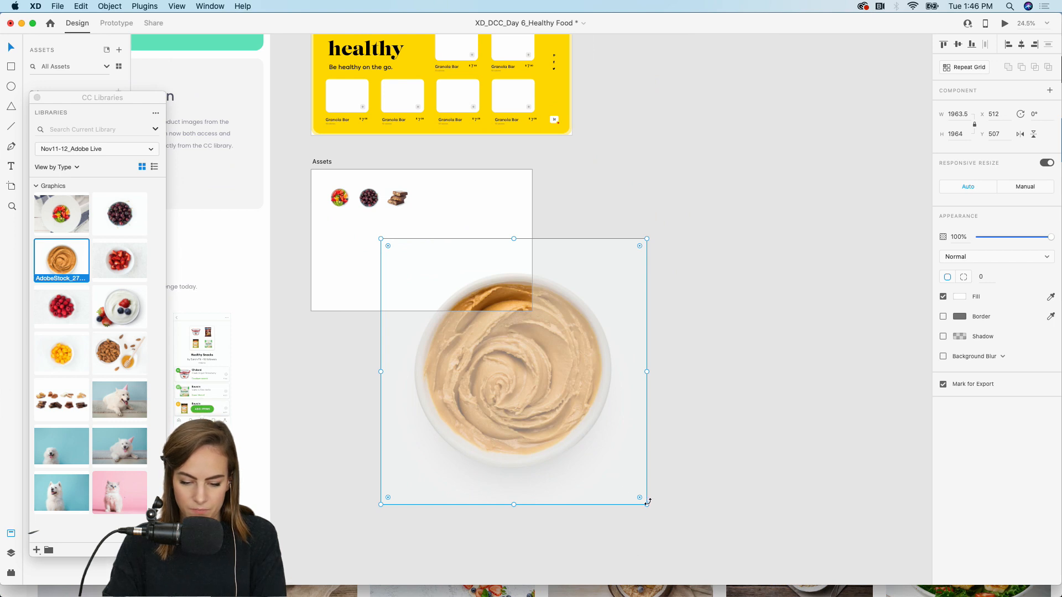
drag(647, 506, 436, 285)
scroll(437, 285, up, 5)
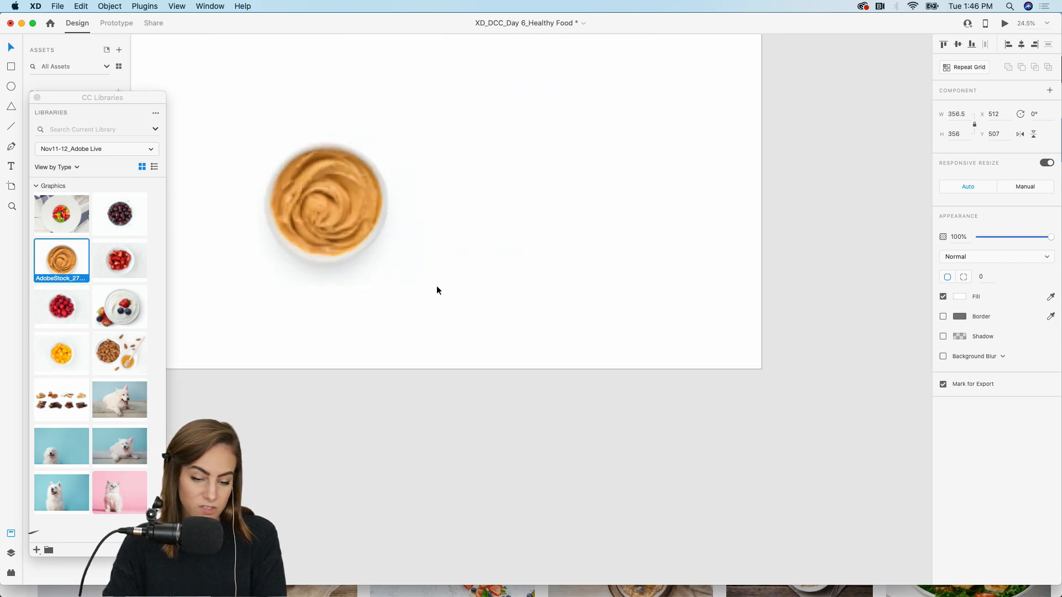
scroll(436, 286, left, 3)
scroll(417, 242, up, 3)
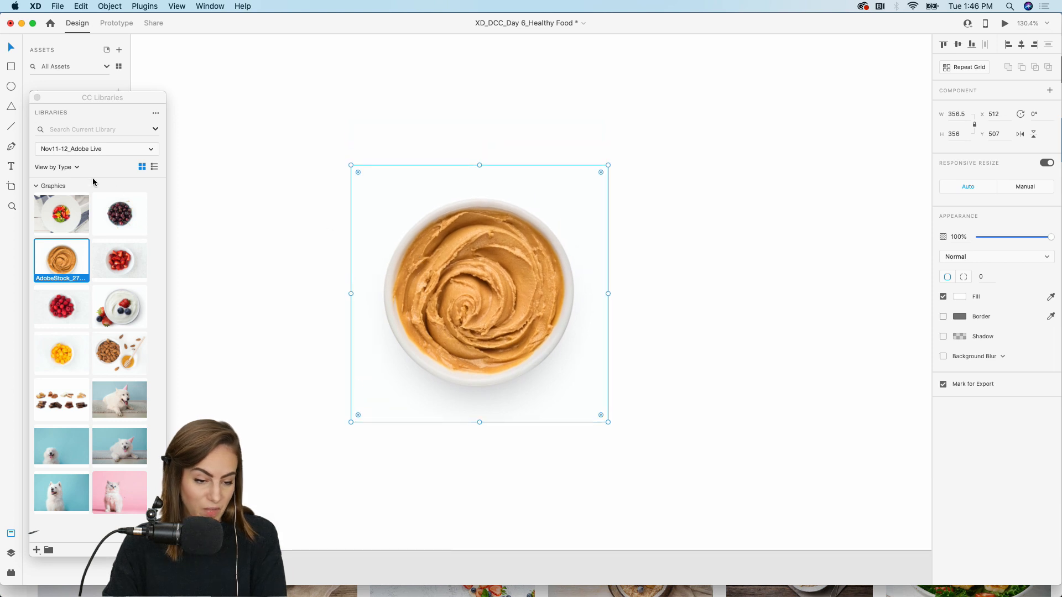
Draw a circle about 270 px wide around the peanut butter bowl and mask the image with it.
mouse_move(365, 185)
mouse_down()
mouse_move(569, 368)
mouse_move(550, 369)
mouse_up()
drag(464, 302, 488, 314)
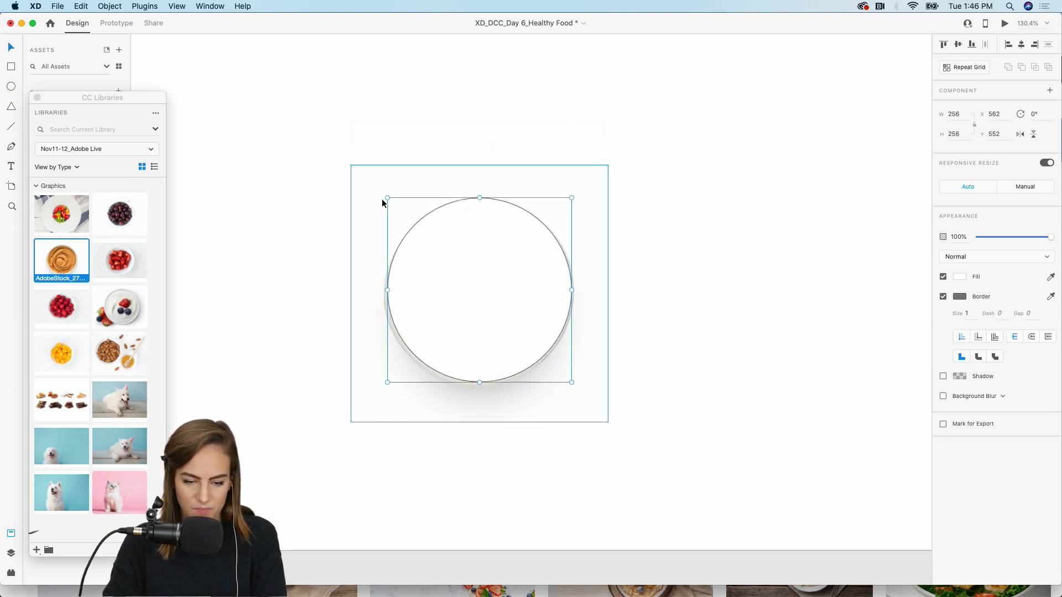
drag(388, 198, 379, 189)
drag(427, 239, 433, 242)
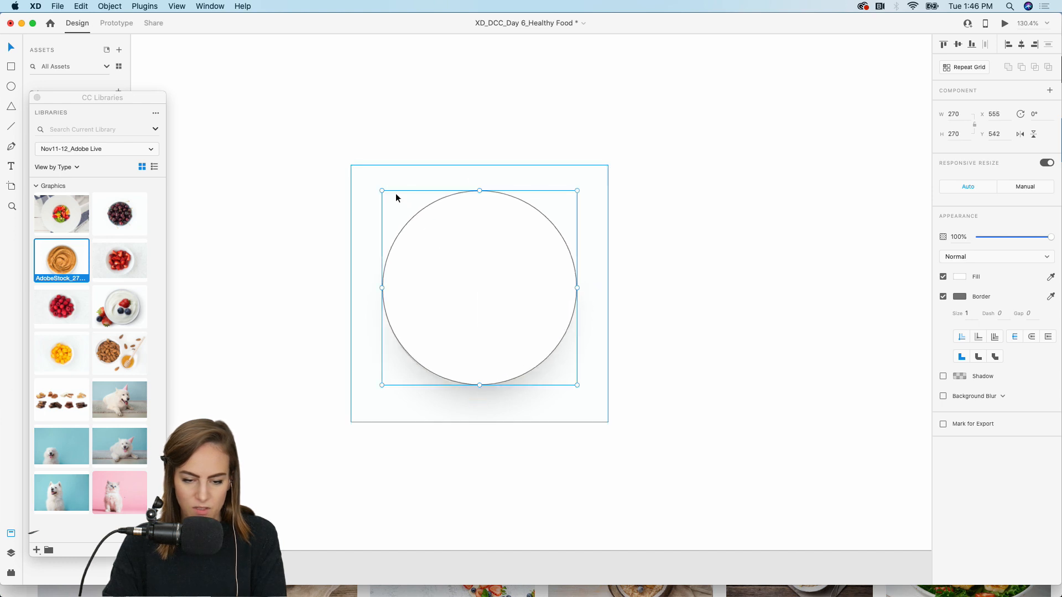
shift+click(387, 182)
key(super+shift+m)
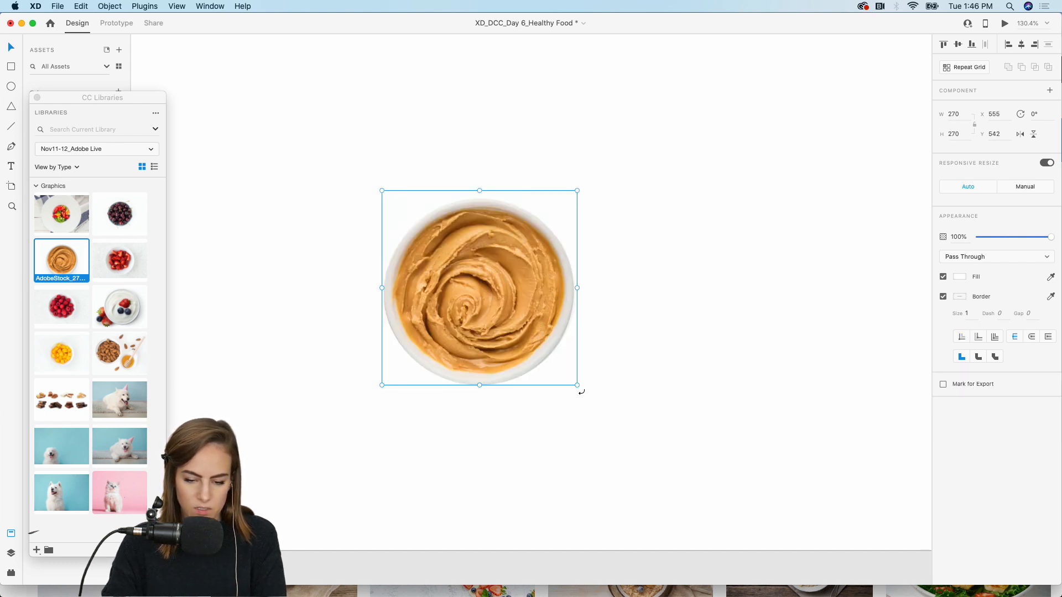
Scale the masked peanut butter bowl down to about 147 px square and place it in the row beside the chocolate bars.
drag(577, 385, 669, 184)
scroll(494, 307, up, 5)
scroll(494, 307, left, 2)
scroll(662, 136, up, 4)
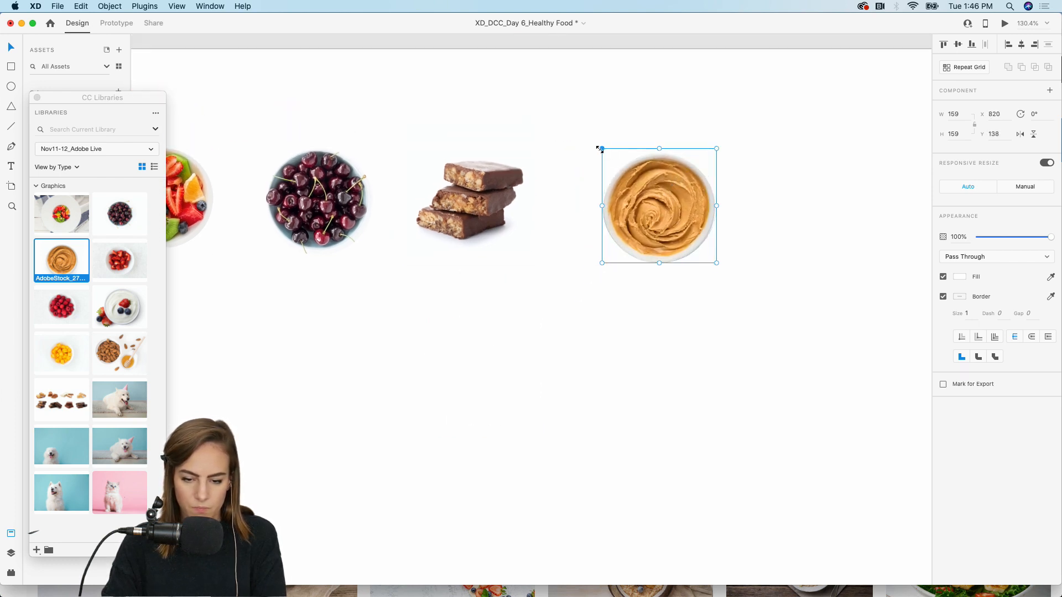
click(504, 332)
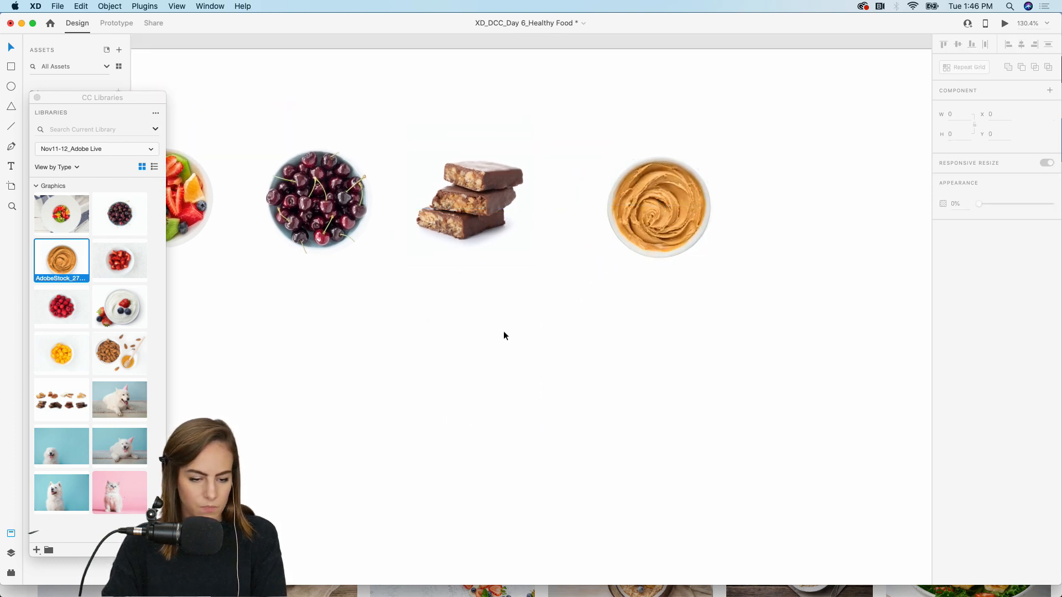
Try extending the Home artboard's height to 1259 px, and undo the change.
scroll(503, 337, down, 5)
scroll(502, 337, down, 1)
scroll(487, 241, up, 3)
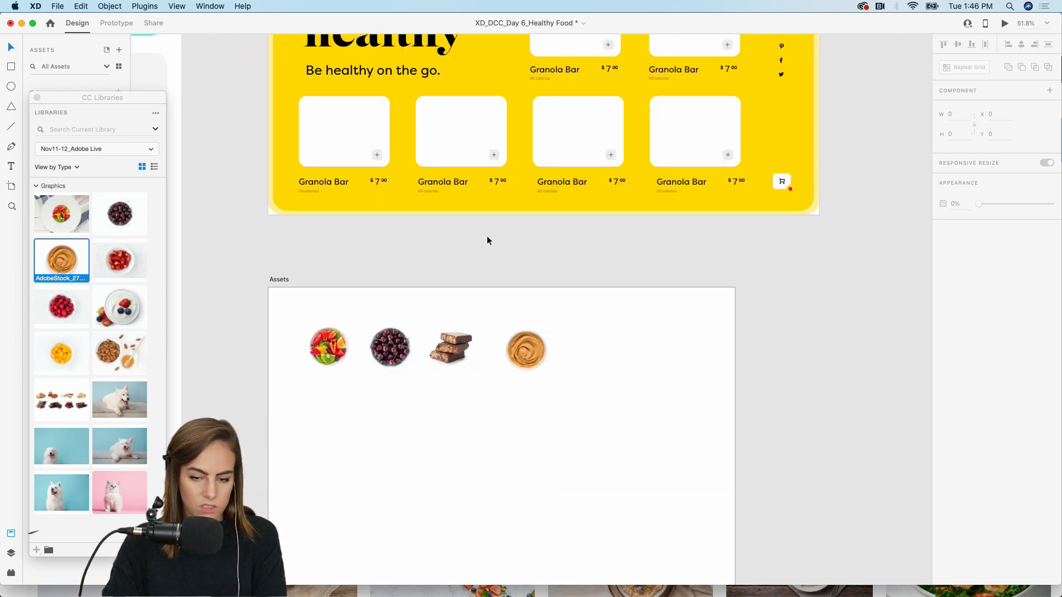
scroll(613, 78, up, 5)
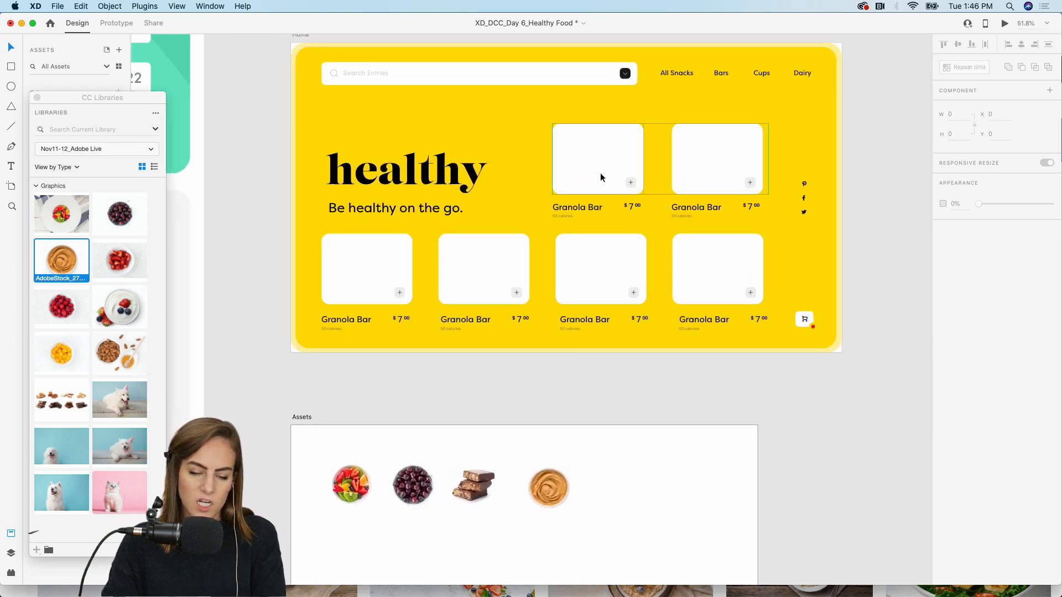
click(302, 37)
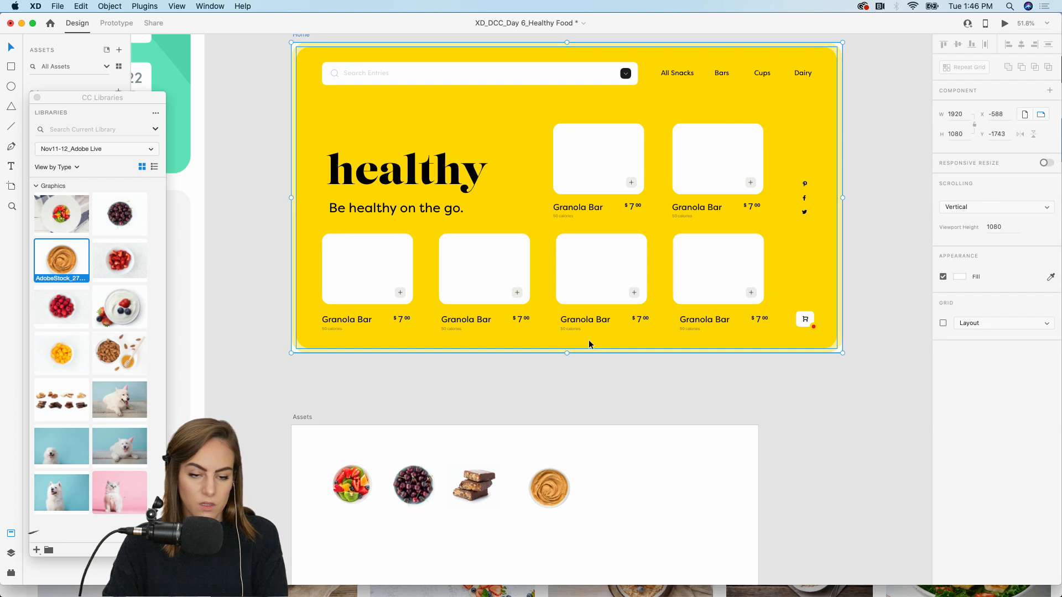
drag(565, 368, 570, 407)
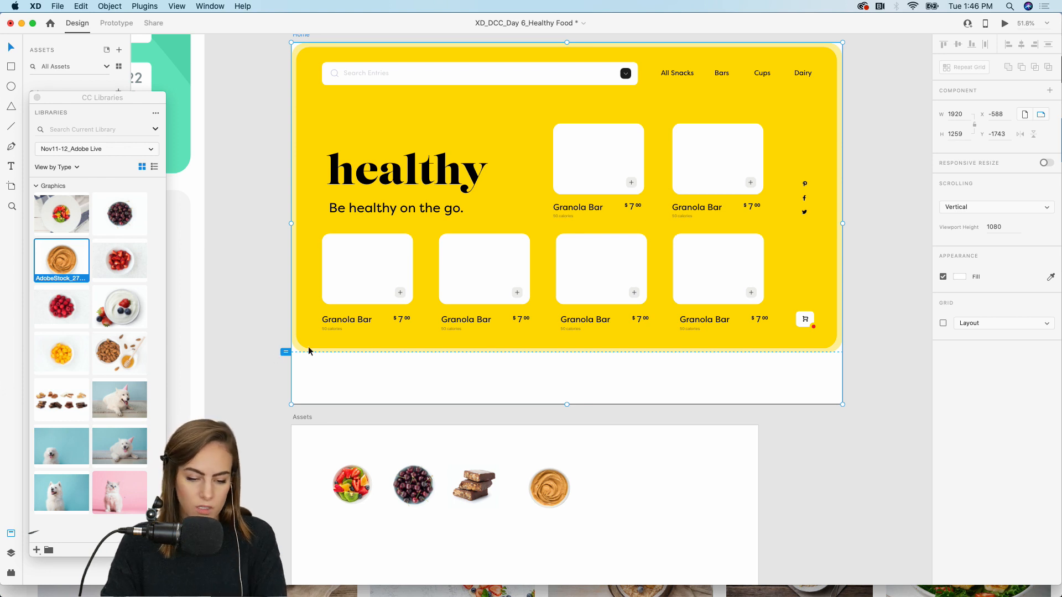
key(super+z)
click(510, 394)
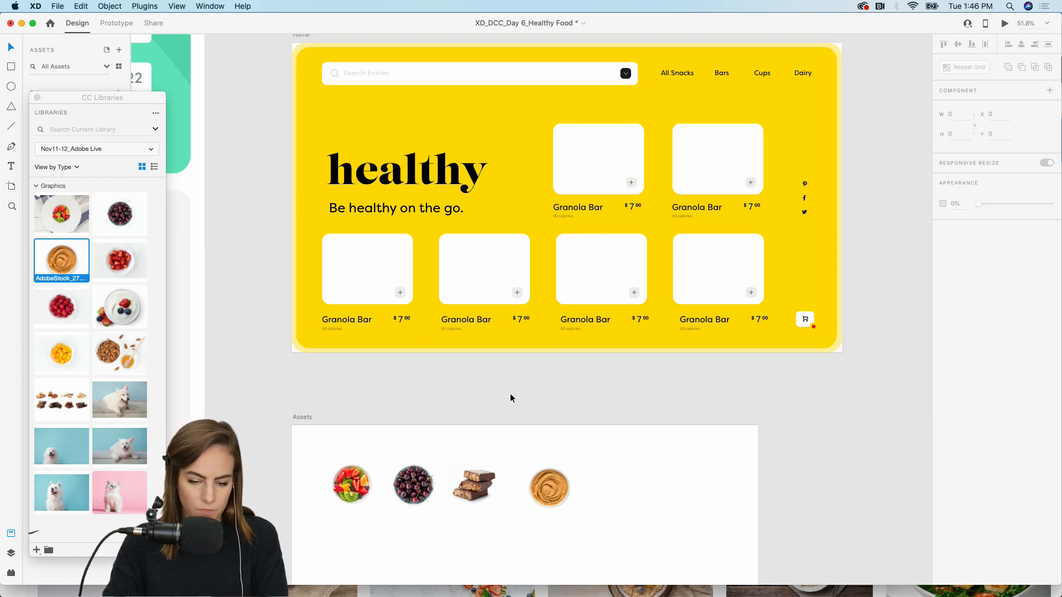
Place the almonds and honey image from the CC library on the Assets artboard and scale it to about 374 by 280.
scroll(510, 394, down, 3)
scroll(587, 369, down, 2)
scroll(587, 365, up, 3)
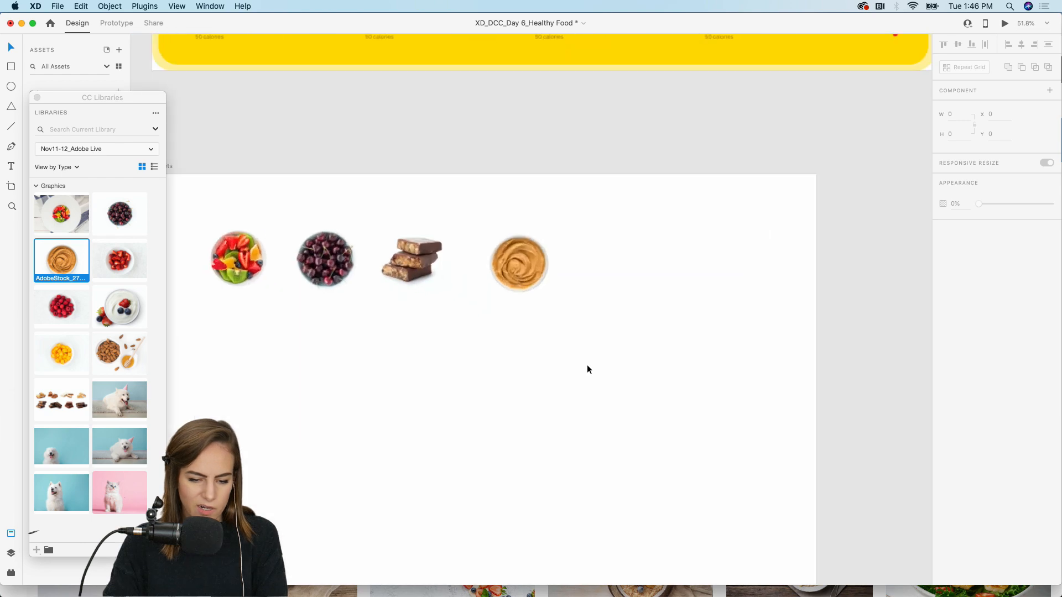
scroll(588, 370, up, 5)
drag(119, 353, 484, 343)
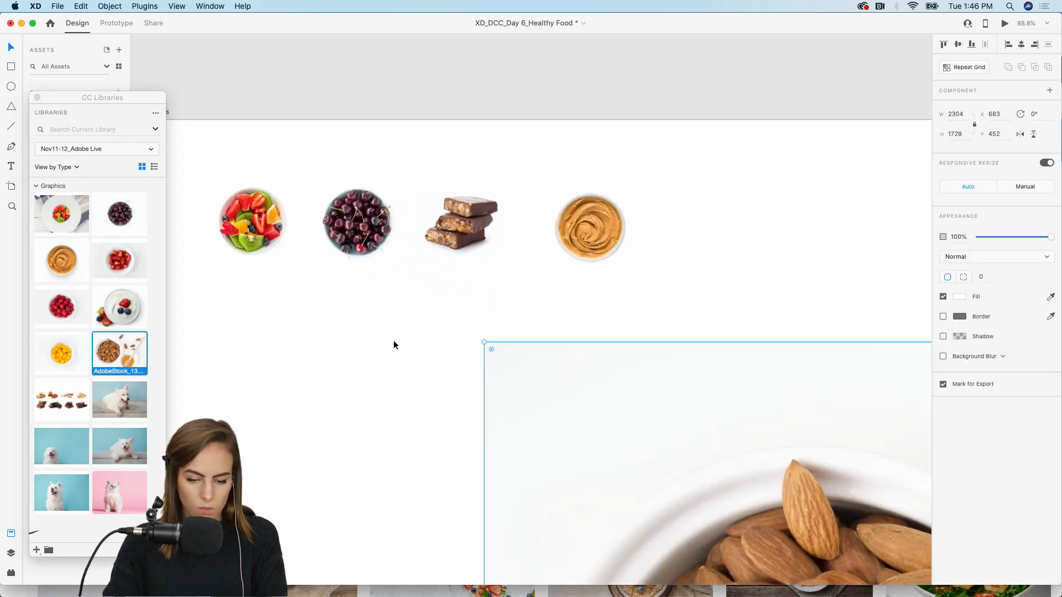
scroll(393, 345, down, 10)
scroll(780, 562, down, 3)
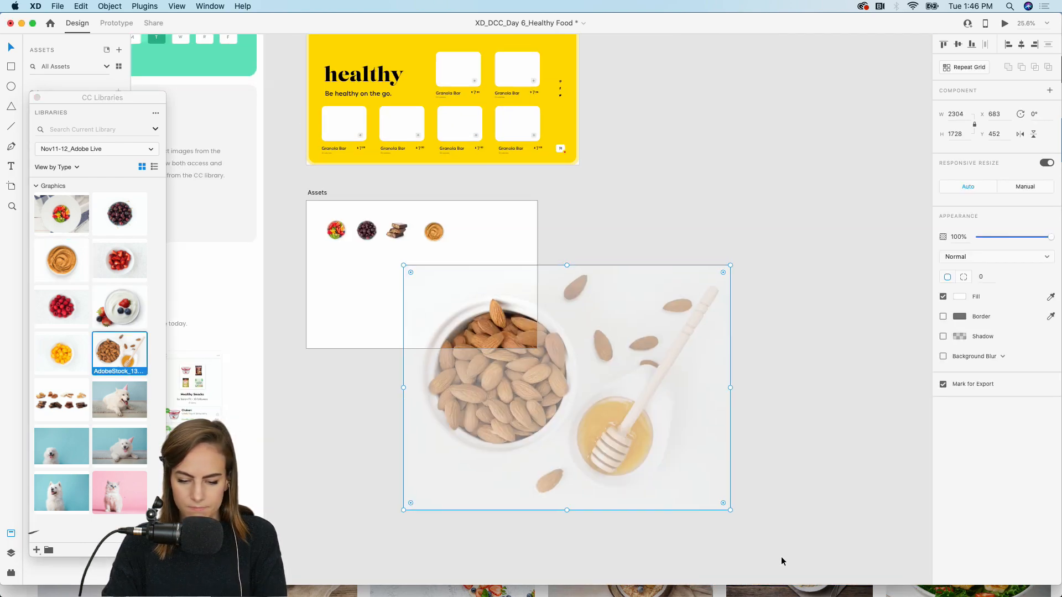
scroll(782, 562, down, 1)
drag(730, 483, 458, 277)
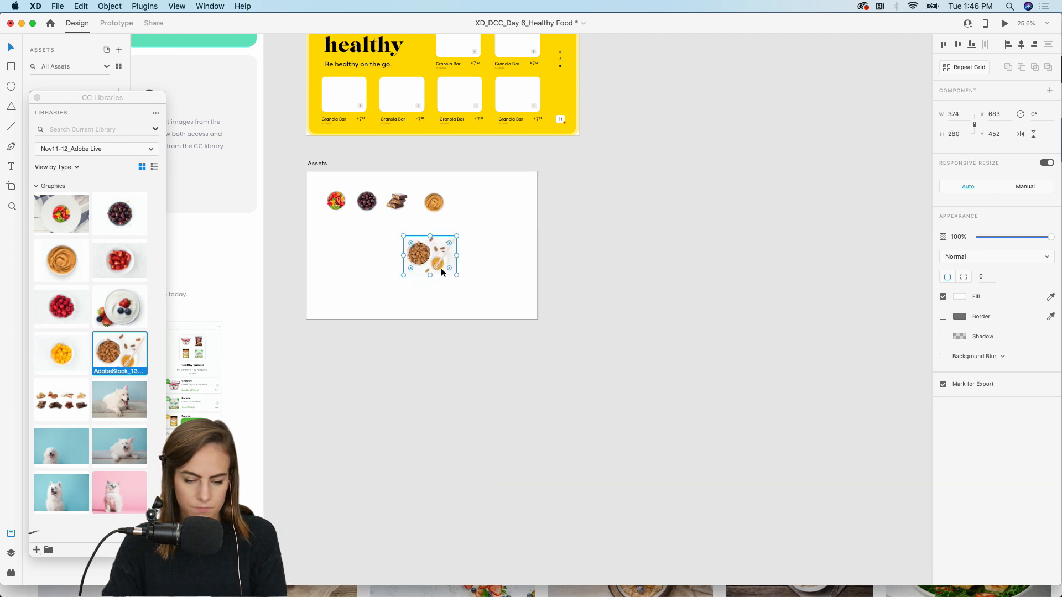
Draw a circle about 183 px wide around the almond bowl and mask the image with it.
scroll(449, 224, up, 5)
scroll(450, 224, up, 4)
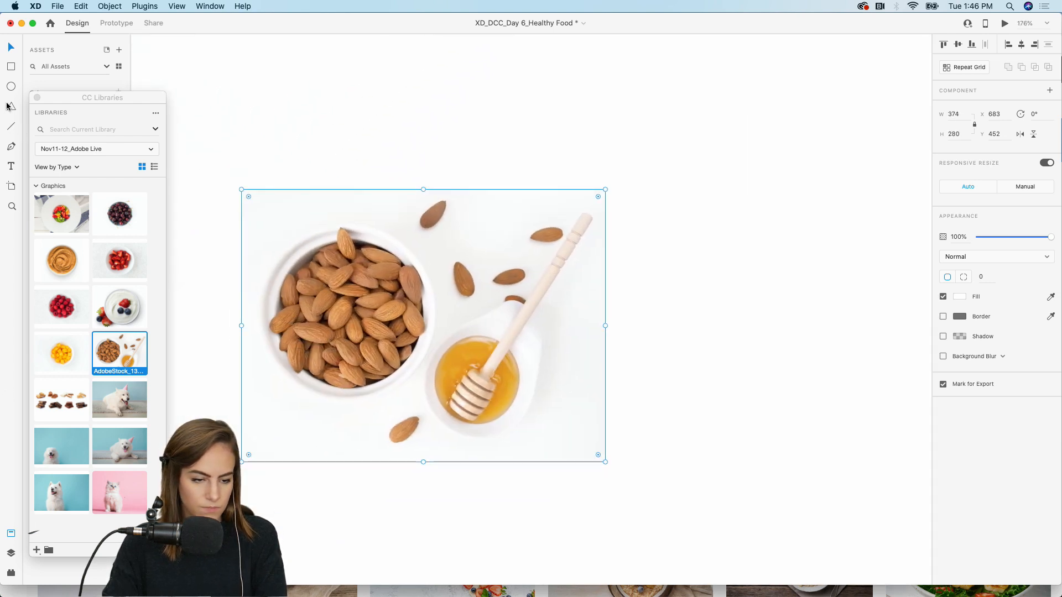
drag(258, 221, 437, 400)
shift+click(518, 317)
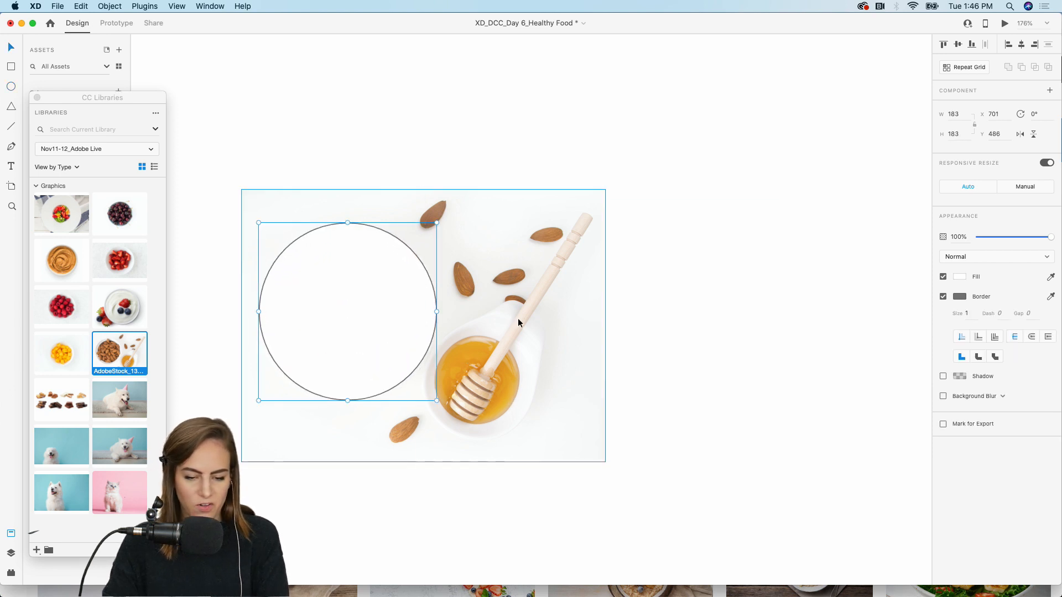
key(super+shift+m)
Move the masked almond bowl beside the peanut butter bowl, scale it to about 148 px square and align its upper edge with the row.
scroll(343, 304, down, 6)
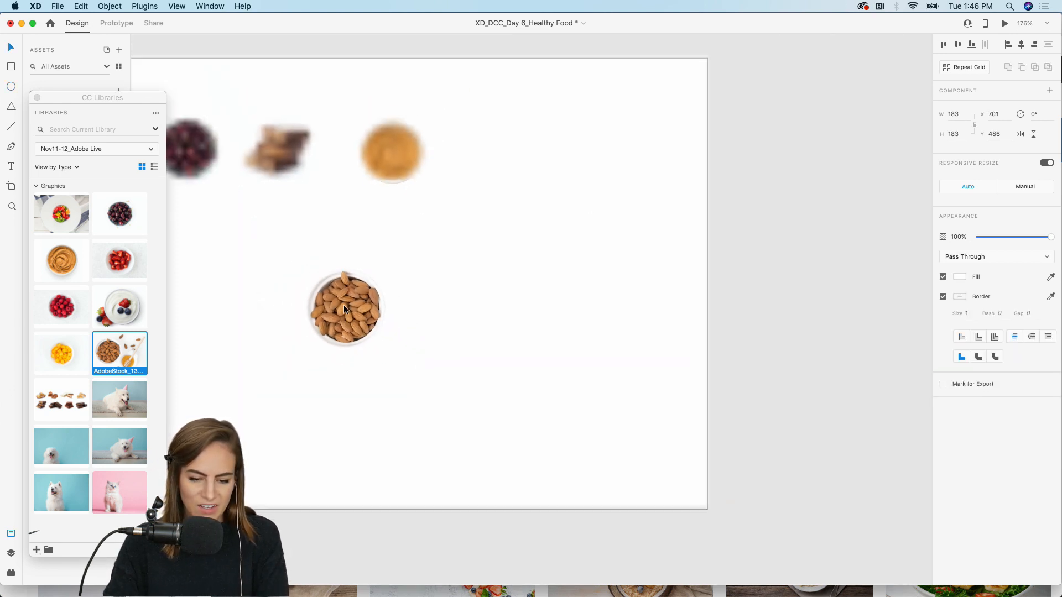
drag(411, 316, 521, 198)
drag(484, 162, 492, 173)
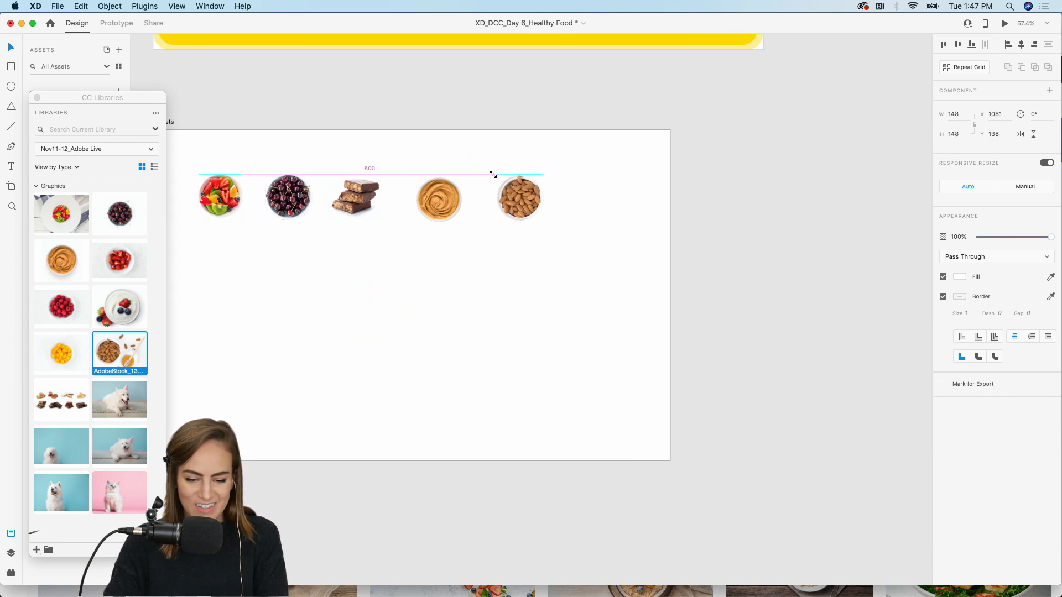
click(379, 327)
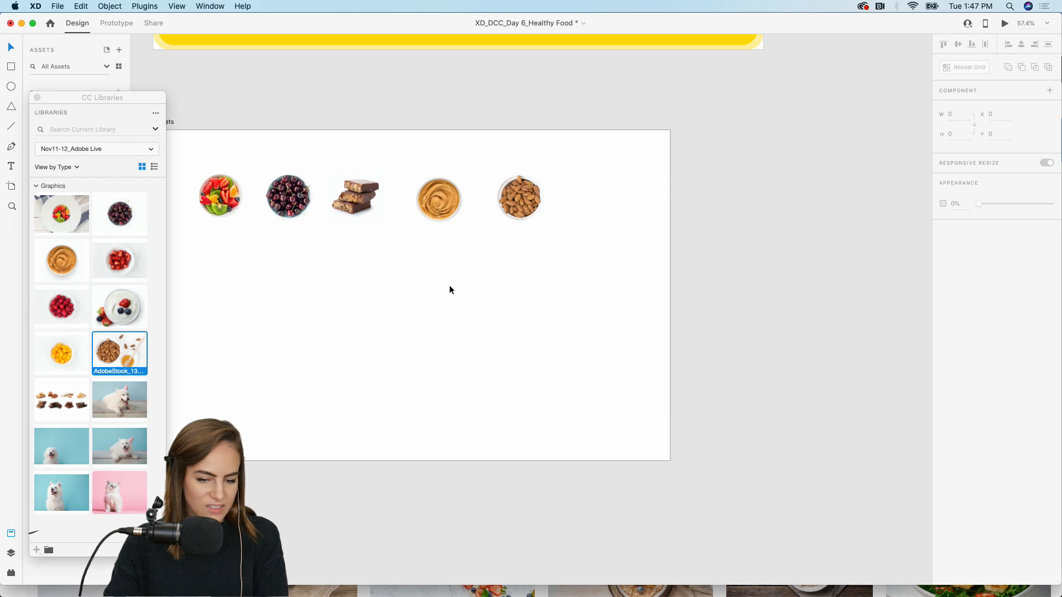
Place the mango bowl image from the CC library, scale it to about 895 by 597 and move it up onto the Assets artboard.
scroll(449, 284, left, 3)
scroll(449, 284, up, 2)
drag(35, 346, 483, 337)
scroll(482, 337, down, 3)
scroll(482, 337, down, 2)
scroll(493, 352, down, 3)
scroll(493, 352, right, 3)
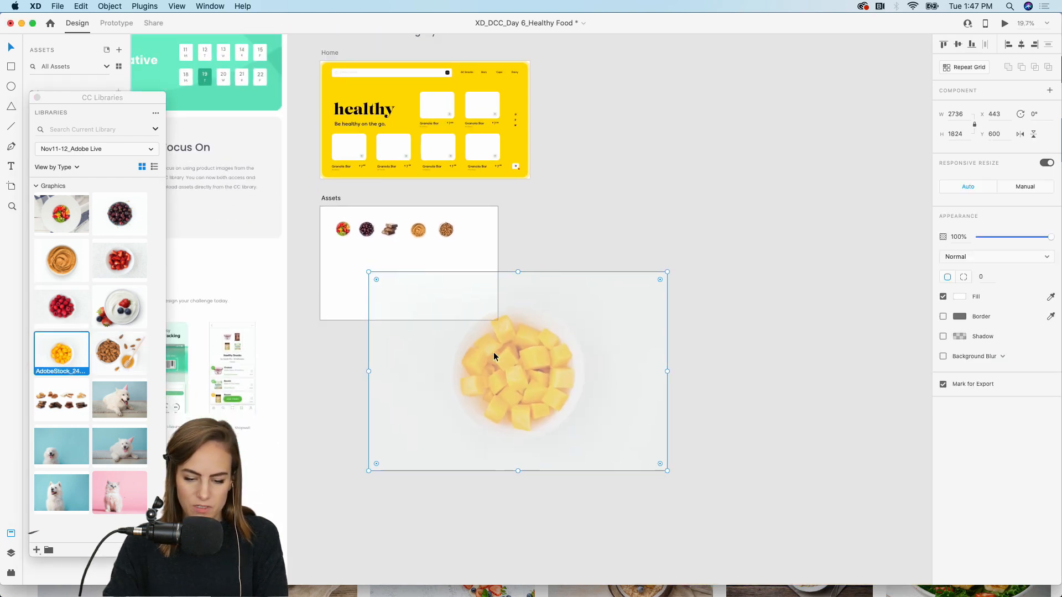
drag(658, 459, 477, 330)
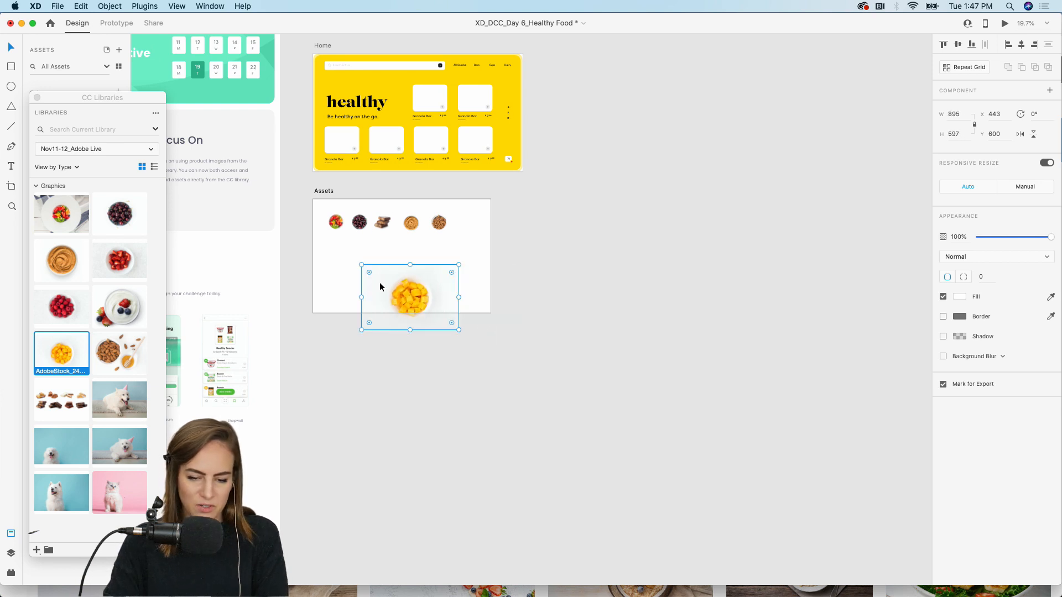
scroll(387, 299, up, 3)
drag(406, 376, 387, 318)
Draw a circle about 393 px wide, center it over the mango bowl and mask the image with it.
scroll(387, 318, up, 5)
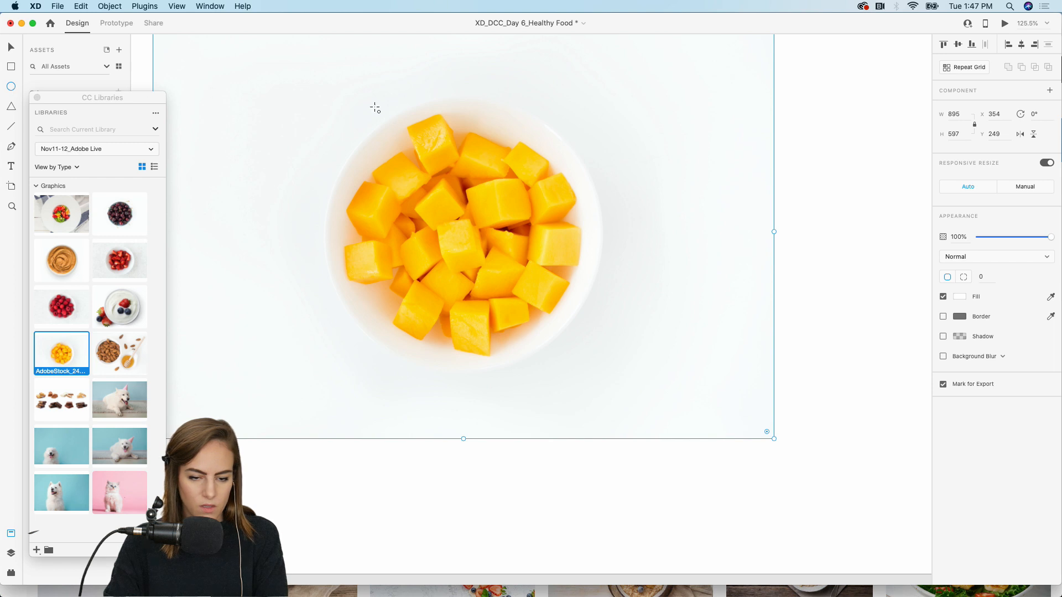
drag(319, 82, 626, 353)
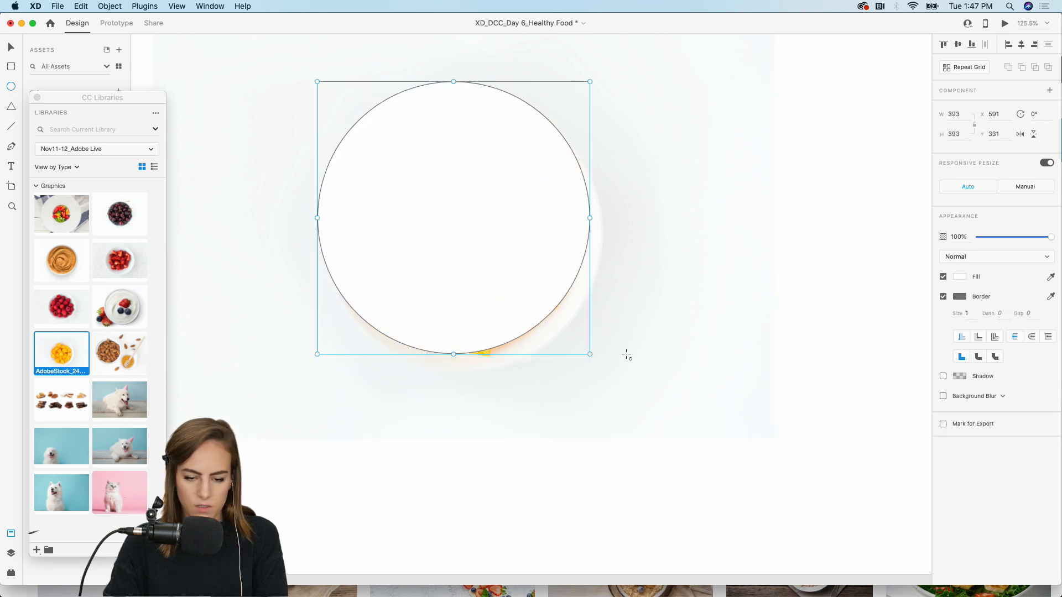
drag(524, 282, 534, 299)
shift+click(287, 170)
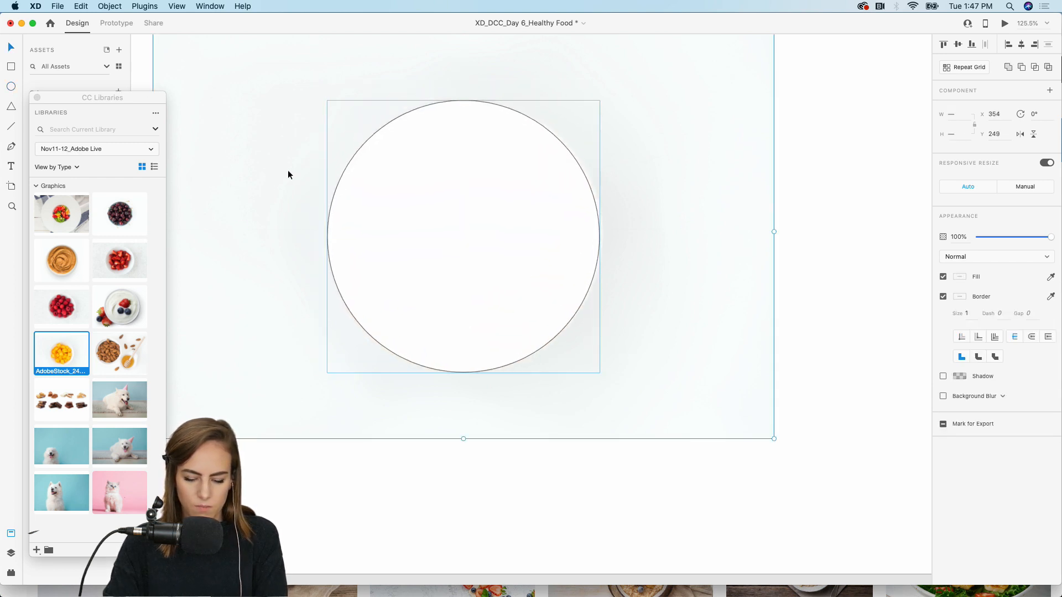
key(super+shift+m)
Scale the masked mango bowl down to about 143 px square.
scroll(287, 170, down, 5)
scroll(288, 174, left, 4)
scroll(302, 175, up, 2)
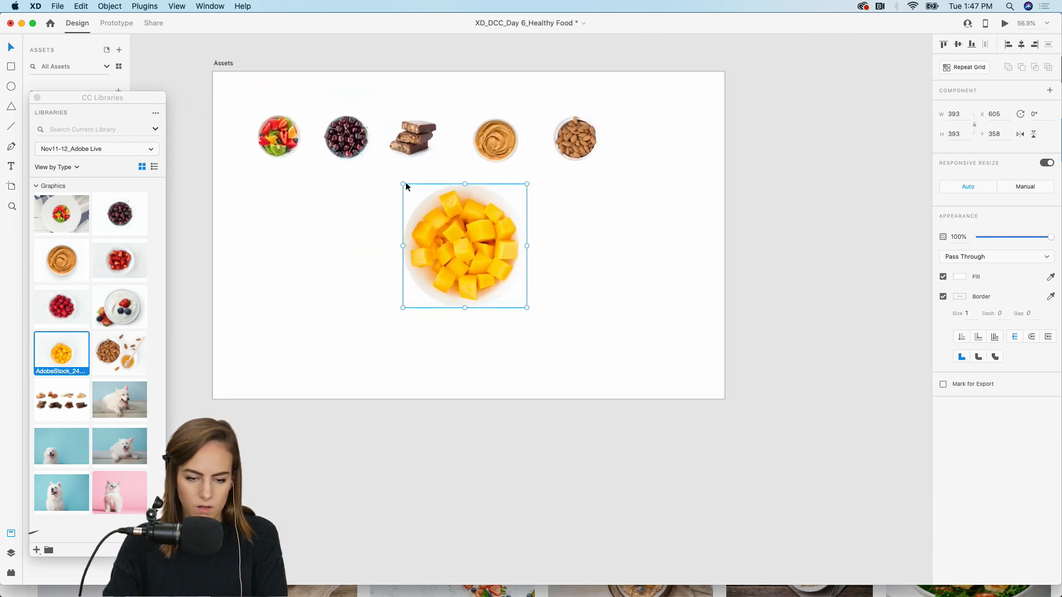
drag(402, 184, 472, 264)
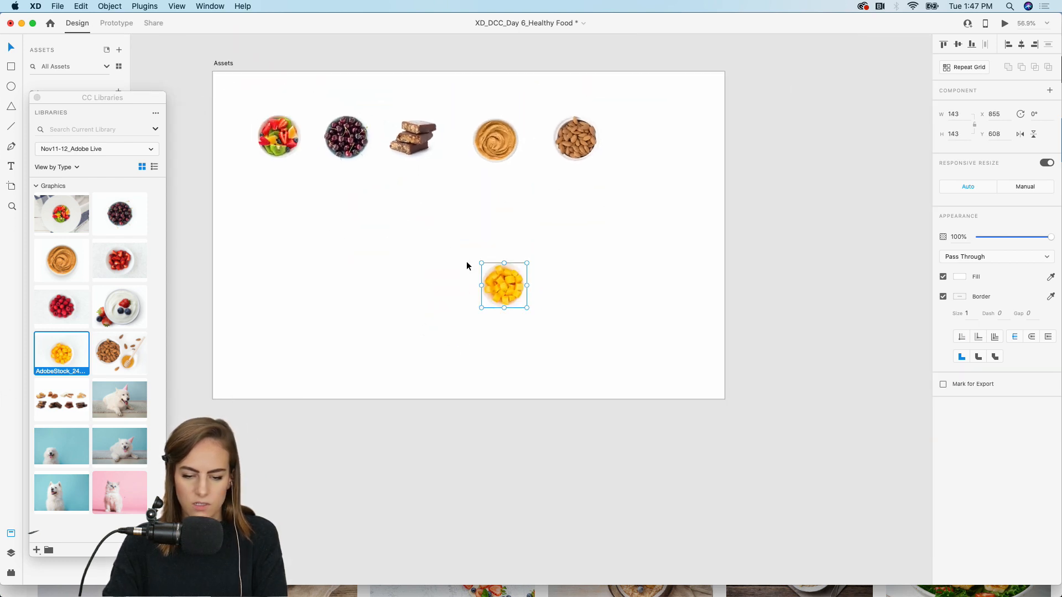
Compare the mango bowl's size against the fruit salad bowl, and place it at the end of the row after the almonds.
drag(528, 287, 290, 143)
scroll(297, 142, up, 5)
scroll(297, 141, up, 3)
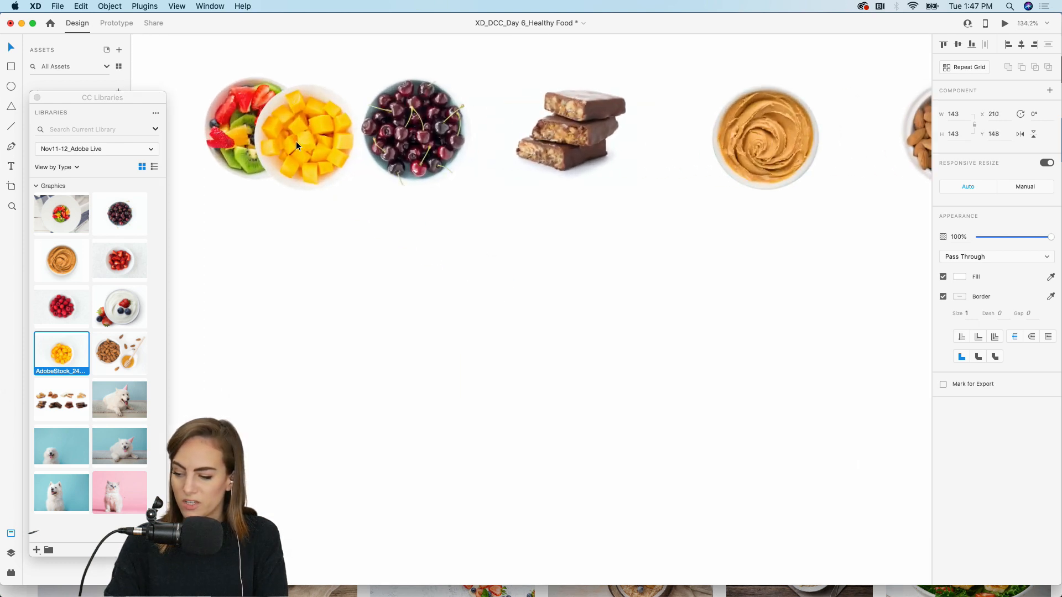
scroll(297, 141, up, 3)
scroll(297, 142, left, 2)
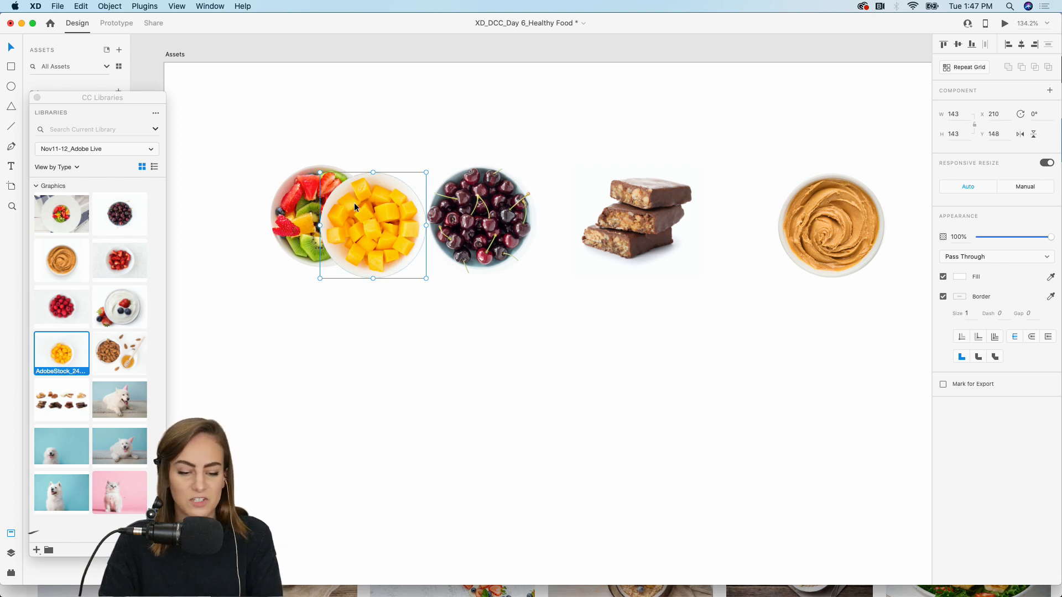
drag(354, 203, 359, 198)
scroll(434, 269, down, 5)
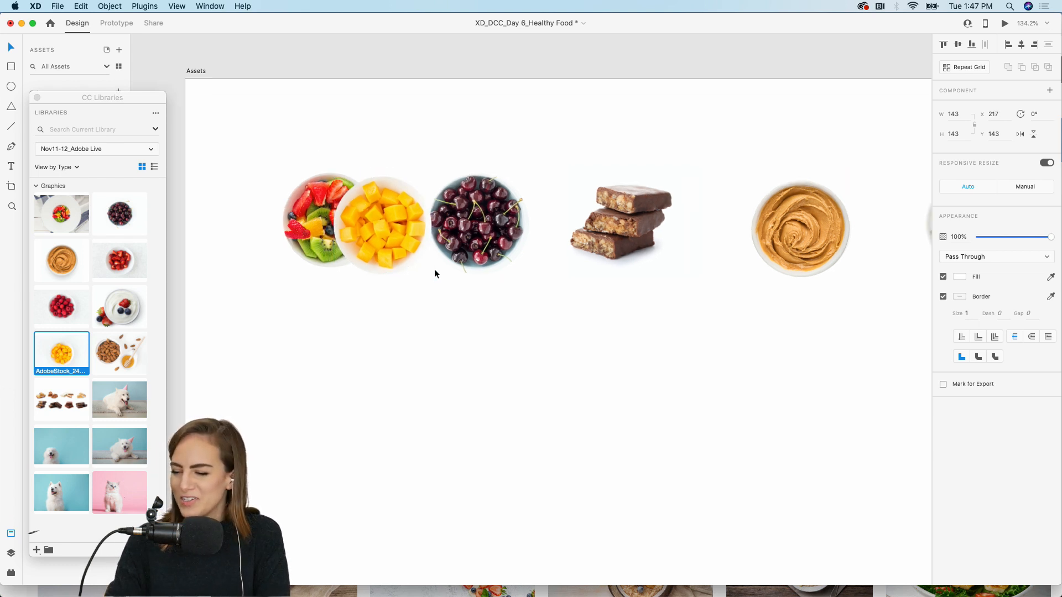
scroll(434, 268, right, 3)
scroll(434, 269, down, 1)
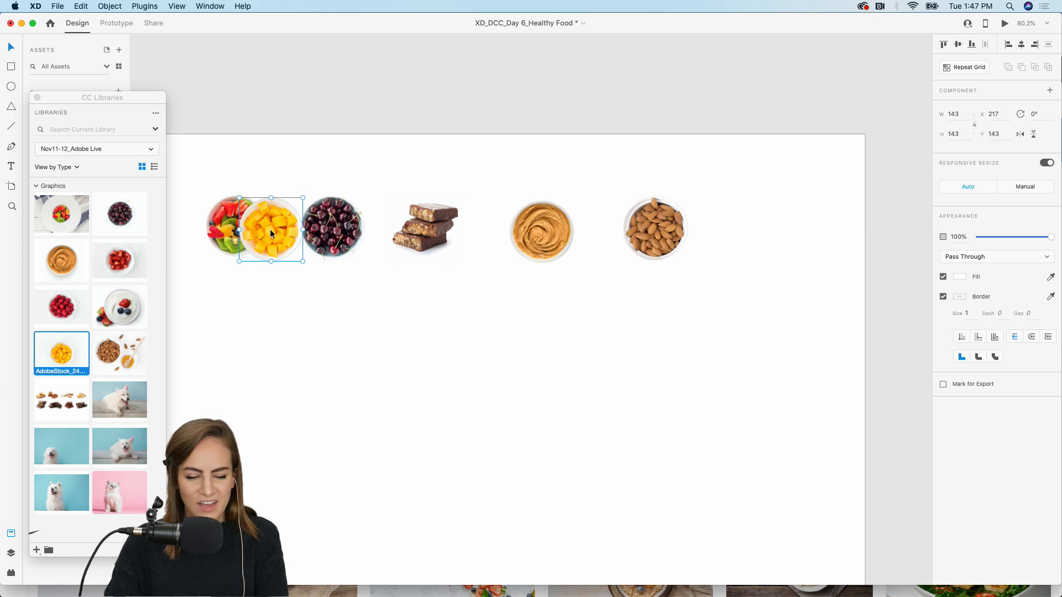
drag(270, 229, 770, 246)
click(606, 374)
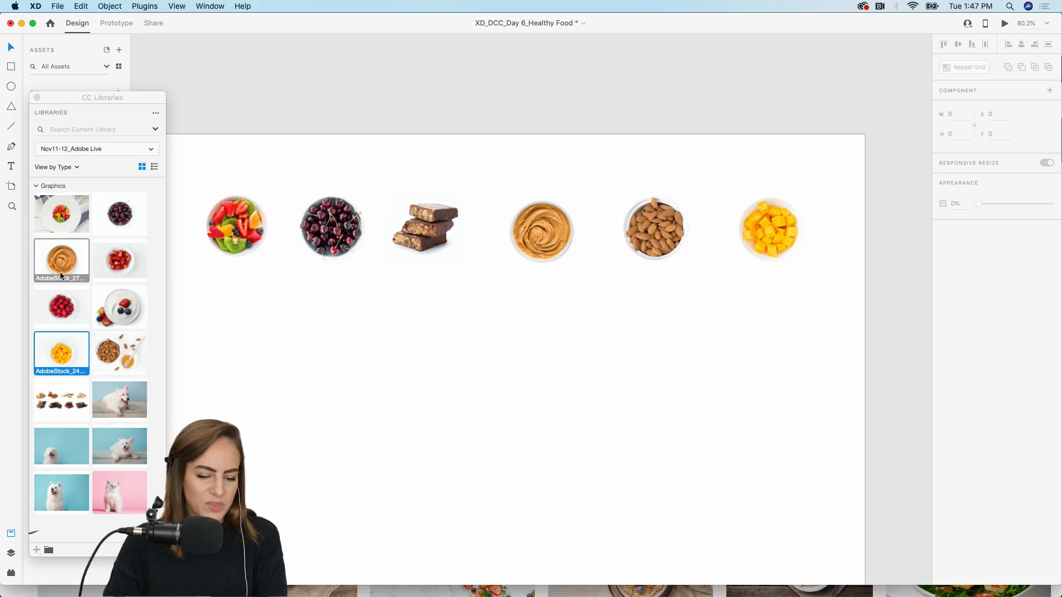
Close the CC Libraries panel and move the fruit salad and cherry bowls into the two upper product cards on the Home artboard.
click(37, 98)
scroll(380, 321, up, 5)
scroll(380, 324, down, 5)
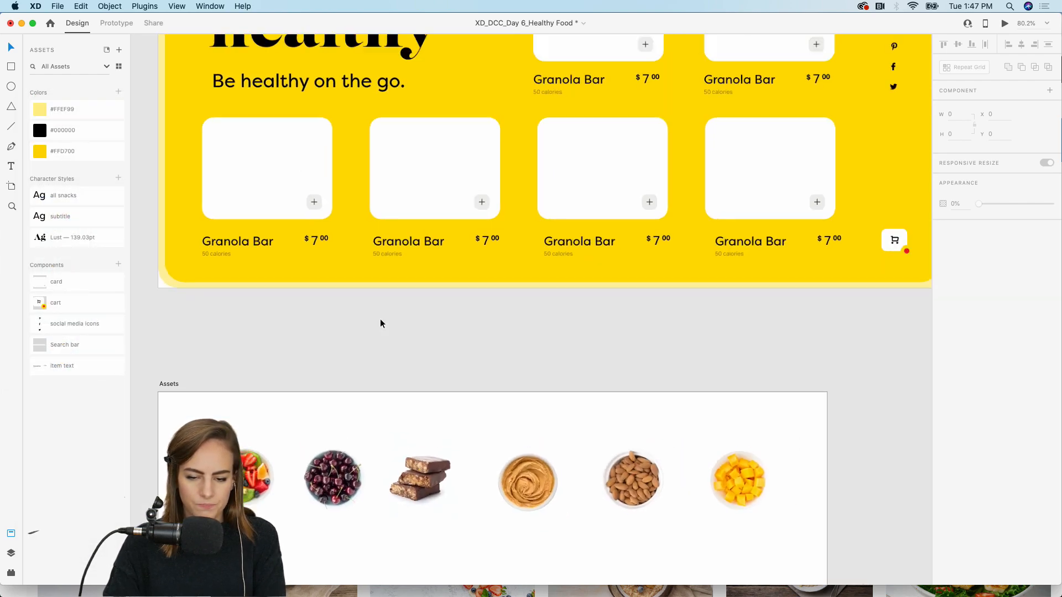
drag(265, 468, 523, 131)
click(334, 474)
drag(334, 474, 640, 142)
Move the chocolate bars, peanut butter, almonds and mango into the four lower product cards, in that order.
drag(396, 458, 283, 236)
drag(465, 473, 403, 248)
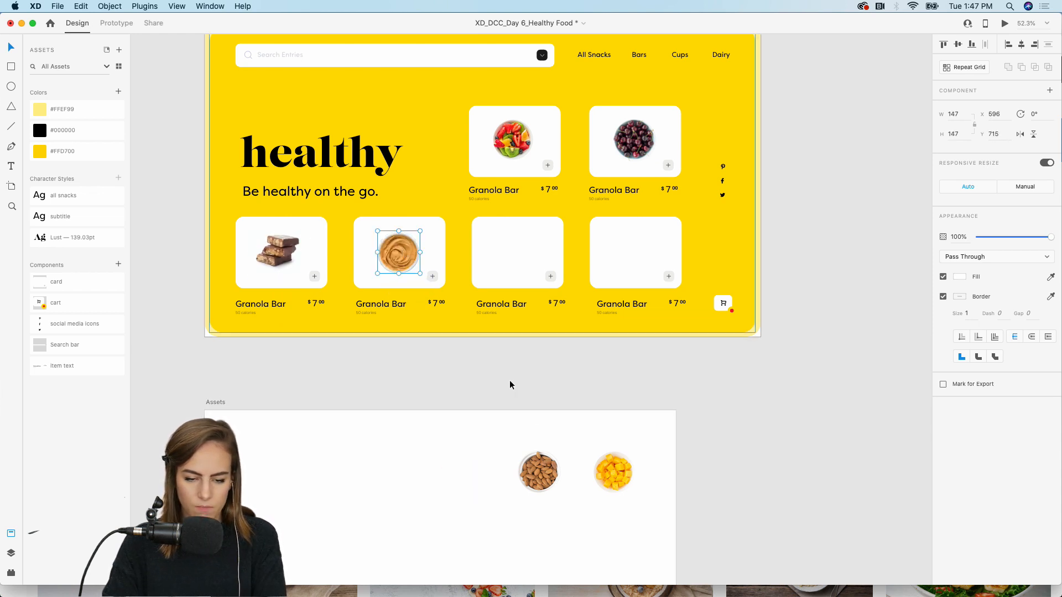
drag(538, 472, 521, 227)
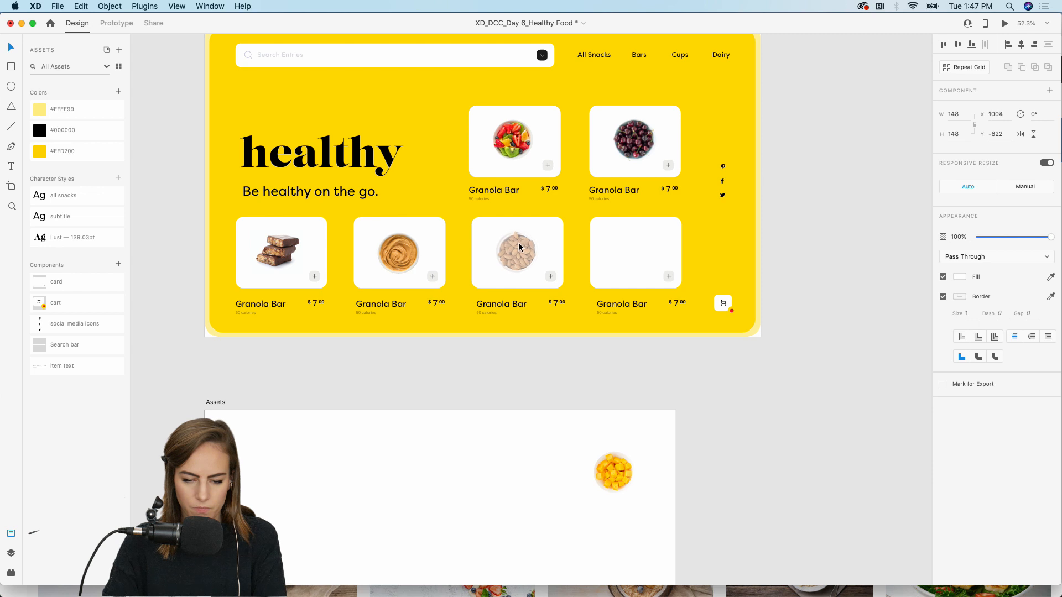
drag(519, 247, 519, 246)
drag(613, 472, 625, 262)
Ungroup the repeat grid of the four lower product cards.
click(606, 279)
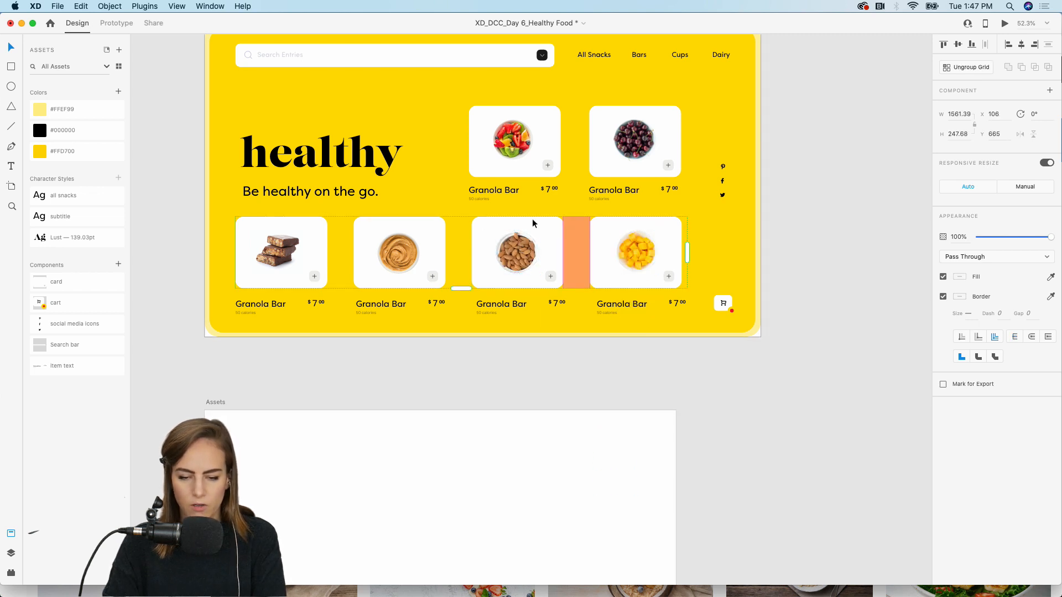
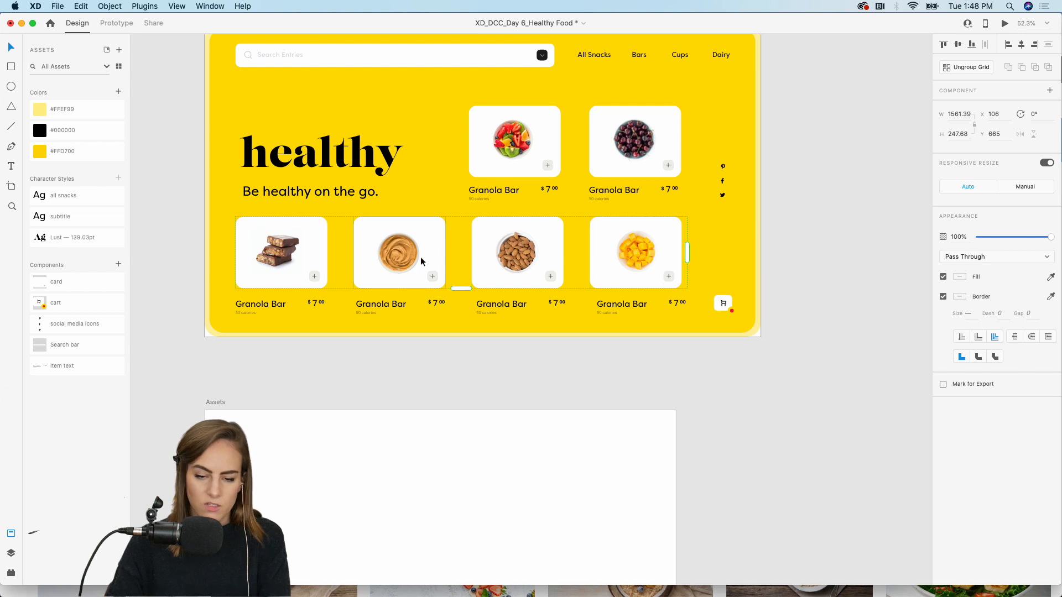
scroll(420, 256, up, 3)
scroll(420, 259, up, 3)
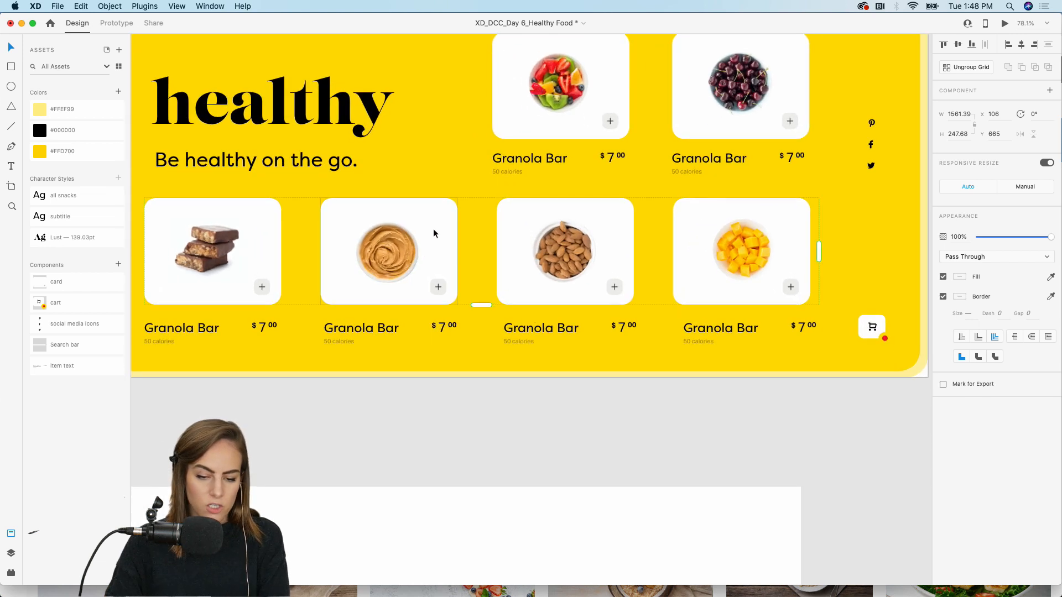
click(955, 68)
click(486, 467)
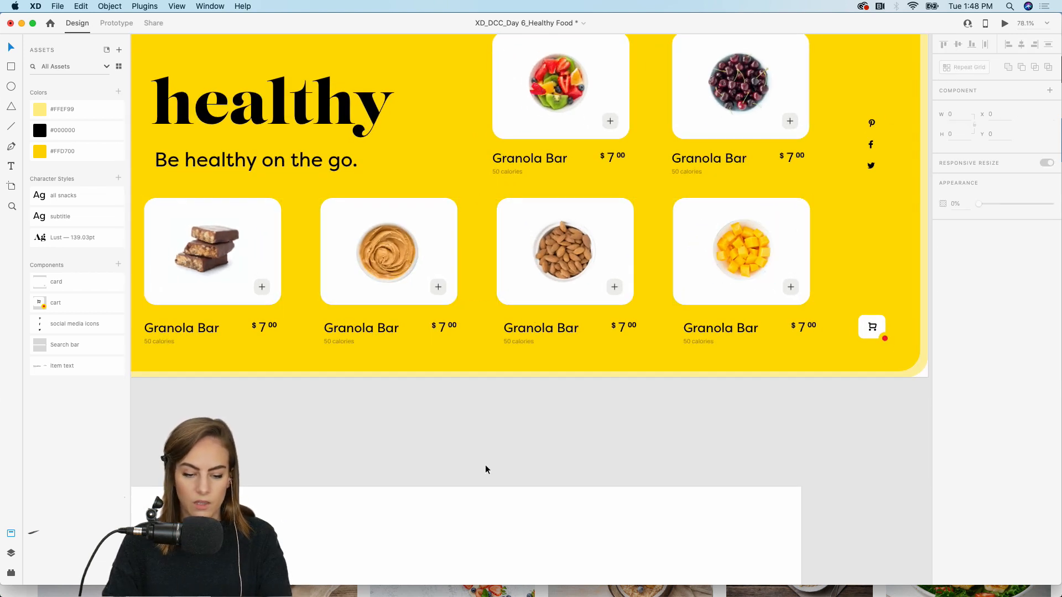
Group the chocolate bars photo with its product card and turn the group into a component.
double_click(199, 235)
shift+click(269, 233)
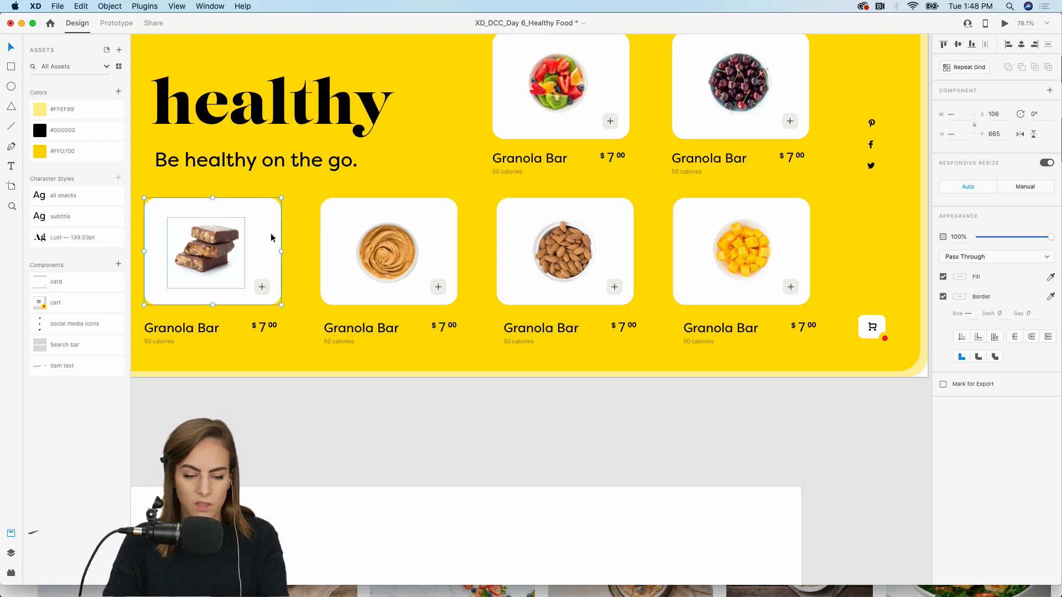
key(super+g)
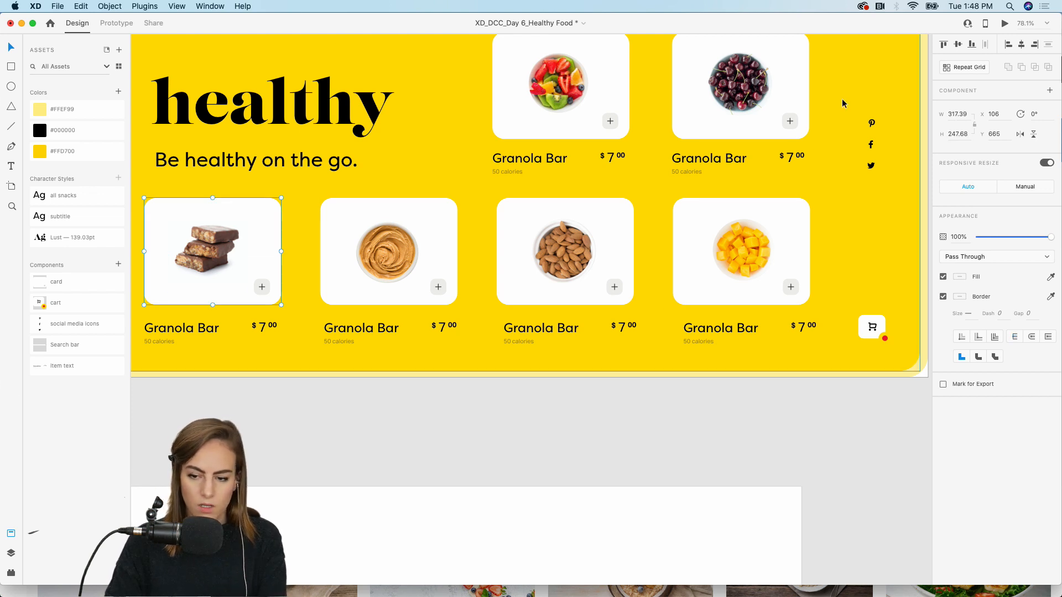
click(1051, 92)
click(366, 442)
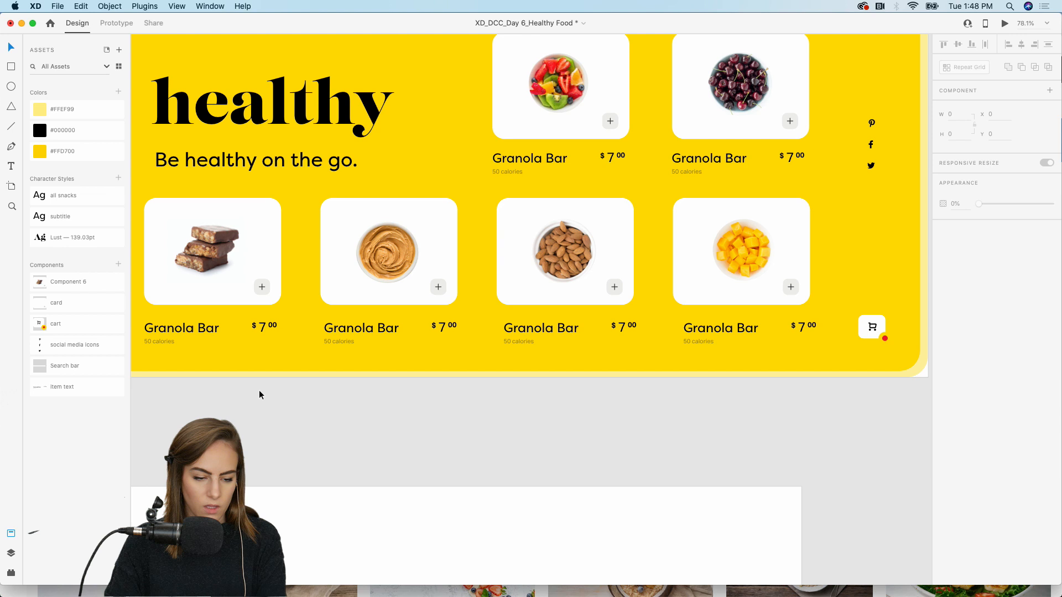
Rename the new chocolate bars component as "granola bar".
double_click(64, 283)
text(granola bar)
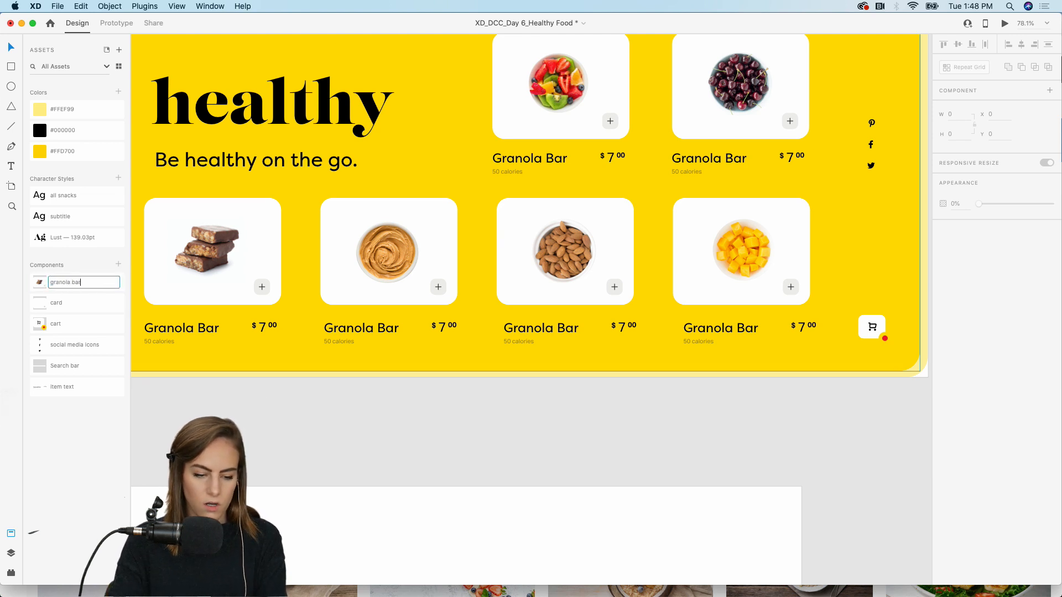
key(Return)
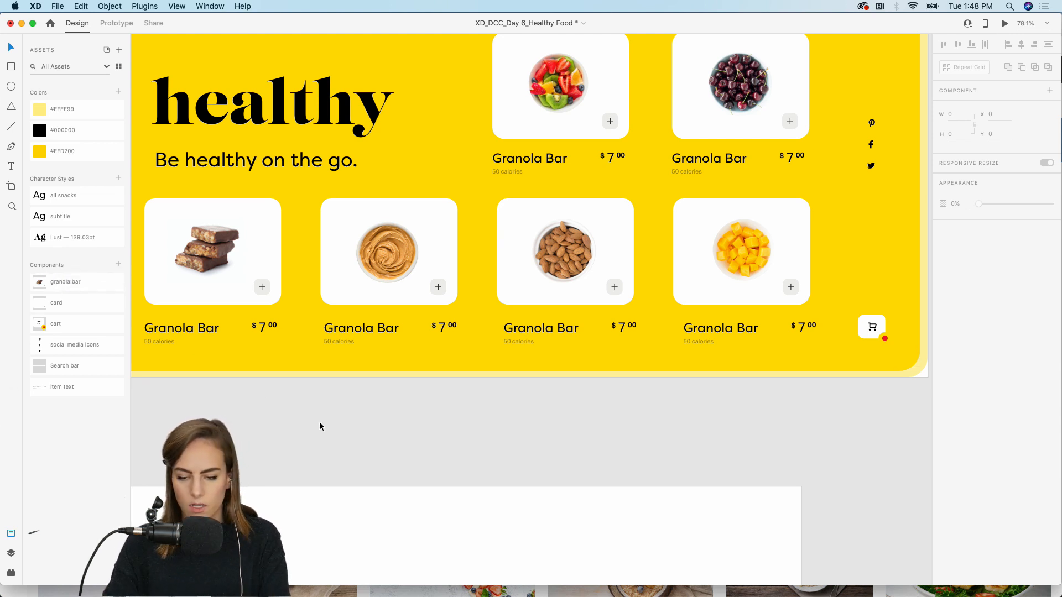
Change the product name under the cherry bowl card to "Cherries".
scroll(311, 460, down, 3)
click(630, 226)
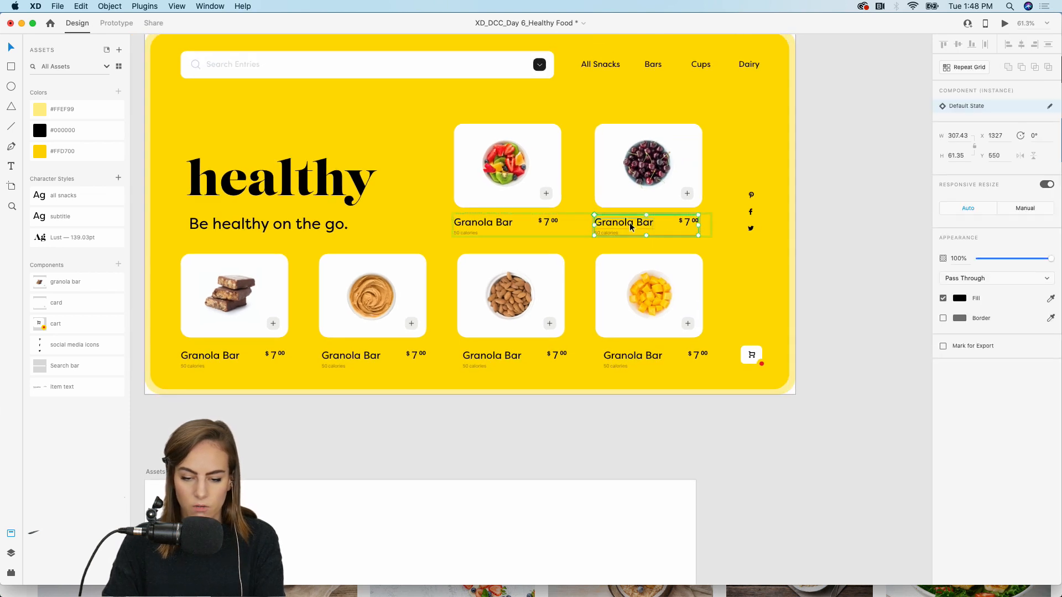
double_click(628, 227)
double_click(627, 226)
text(Ver)
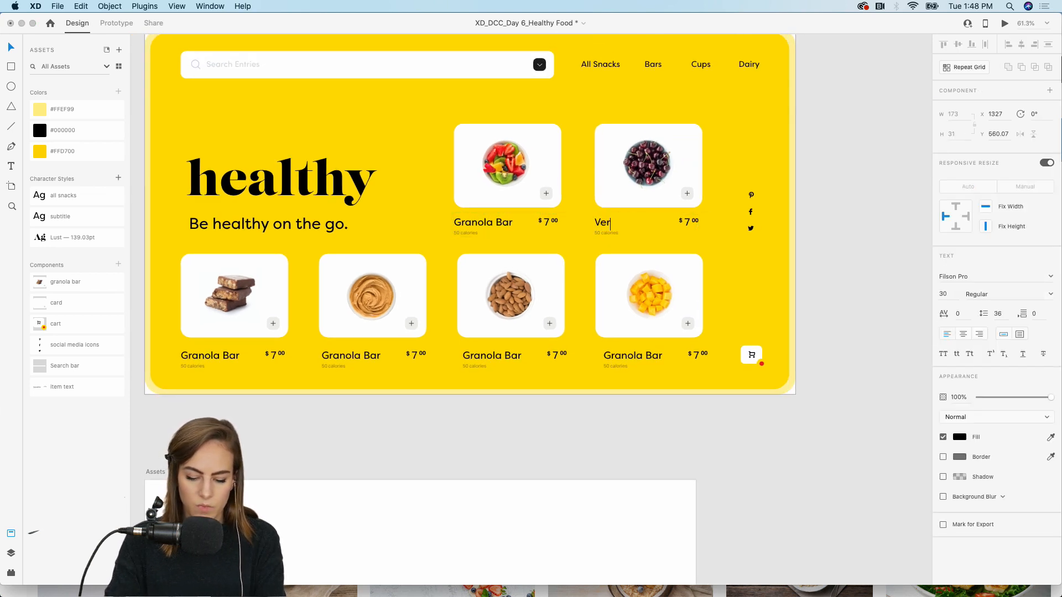
text(rries)
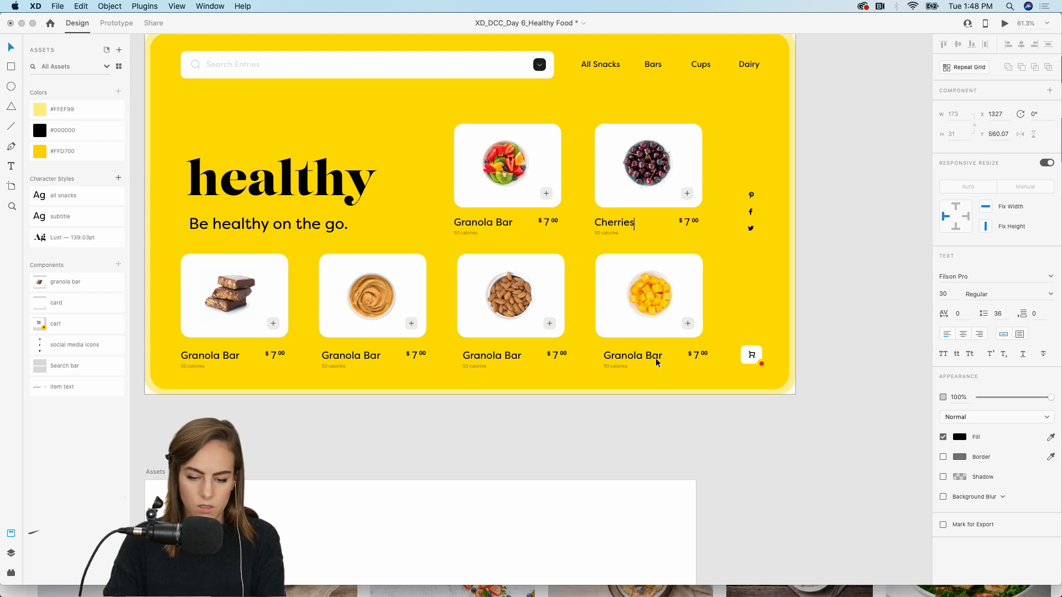
Change the product name under the mango card to "Peaches" and the one under the almonds card to "Nuts".
click(656, 362)
double_click(638, 361)
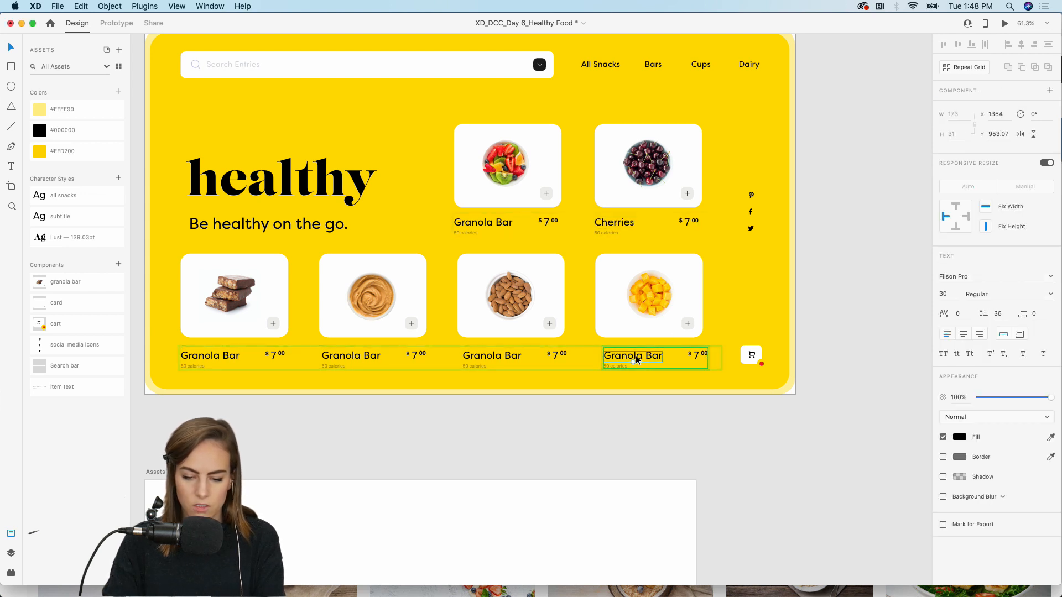
double_click(636, 356)
text(Peaches)
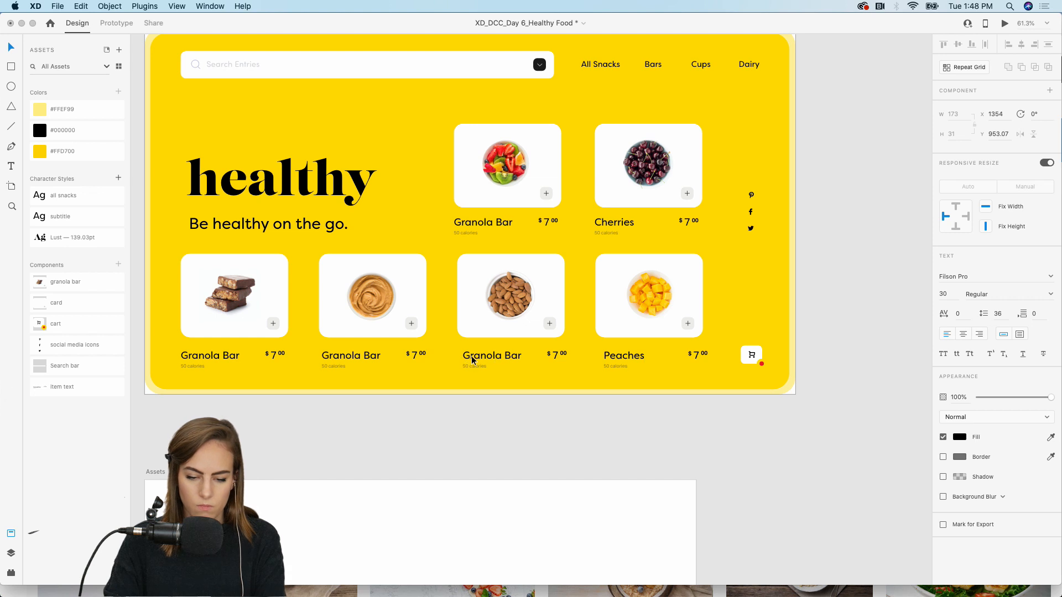
click(473, 360)
double_click(473, 360)
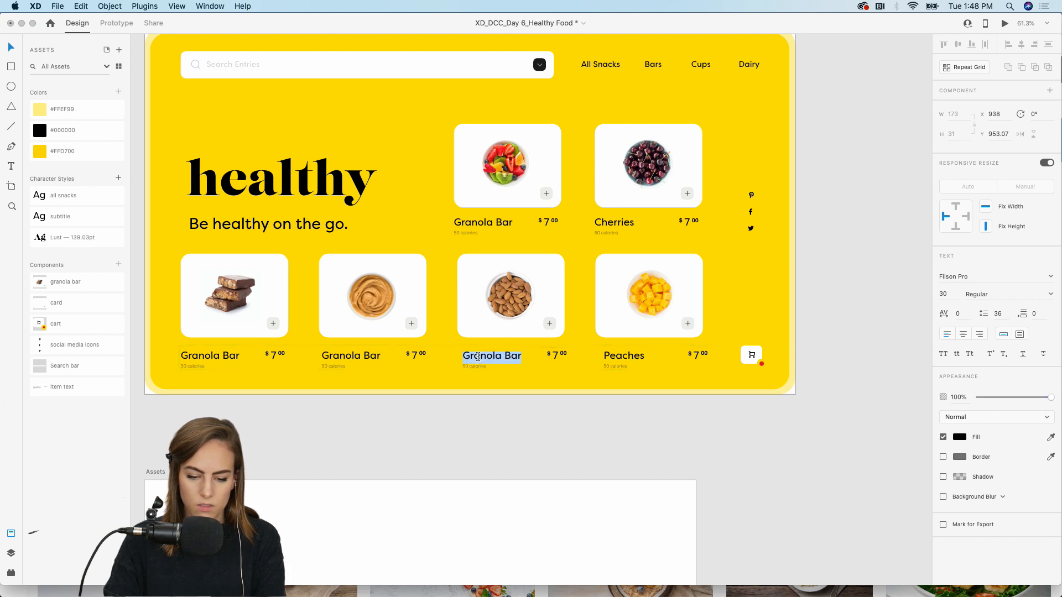
text(Nuts)
Change the product name under the peanut butter card to "Peanut Butter".
click(366, 361)
click(366, 361)
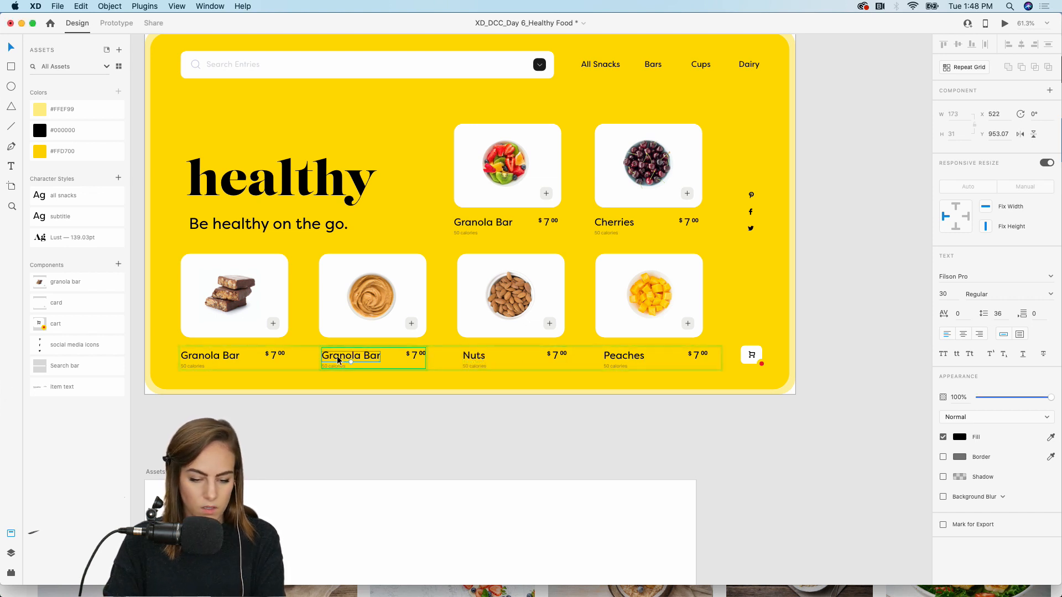
double_click(366, 361)
text(Peanut Butter)
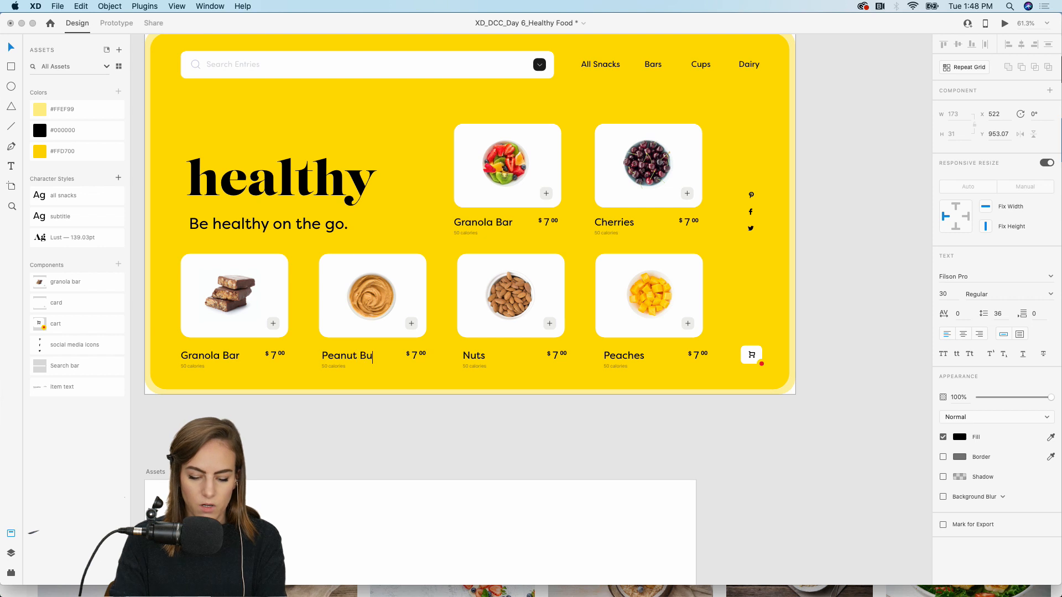
click(204, 362)
click(198, 358)
double_click(198, 358)
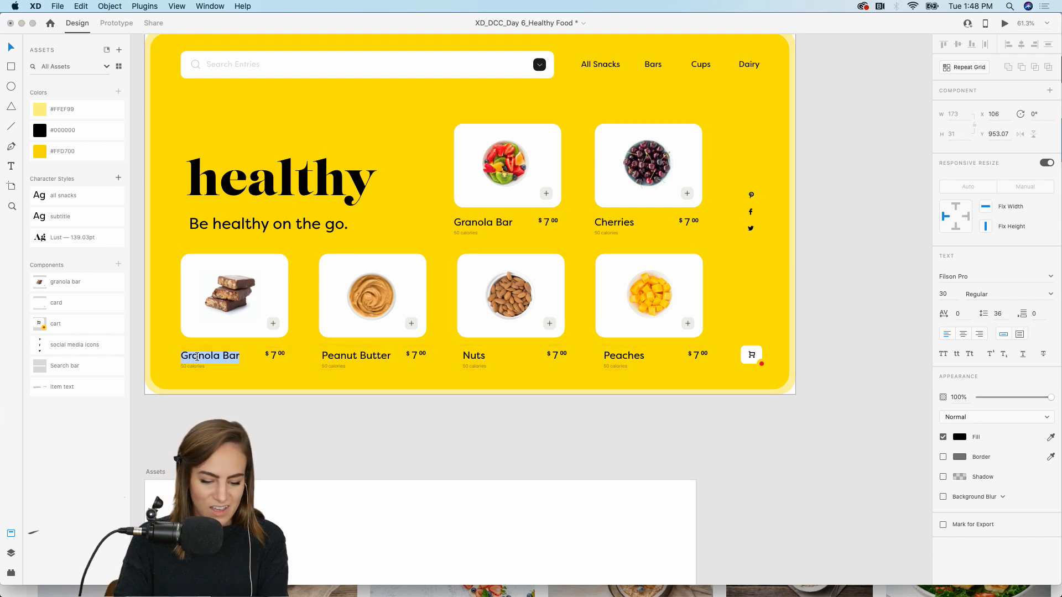
Change the product name under the fruit salad card to "Fruit Bowl".
click(480, 223)
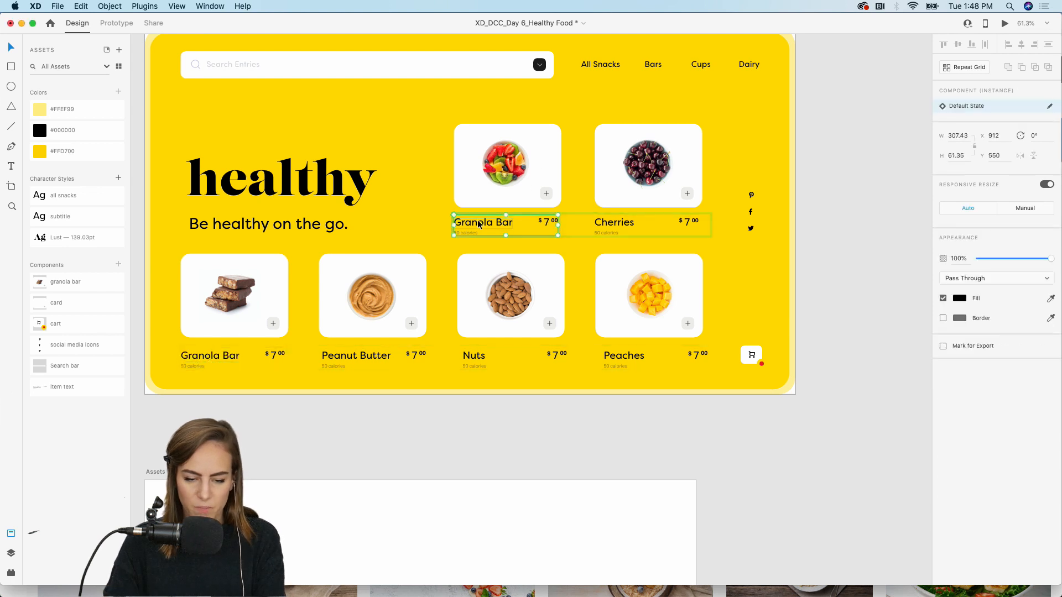
double_click(468, 225)
double_click(468, 225)
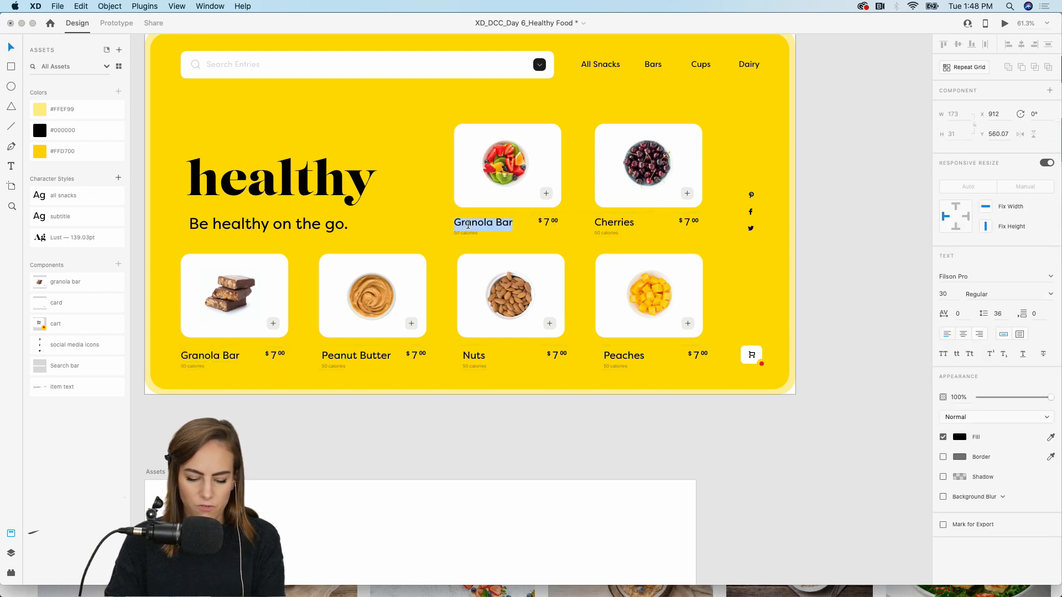
text(Fruit Bo)
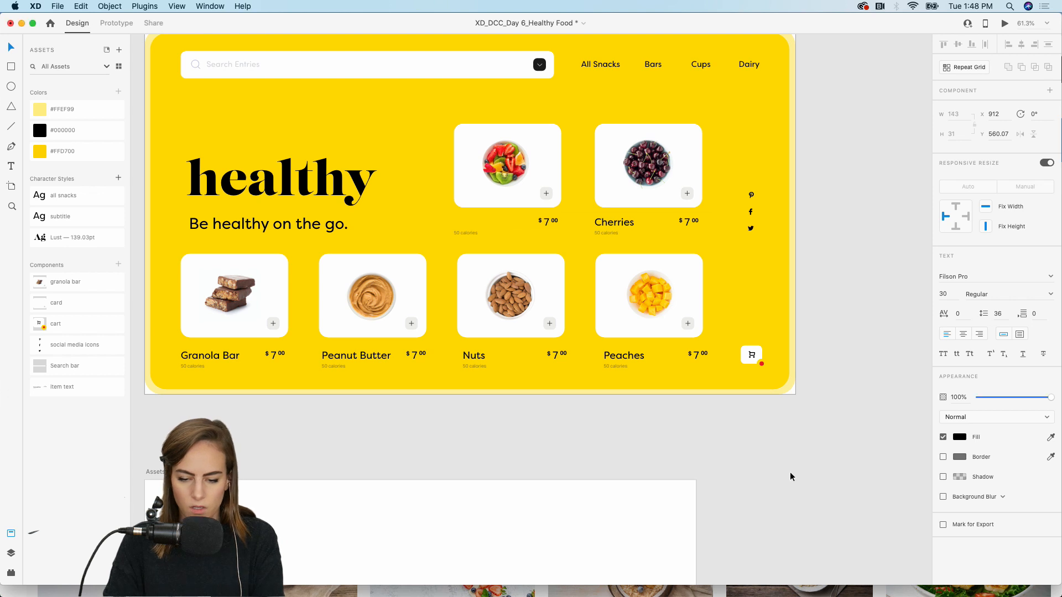
key(Escape)
scroll(791, 477, down, 3)
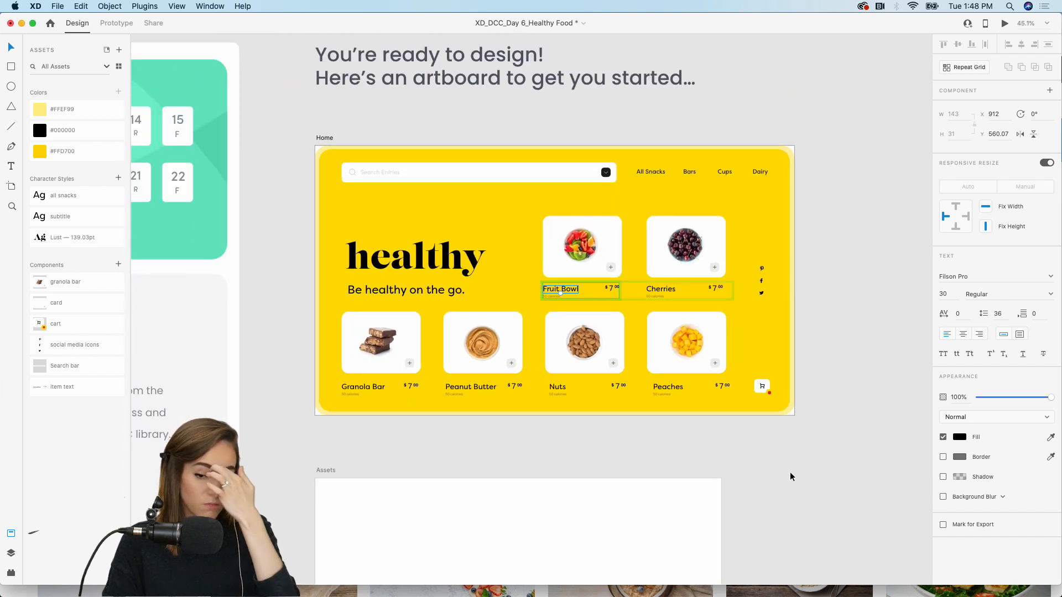
click(759, 464)
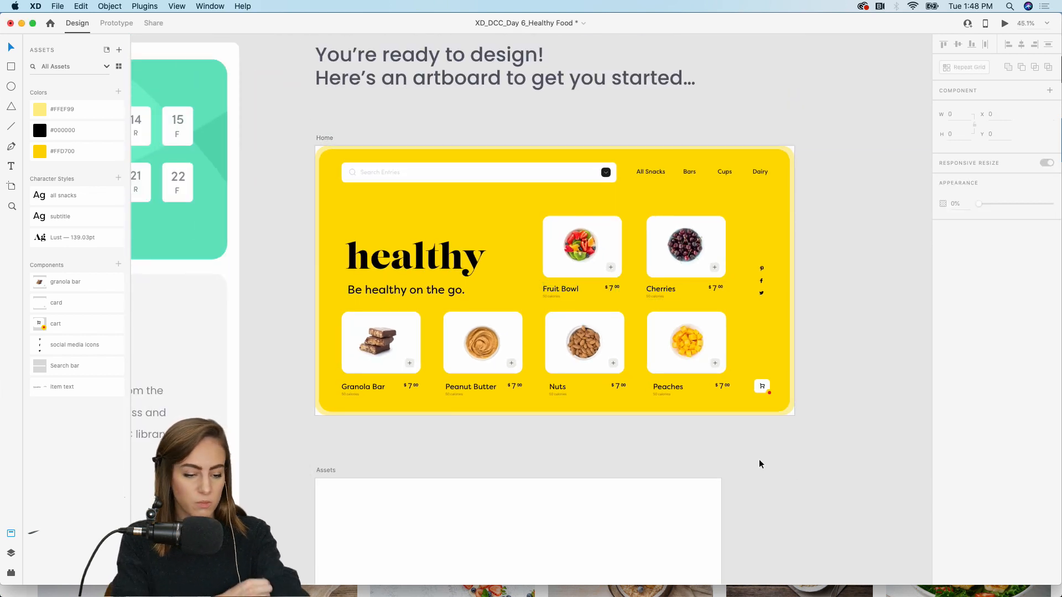
Turn the peanut butter card into a component and name it "peanut butter".
click(506, 343)
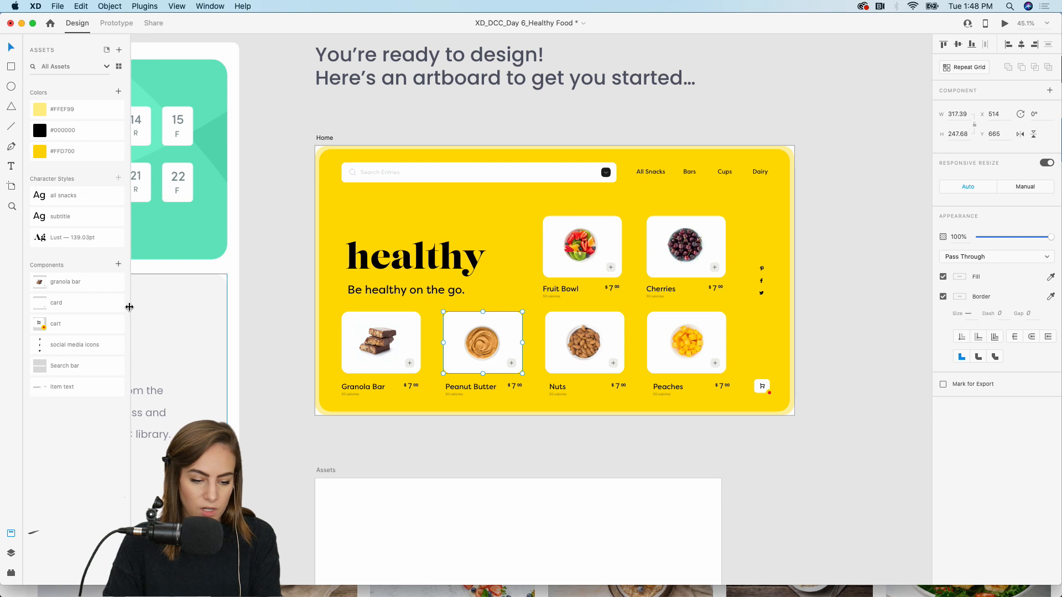
click(1051, 93)
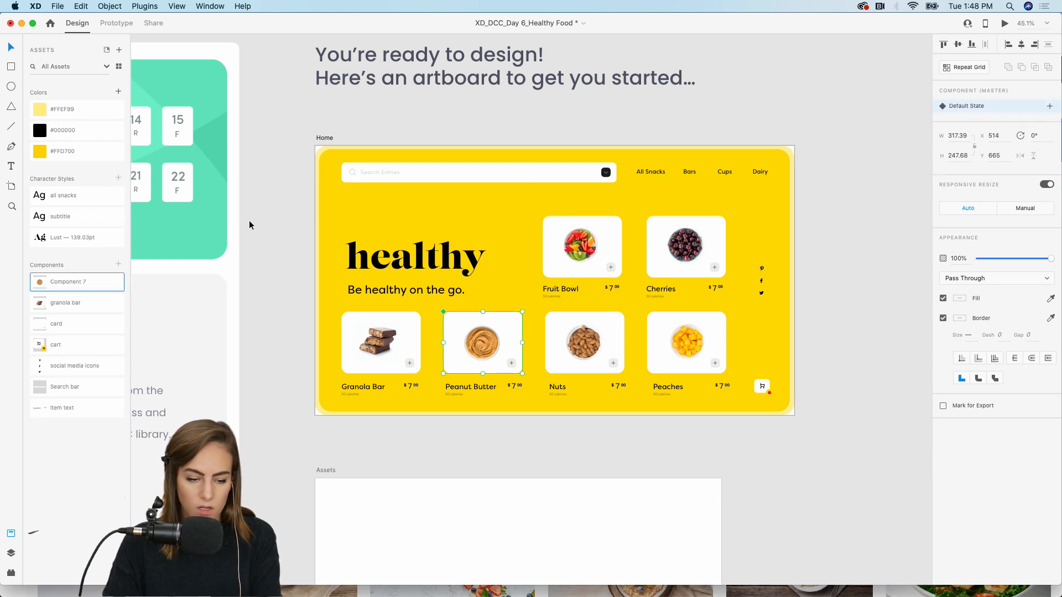
double_click(57, 283)
text(pu)
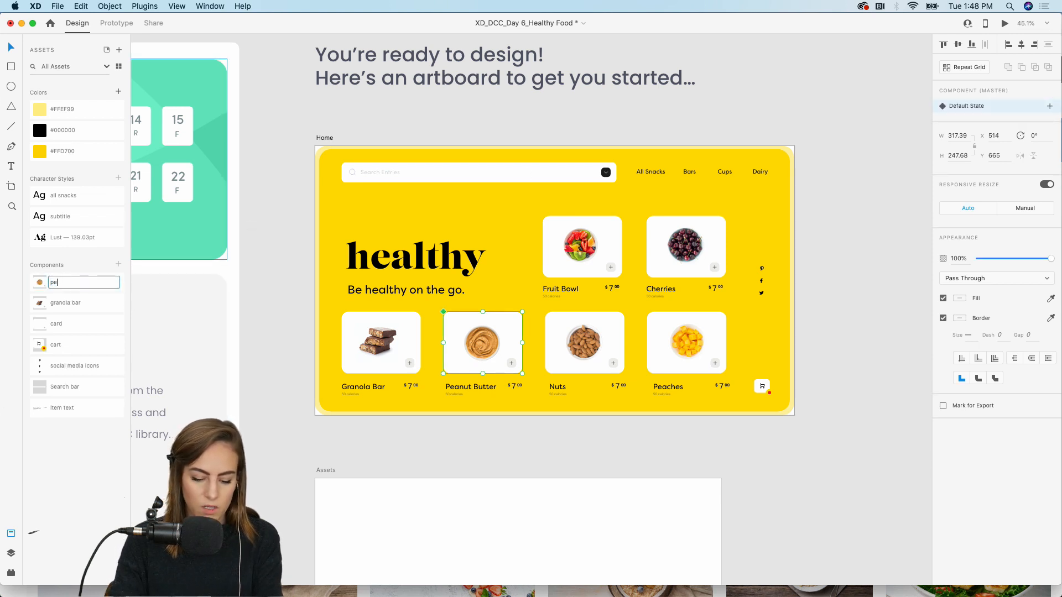
text(anut butter)
click(279, 390)
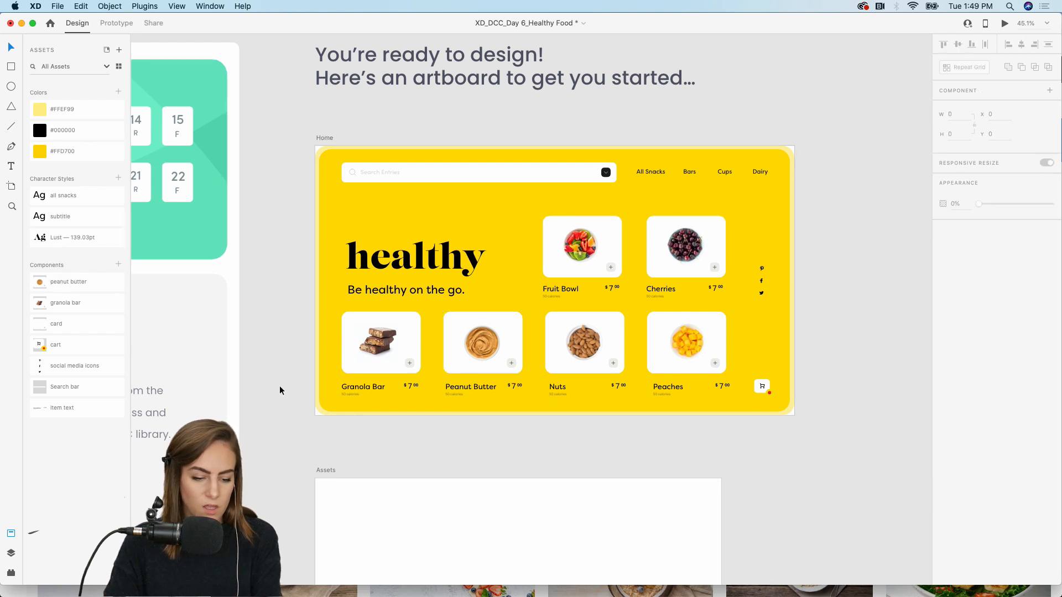
Check the images in the CC Libraries, close the library window and save the document.
click(58, 6)
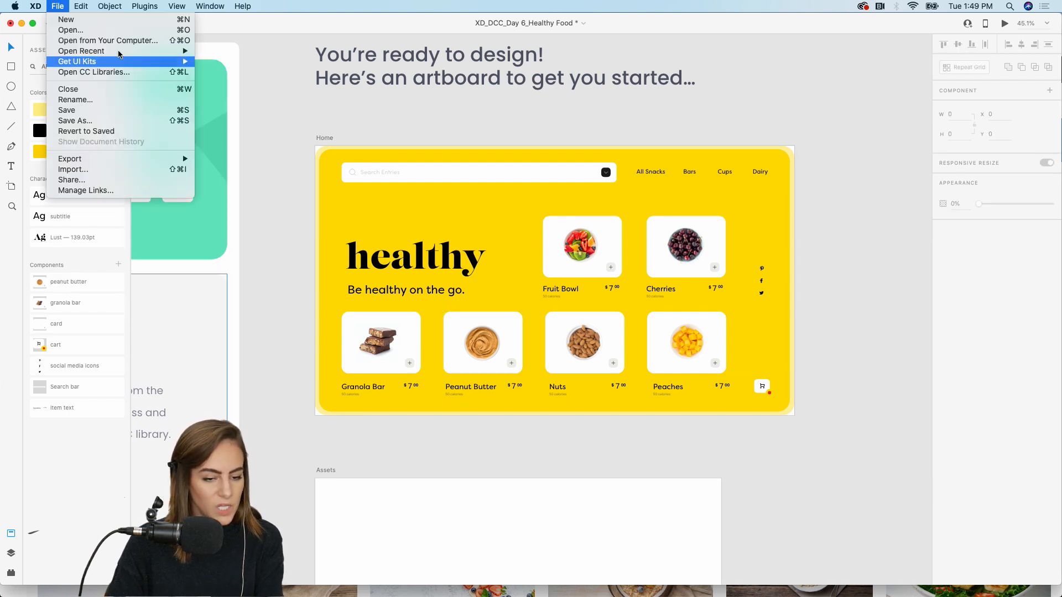
click(104, 74)
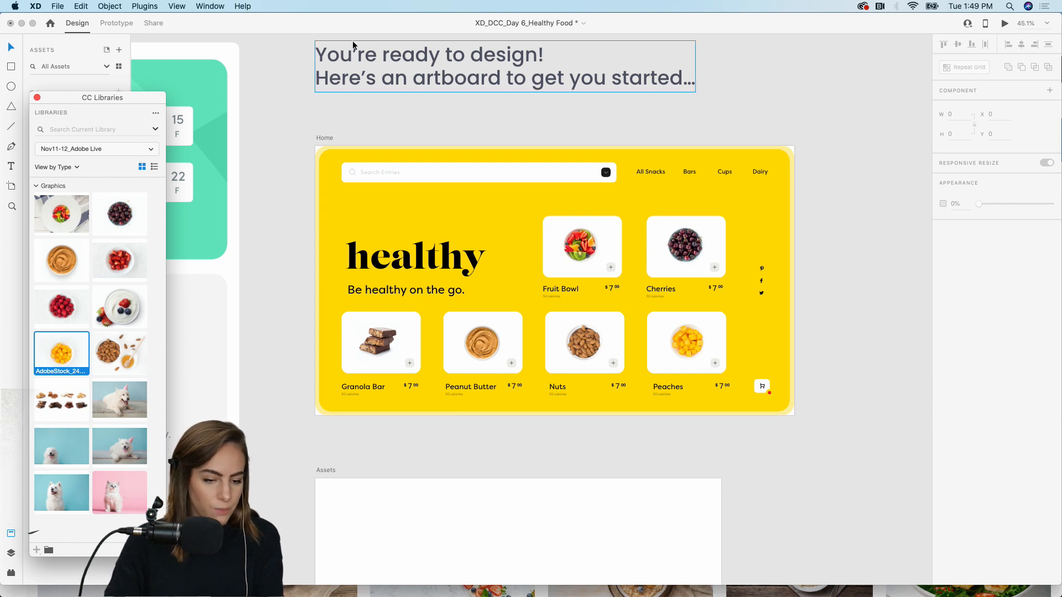
click(37, 98)
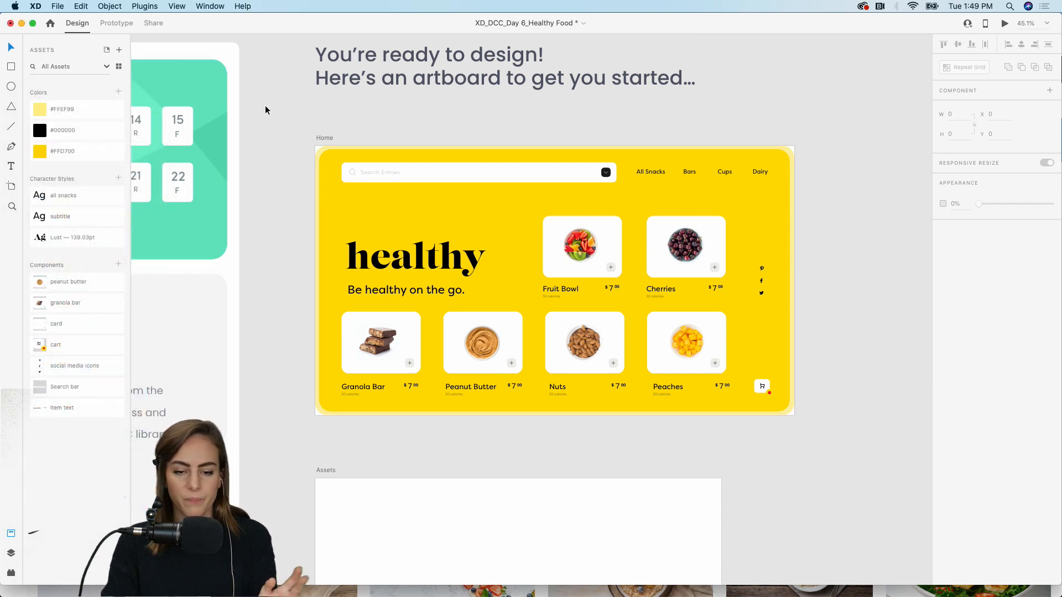
key(super+s)
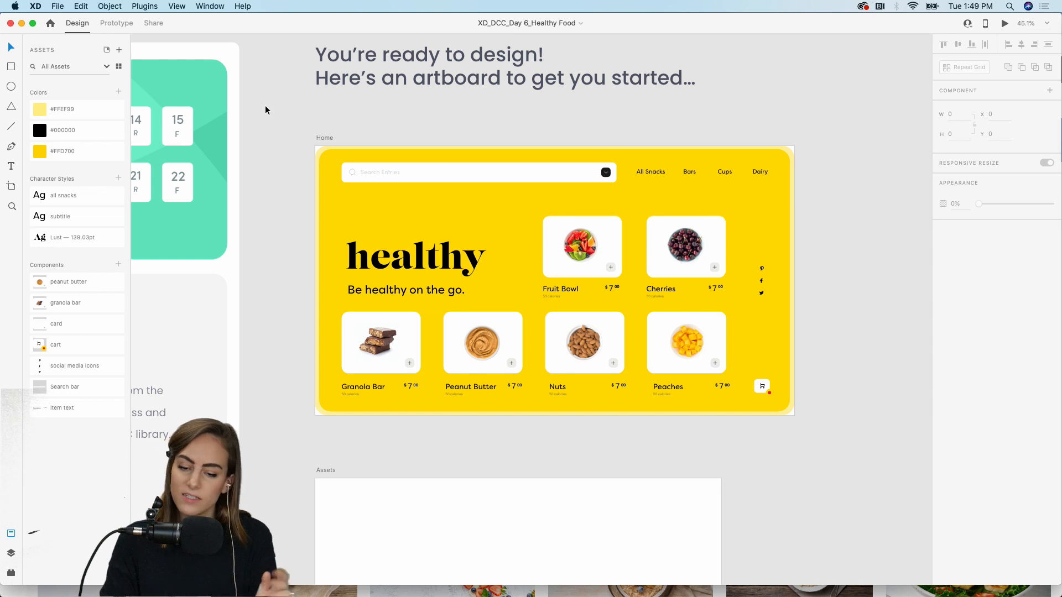
Try to export the Home artboard as a PNG into the assets folder.
click(52, 5)
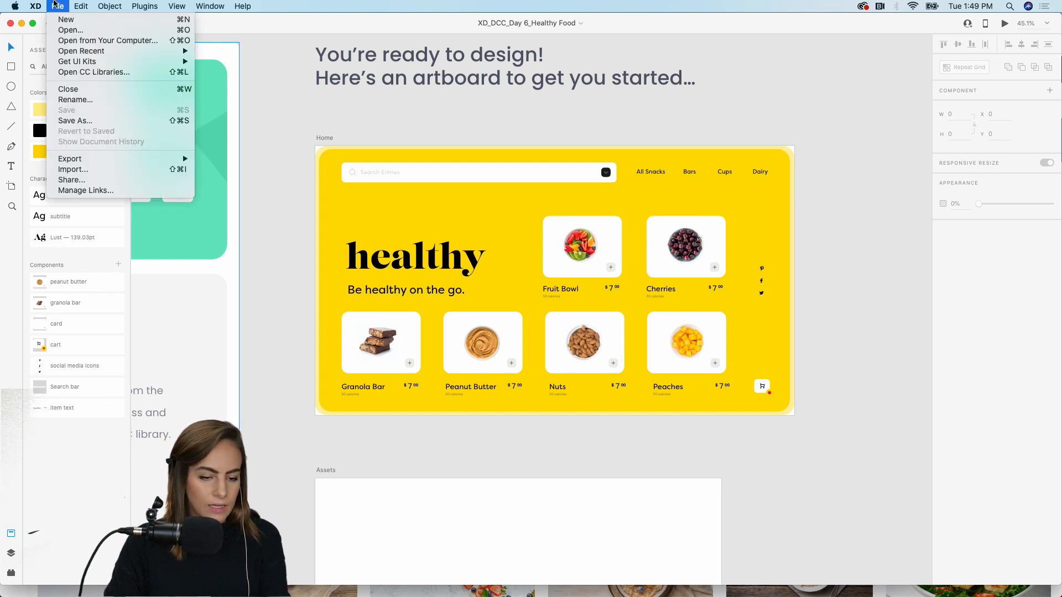
mouse_move(81, 6)
click(302, 136)
click(324, 137)
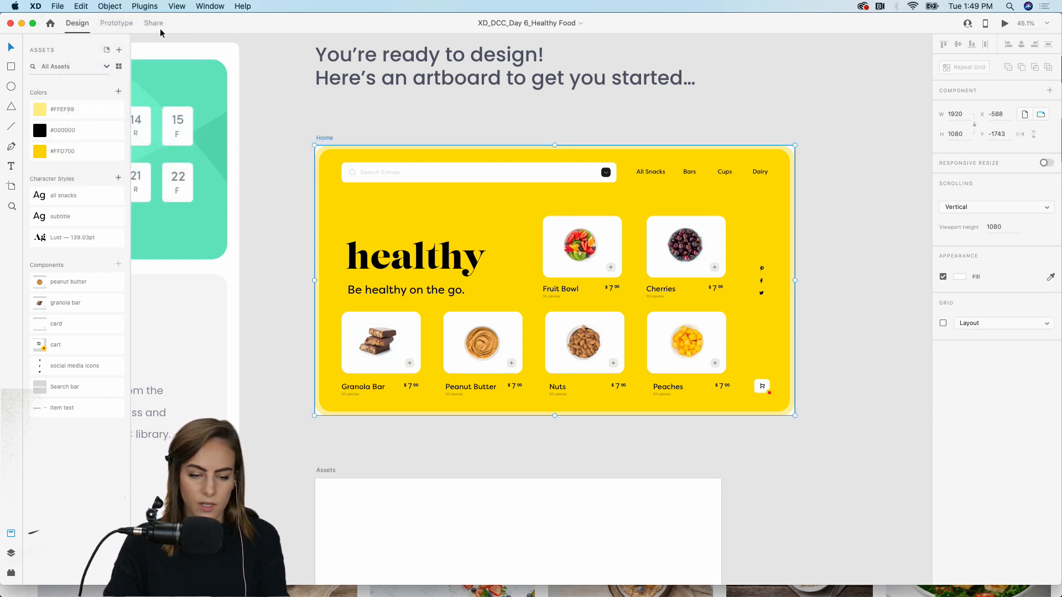
click(57, 5)
mouse_move(147, 162)
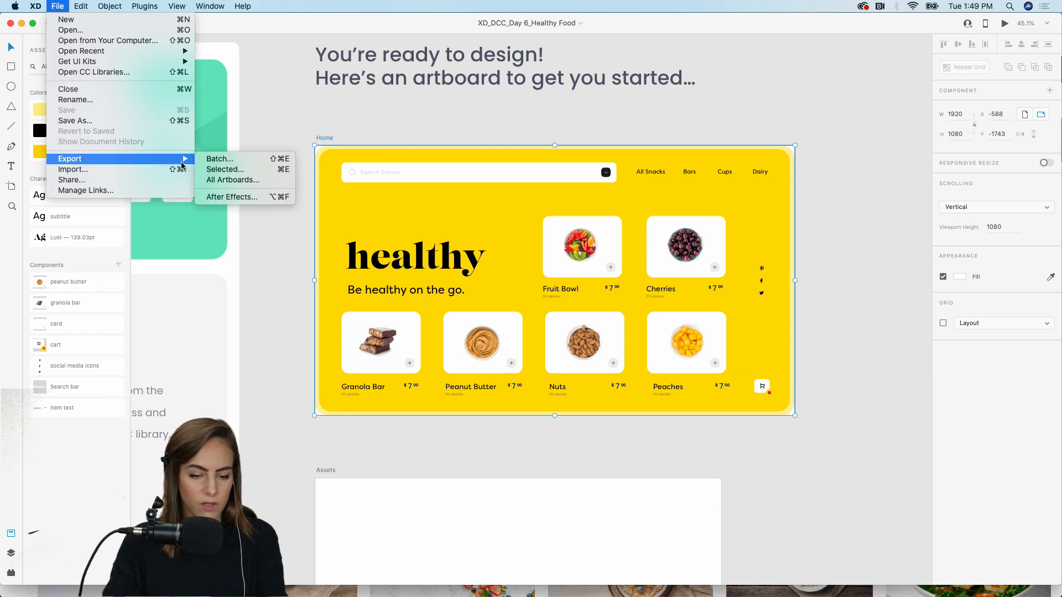
click(255, 172)
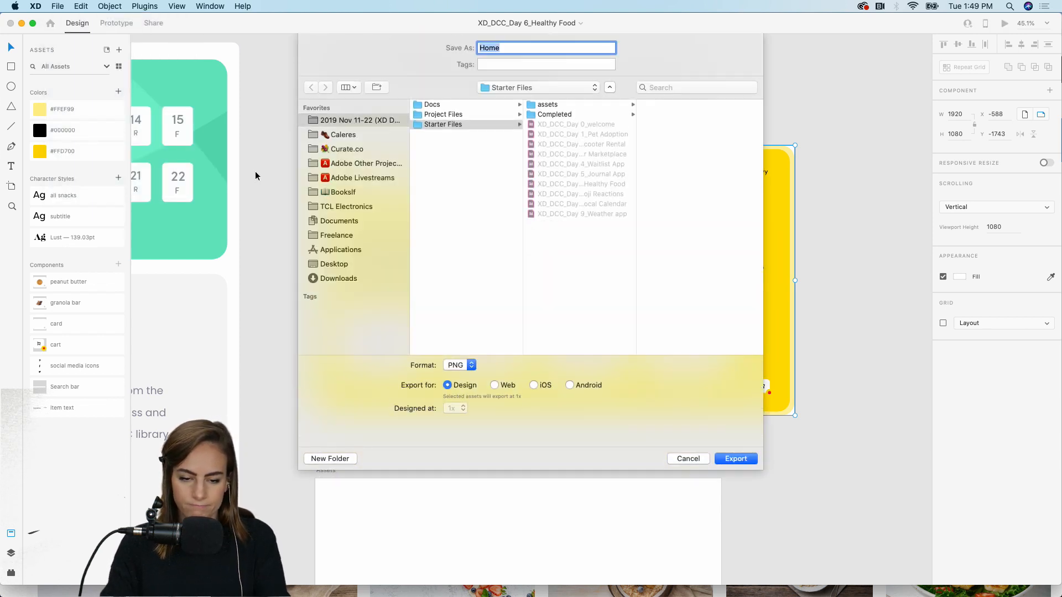
click(558, 106)
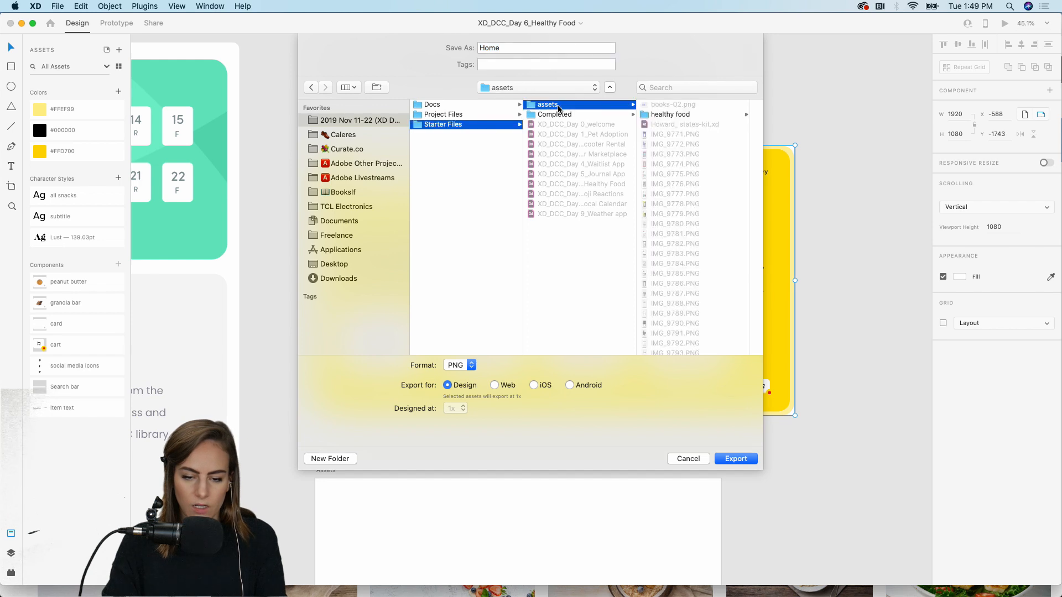
click(699, 459)
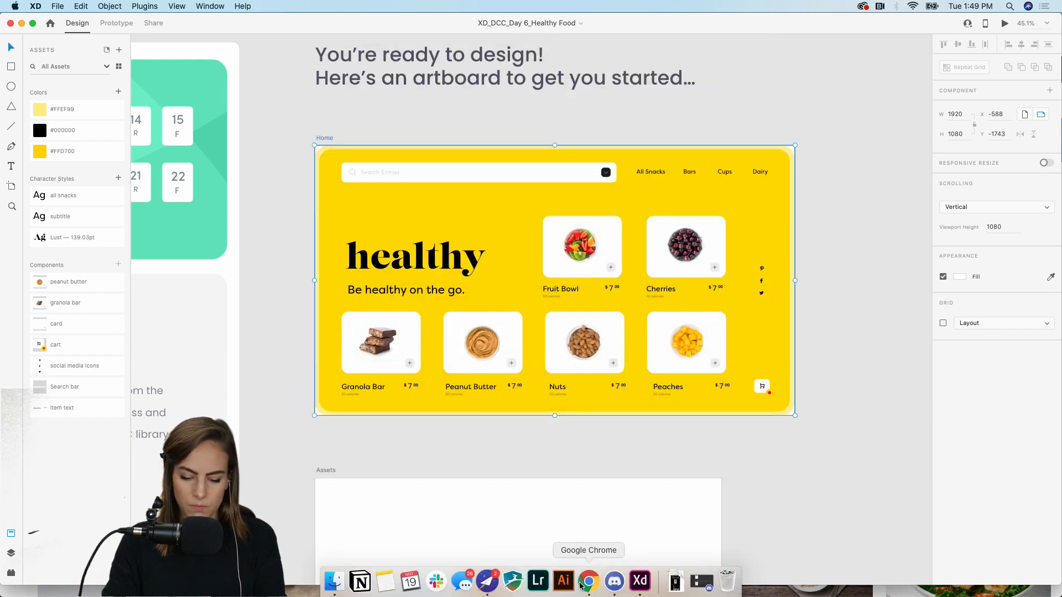
Switch to Chrome and open the Adobe XD Daily Creative Challenge November 11-22 project for editing from the Behance profile.
click(588, 582)
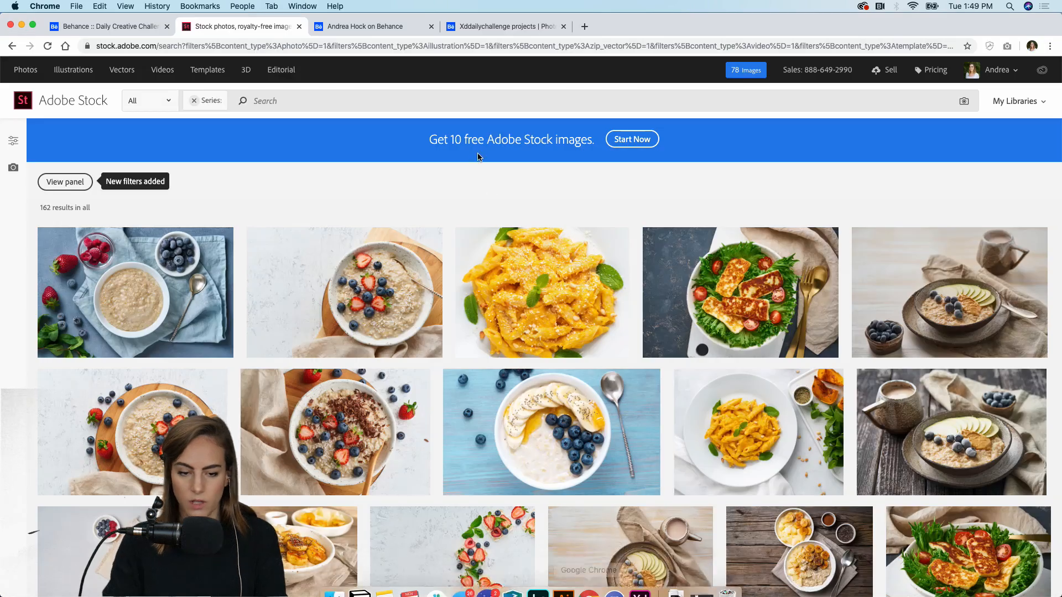
click(351, 27)
click(279, 291)
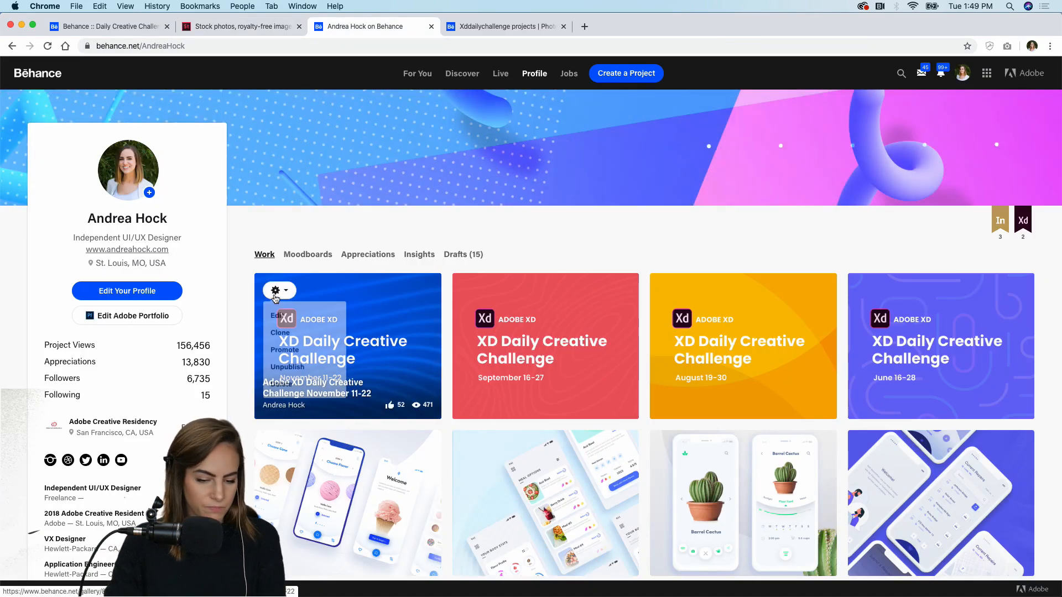
click(281, 321)
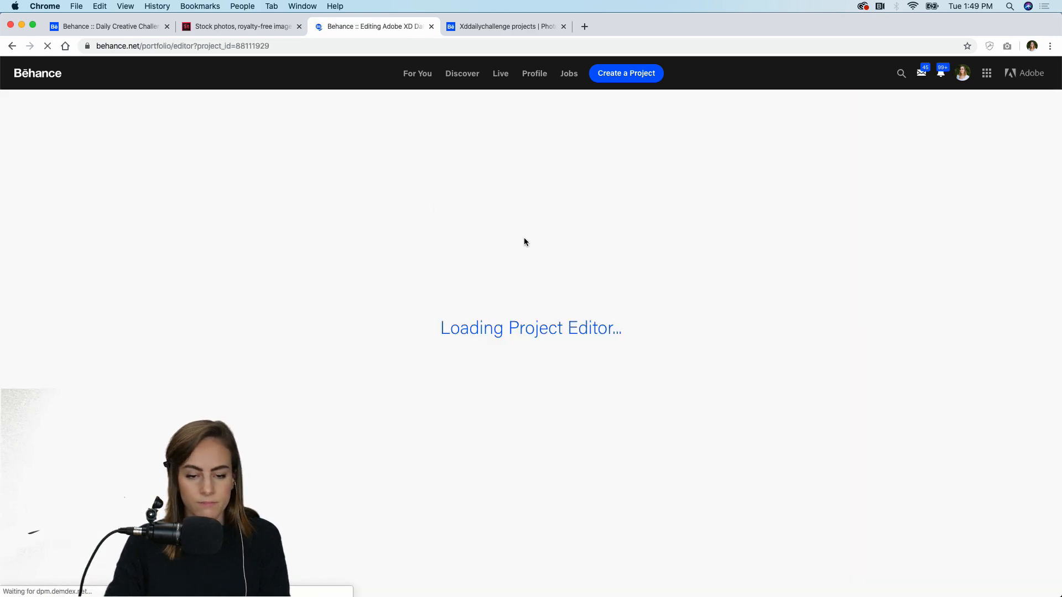
Examine the day 6 section of the project, including the challenge brief and the healthy food landing page image.
scroll(281, 321, down, 20)
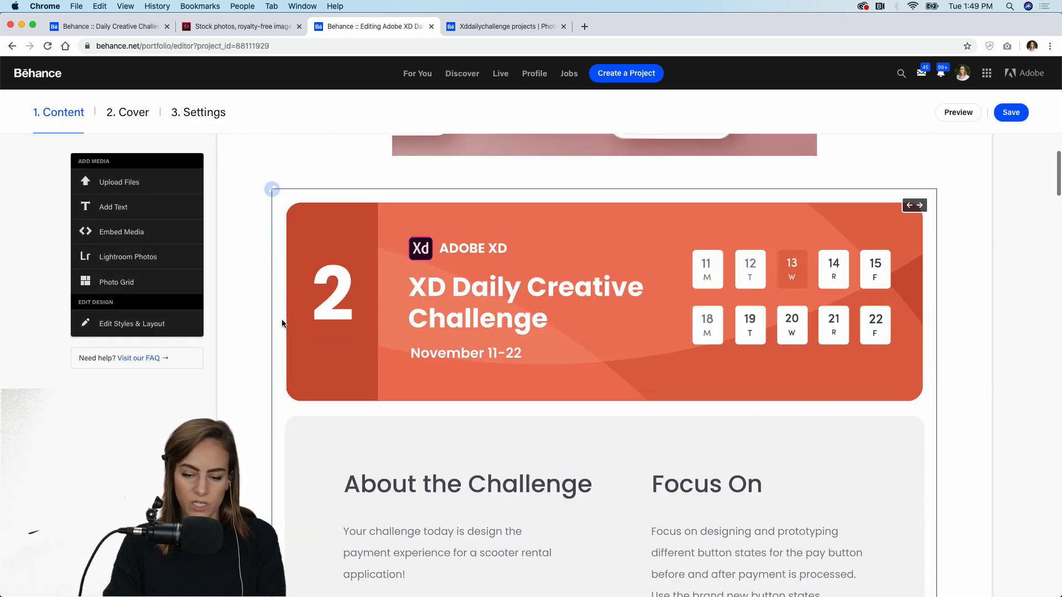
scroll(282, 323, down, 20)
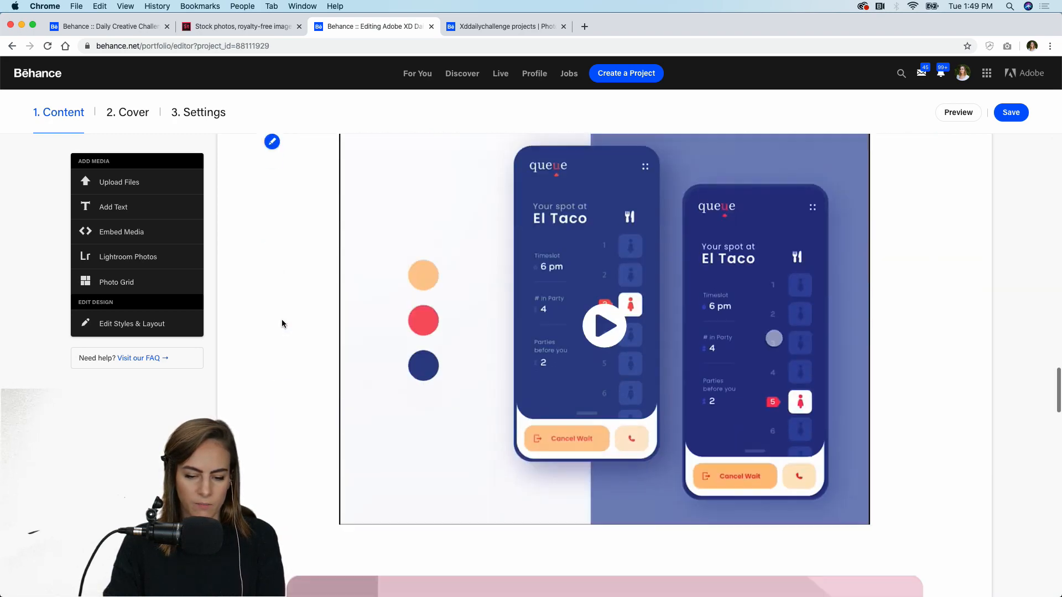
scroll(282, 324, down, 15)
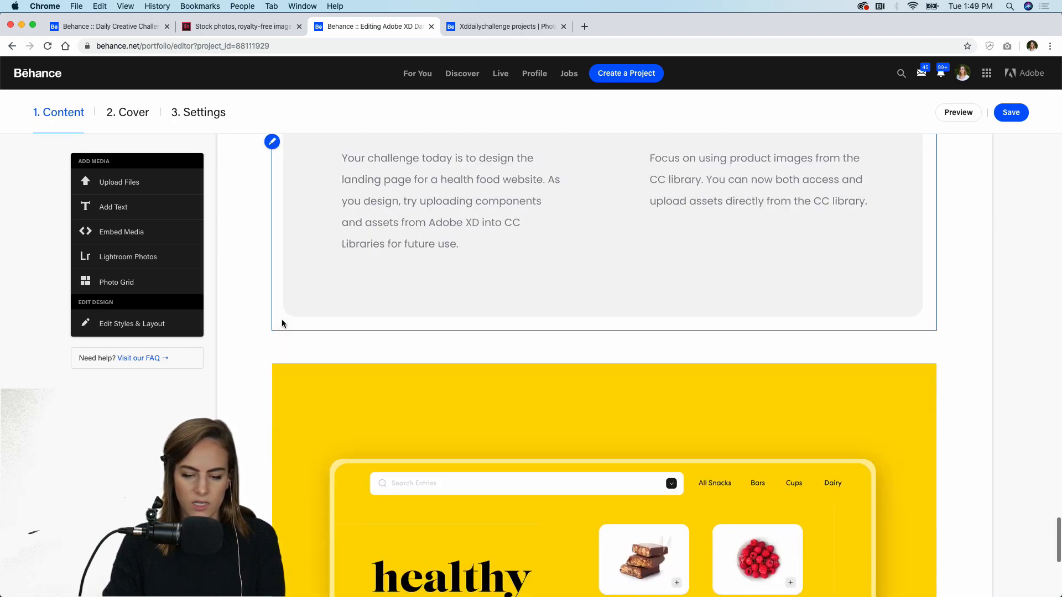
scroll(281, 319, up, 4)
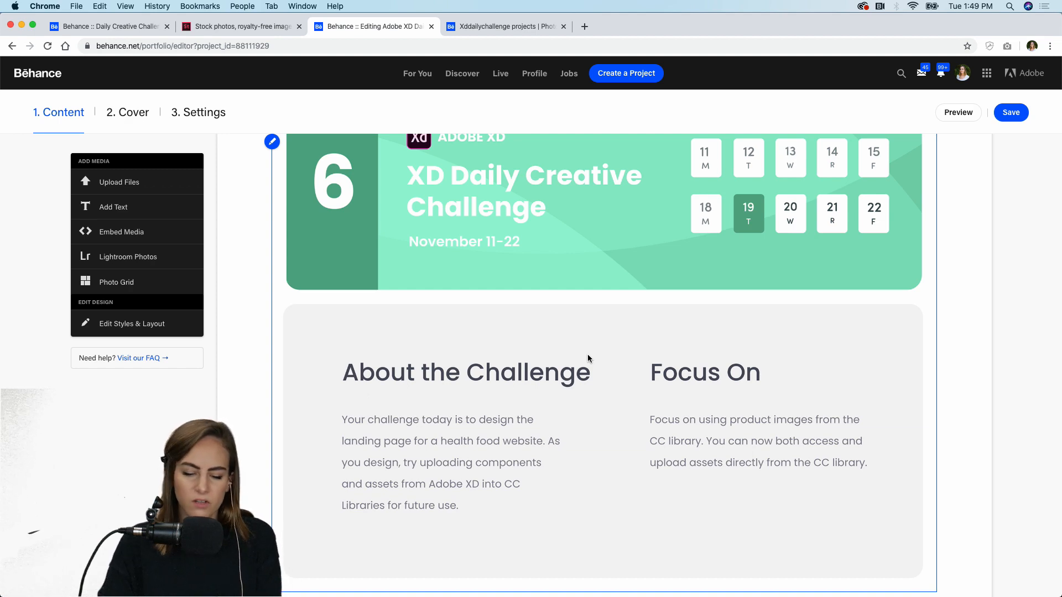
scroll(587, 356, down, 8)
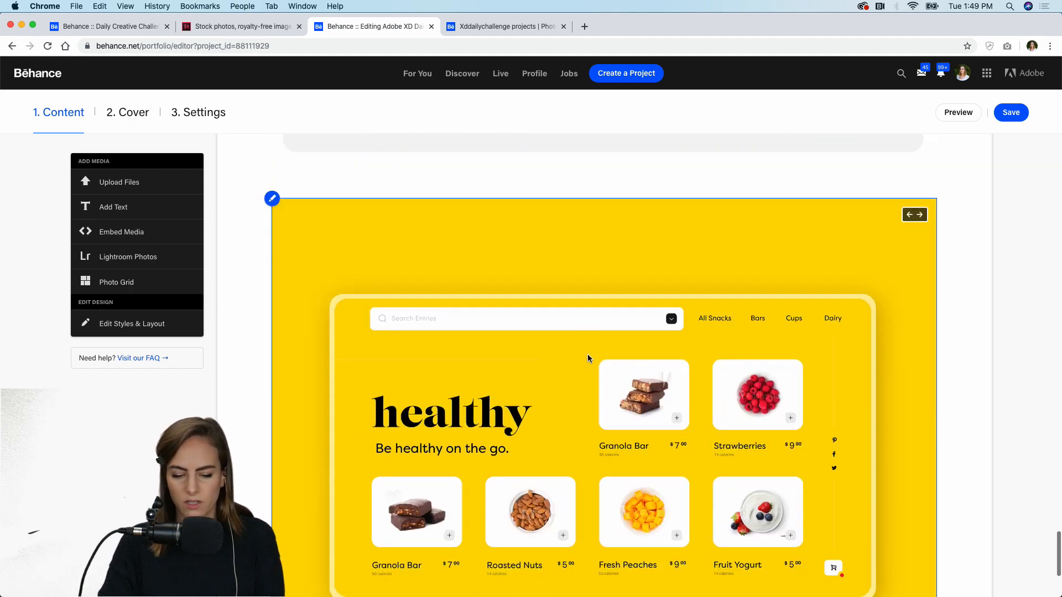
scroll(587, 358, down, 1)
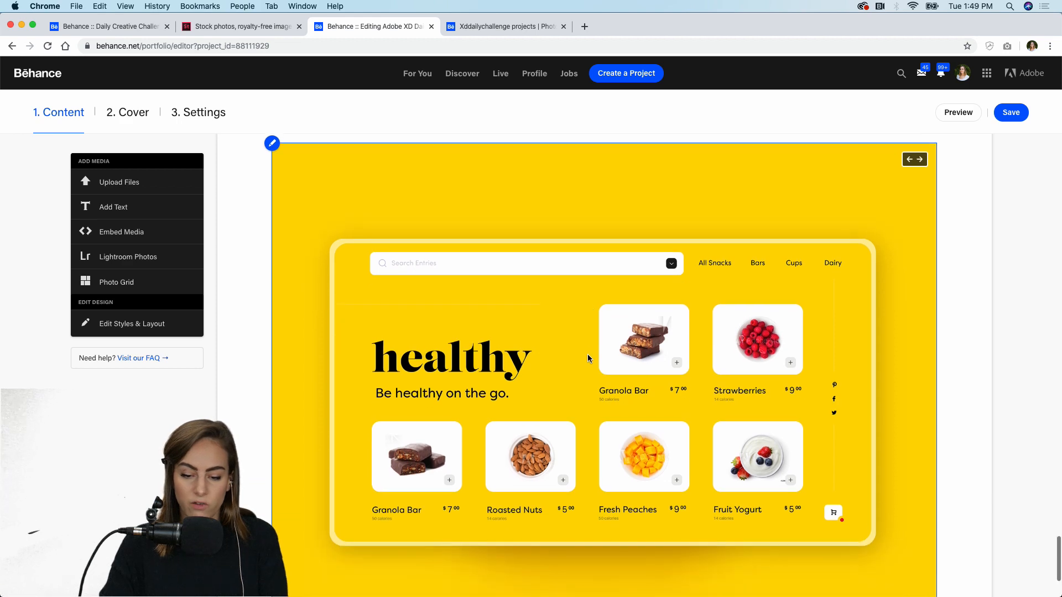
scroll(389, 354, up, 15)
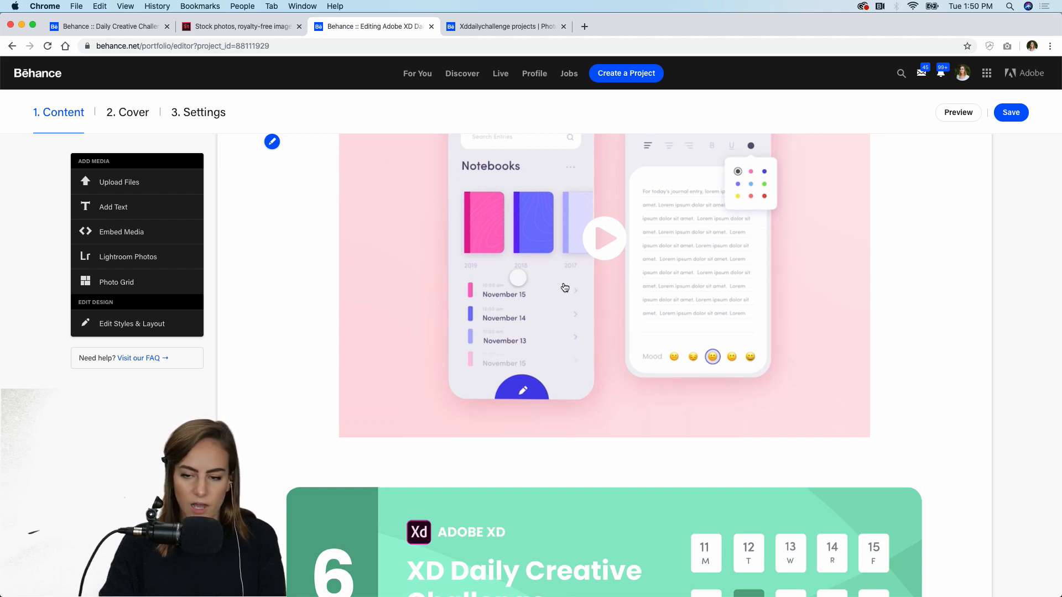
scroll(565, 287, down, 15)
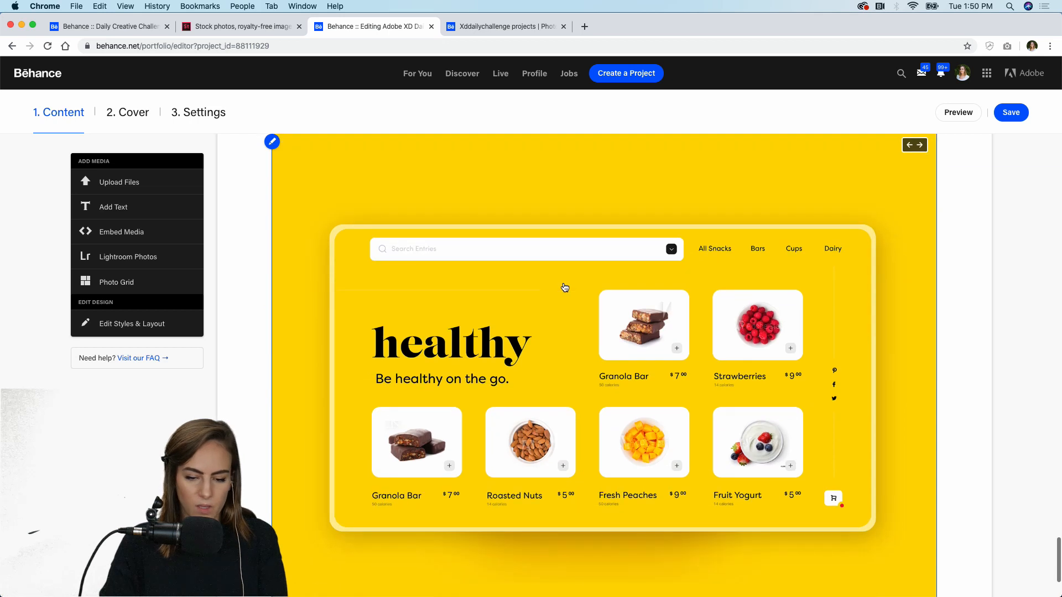
scroll(565, 287, down, 2)
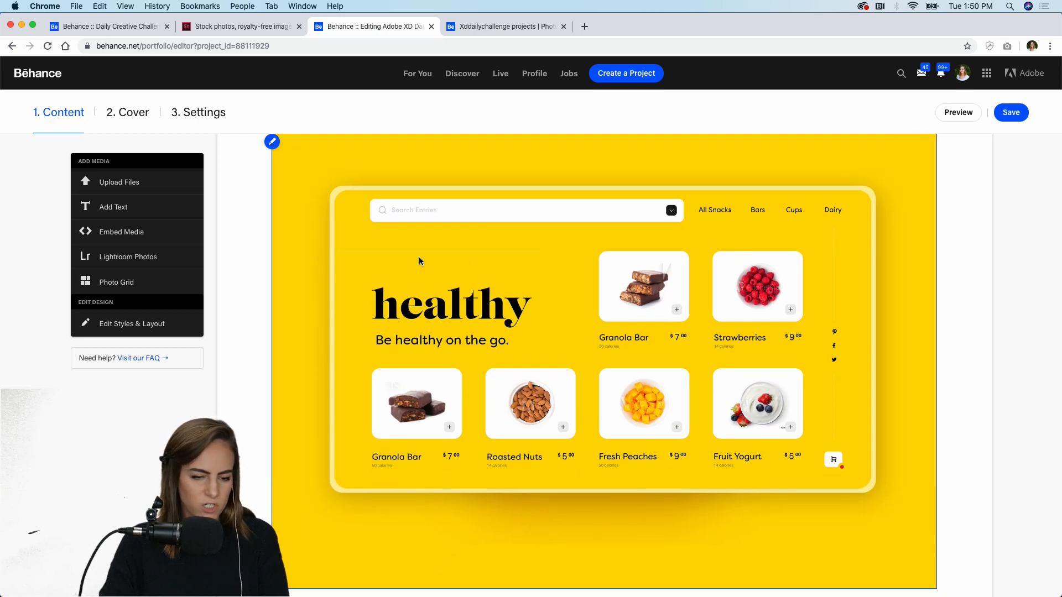
Check the description and keywords in the project's discoverability settings and save the settings.
click(201, 114)
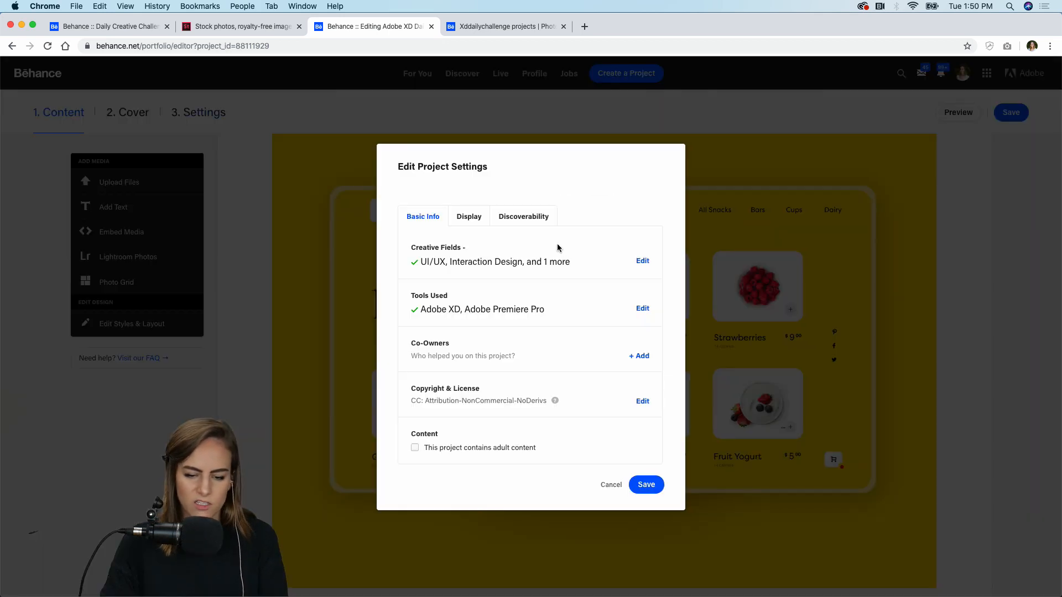
click(524, 214)
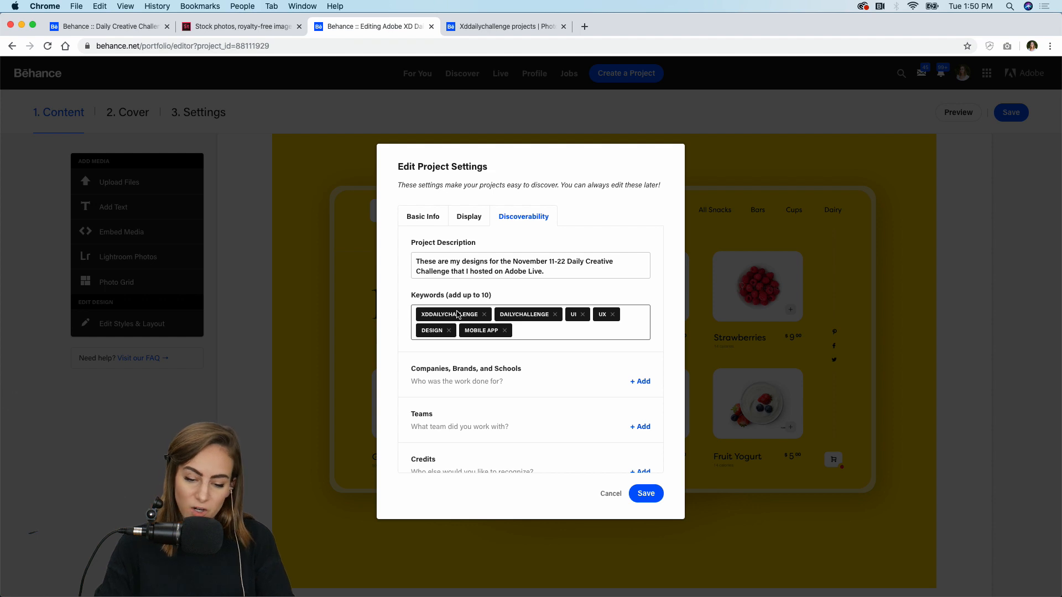
click(658, 496)
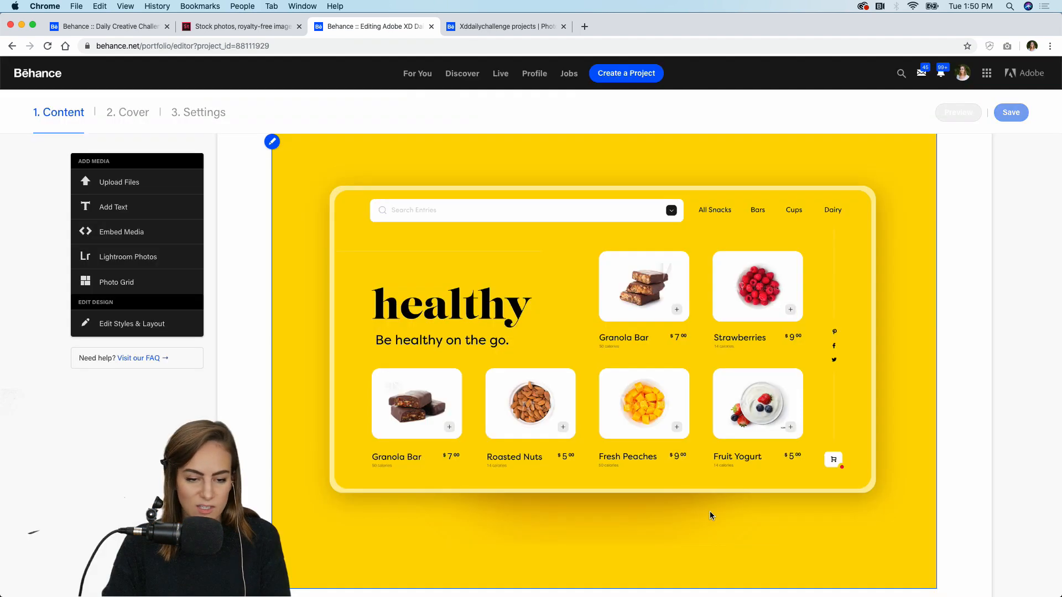
Return to the Behance challenge results and run a fresh search for "xddailychallenge".
click(506, 26)
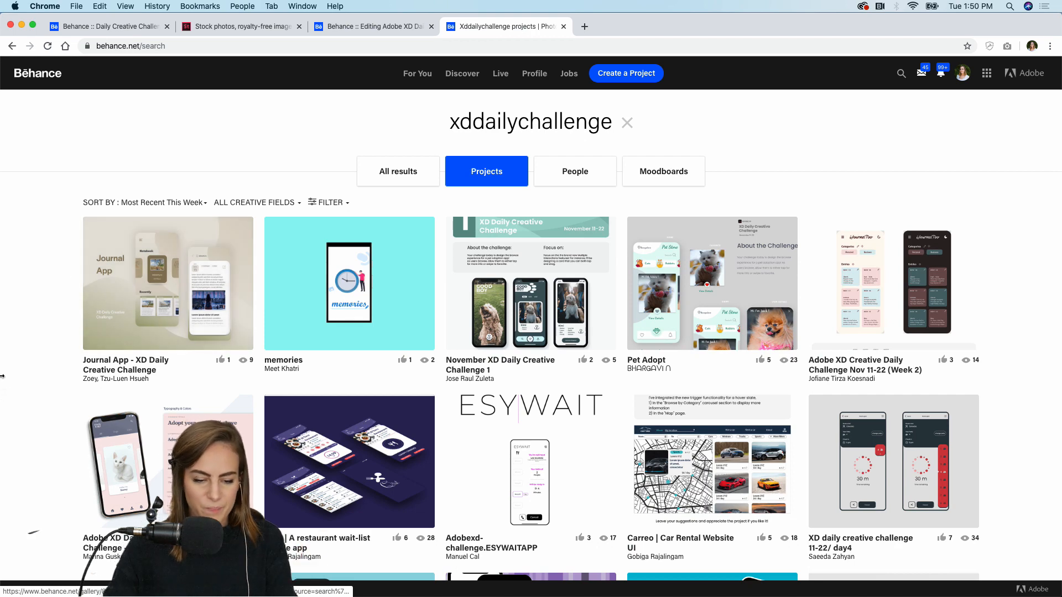
scroll(4, 371, down, 5)
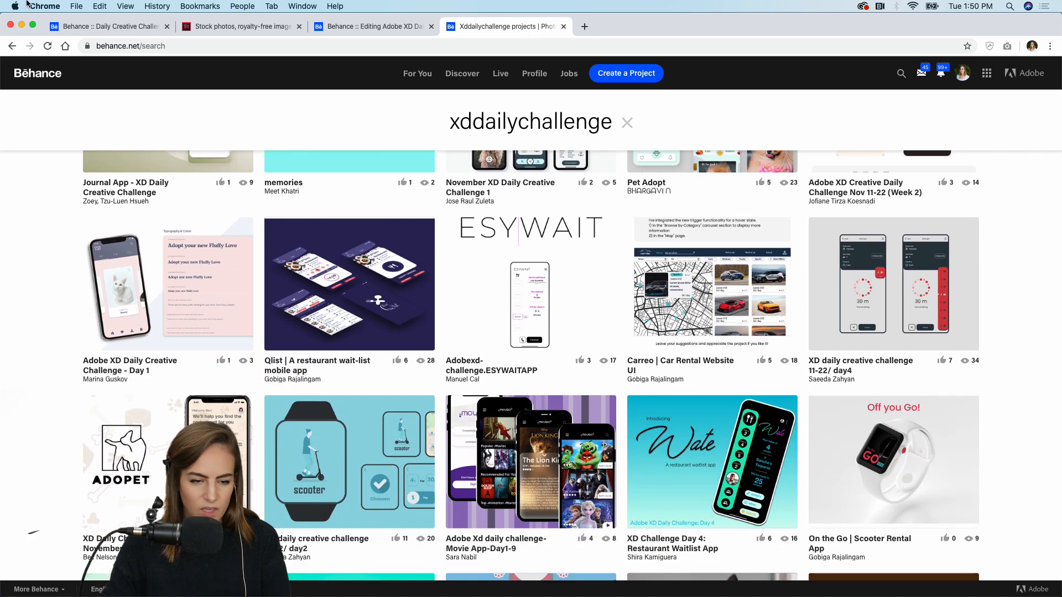
click(314, 313)
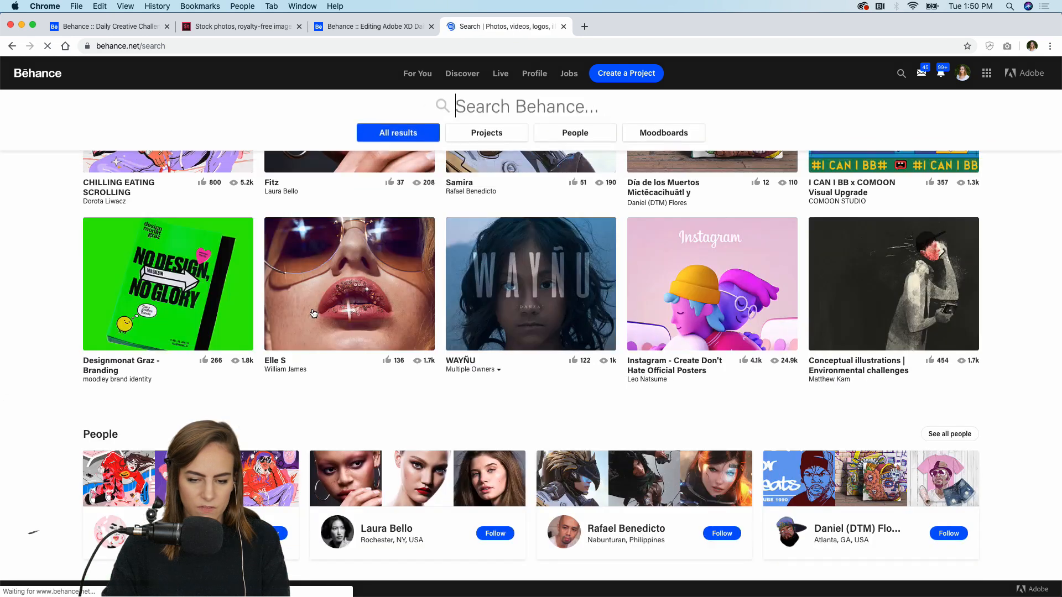
text(xddailychallenge)
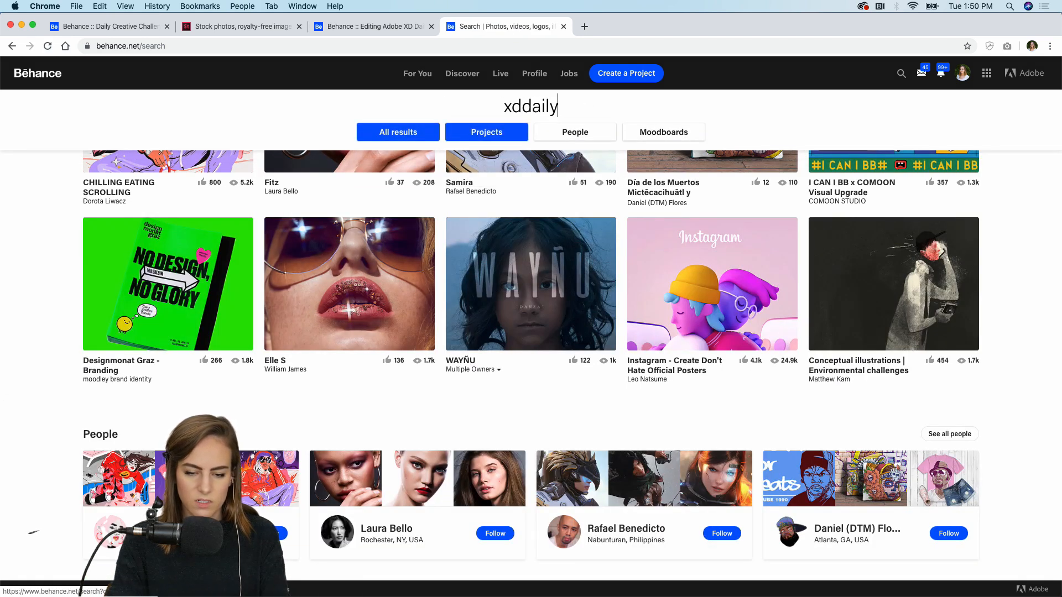
key(Return)
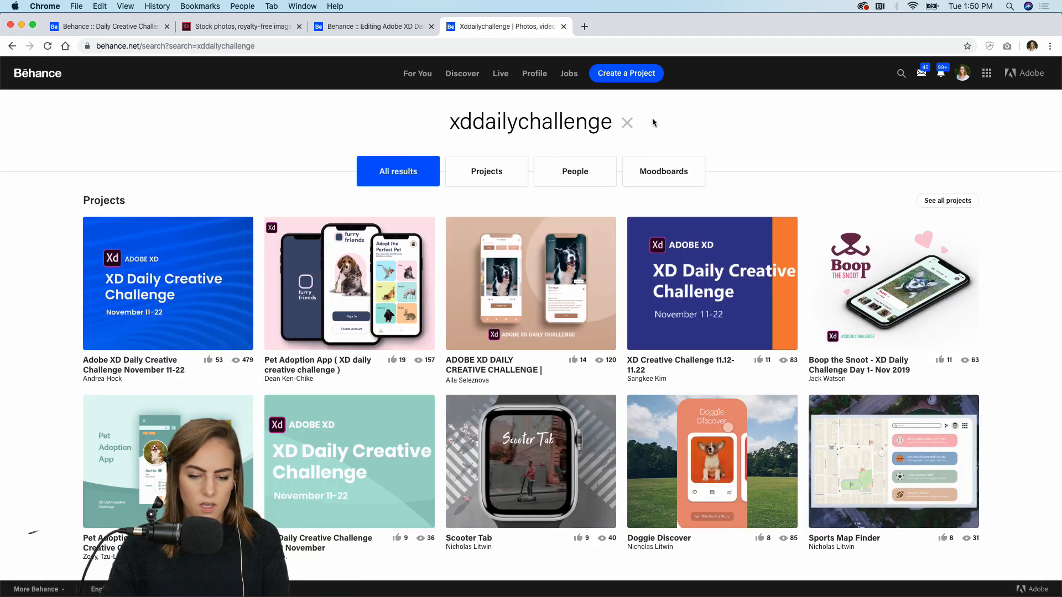
Limit the search results to projects and sort them by Most Recent.
click(505, 169)
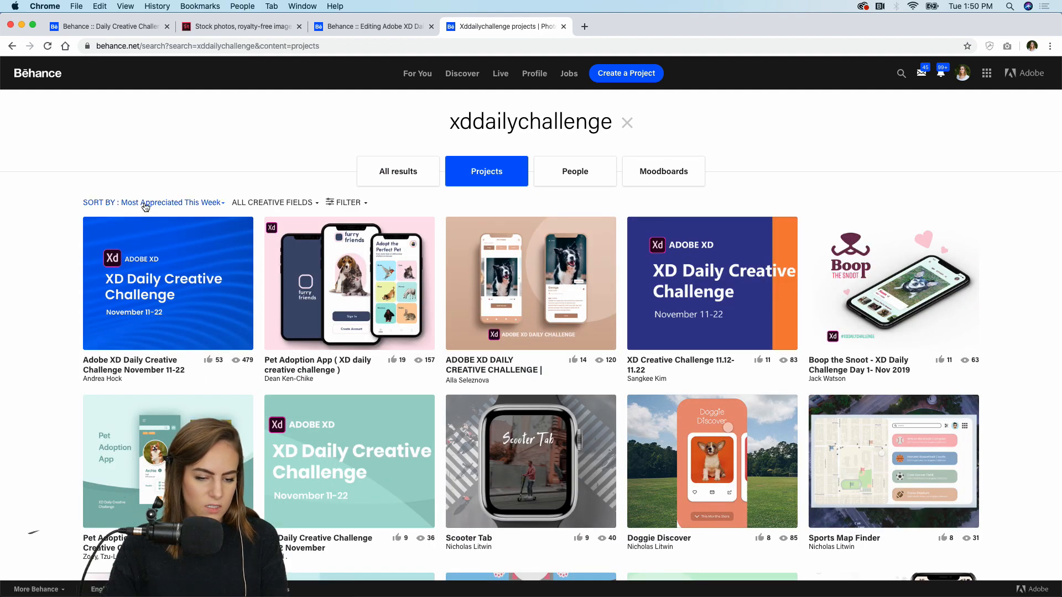
click(147, 203)
click(124, 309)
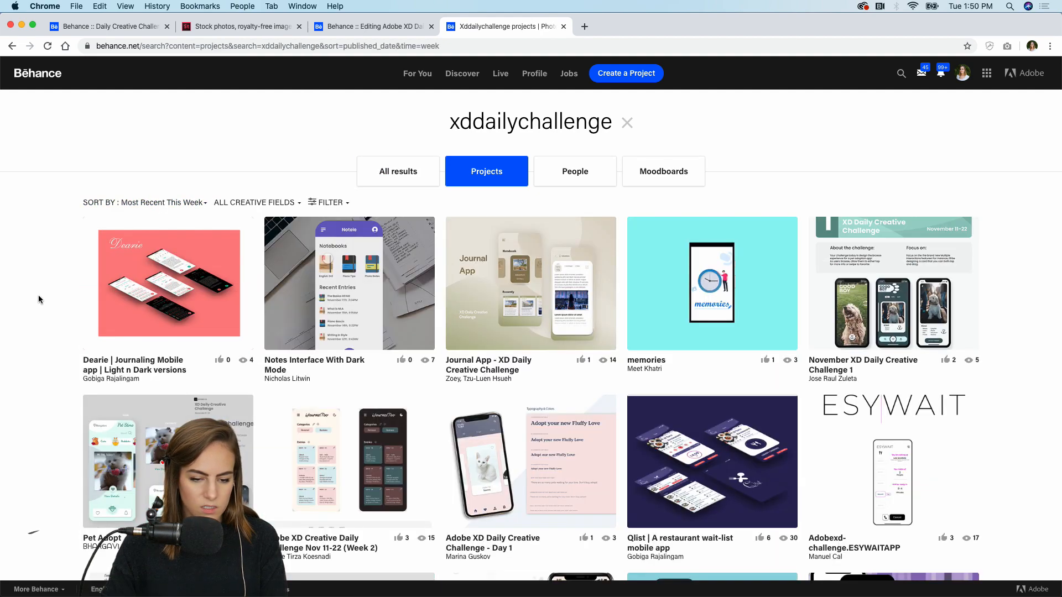
Open the Notes Interface With Dark Mode project, watch its prototype video full screen, and close the project.
scroll(38, 299, down, 2)
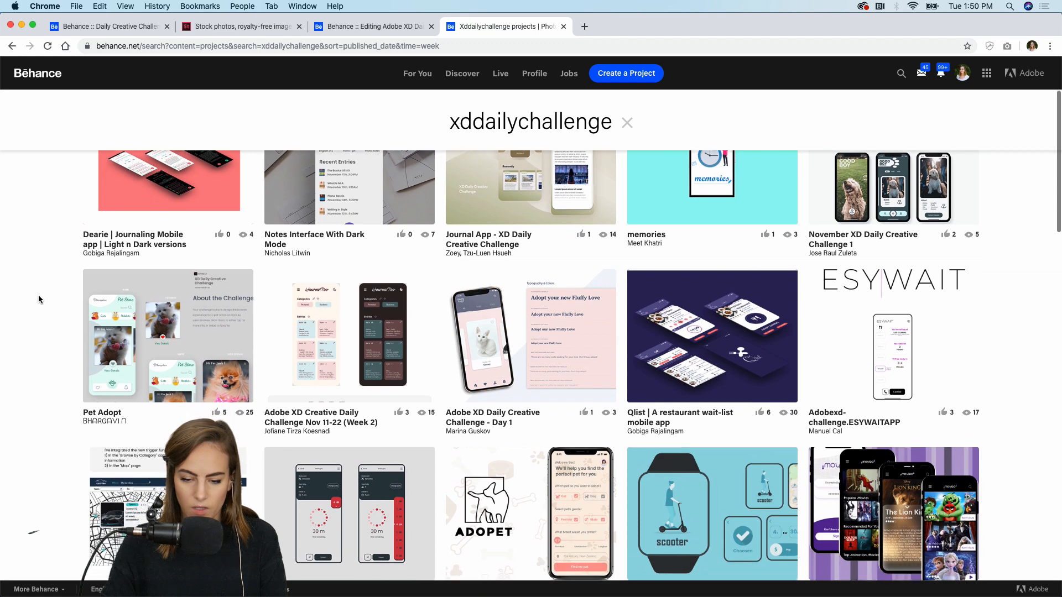
scroll(38, 299, up, 2)
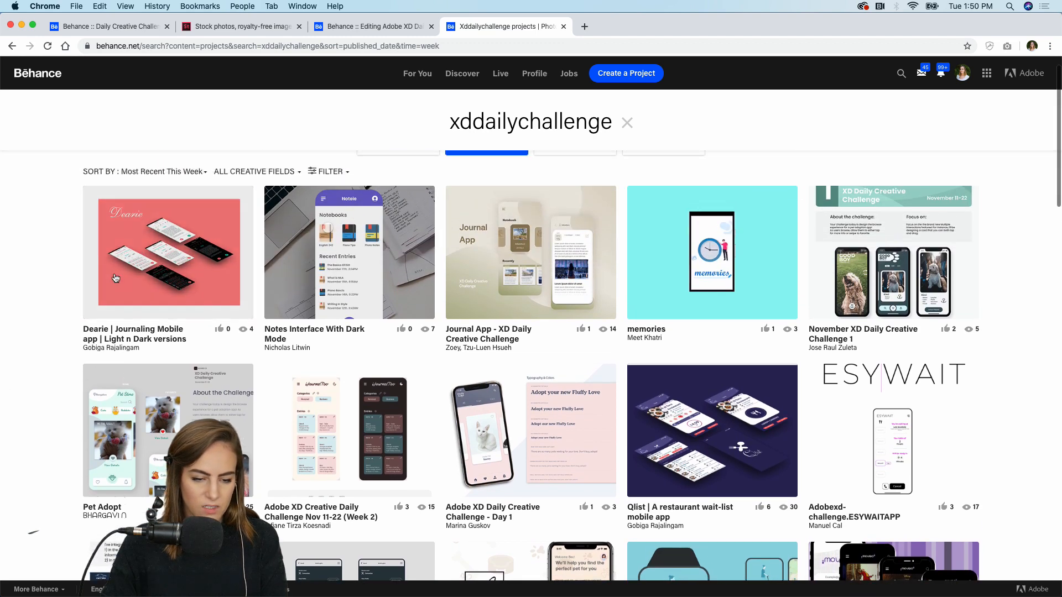
click(339, 289)
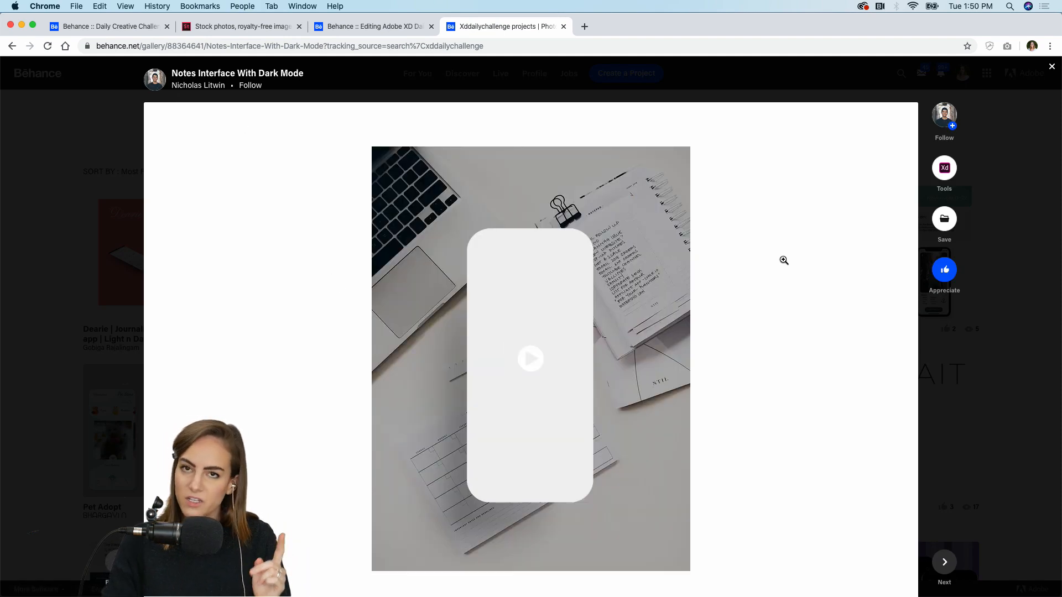
scroll(784, 260, down, 5)
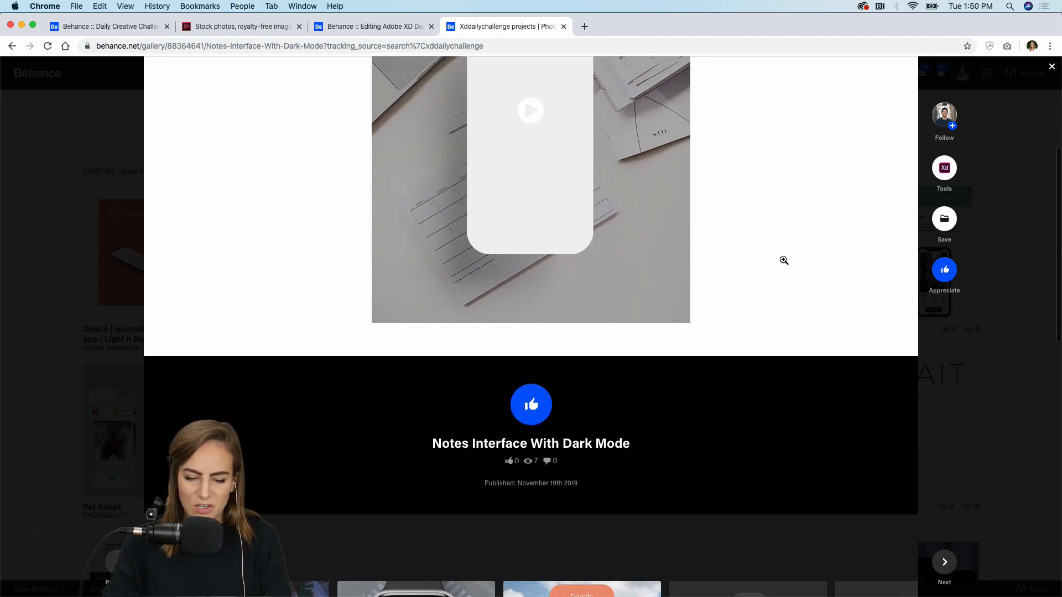
scroll(784, 260, up, 5)
click(532, 358)
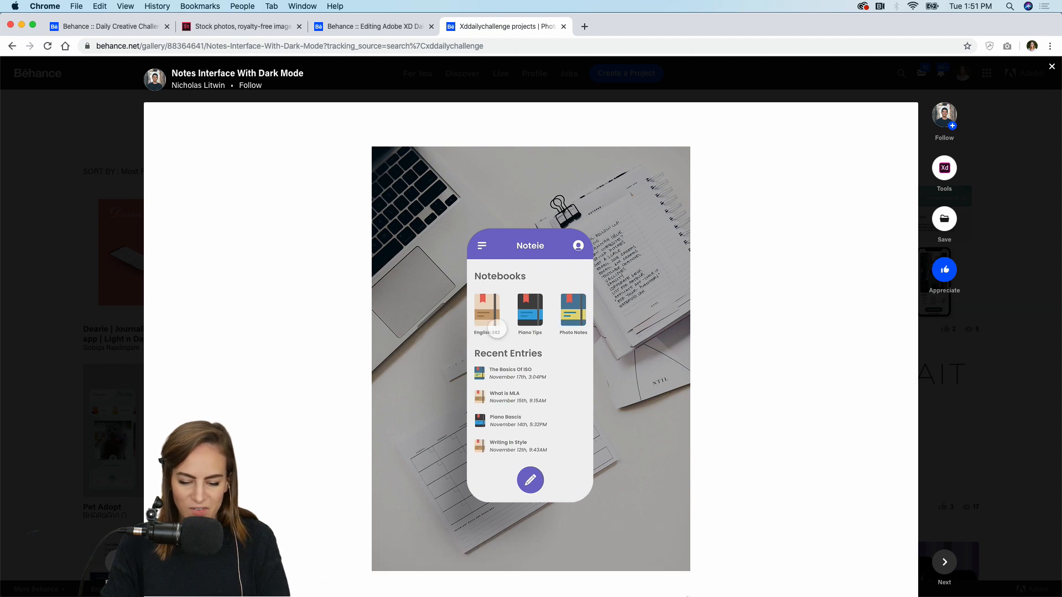
key(f)
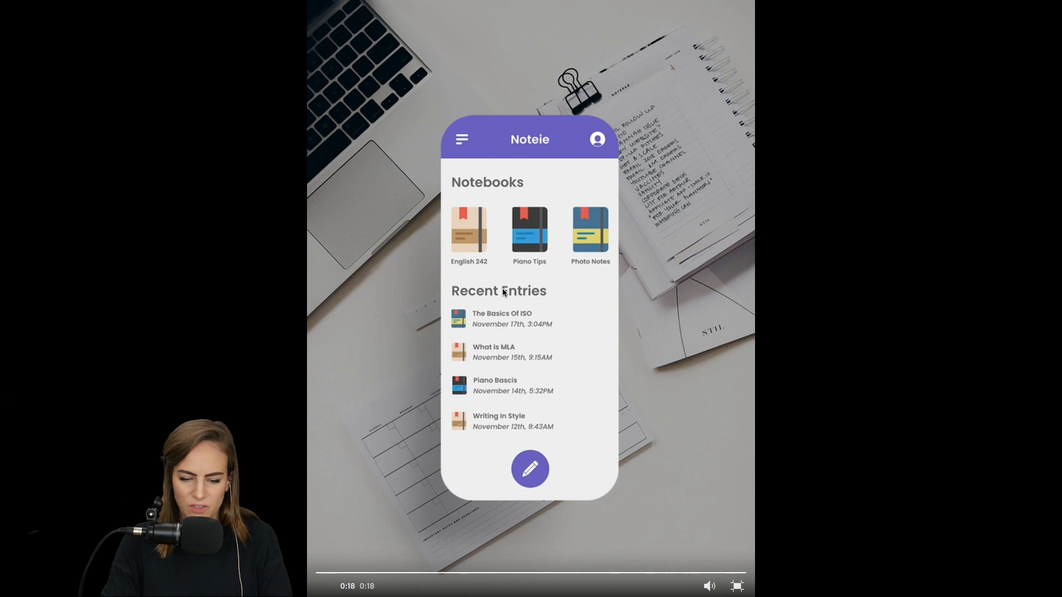
click(739, 590)
click(76, 239)
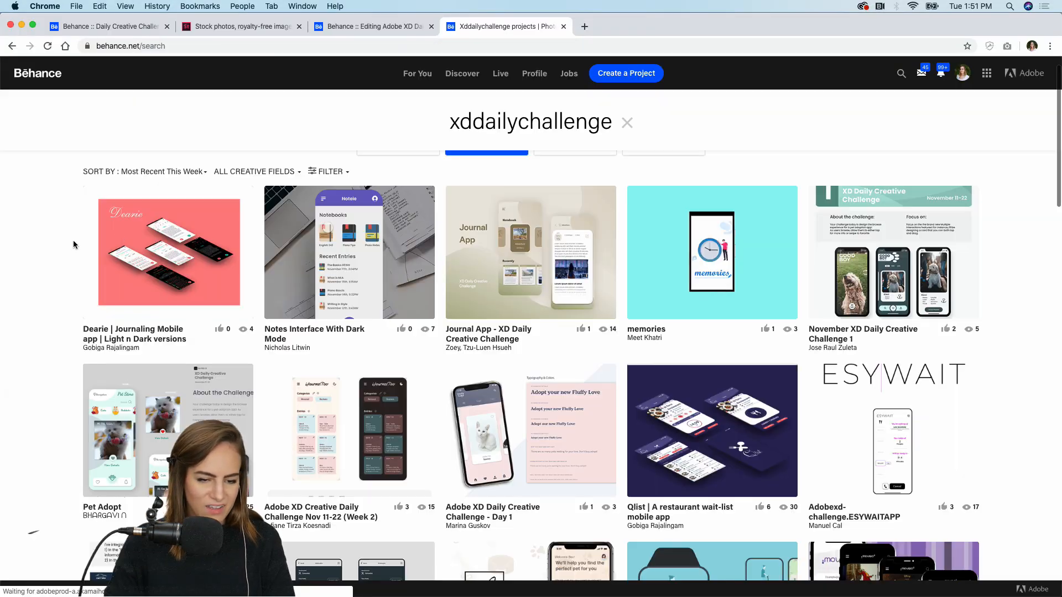
Open the Journal App - XD Daily Creative Challenge project and examine its prototype videos and mockups.
click(572, 274)
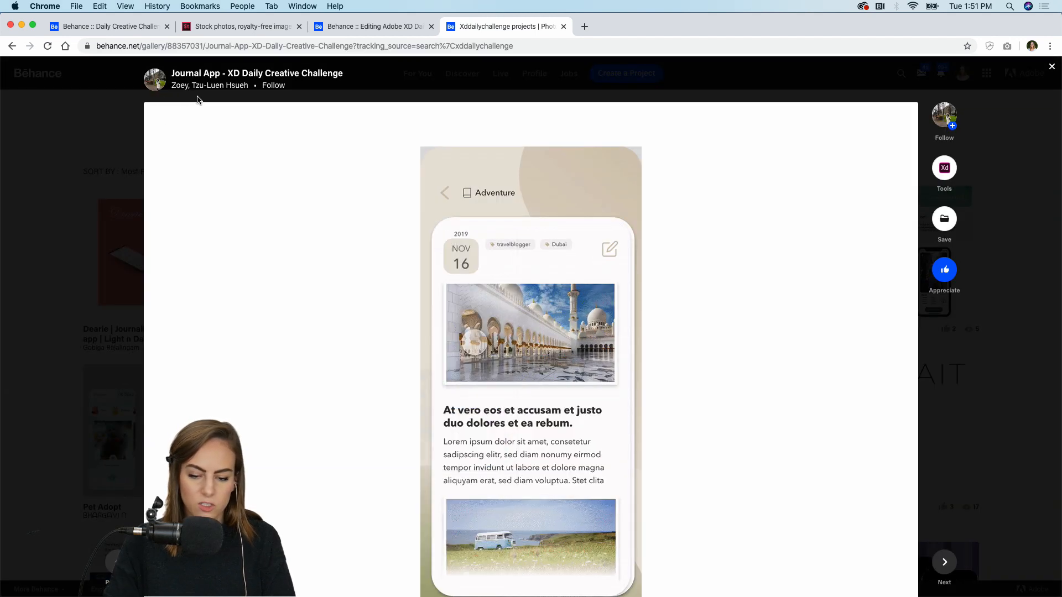
scroll(714, 163, down, 3)
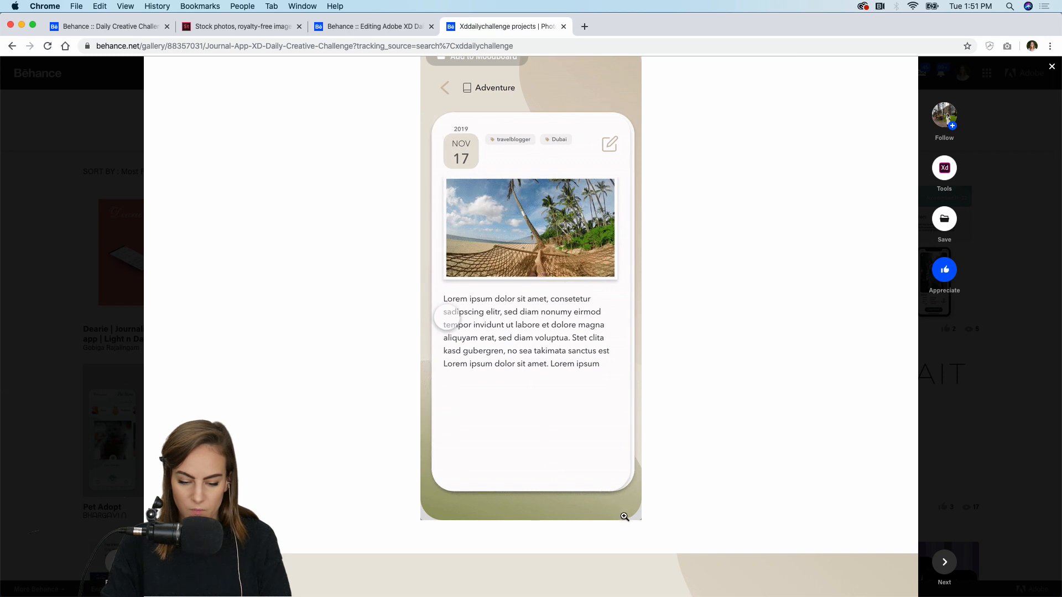
scroll(561, 372, down, 4)
scroll(547, 279, up, 2)
scroll(547, 279, up, 3)
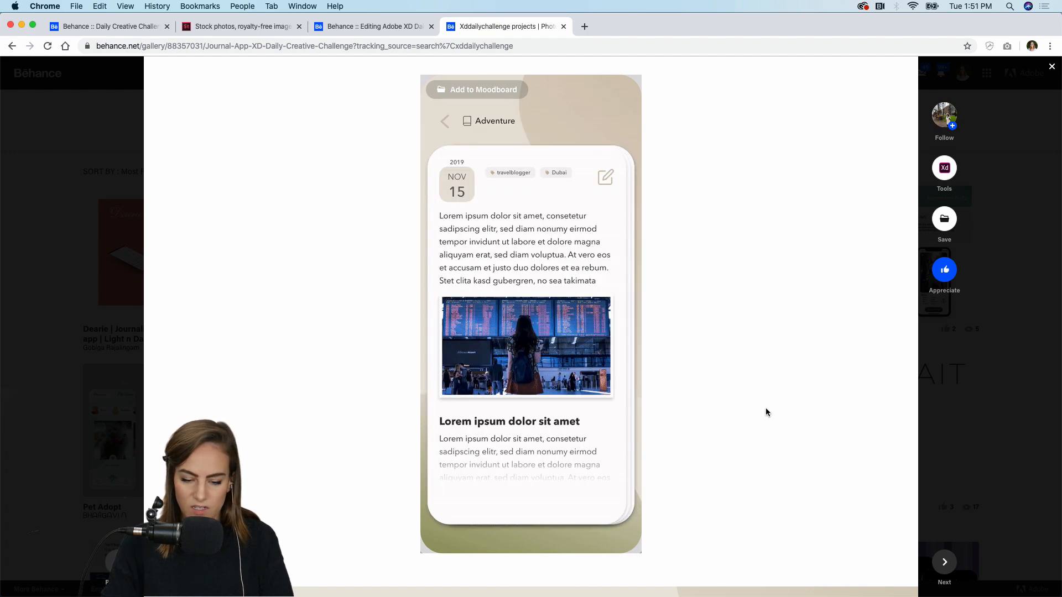
scroll(766, 409, down, 10)
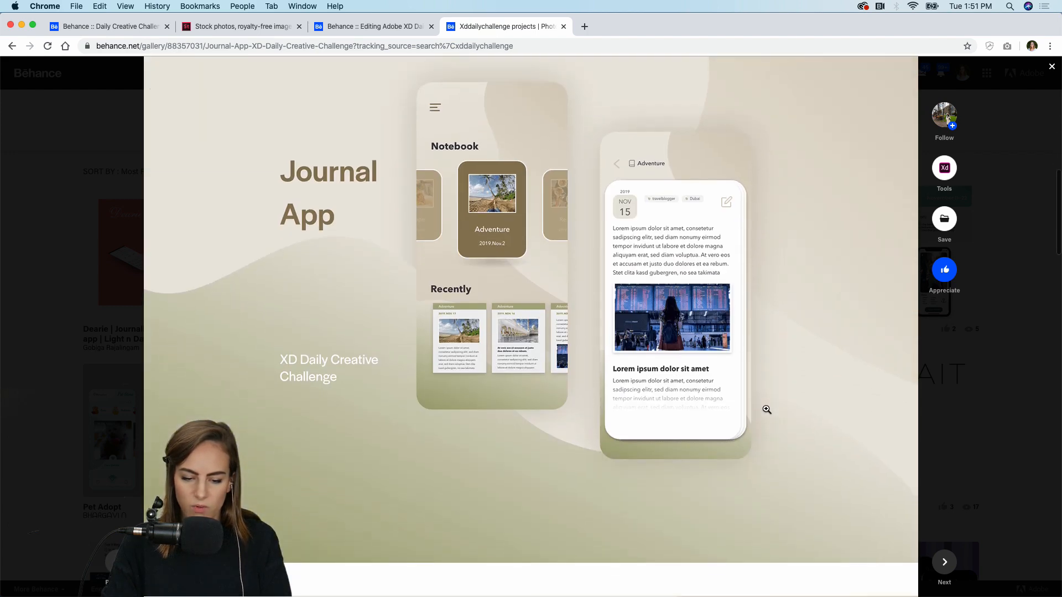
scroll(766, 410, up, 1)
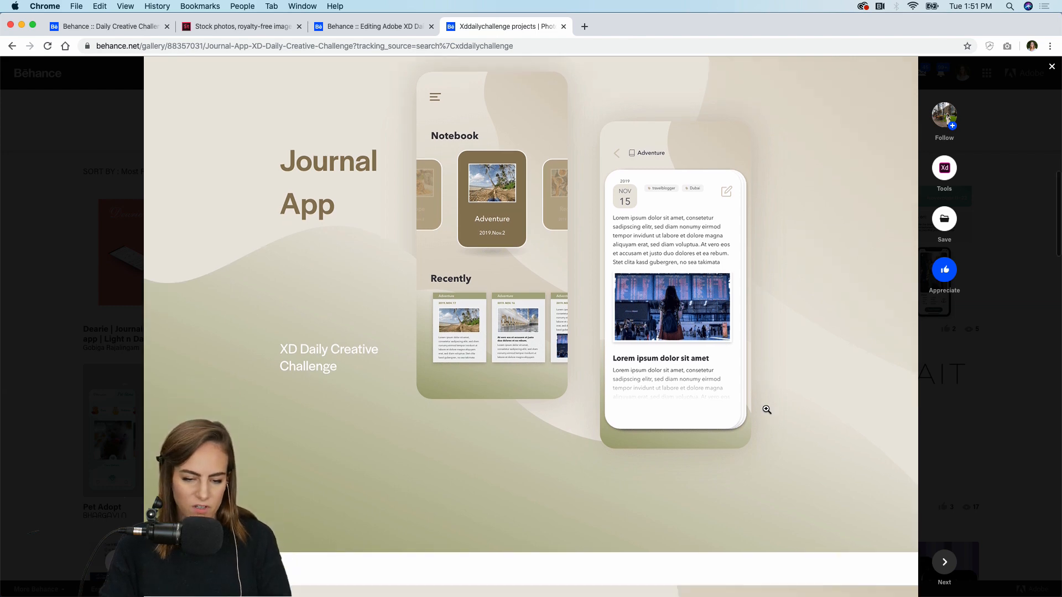
scroll(766, 410, down, 10)
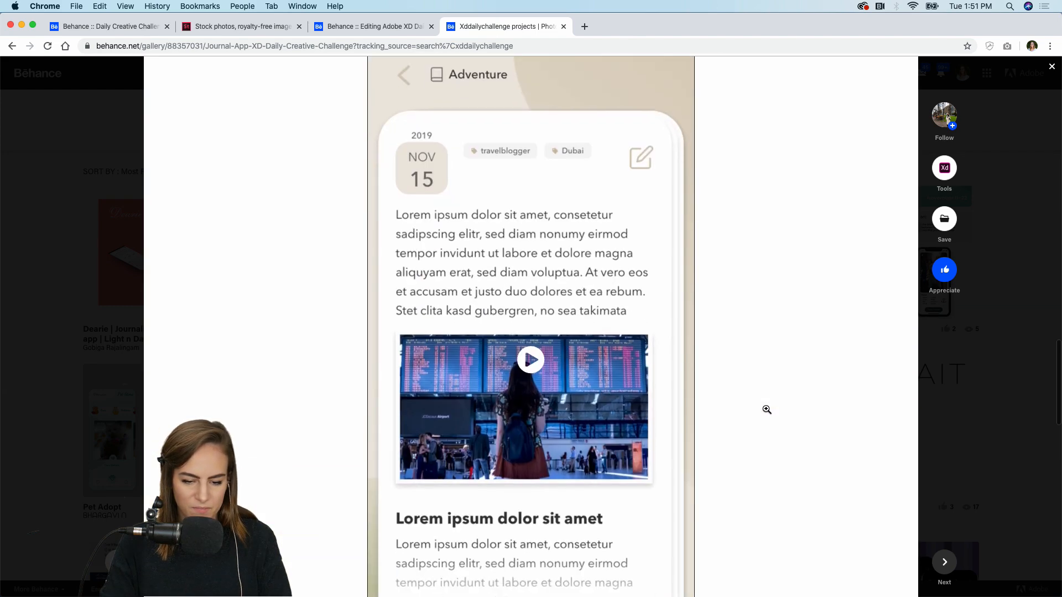
Close the Journal App project and open the Adobe XD Daily Creative Challenge - Day 1 project from the results.
click(70, 301)
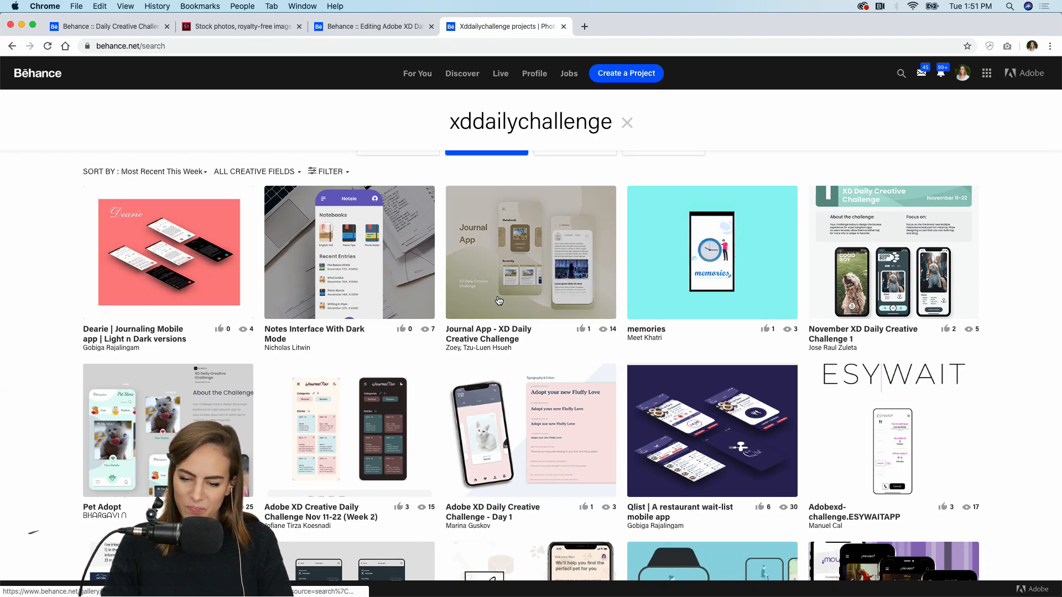
scroll(498, 301, down, 1)
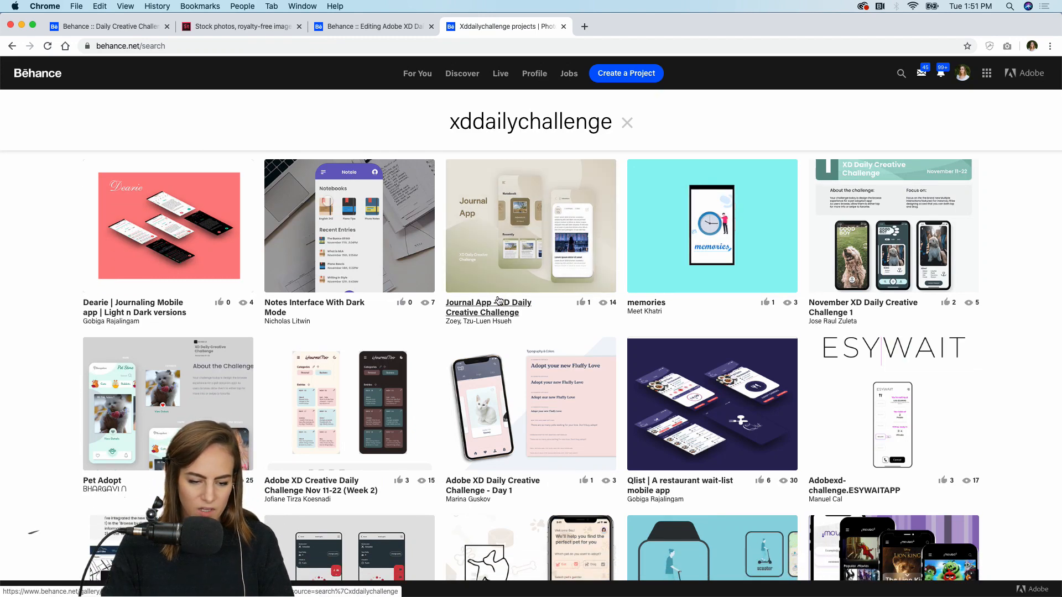
scroll(498, 301, down, 2)
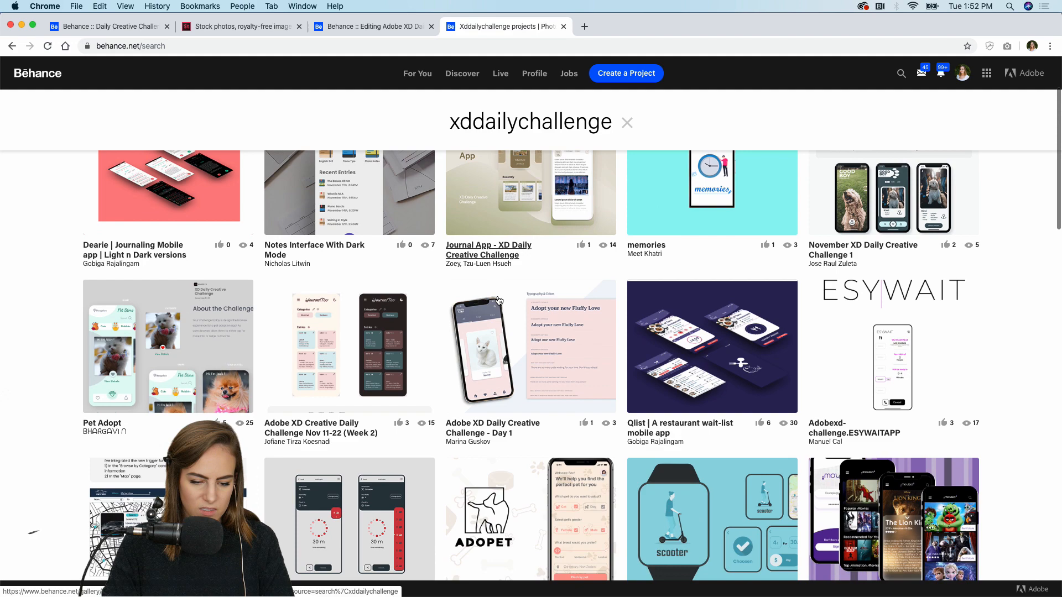
click(516, 355)
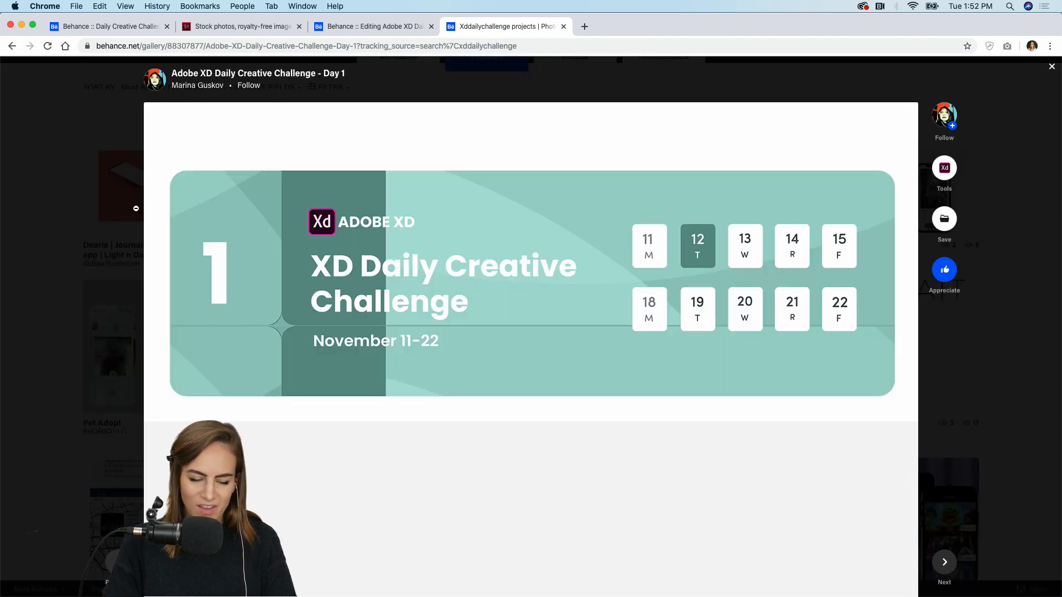
Examine the Day 1 project's typography, colors, calls to action and Fluffy Love prototype, and close the project.
scroll(584, 168, down, 6)
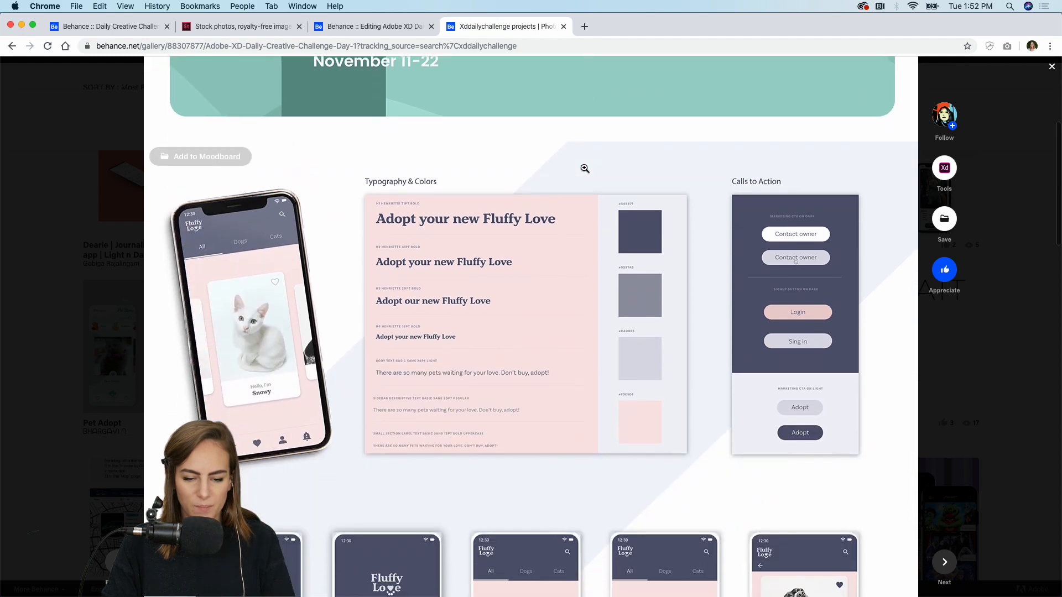
scroll(584, 168, down, 3)
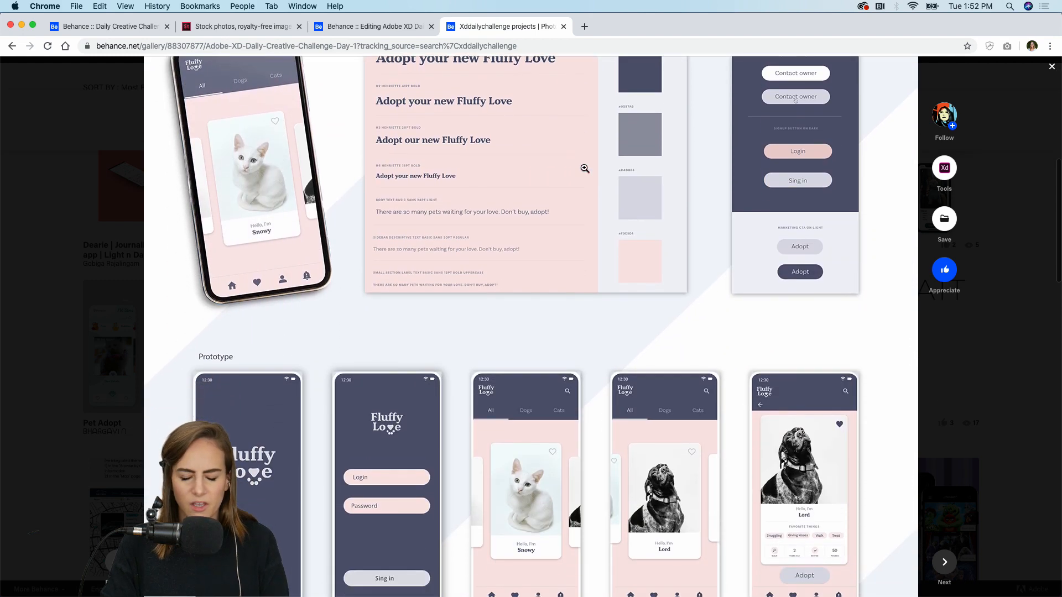
scroll(585, 168, down, 2)
scroll(585, 168, up, 5)
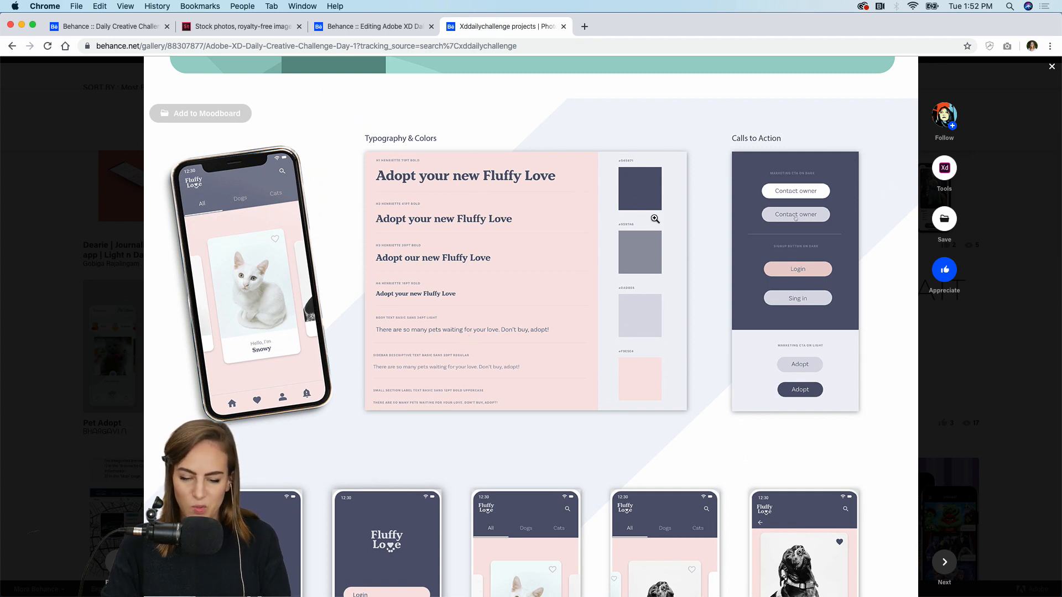
scroll(668, 235, down, 7)
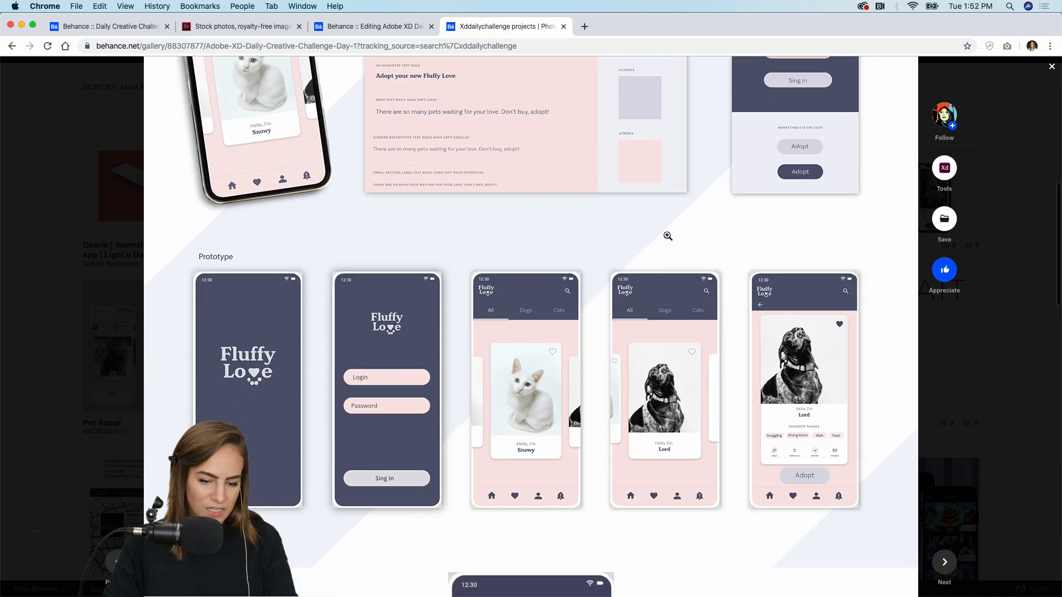
scroll(667, 235, down, 5)
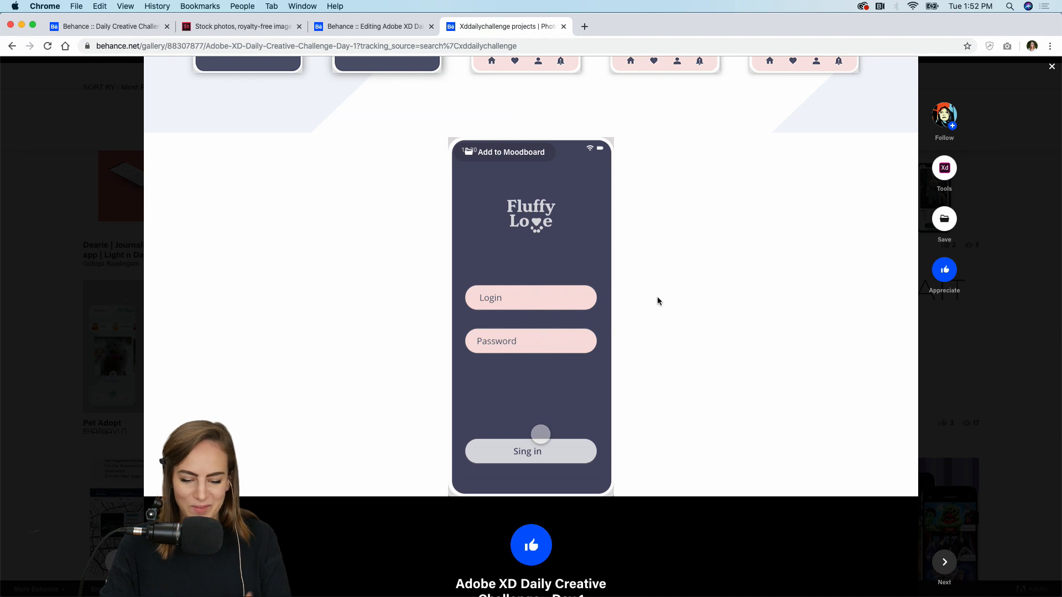
scroll(657, 297, up, 15)
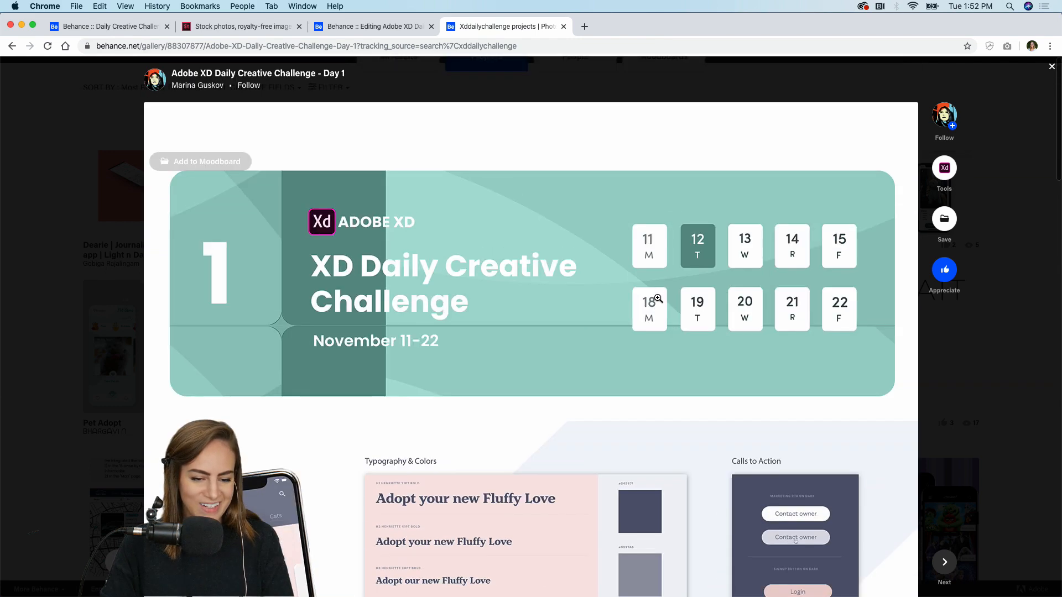
click(97, 124)
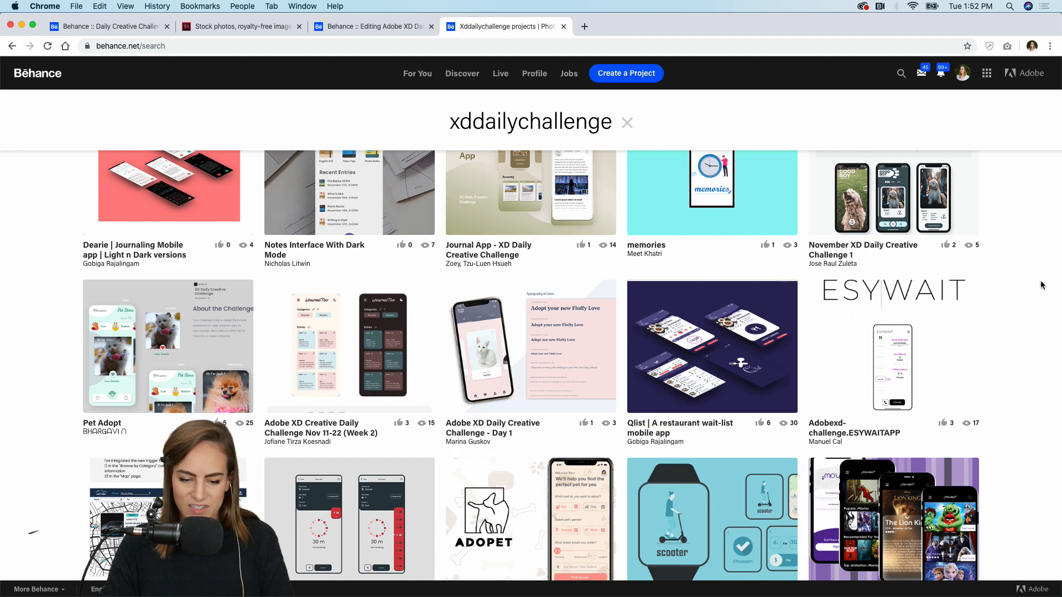
Open the Pet Adopt project and look through its home, favorite, swipe and view details screens.
scroll(1042, 286, down, 3)
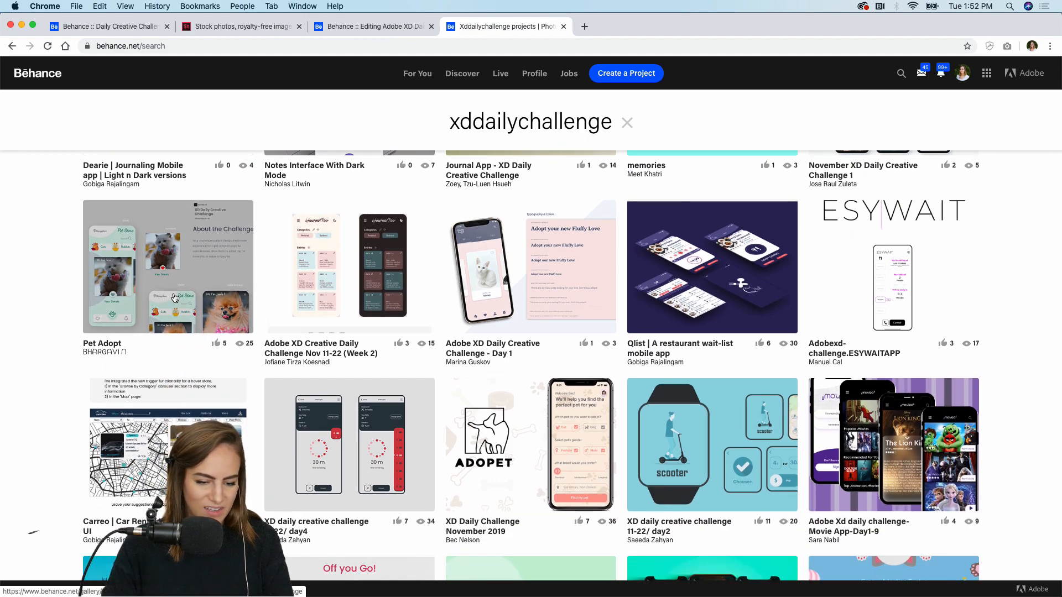
click(175, 299)
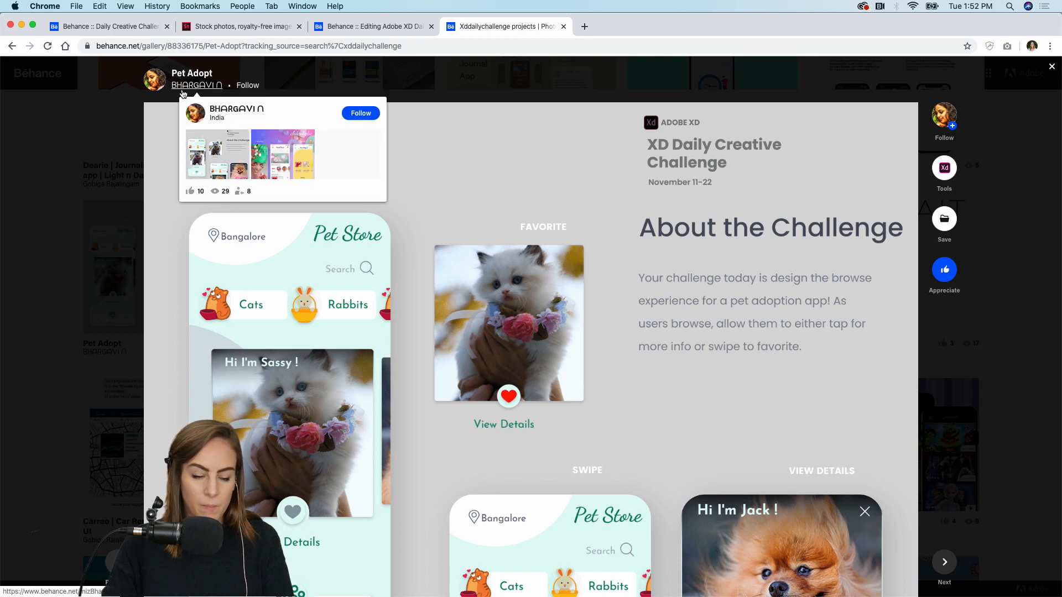
scroll(814, 191, down, 5)
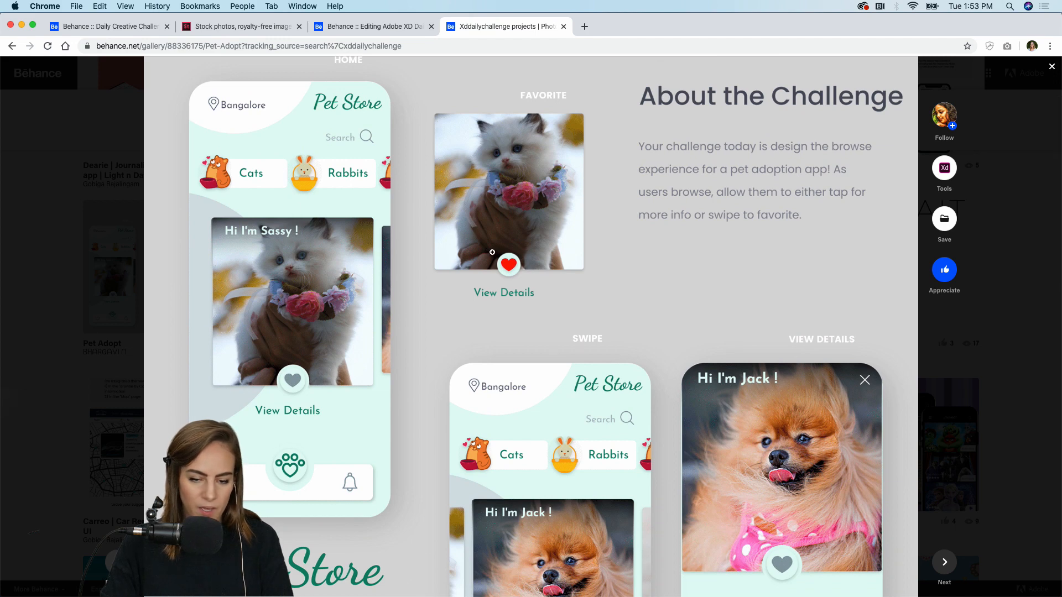
scroll(563, 216, down, 4)
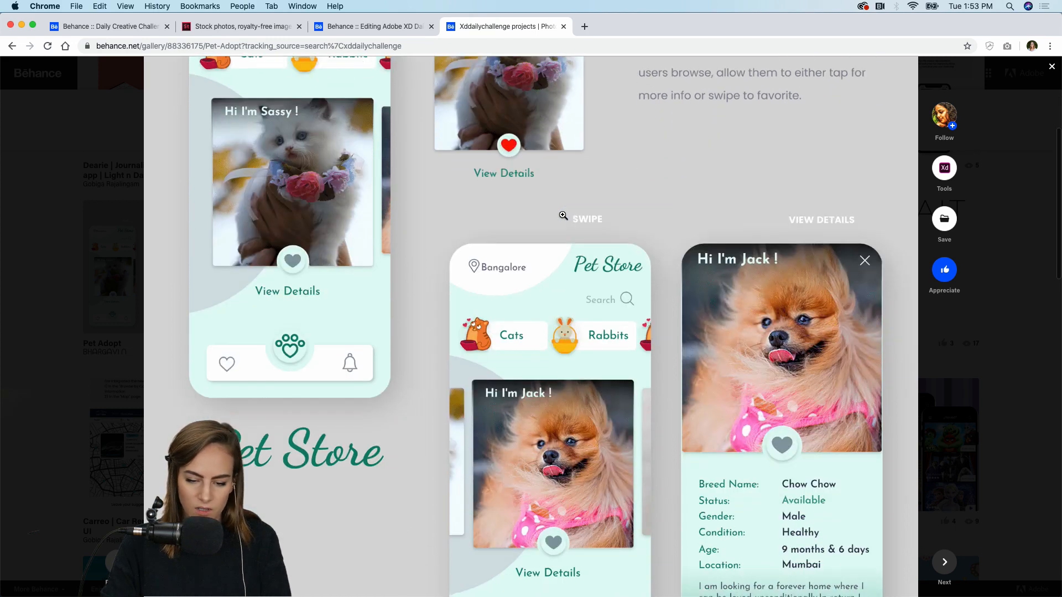
scroll(563, 215, down, 2)
scroll(565, 330, down, 2)
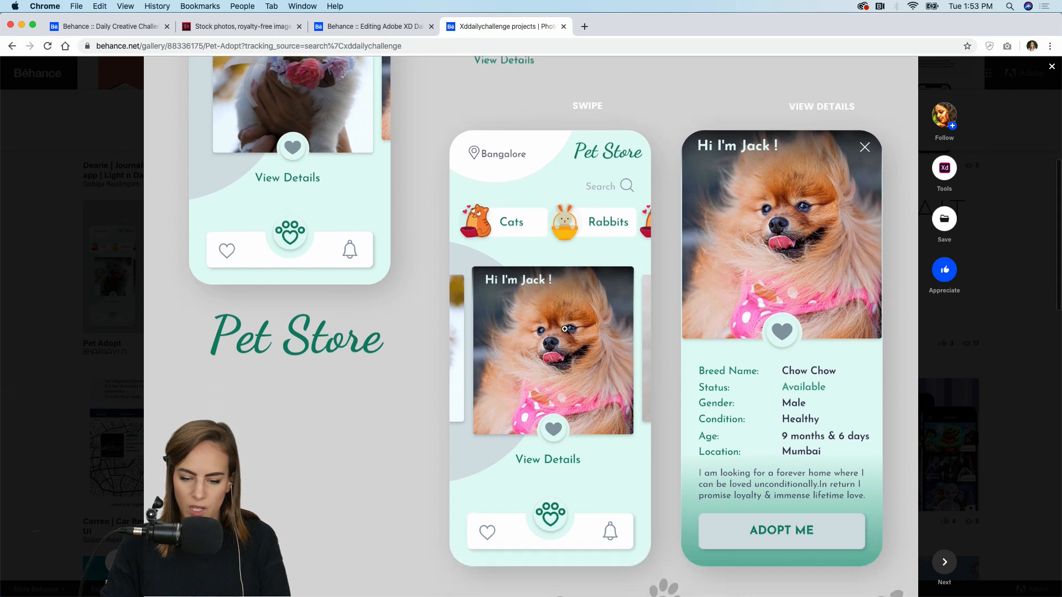
scroll(787, 299, down, 5)
scroll(788, 298, down, 2)
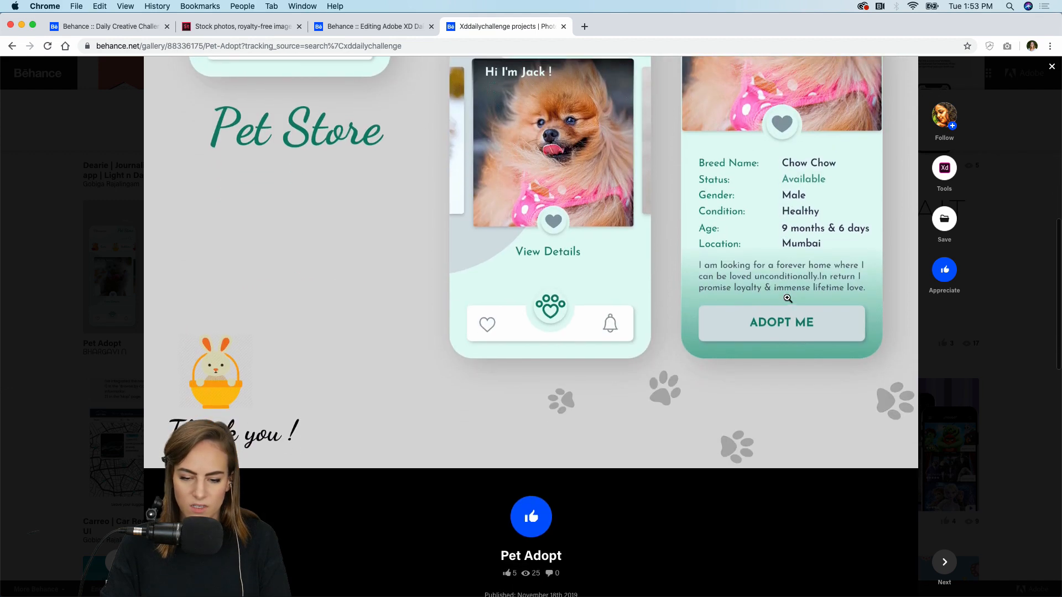
Compare the Pet Adopt swipe and view details screens more closely, and close the project.
scroll(788, 299, up, 5)
scroll(788, 299, up, 4)
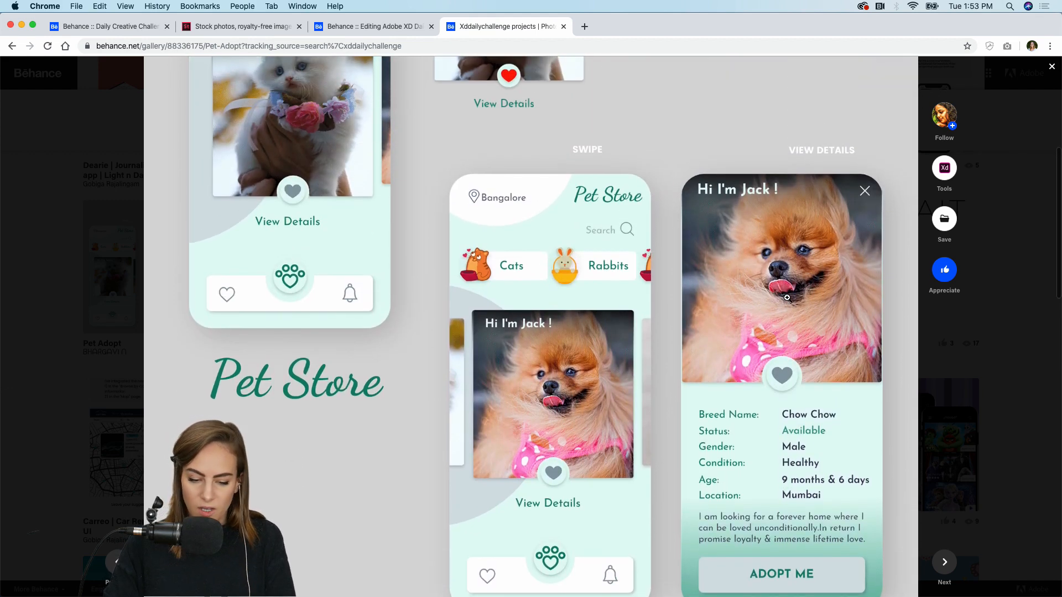
scroll(587, 403, down, 2)
scroll(587, 402, down, 1)
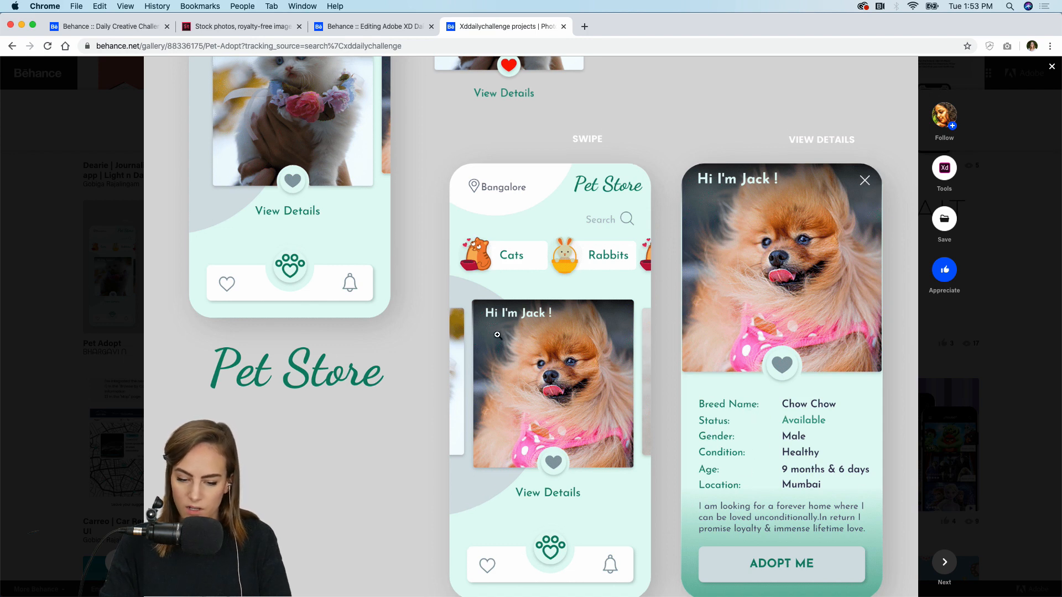
scroll(497, 336, up, 3)
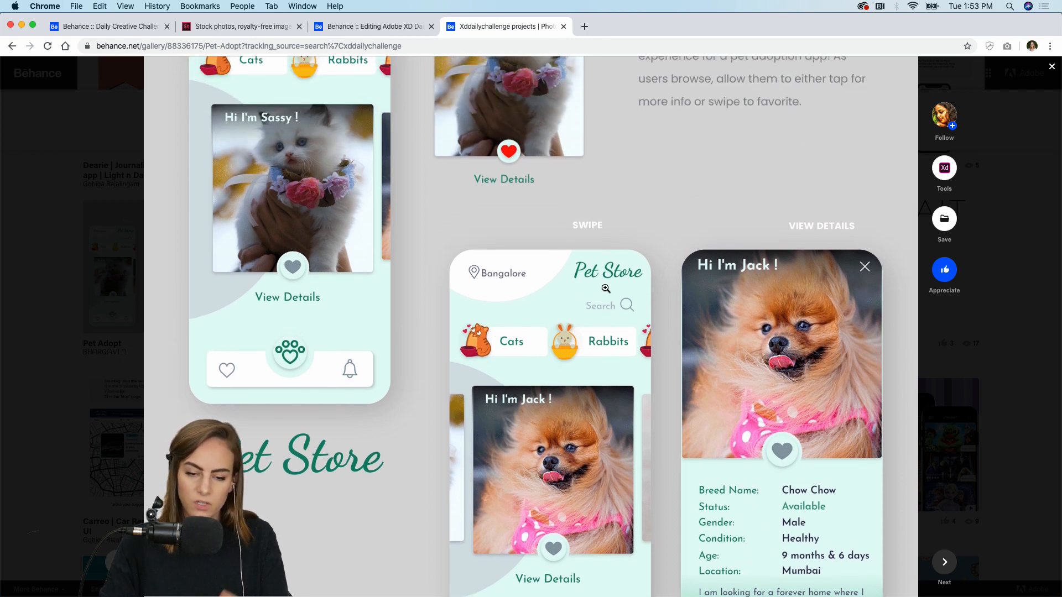
scroll(605, 289, down, 5)
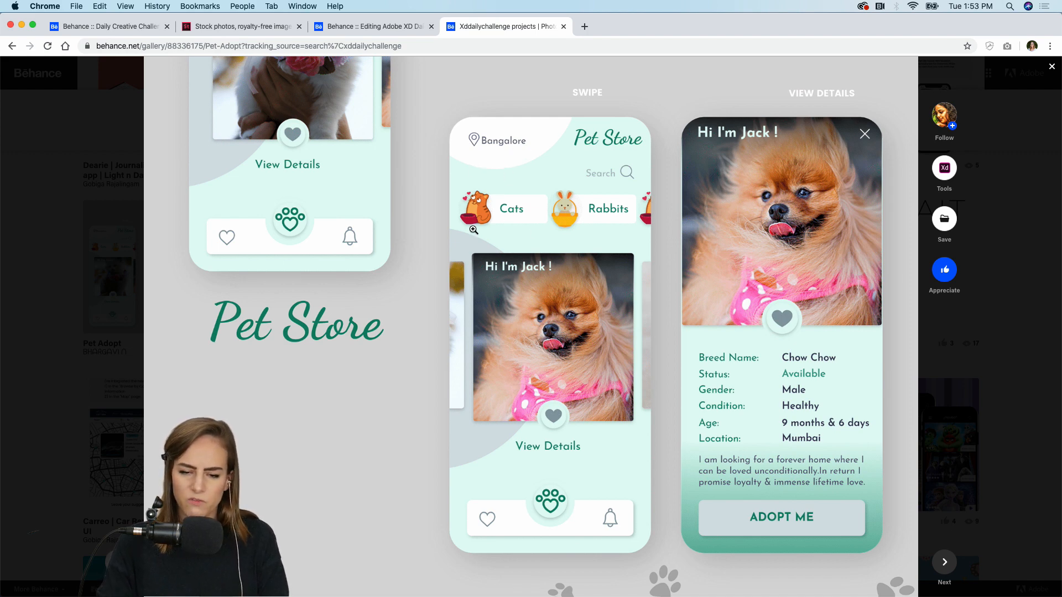
scroll(258, 390, up, 7)
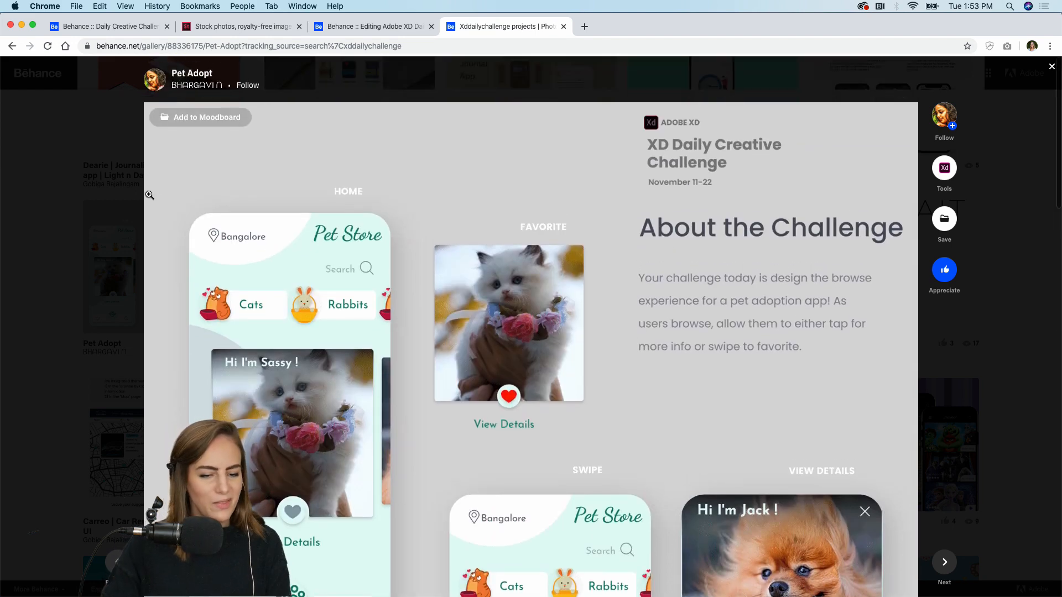
click(71, 201)
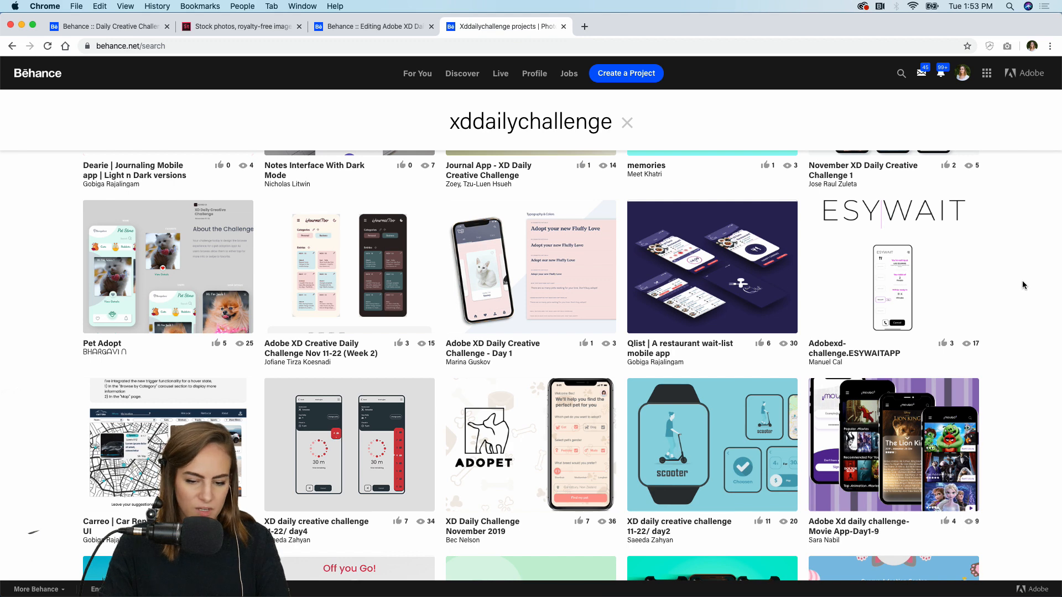
Browse the challenge results, open November XD Daily Creative Challenge 1, and examine its brief and Good Boy phone mockups.
scroll(1023, 285, down, 5)
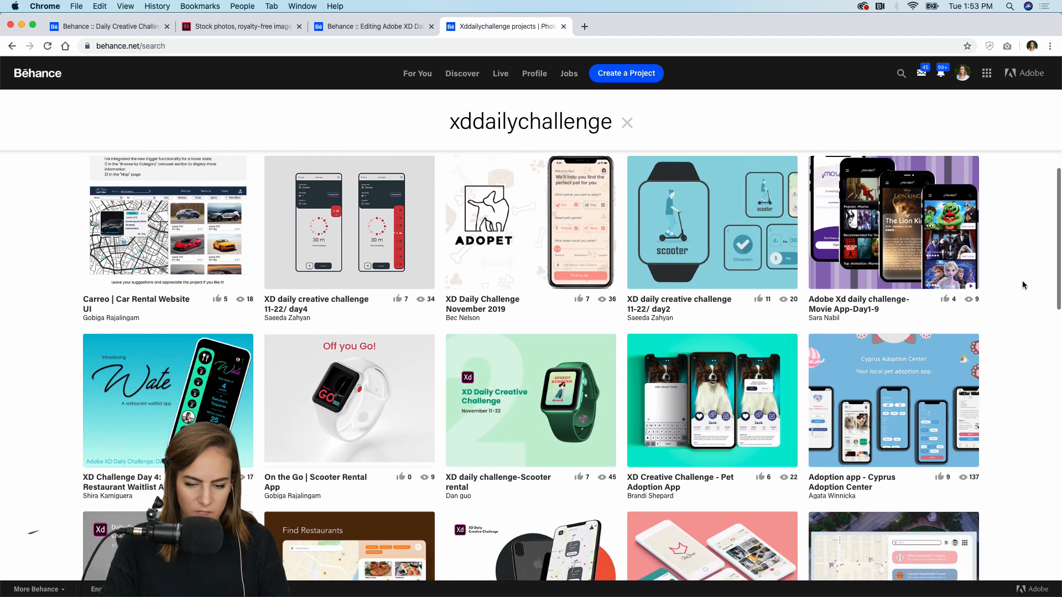
scroll(1022, 285, up, 5)
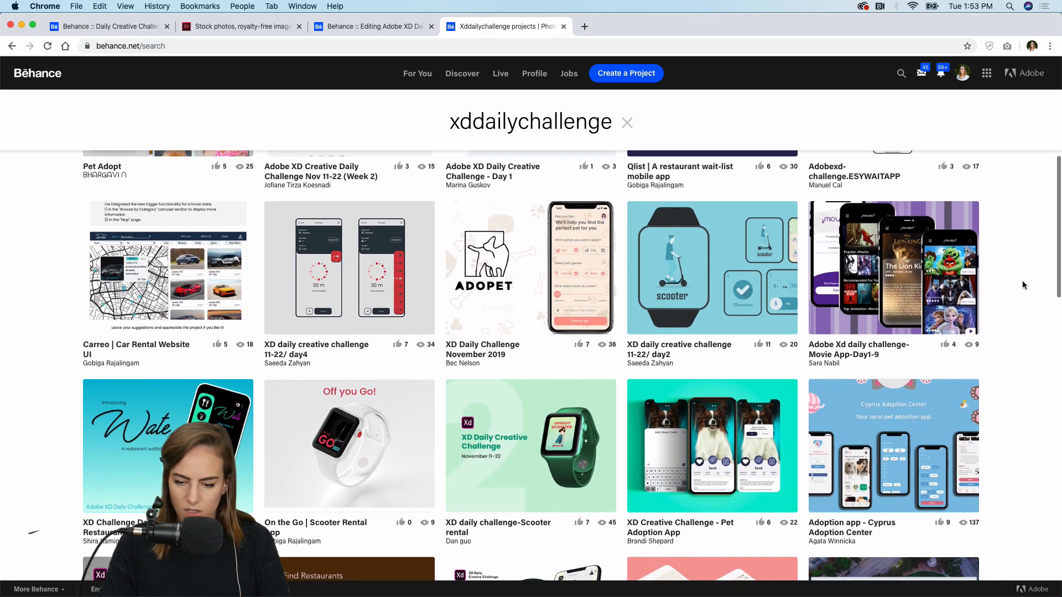
scroll(1023, 285, up, 4)
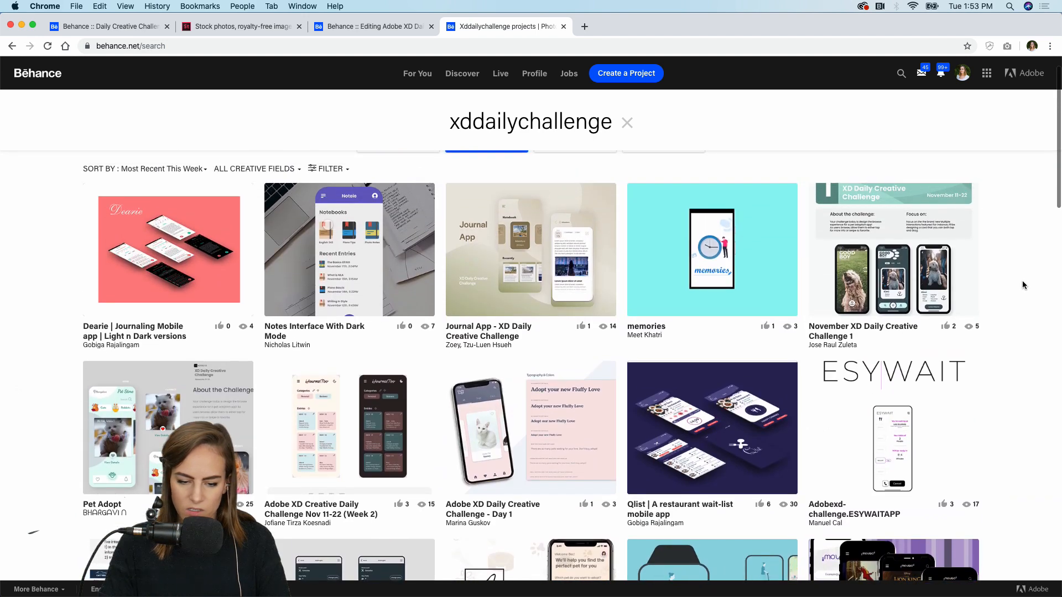
click(874, 282)
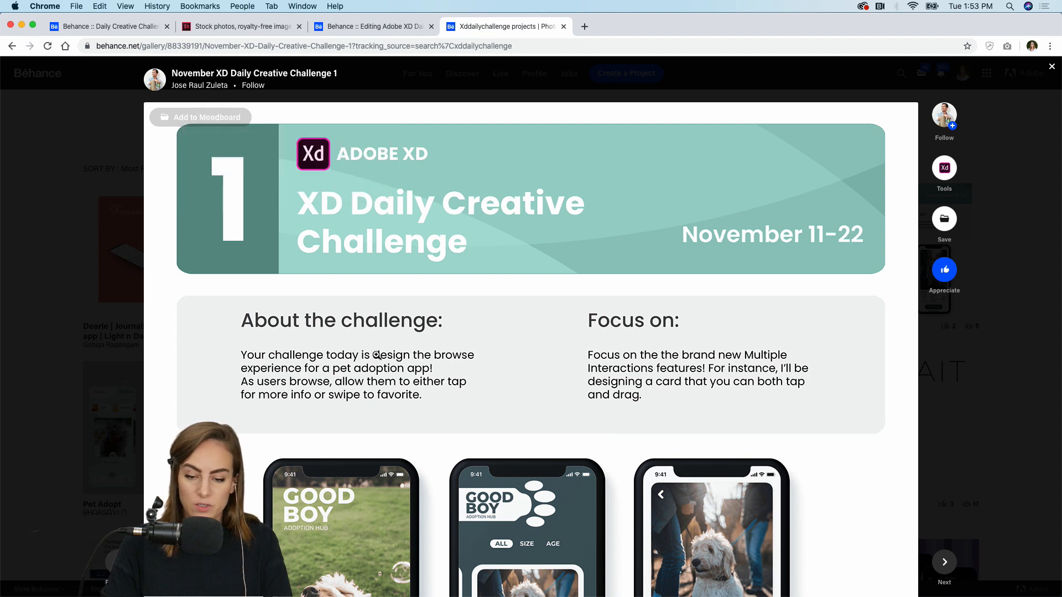
scroll(680, 327, down, 5)
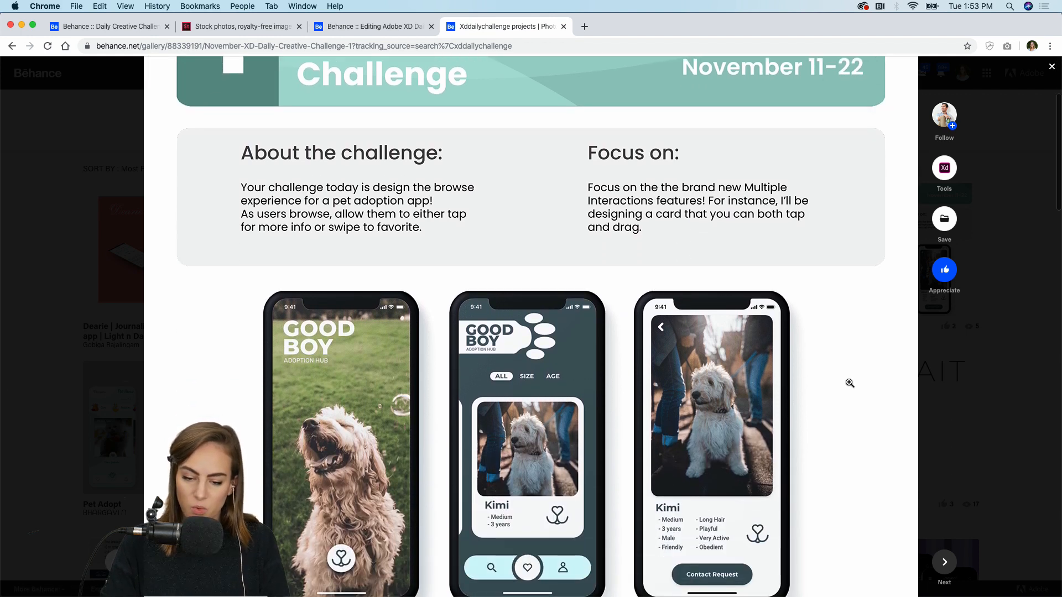
scroll(850, 383, down, 3)
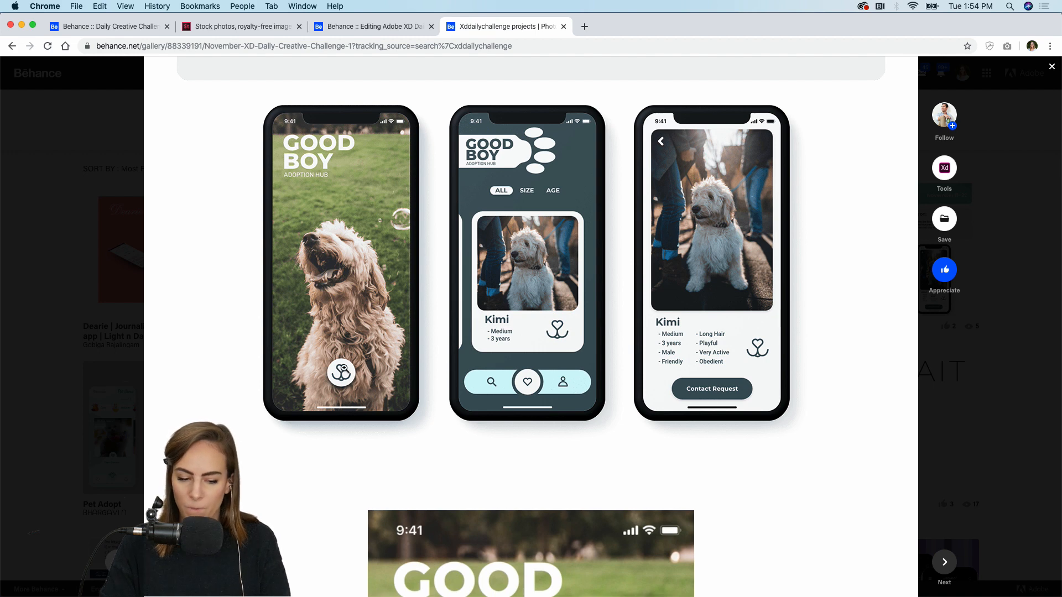
scroll(699, 436, down, 9)
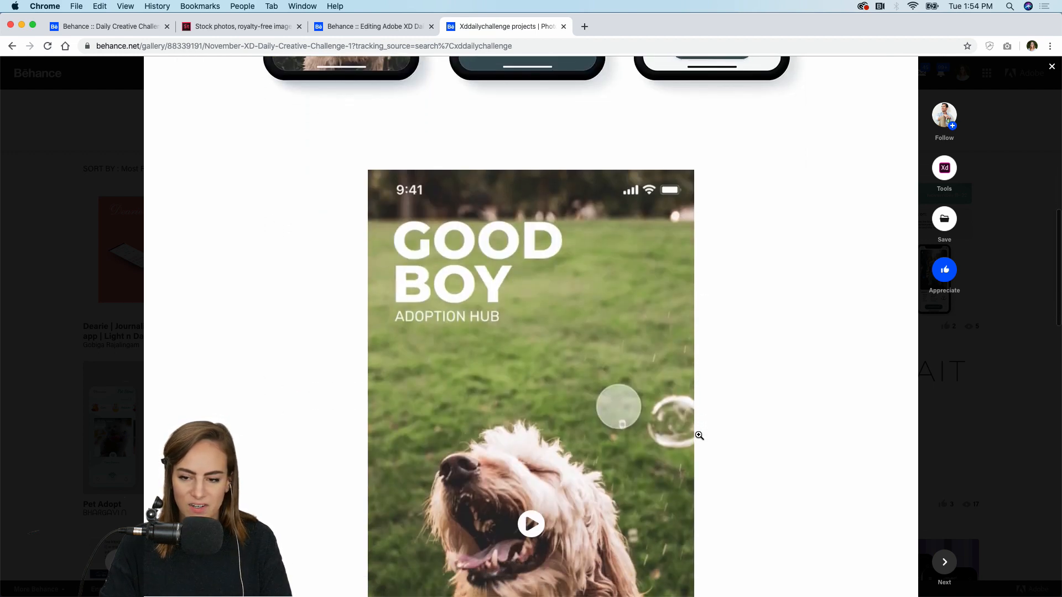
Play the Good Boy Adoption Hub prototype video full screen, and exit full screen.
click(520, 393)
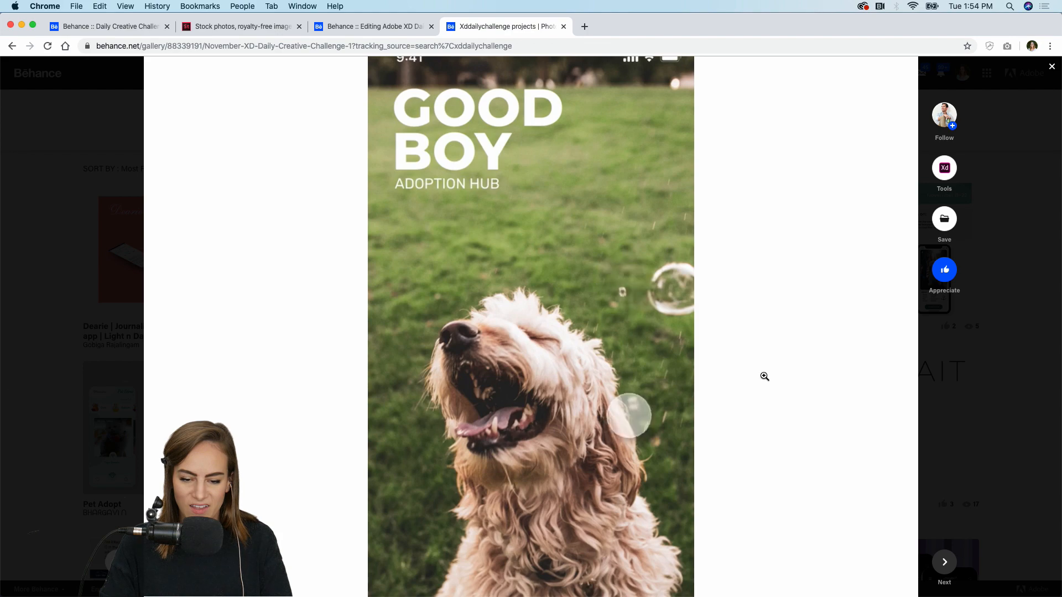
click(681, 591)
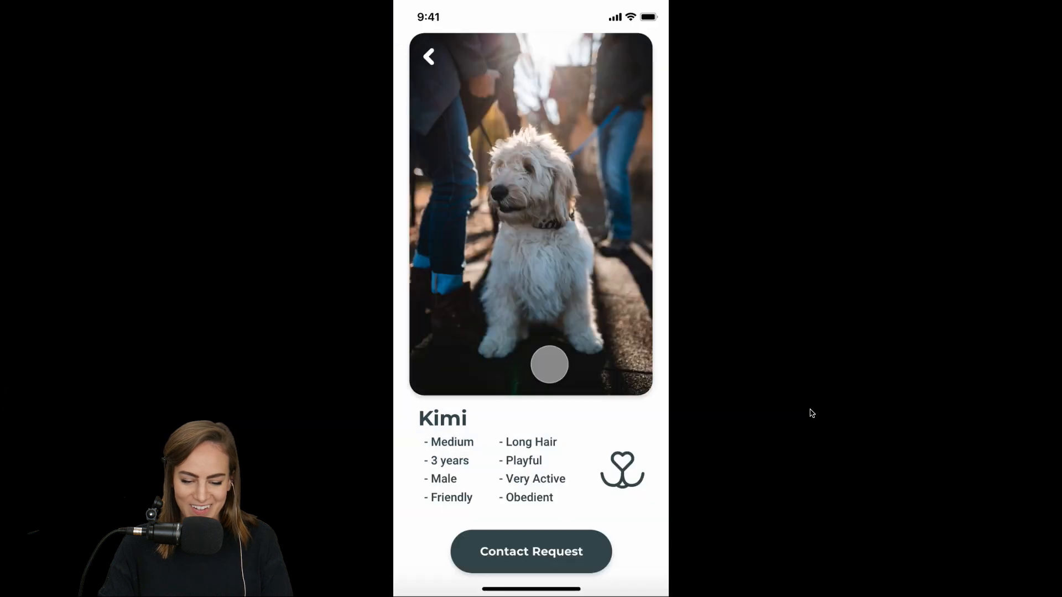
mouse_move(799, 432)
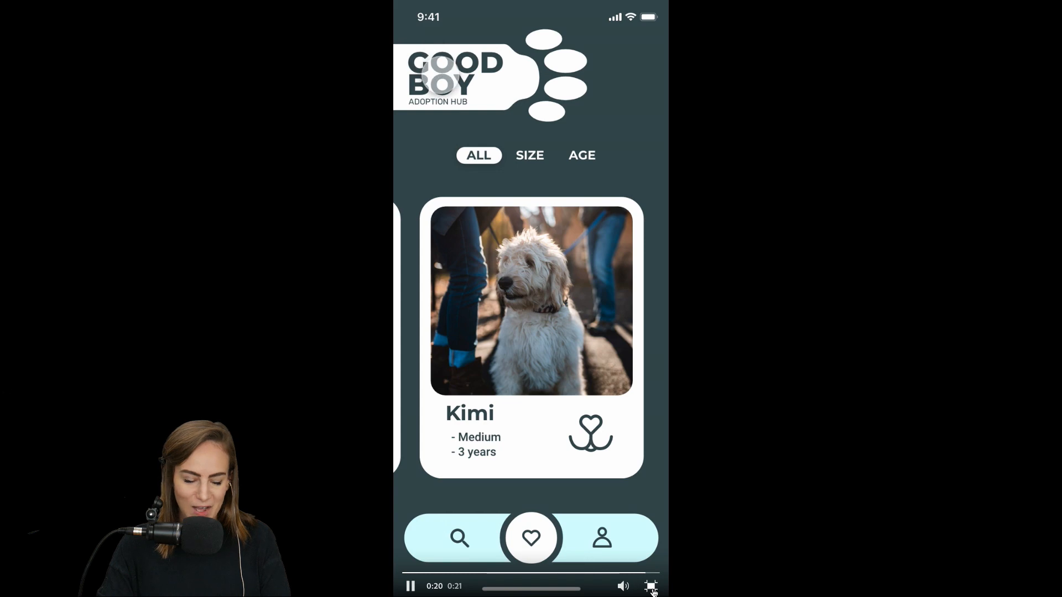
key(Escape)
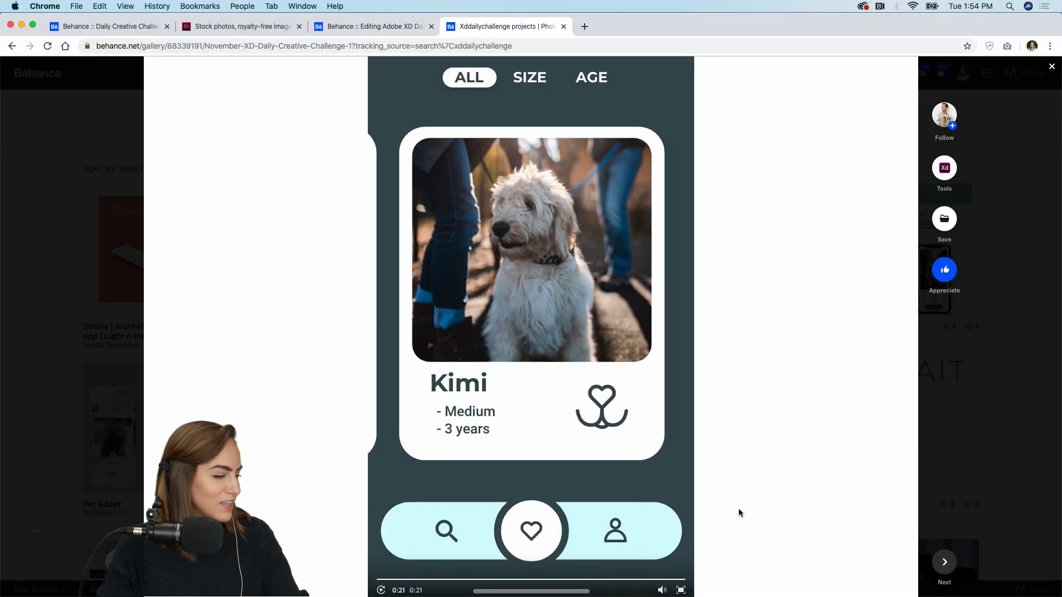